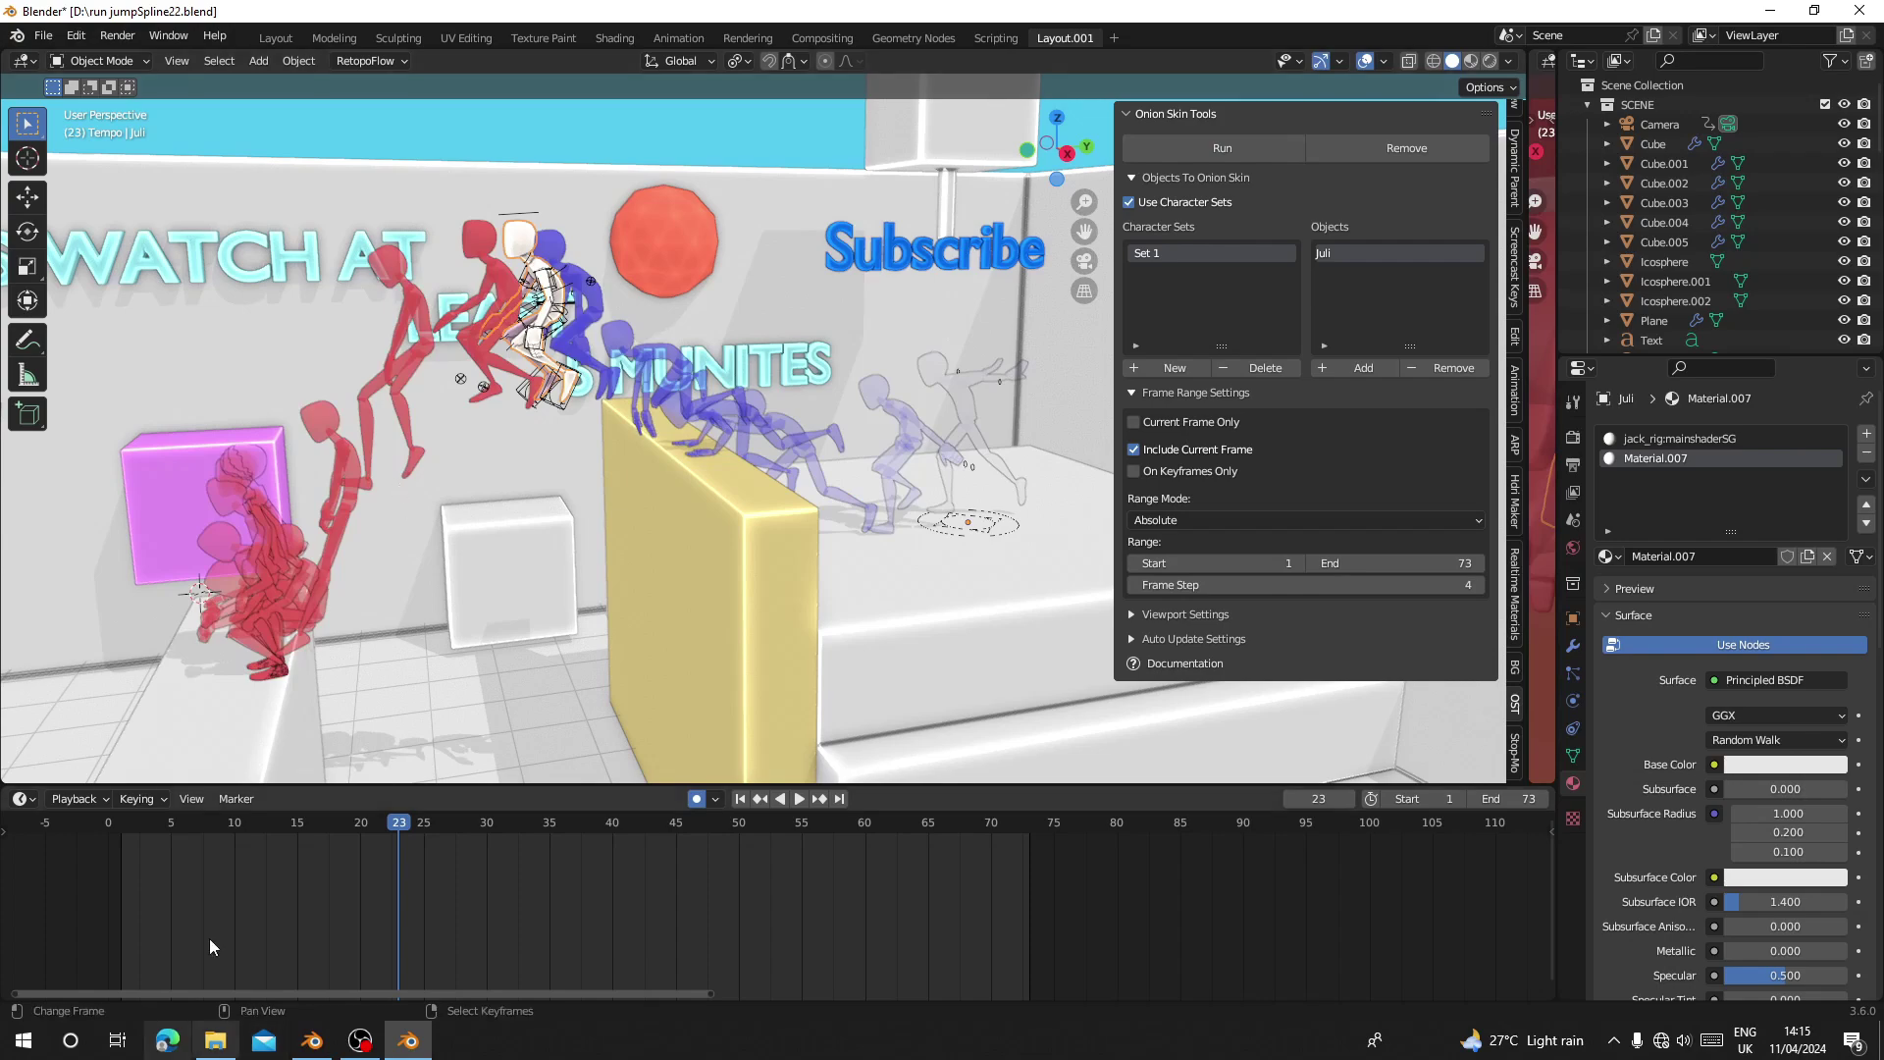
Stop the onion-skin preview playback, halting the animation at frame 288.
left_click(212, 899)
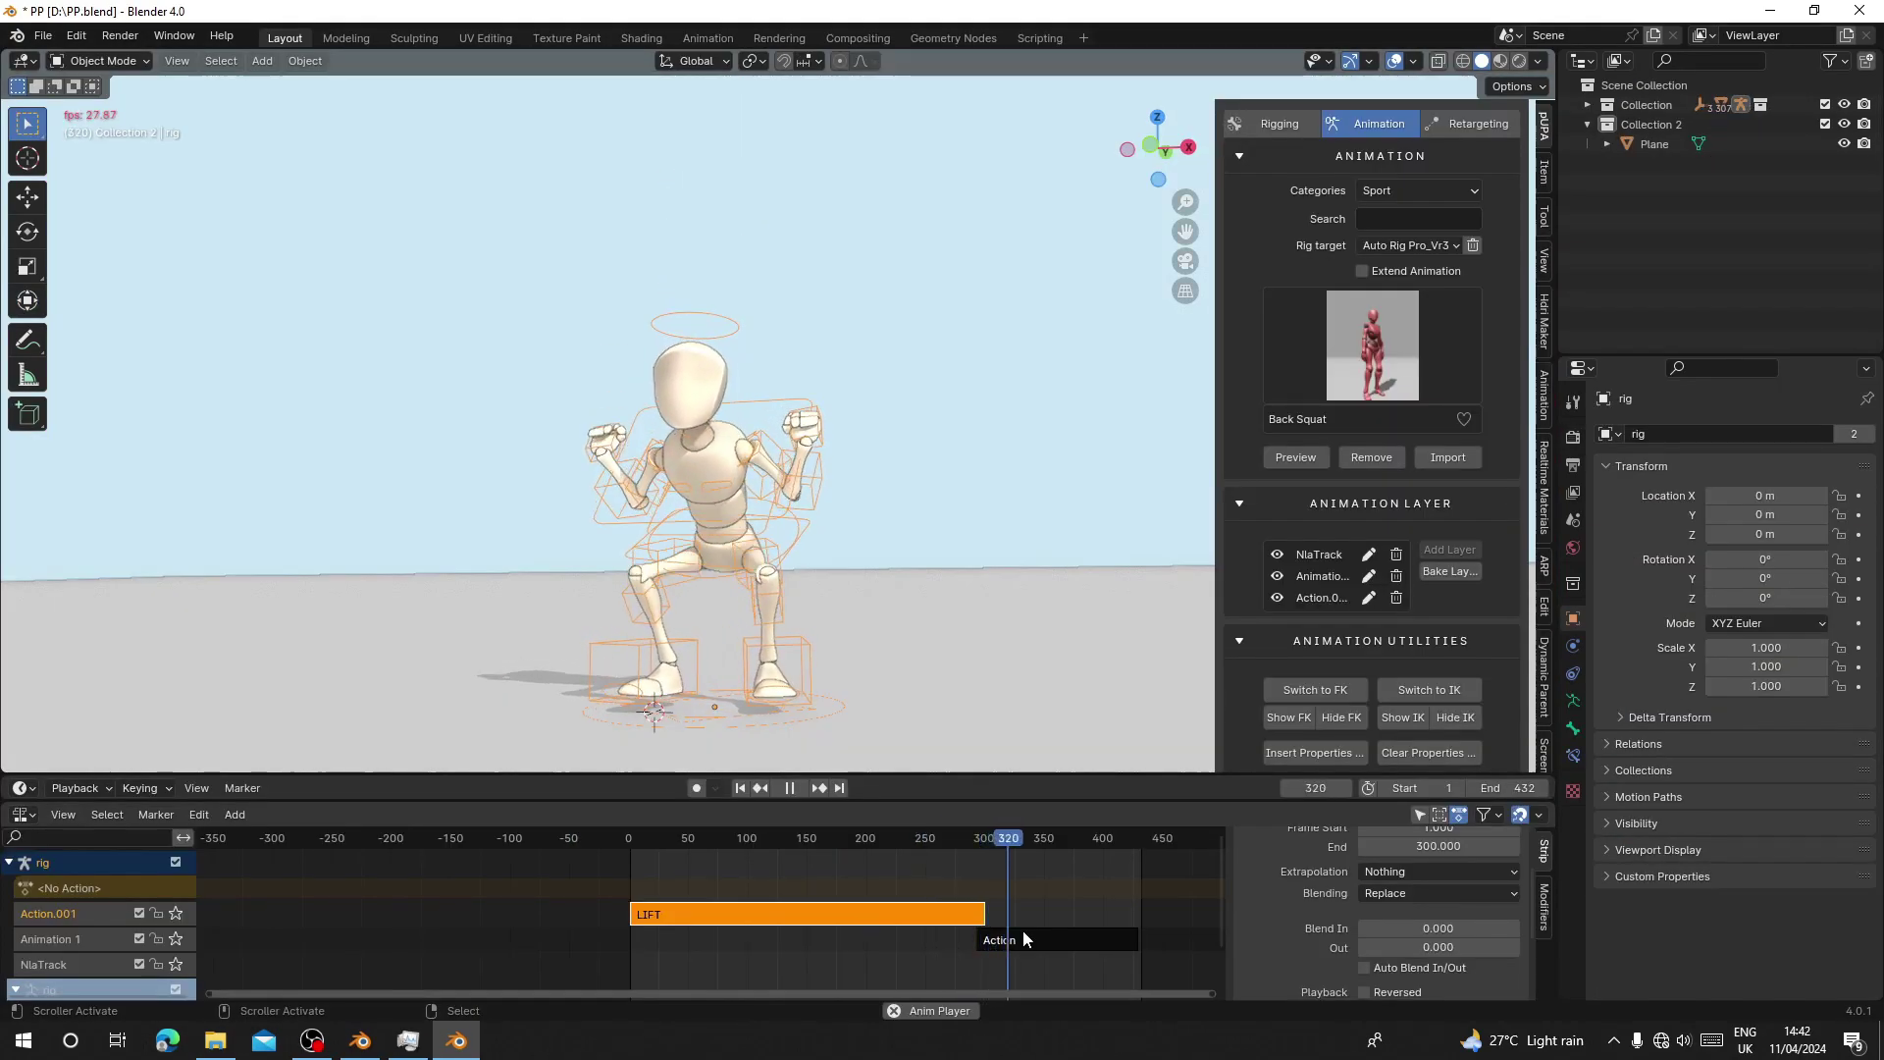
key("space")
left_click(971, 926)
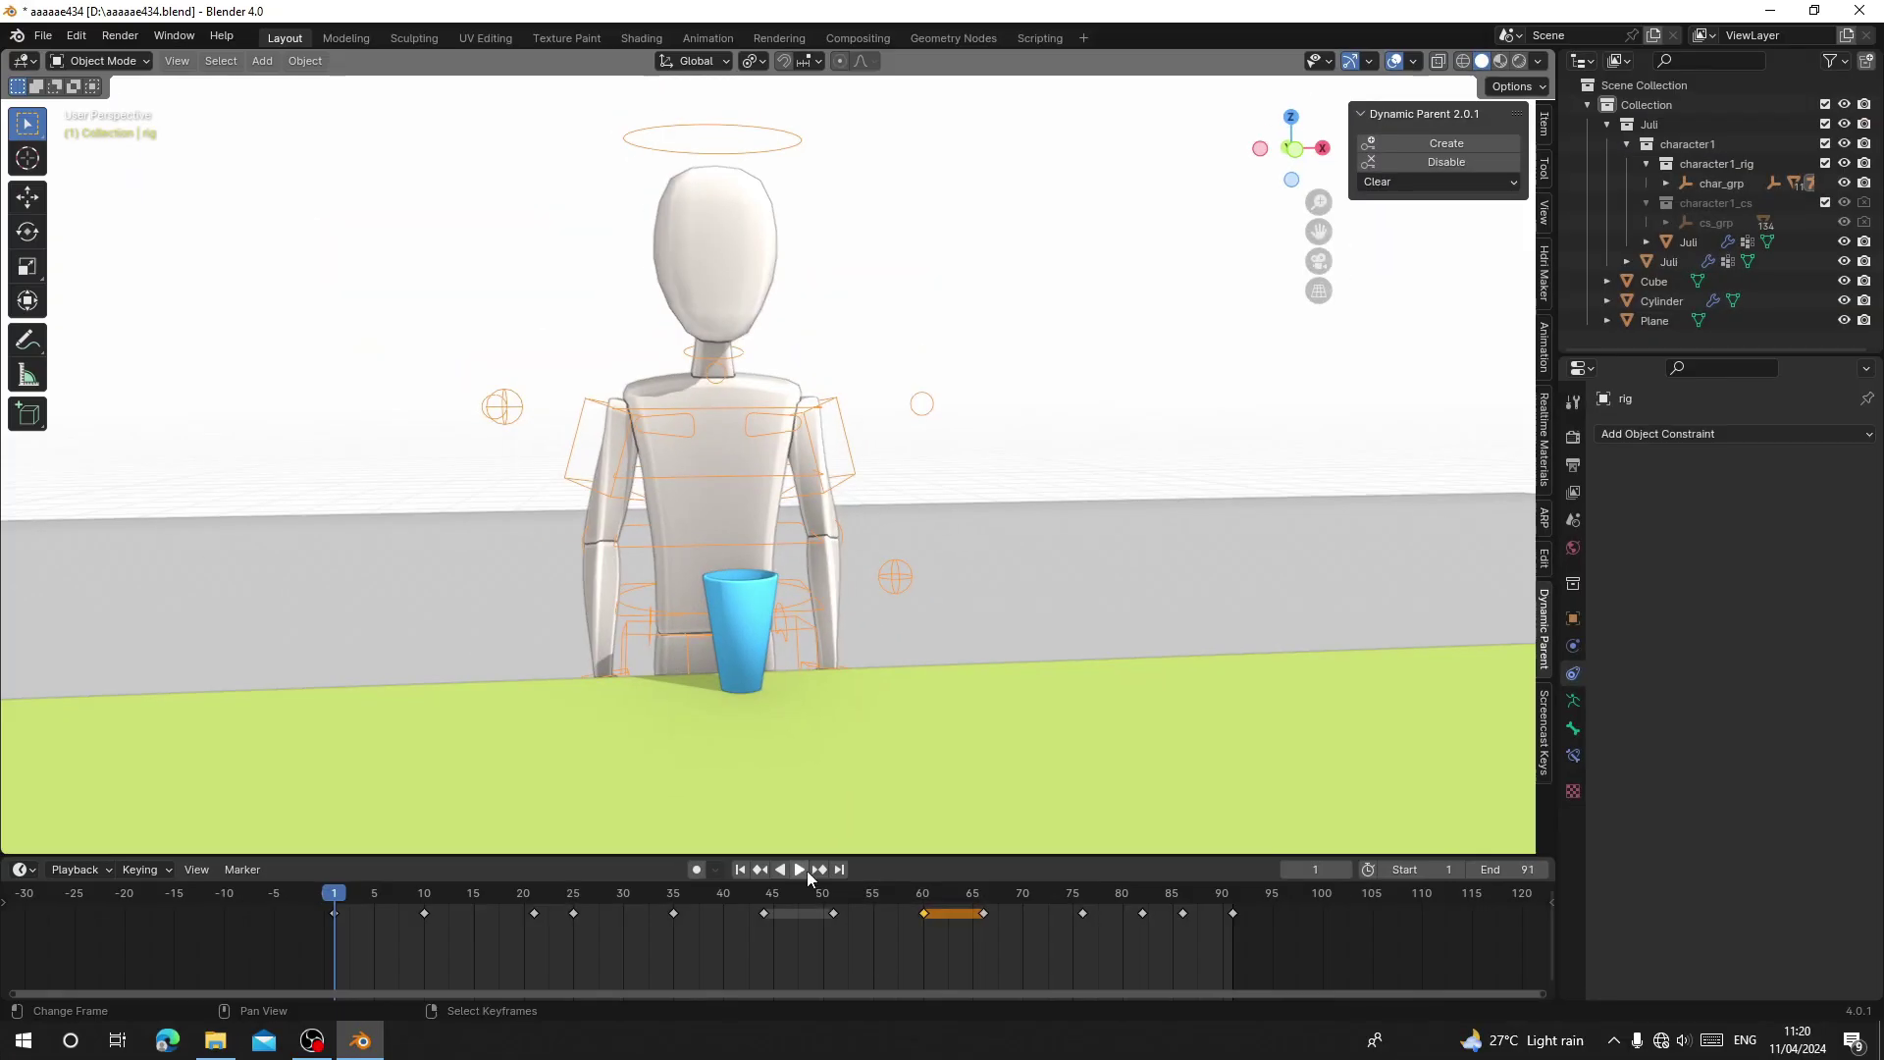
Switch the rig to Pose Mode and turn off Edit > Lock Object Modes.
left_click(803, 869)
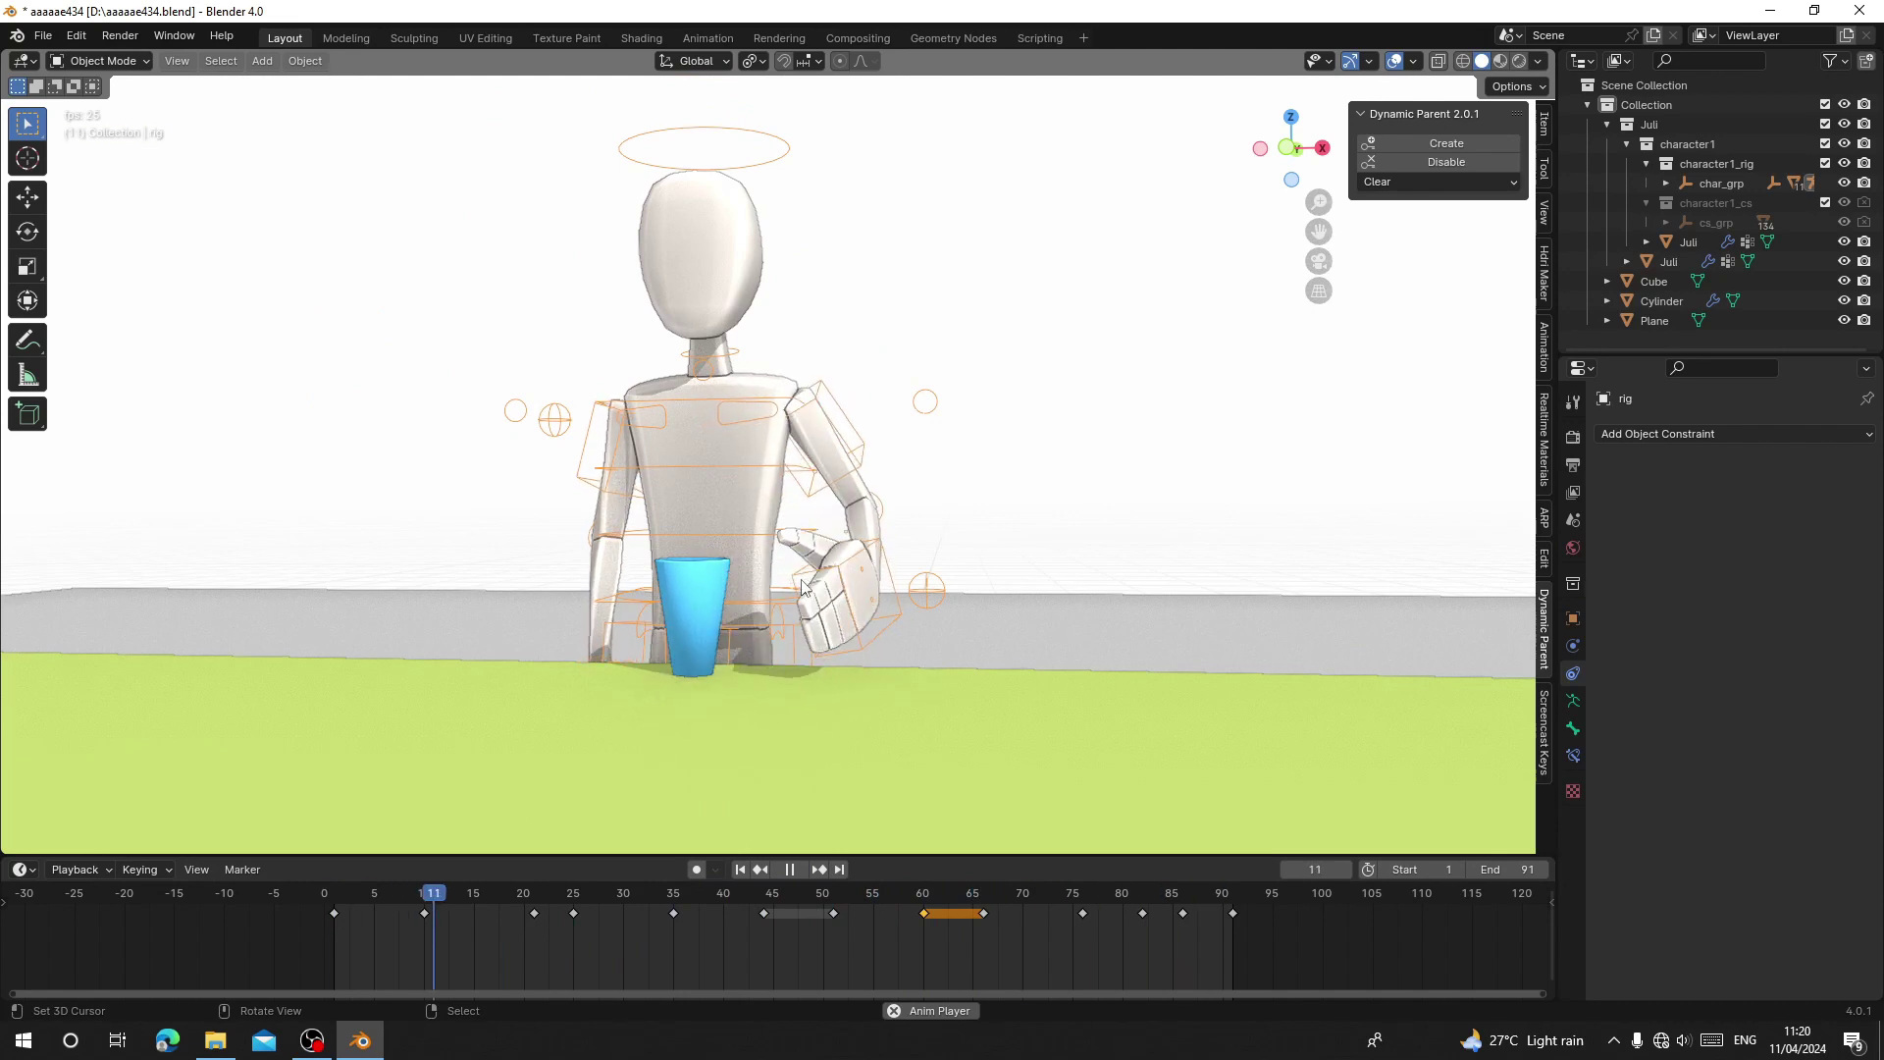
key("space")
middle_click_drag(679, 498, 655, 291)
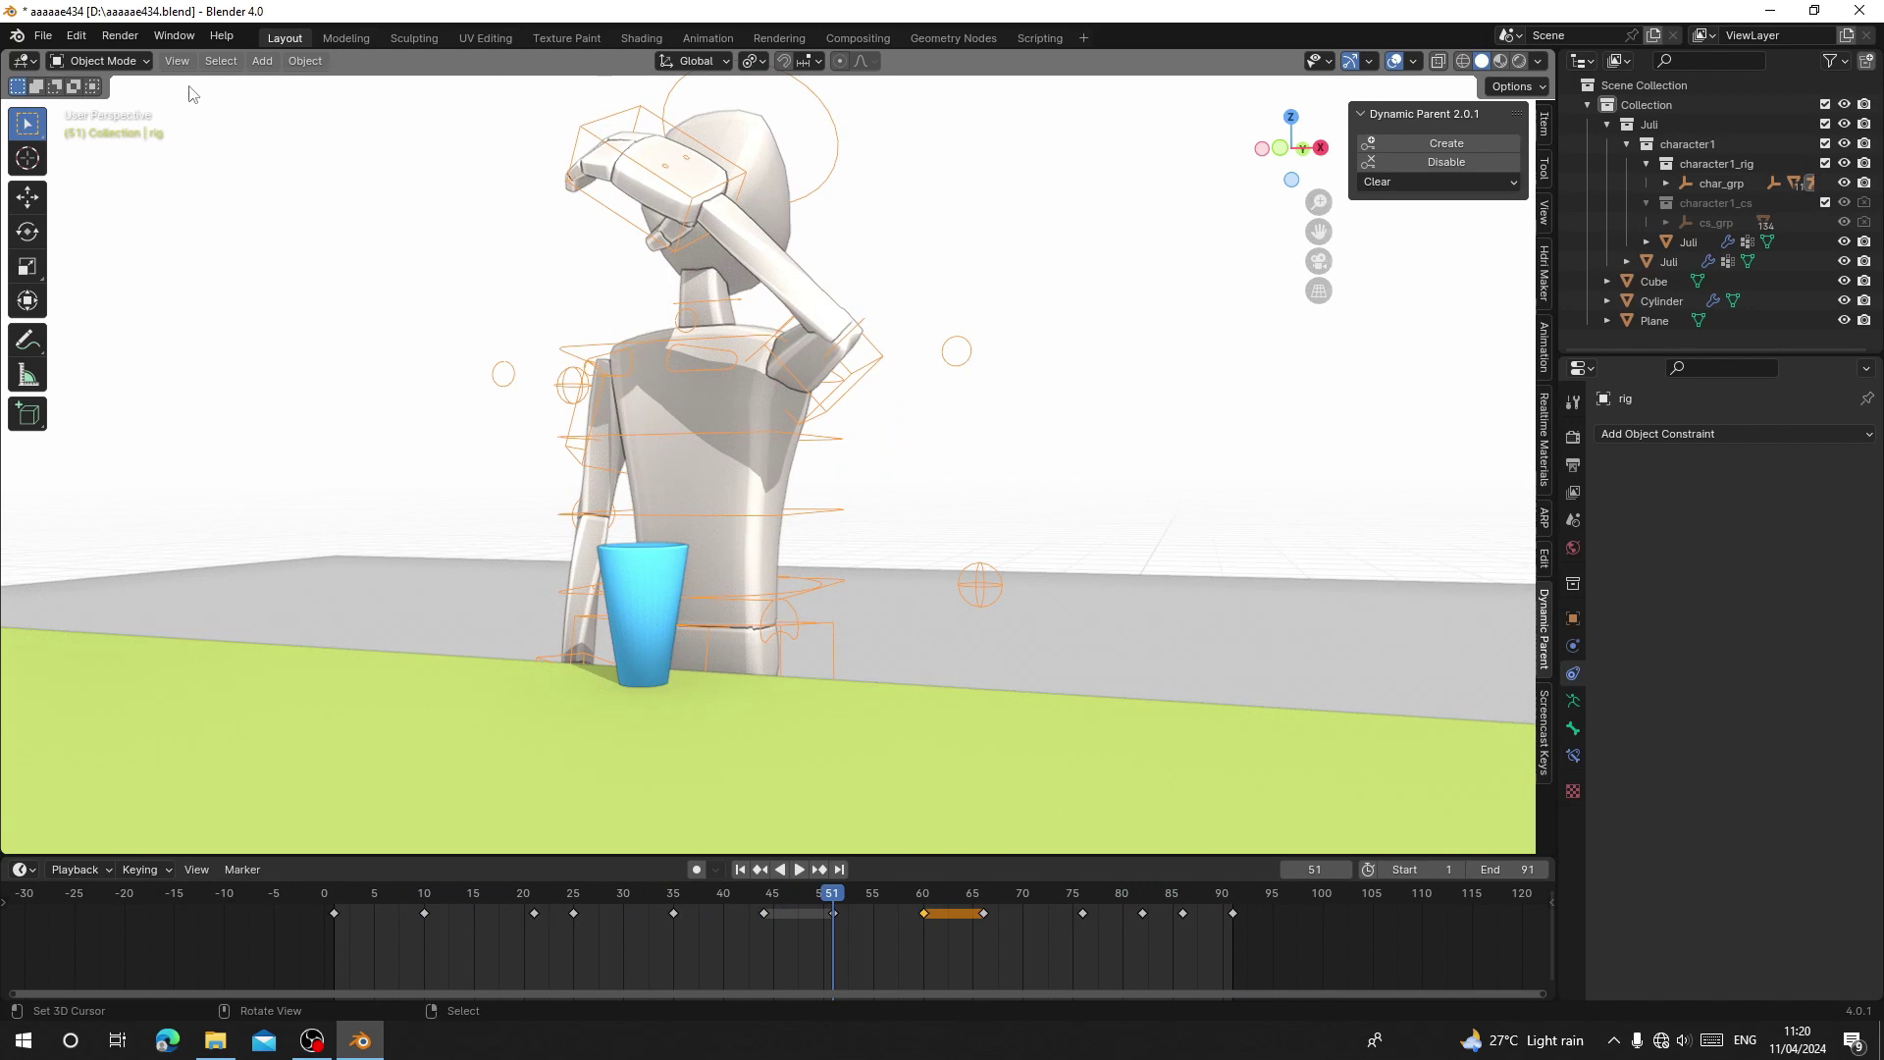
left_click(102, 61)
left_click(105, 126)
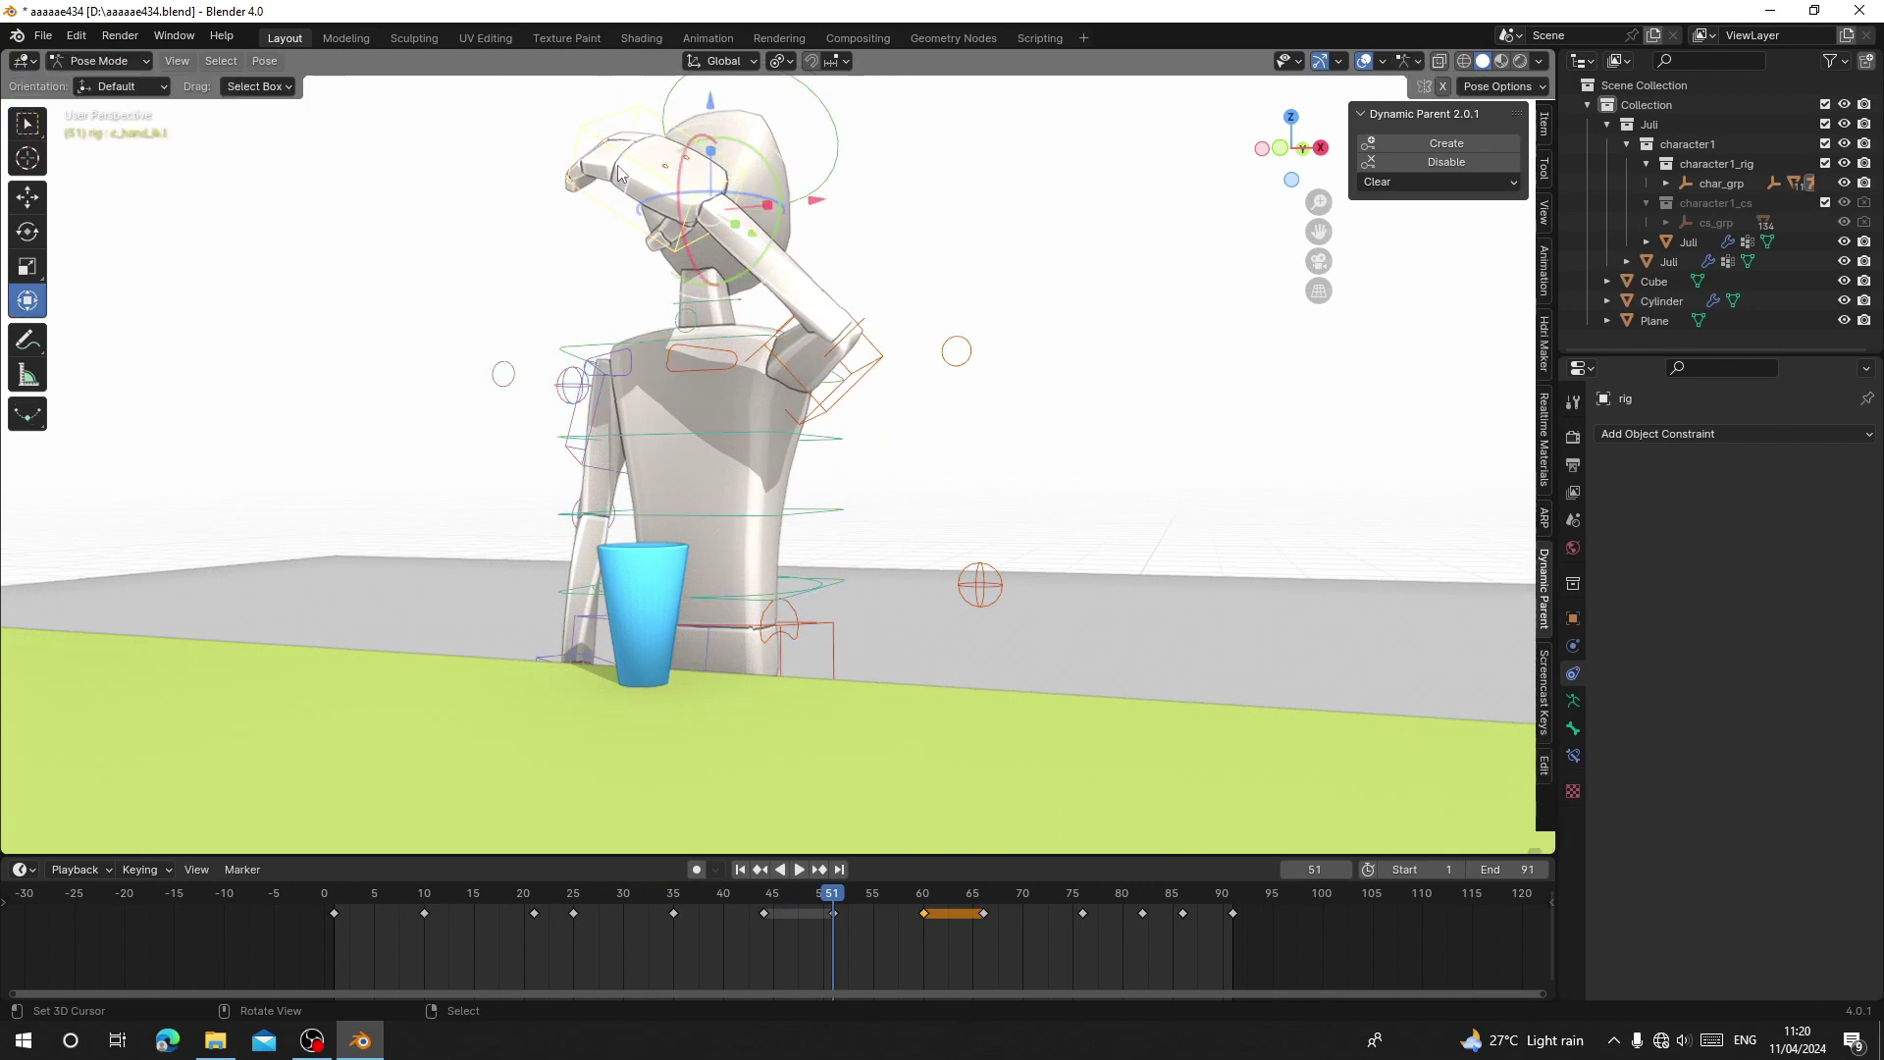
left_click(68, 38)
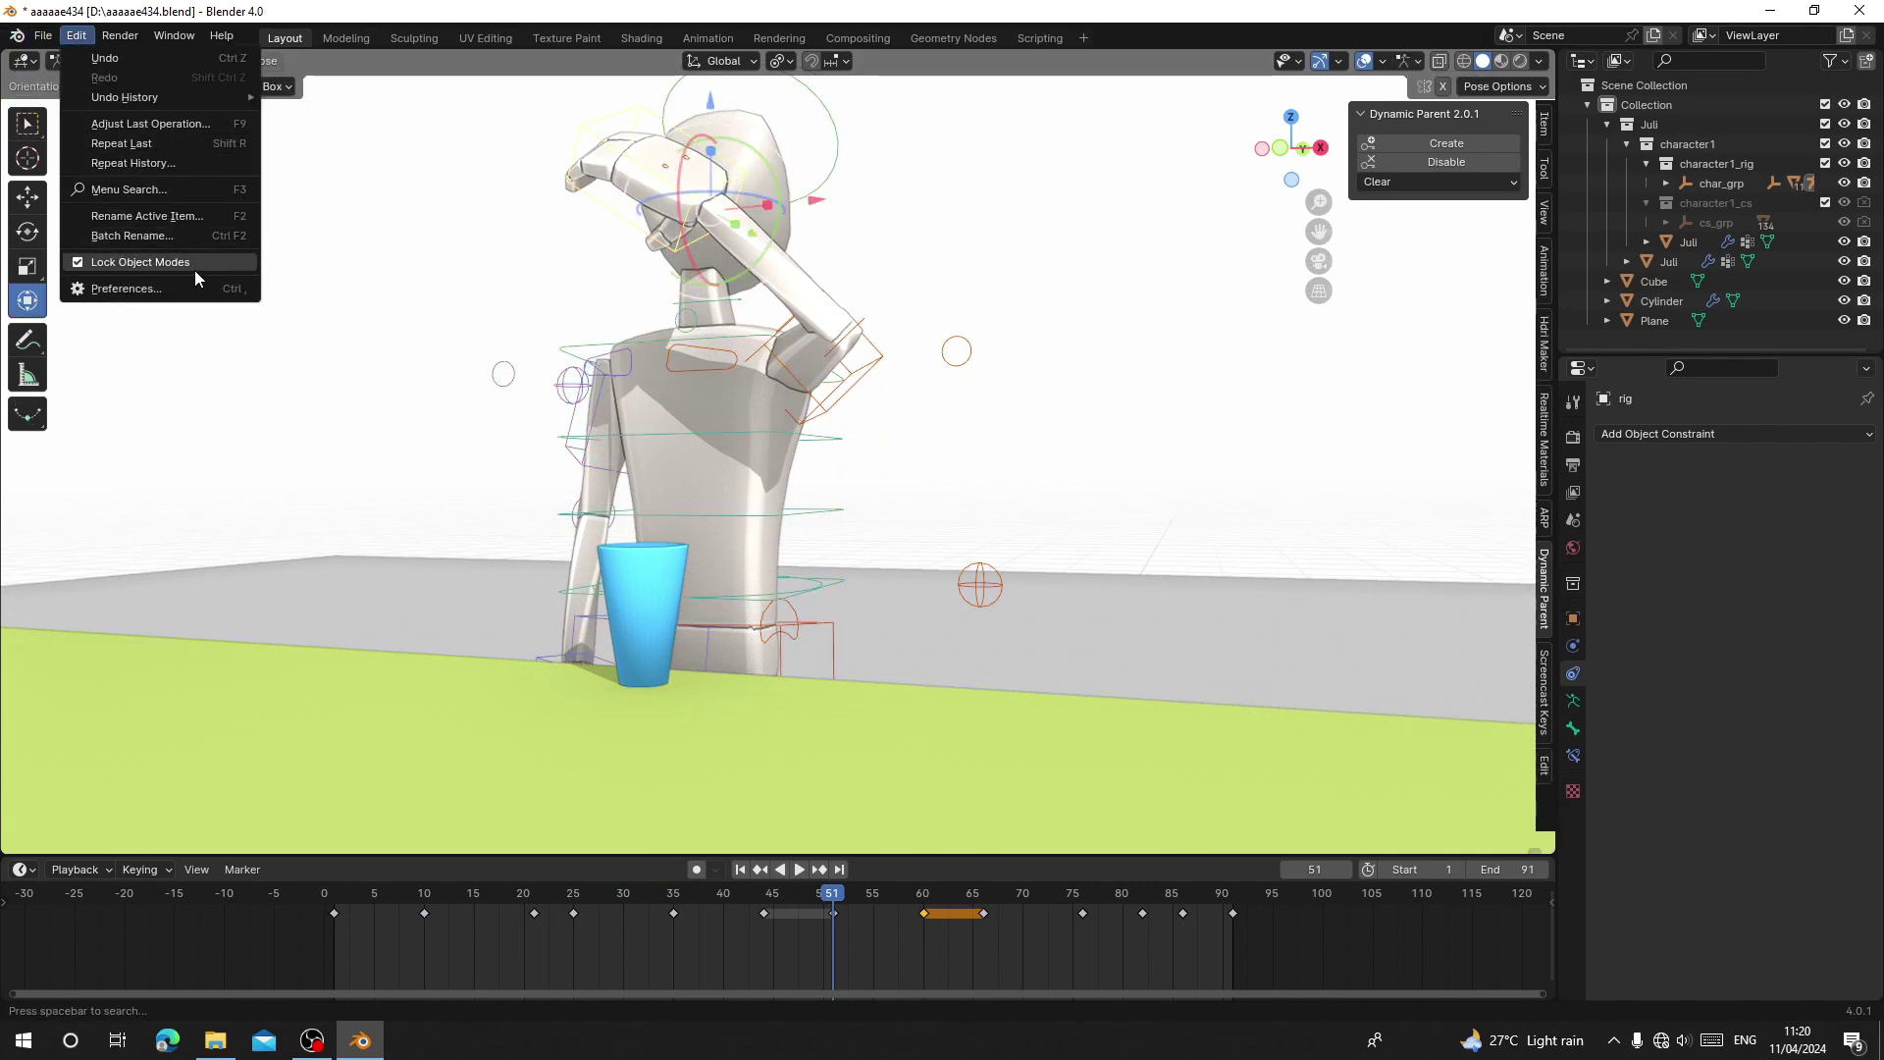
left_click(167, 263)
Scrub to frame 25 and select the left hand bone c_hand_ik.l.
left_click(756, 934)
key("space")
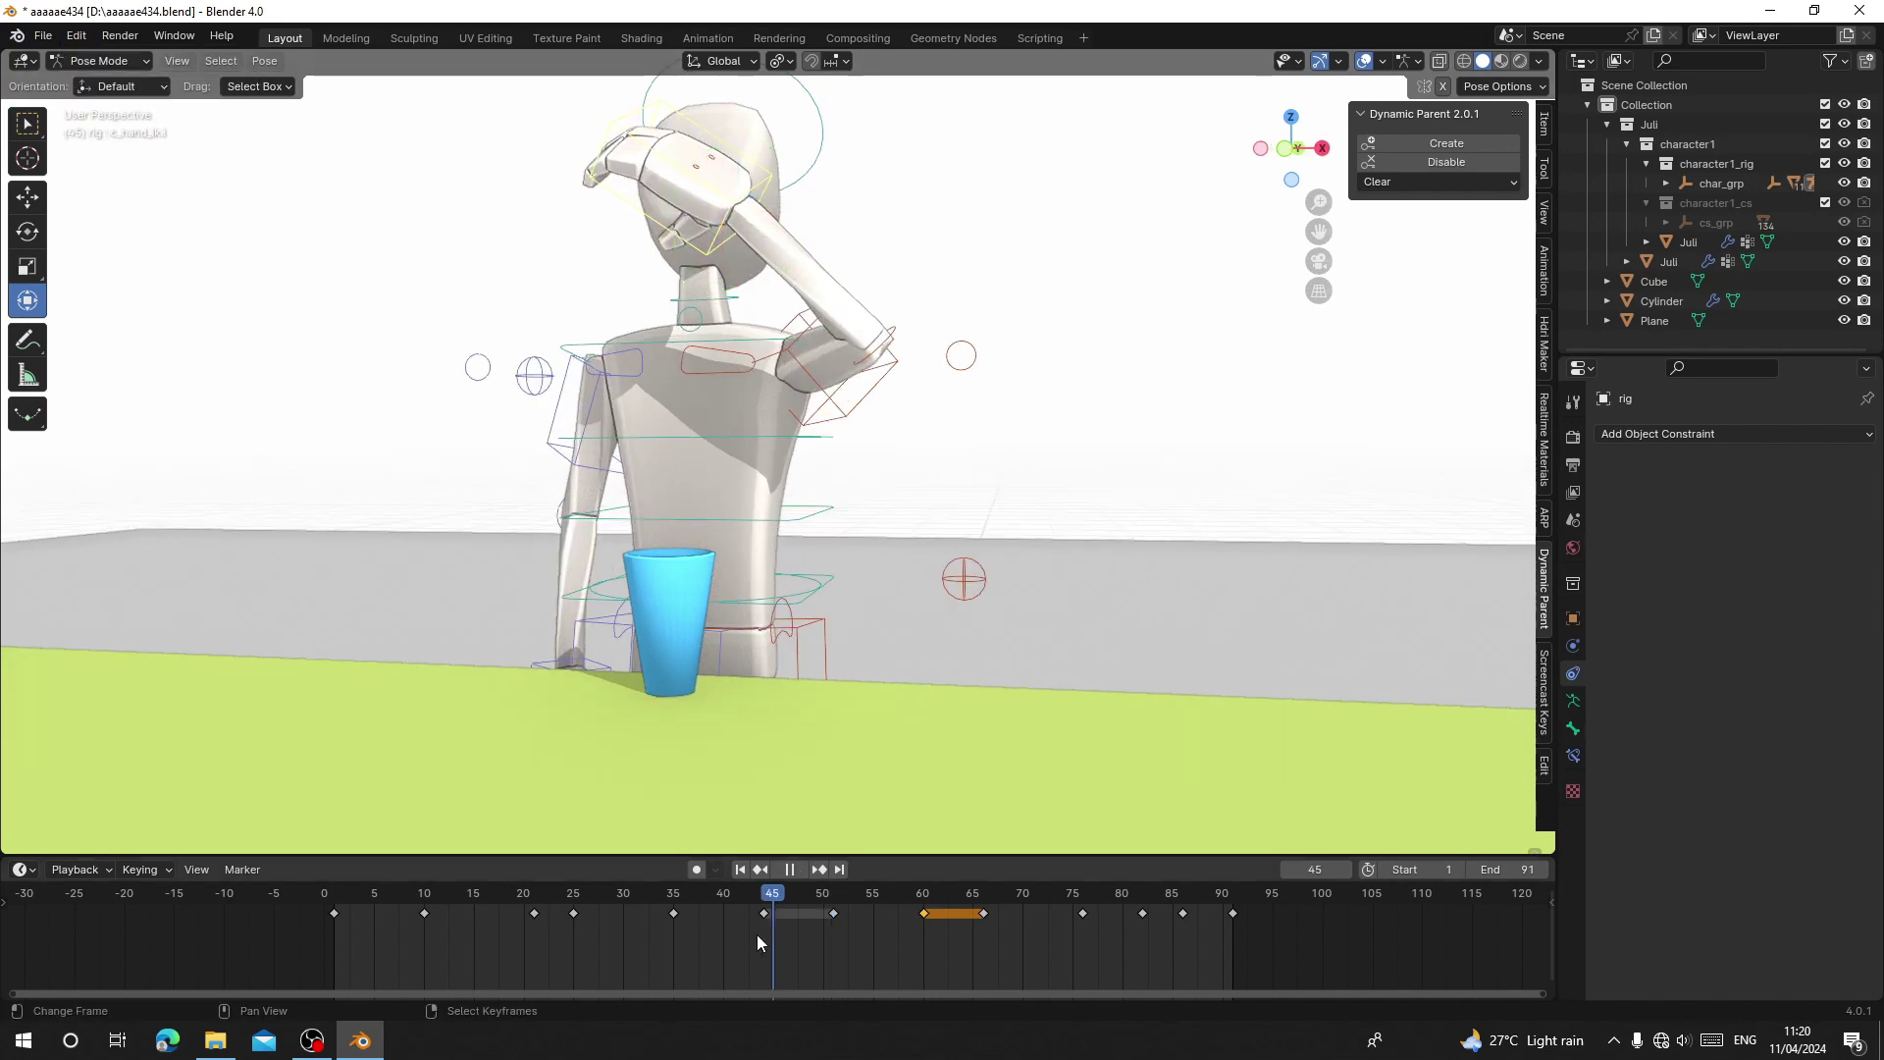
left_click_drag(757, 934, 571, 916)
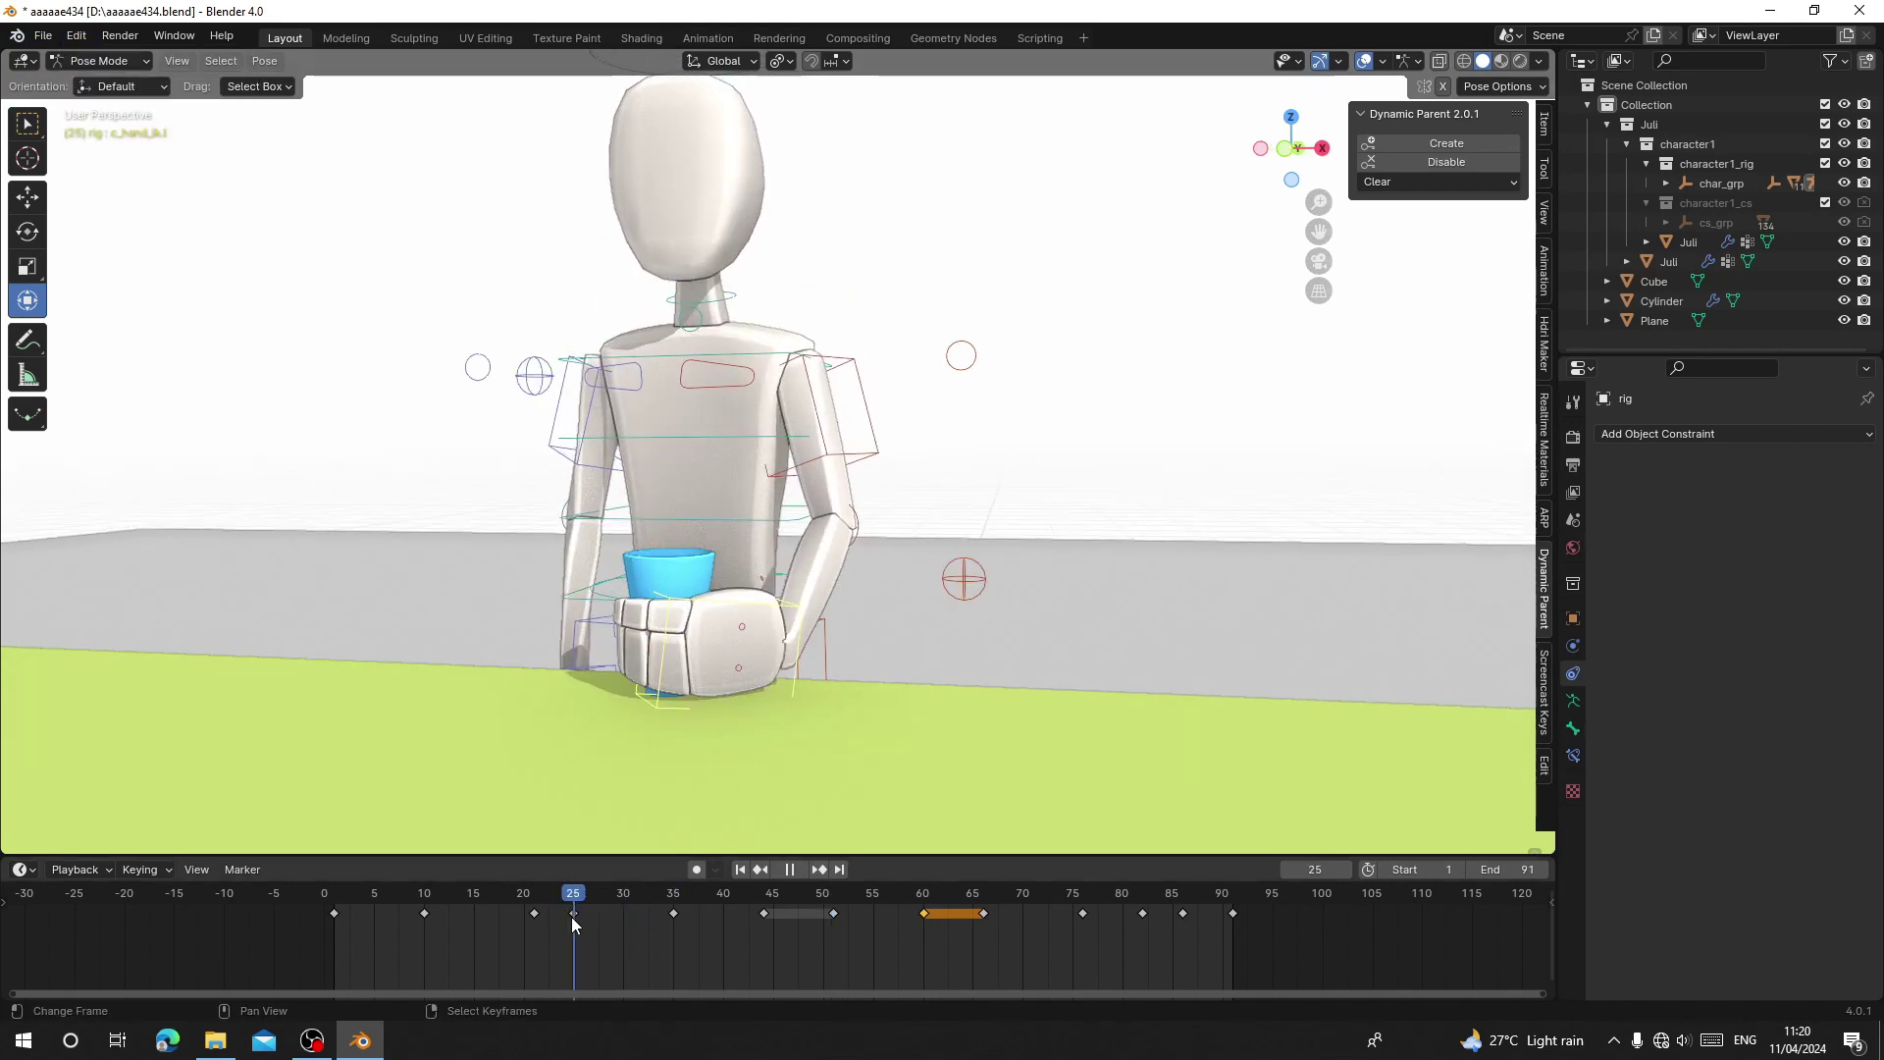
key("space")
scroll(685, 721, "up", 5)
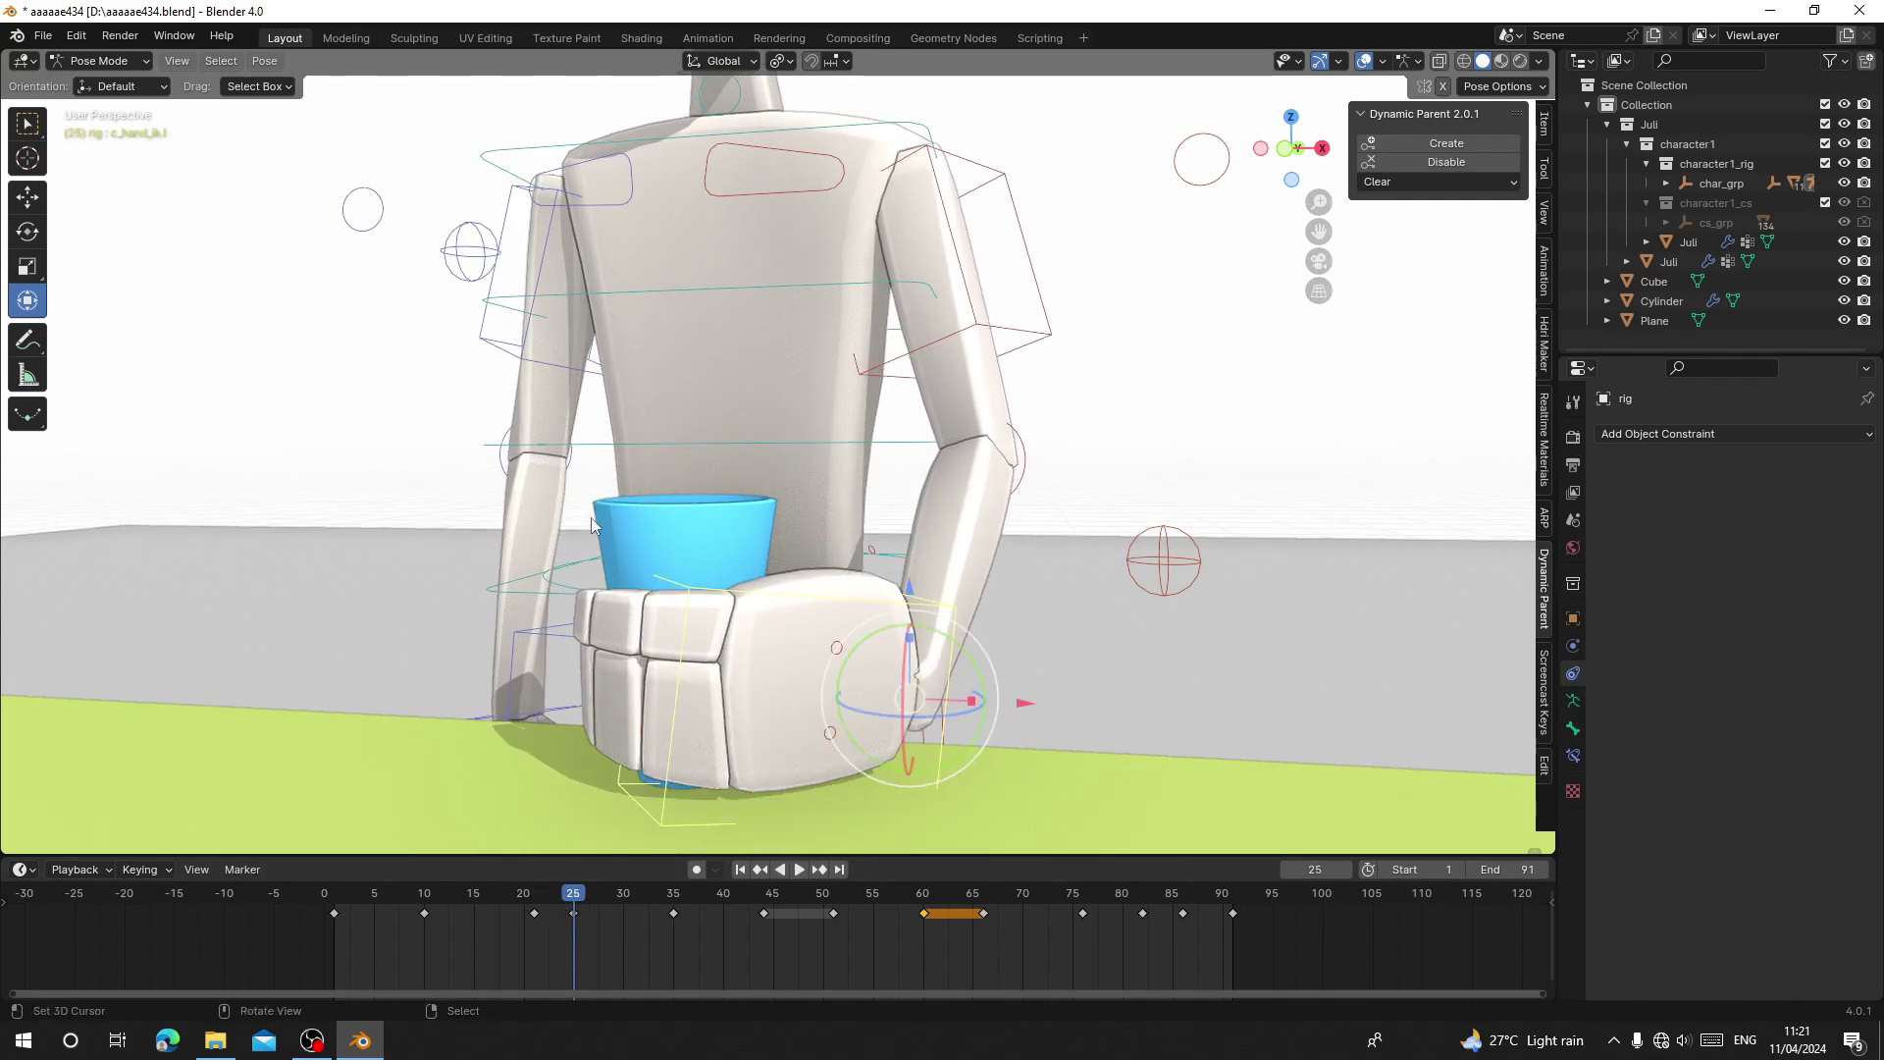
left_click(557, 936)
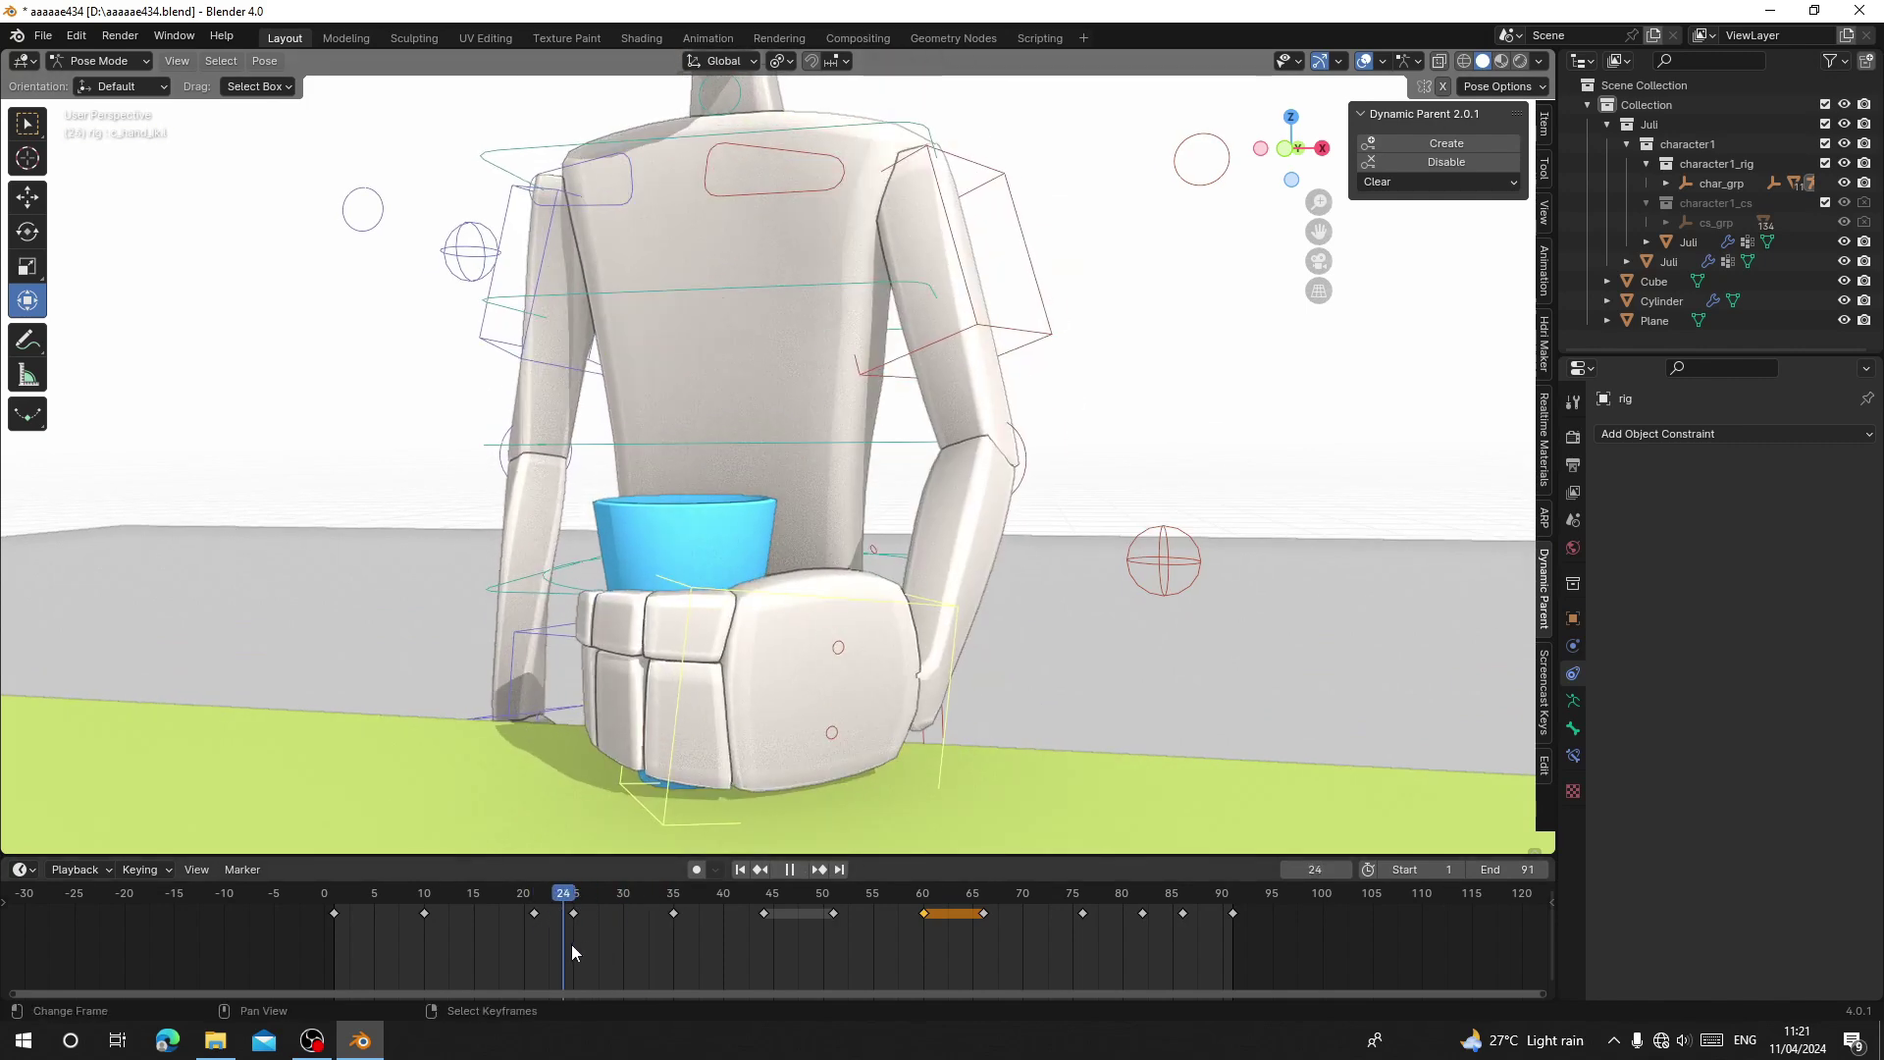
left_click_drag(572, 945, 573, 945)
middle_click_drag(658, 668, 677, 628, "shift")
left_click(687, 527)
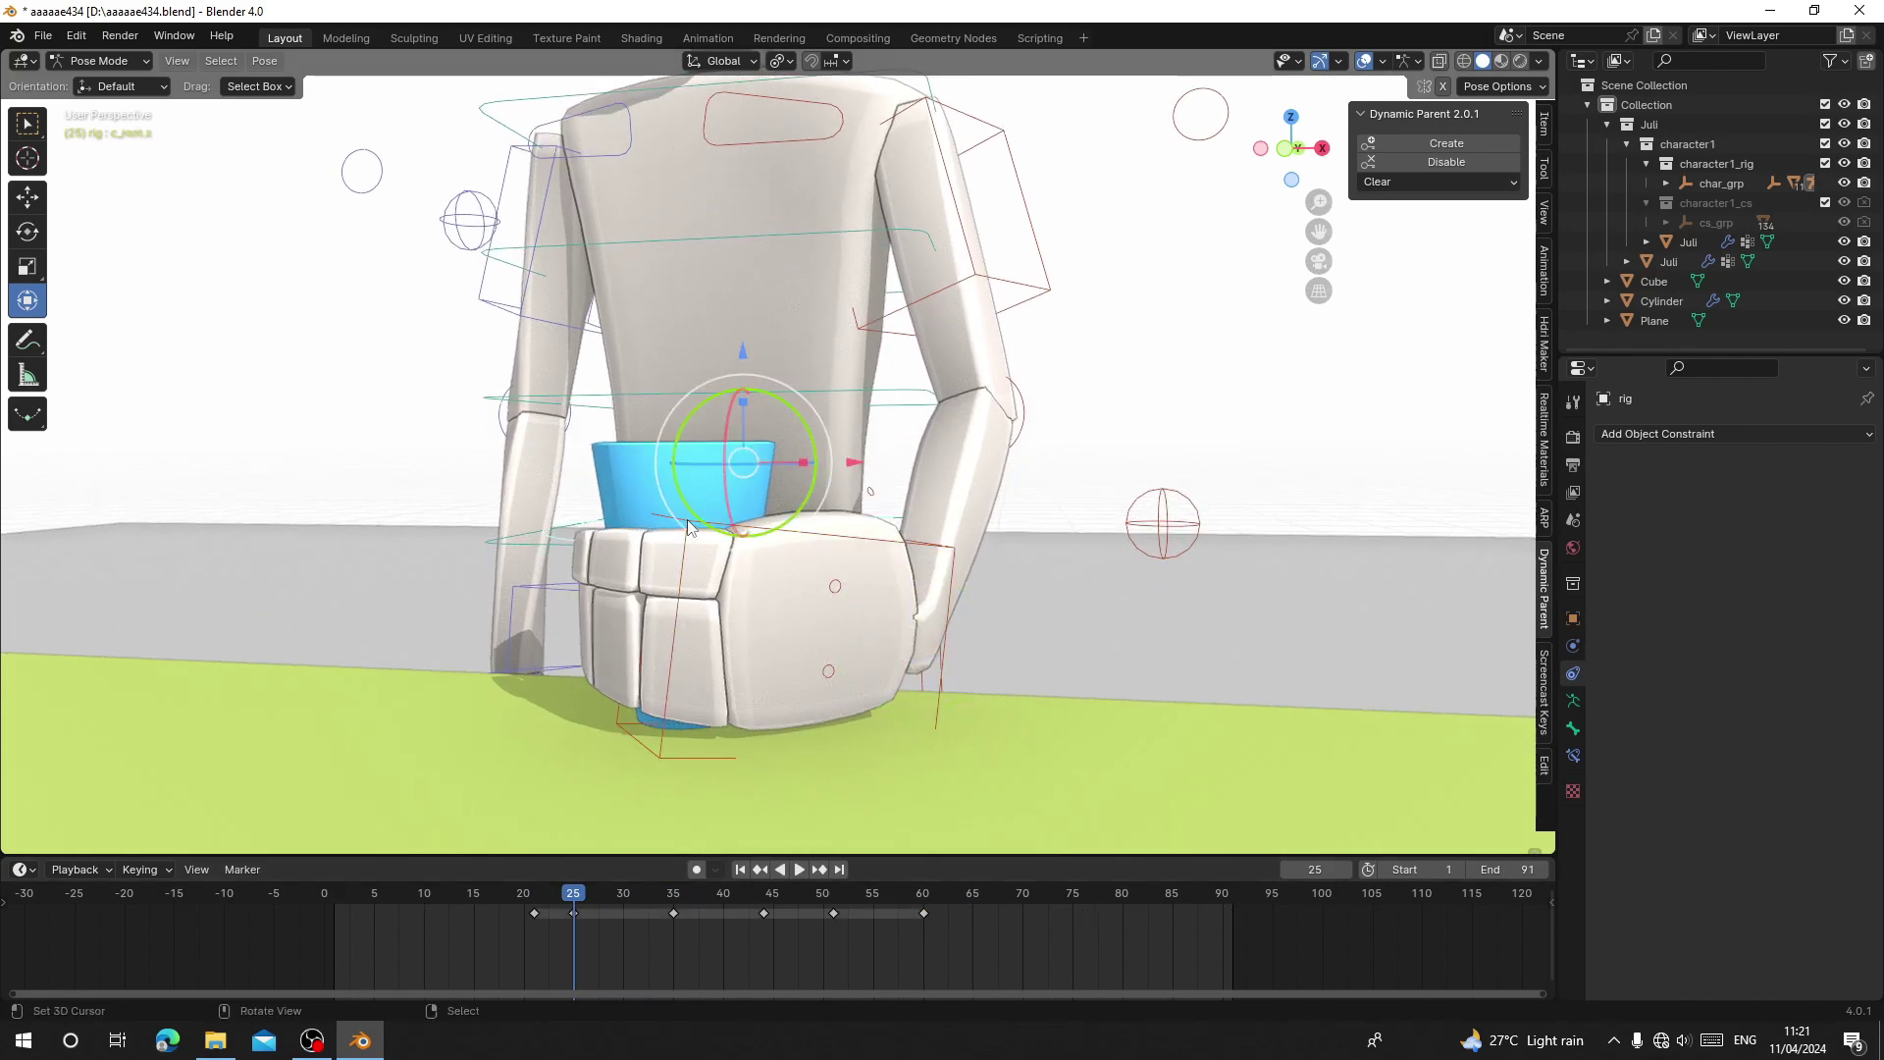
left_click(690, 529)
key("g")
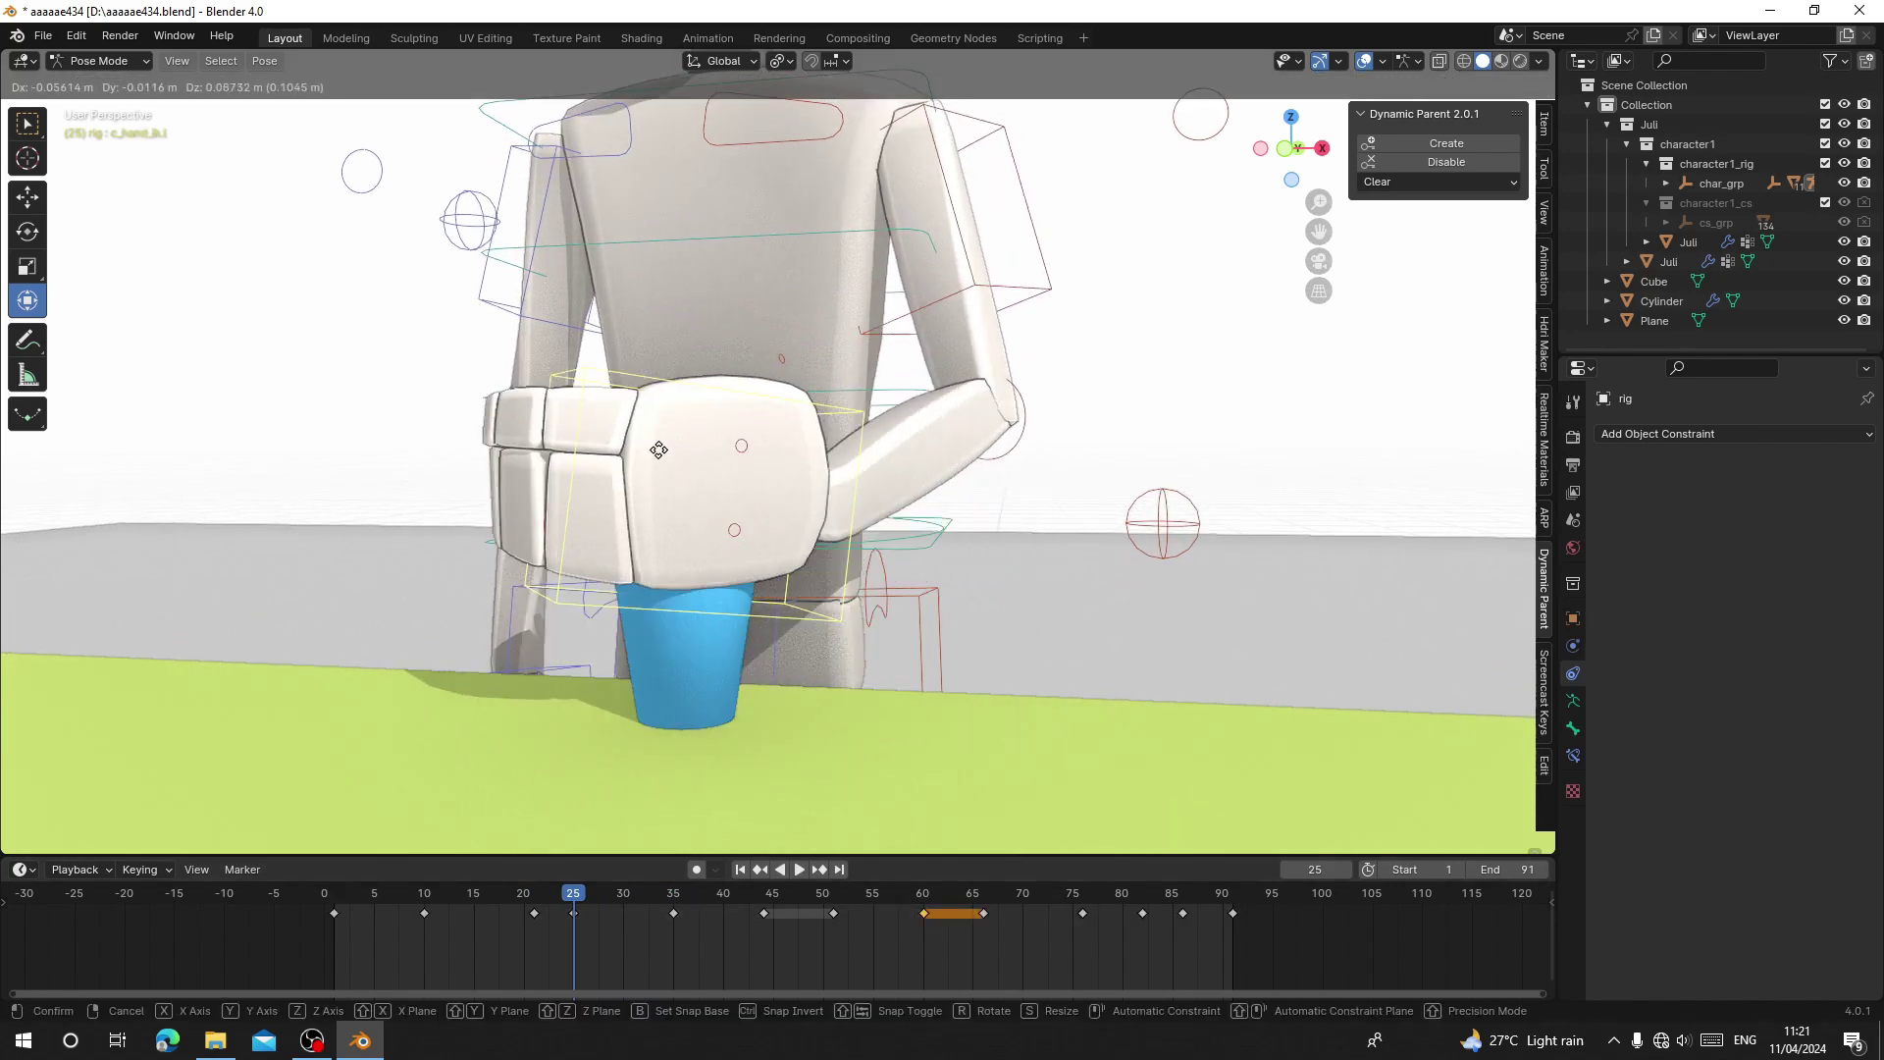
key("Escape")
Dynamically parent the blue cup to the hand bone at frame 25 and play it back.
key("ctrl+Tab")
left_click(743, 471)
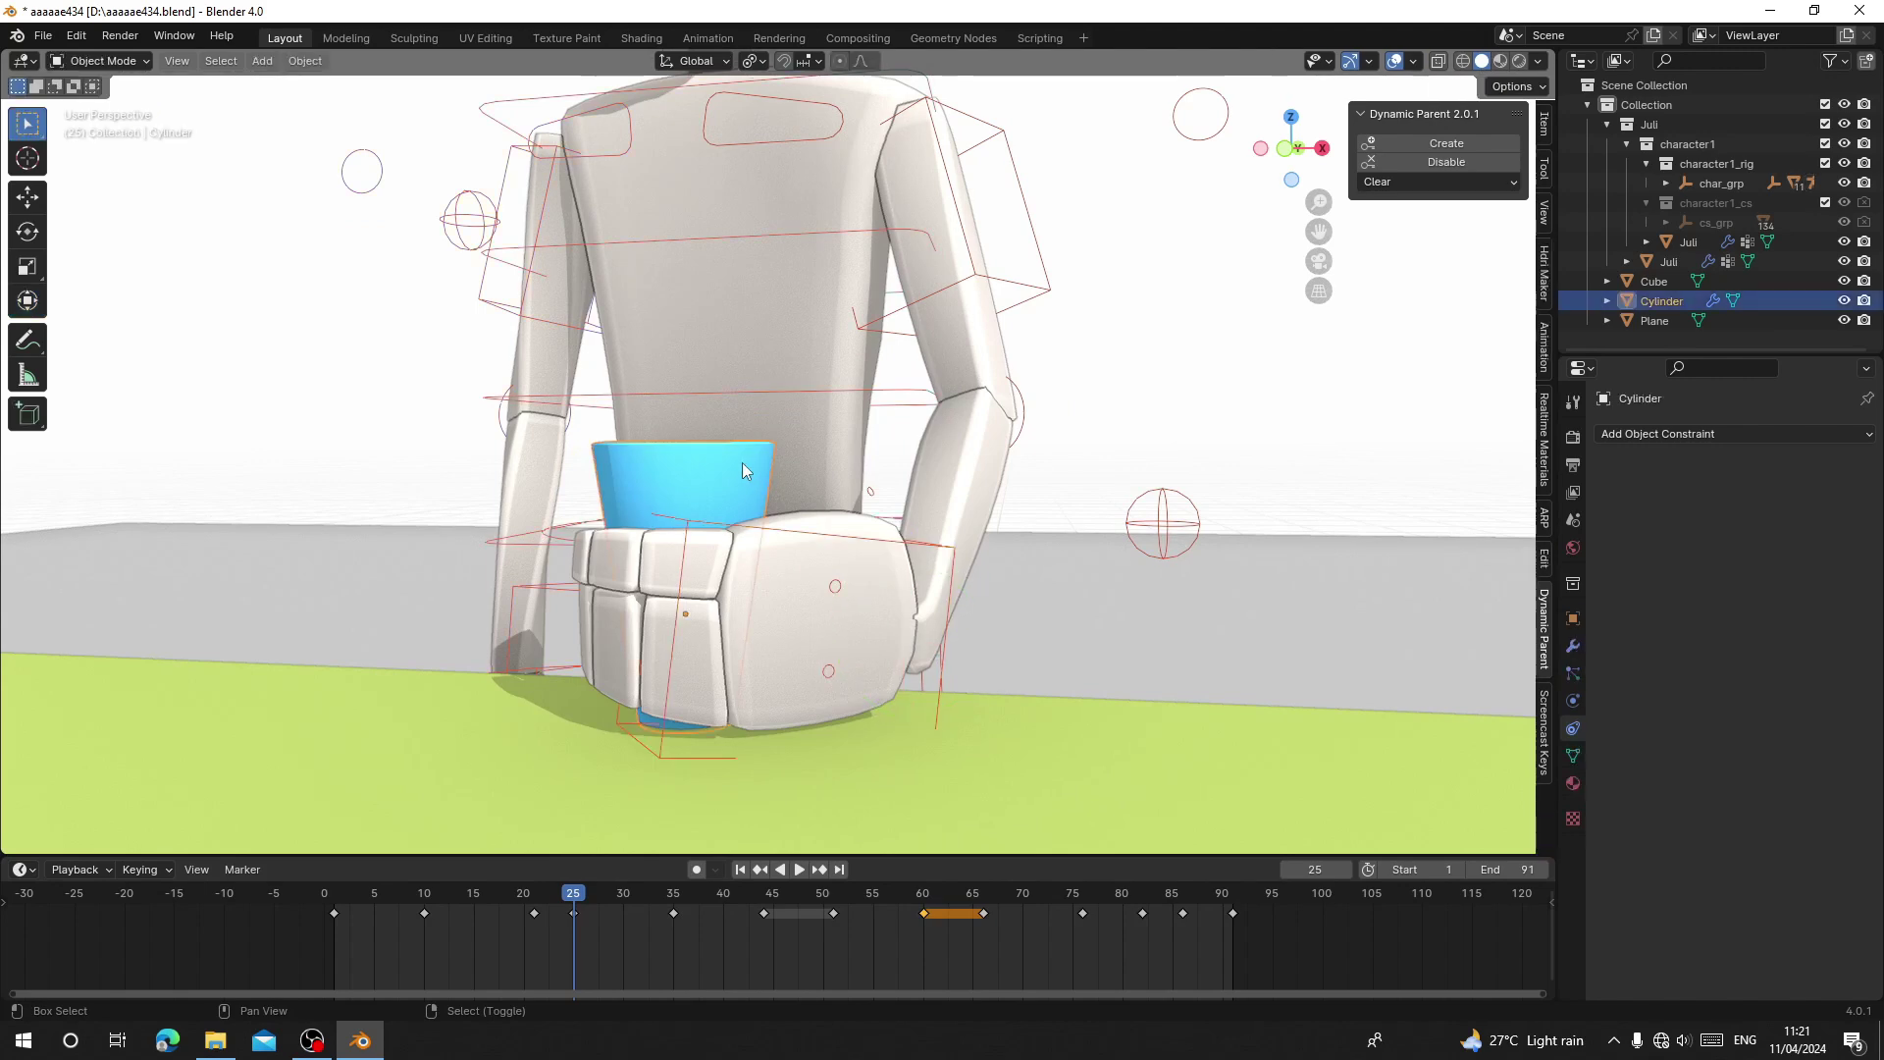
left_click(1434, 148)
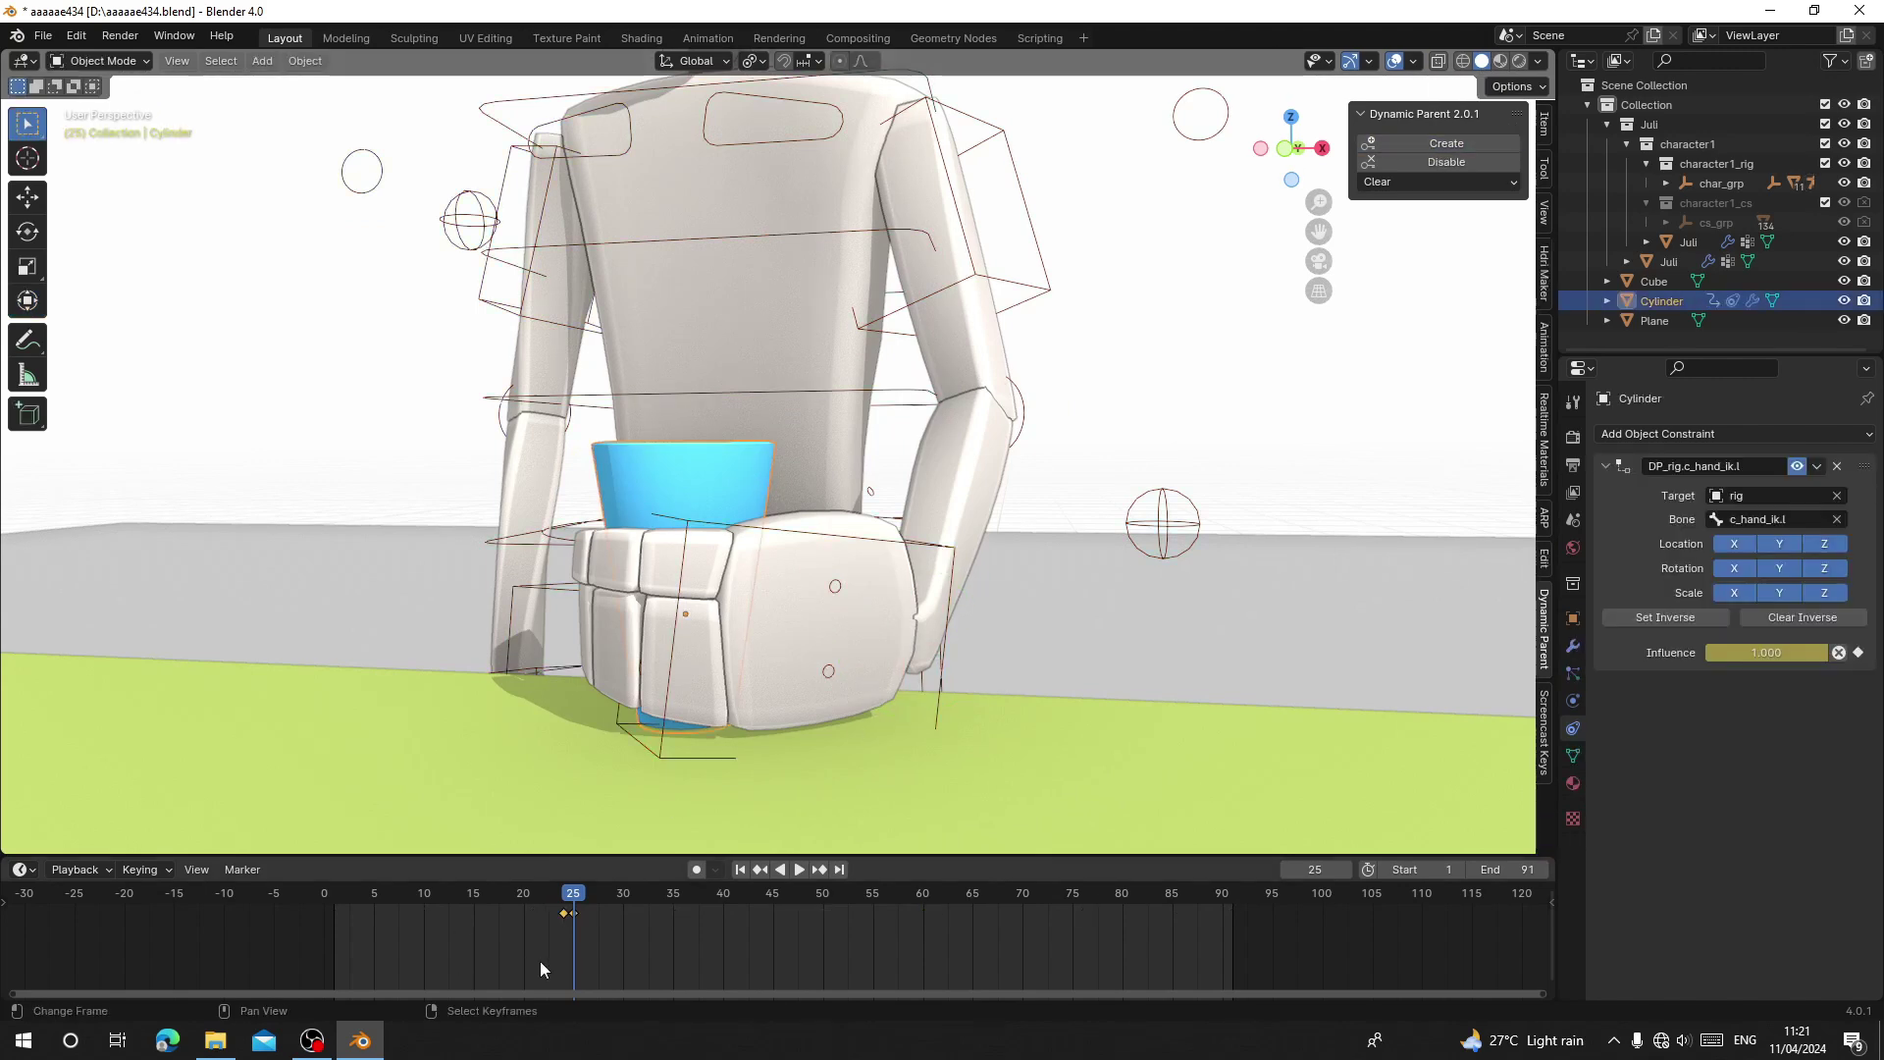
left_click(397, 923)
key("space")
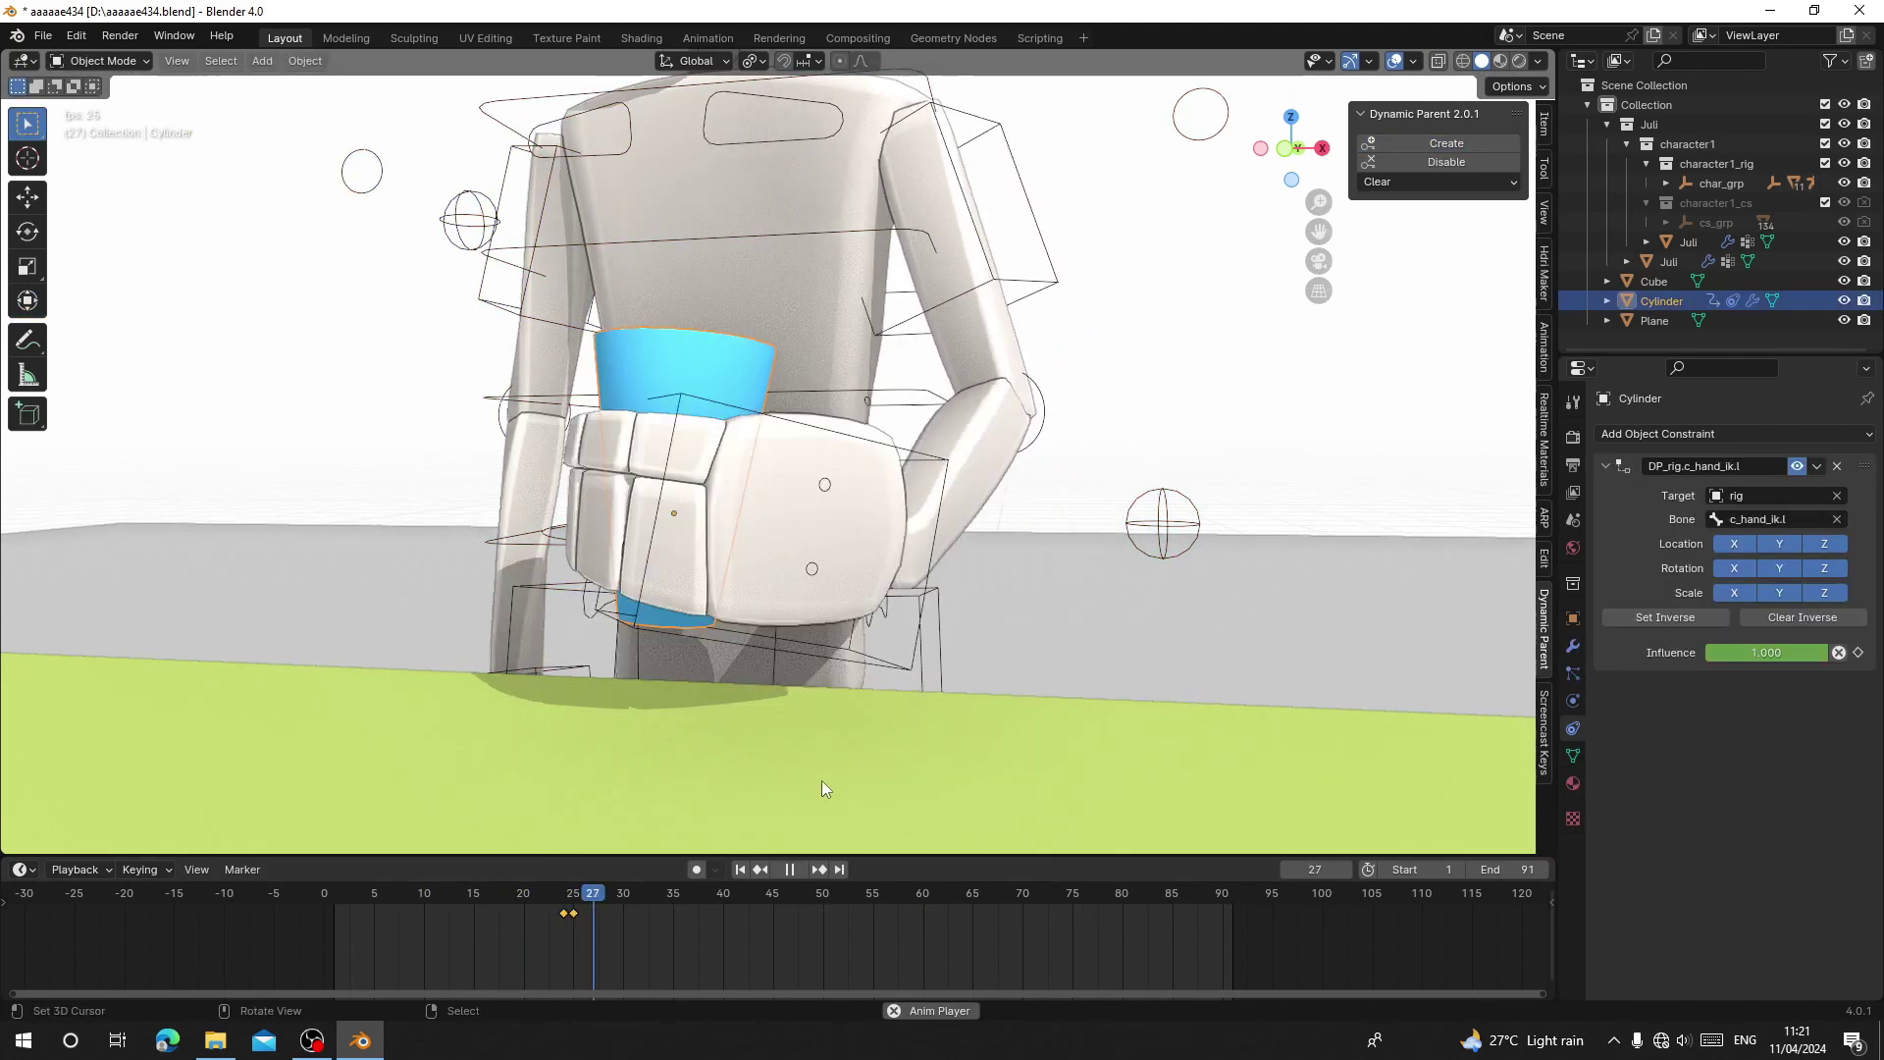
scroll(809, 681, "down", 6)
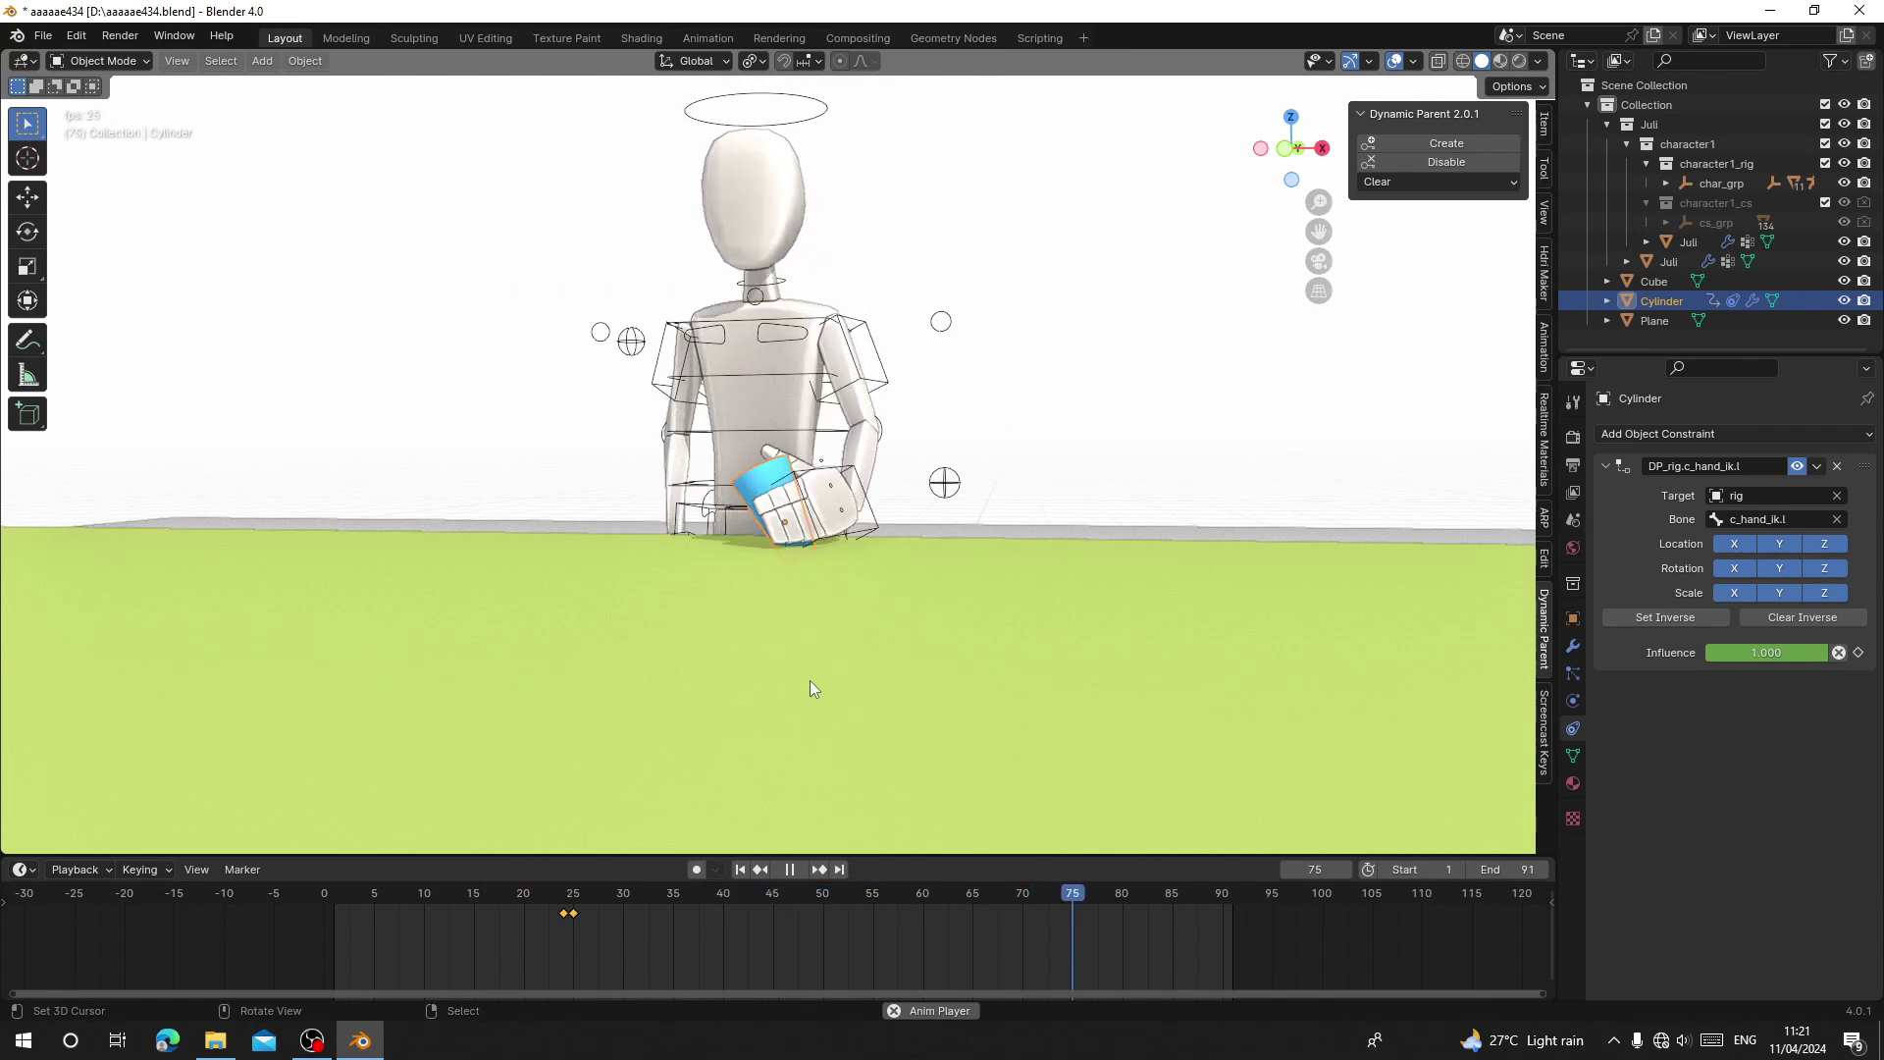
scroll(810, 680, "up", 2)
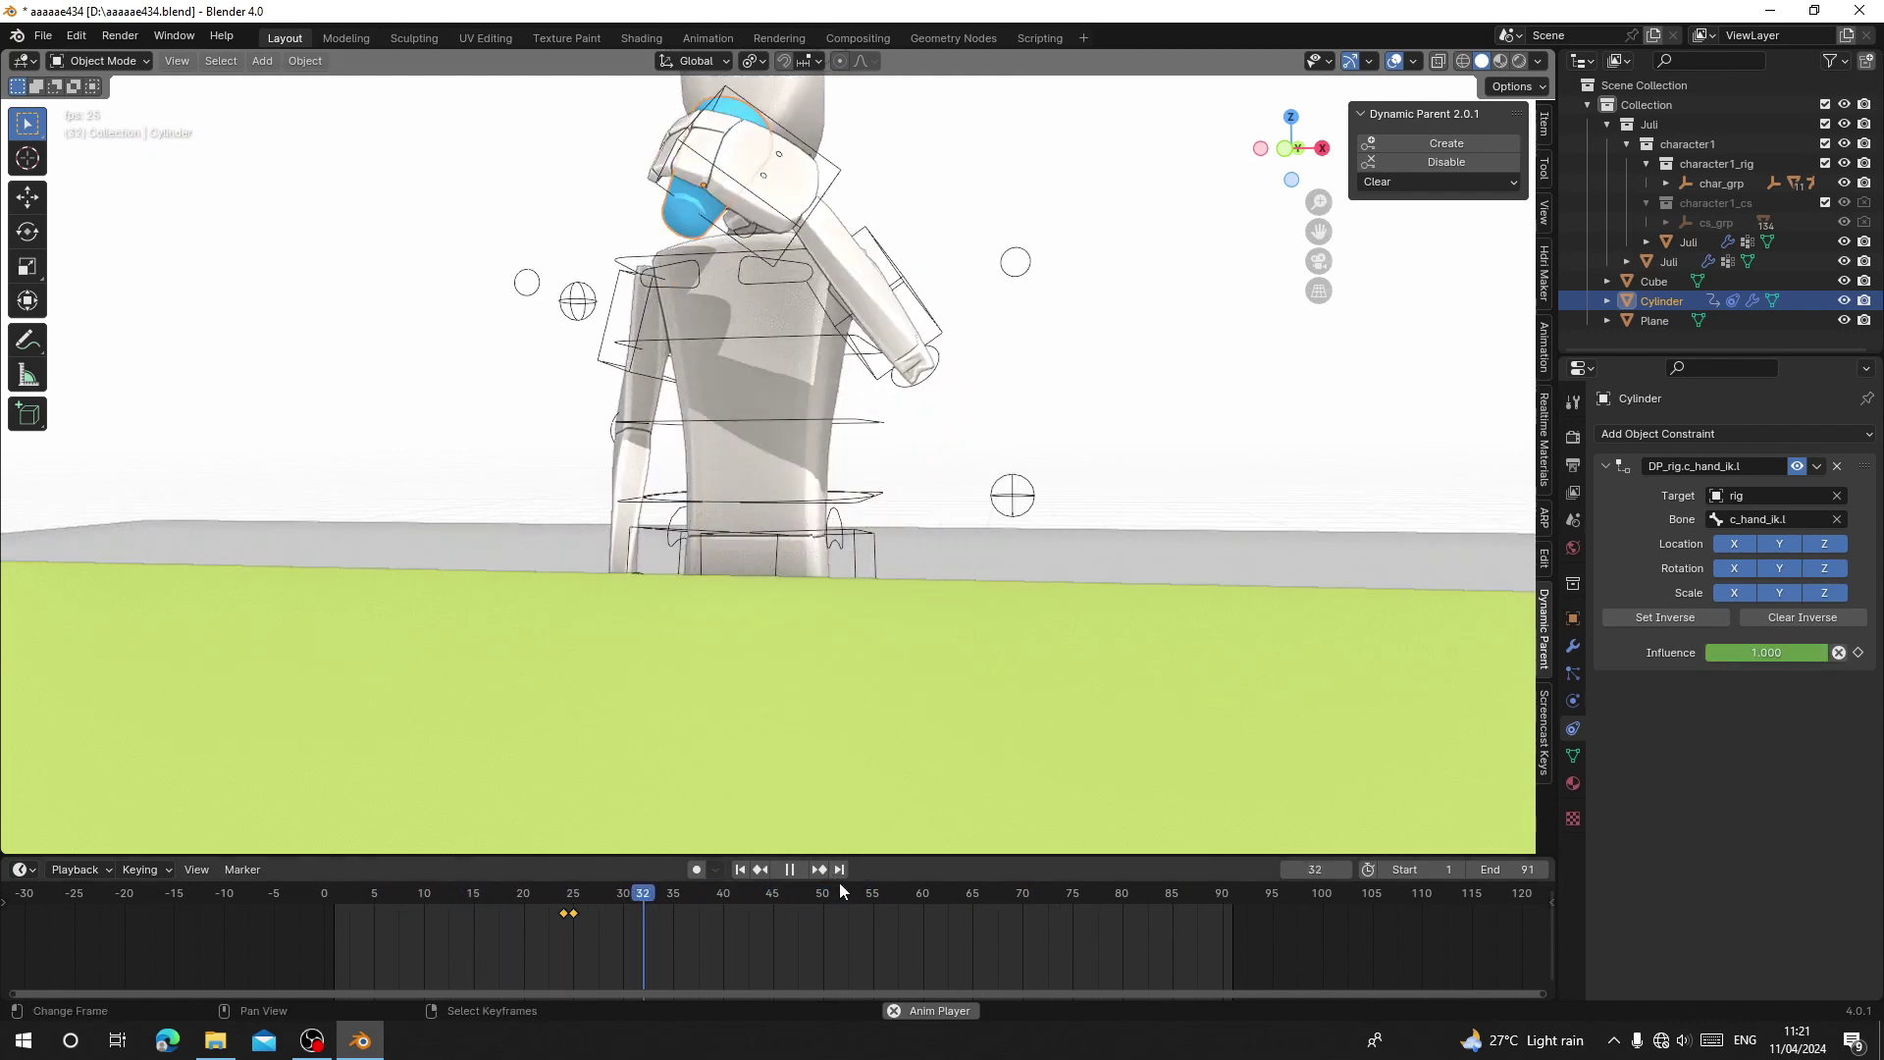
key("space")
scroll(845, 524, "up", 1)
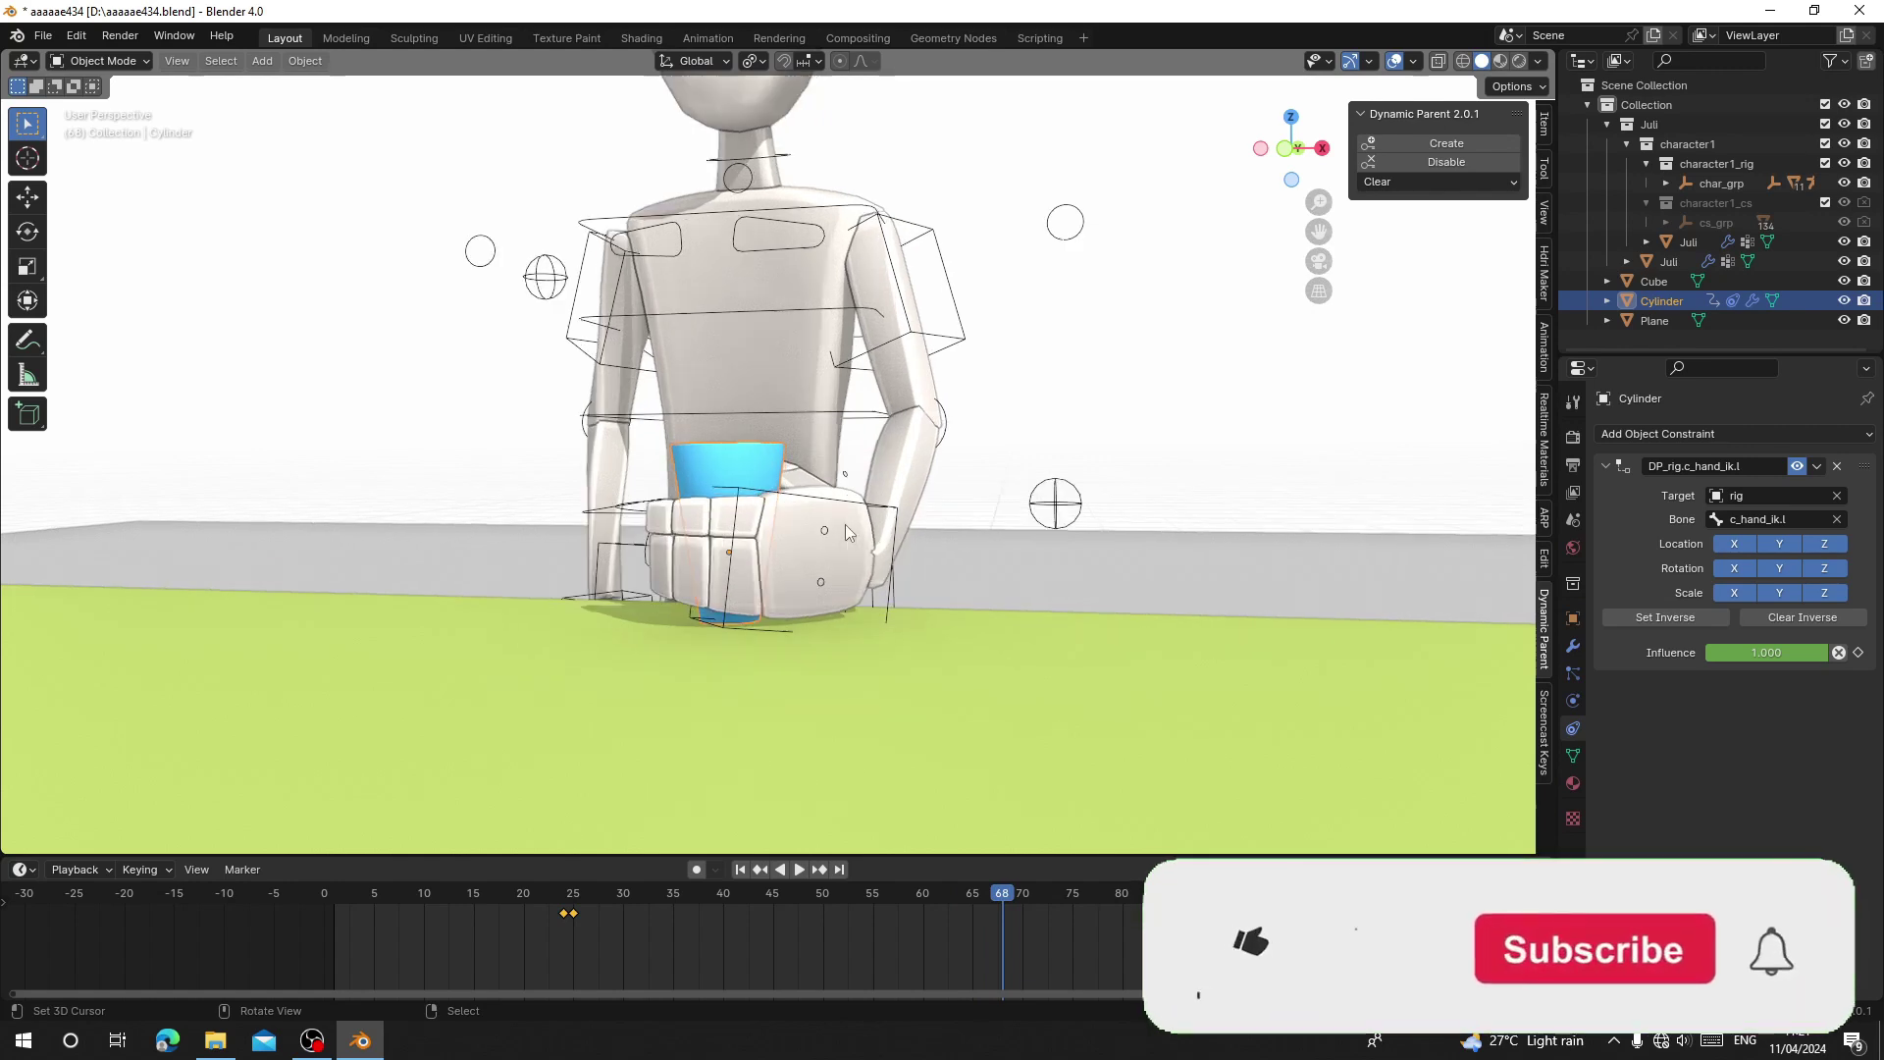
scroll(756, 650, "up", 1)
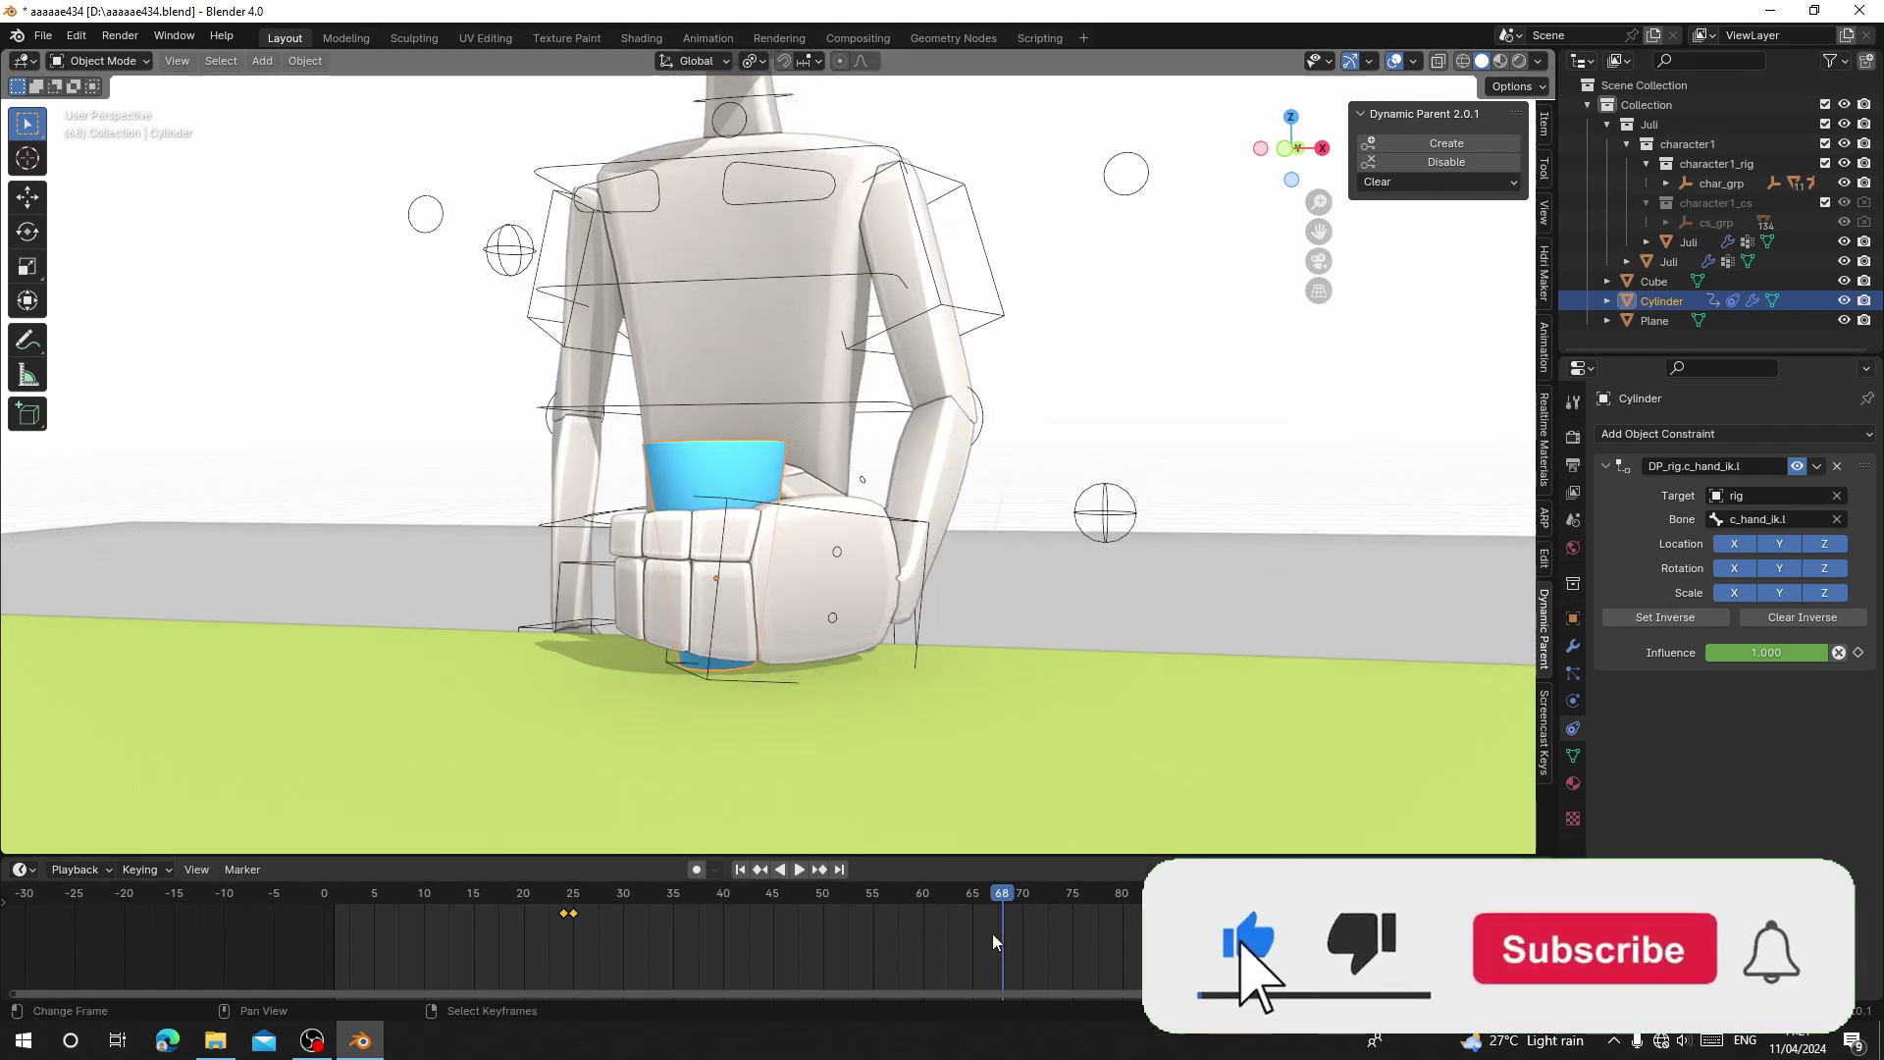
Disable the cup's dynamic parent at frame 60 and replay to check the release.
left_click_drag(992, 933, 923, 945)
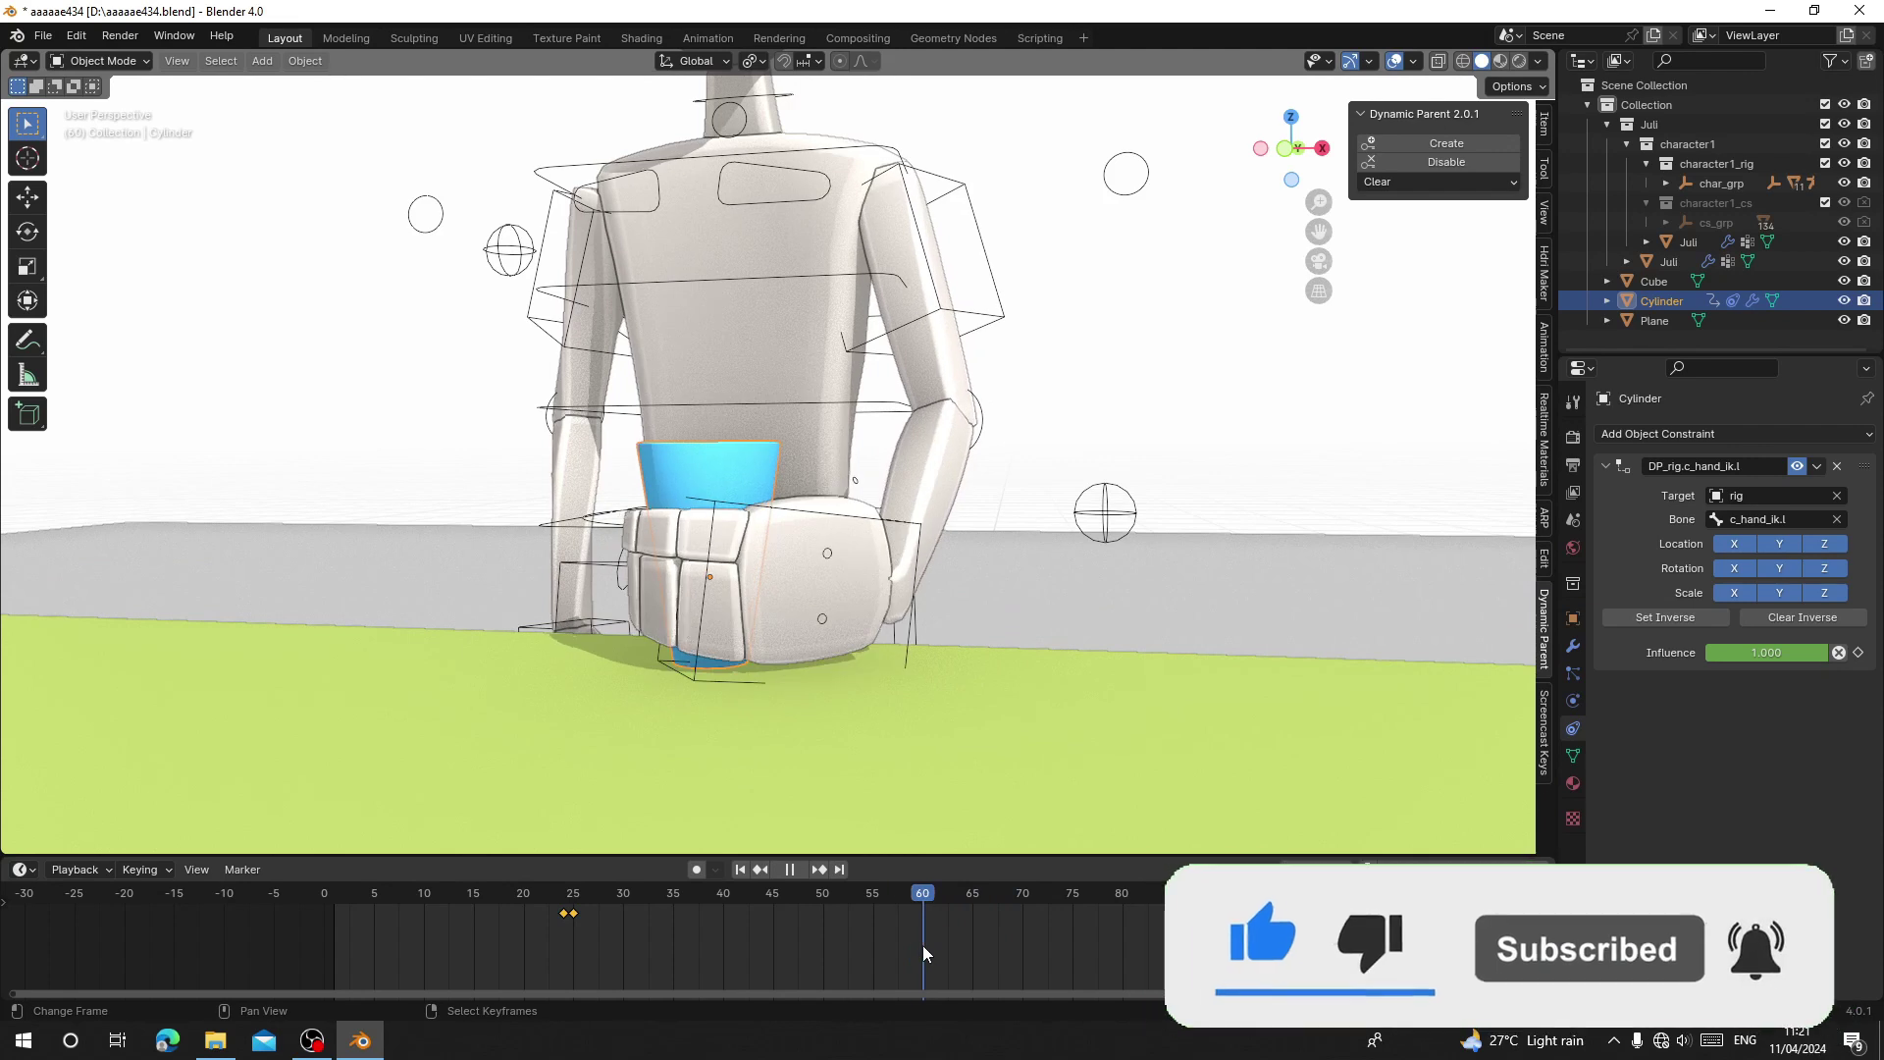
key("Escape")
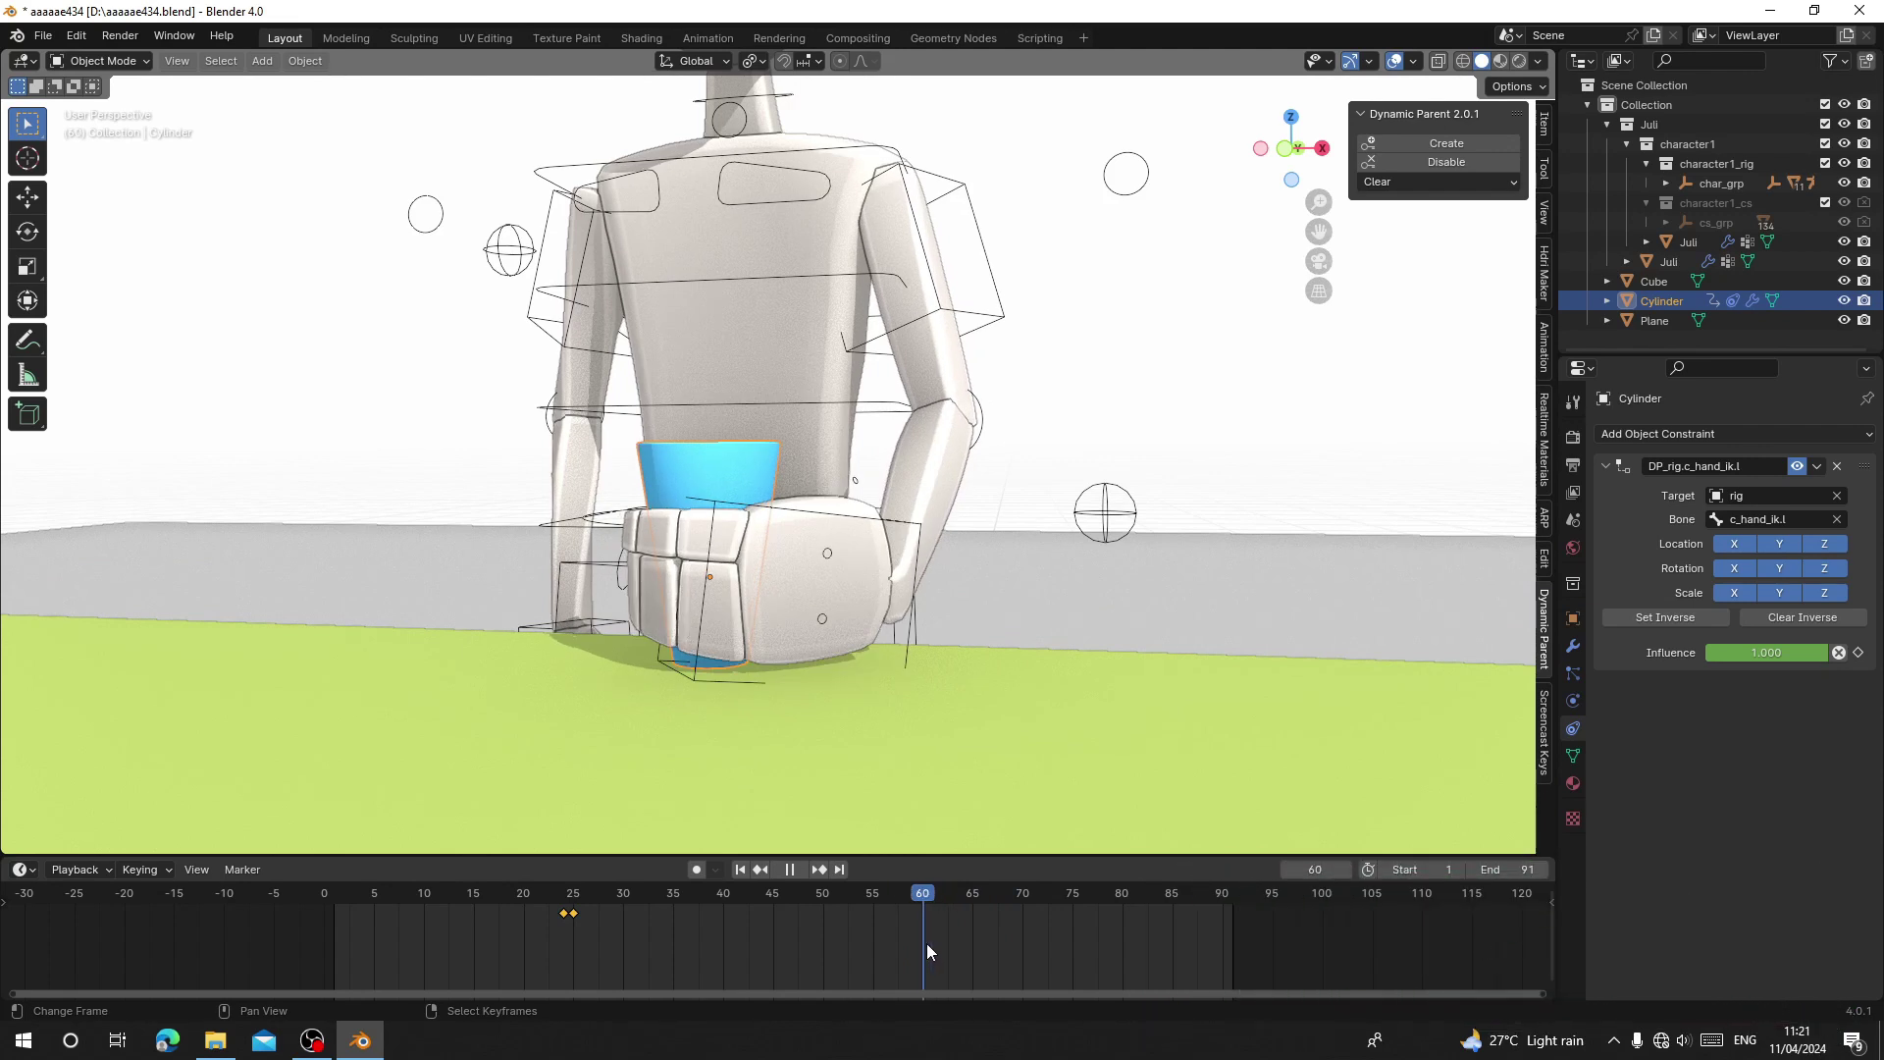
left_click(756, 436)
left_click(739, 465)
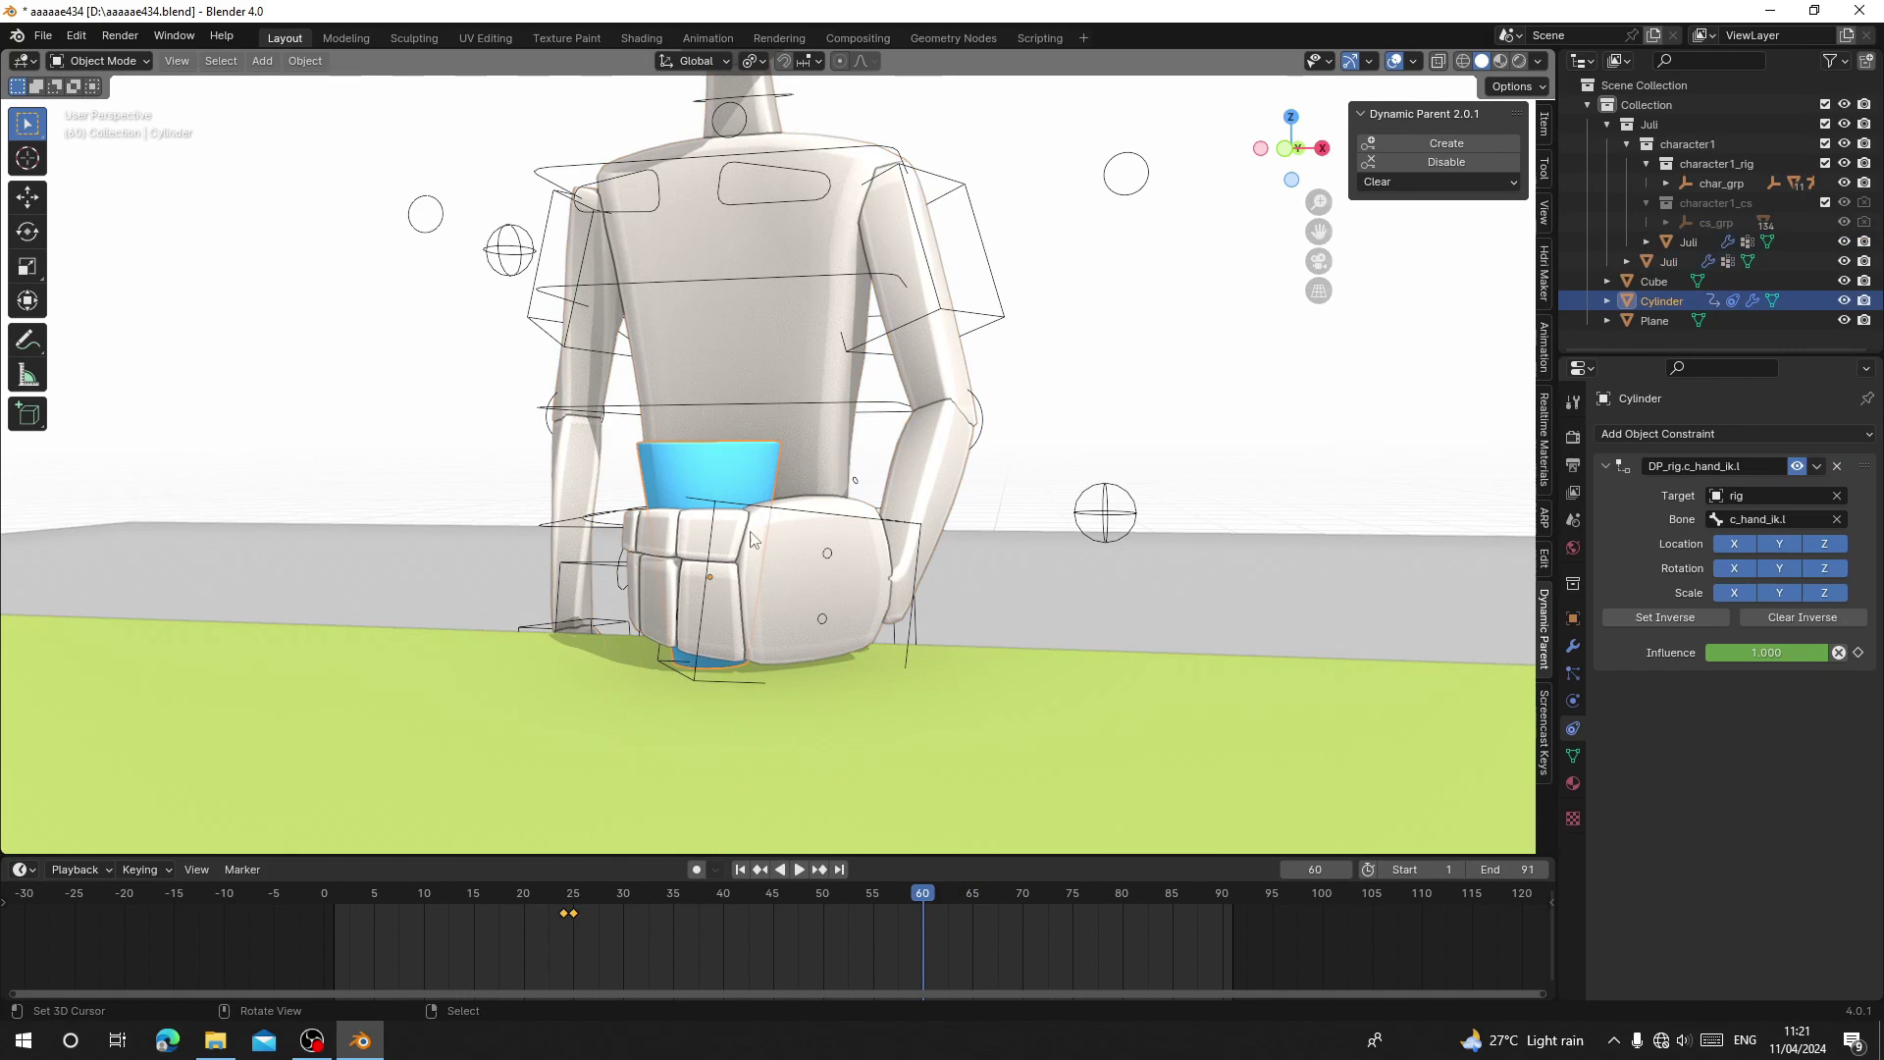
left_click(1445, 162)
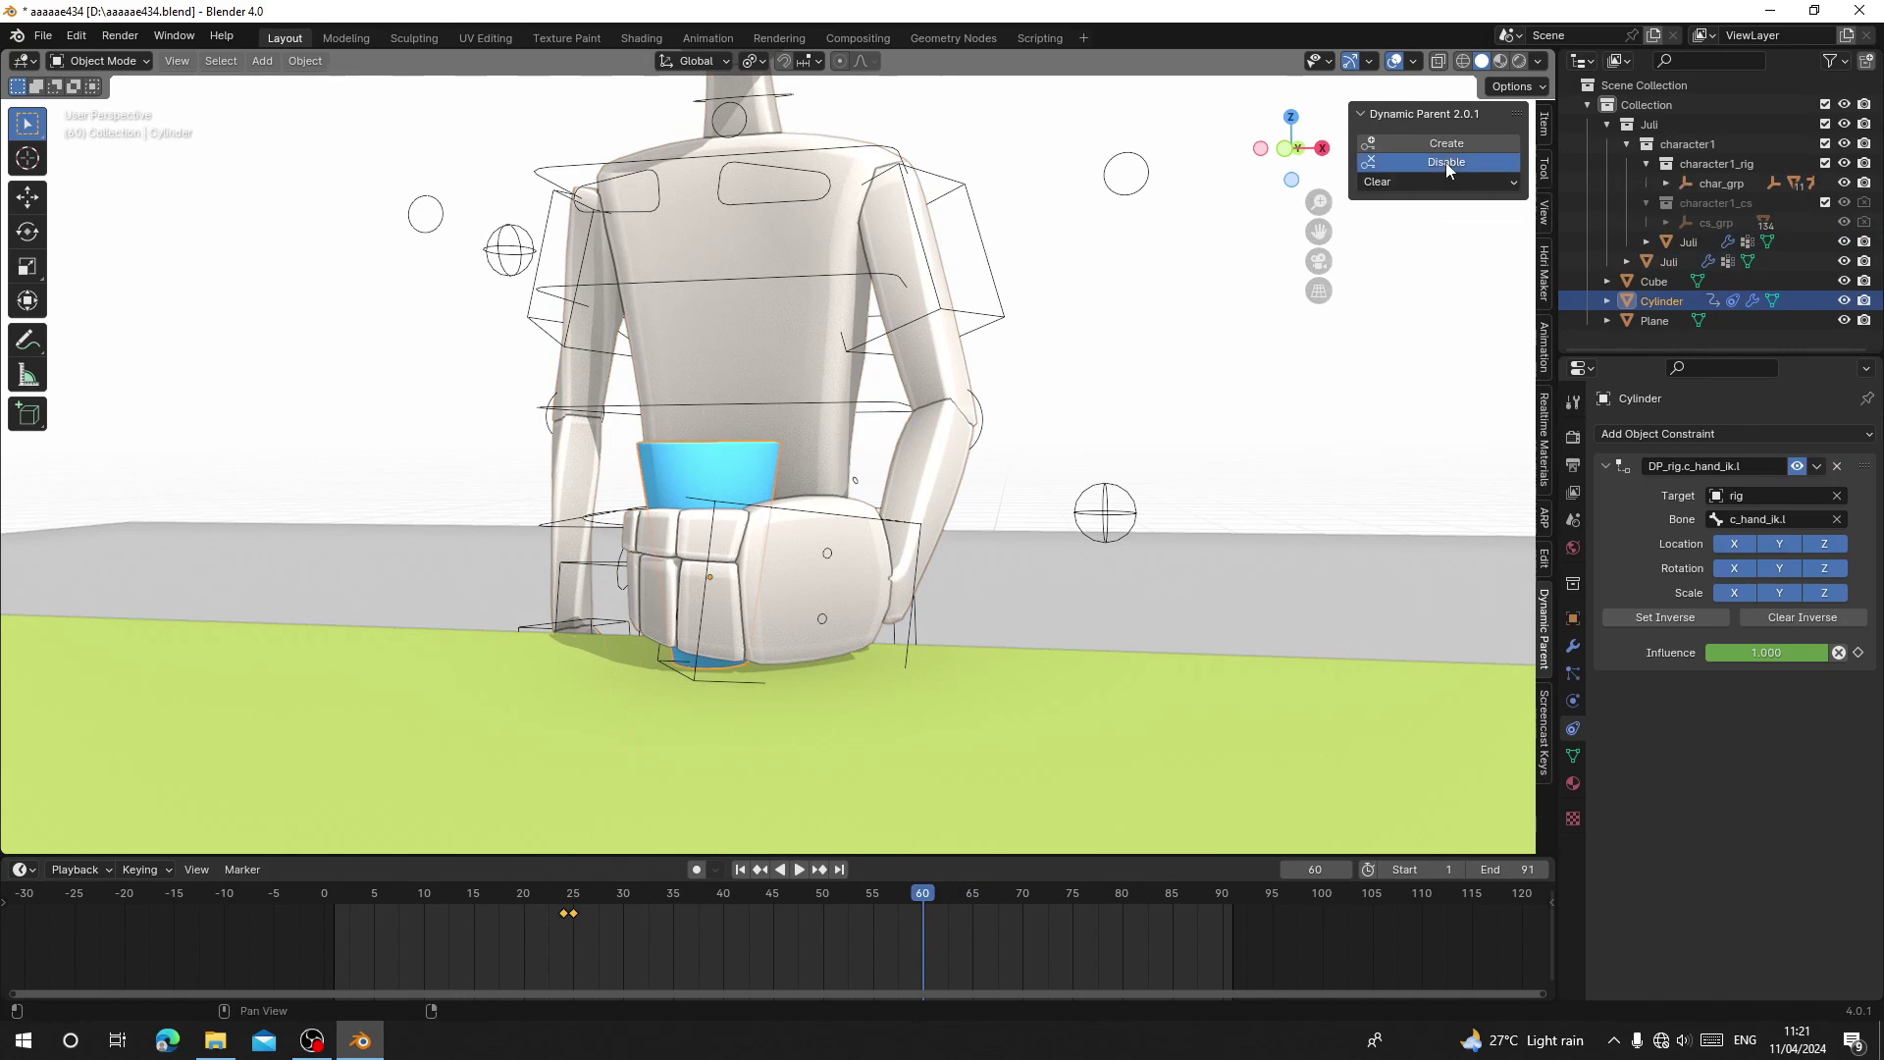
left_click(741, 870)
key("space")
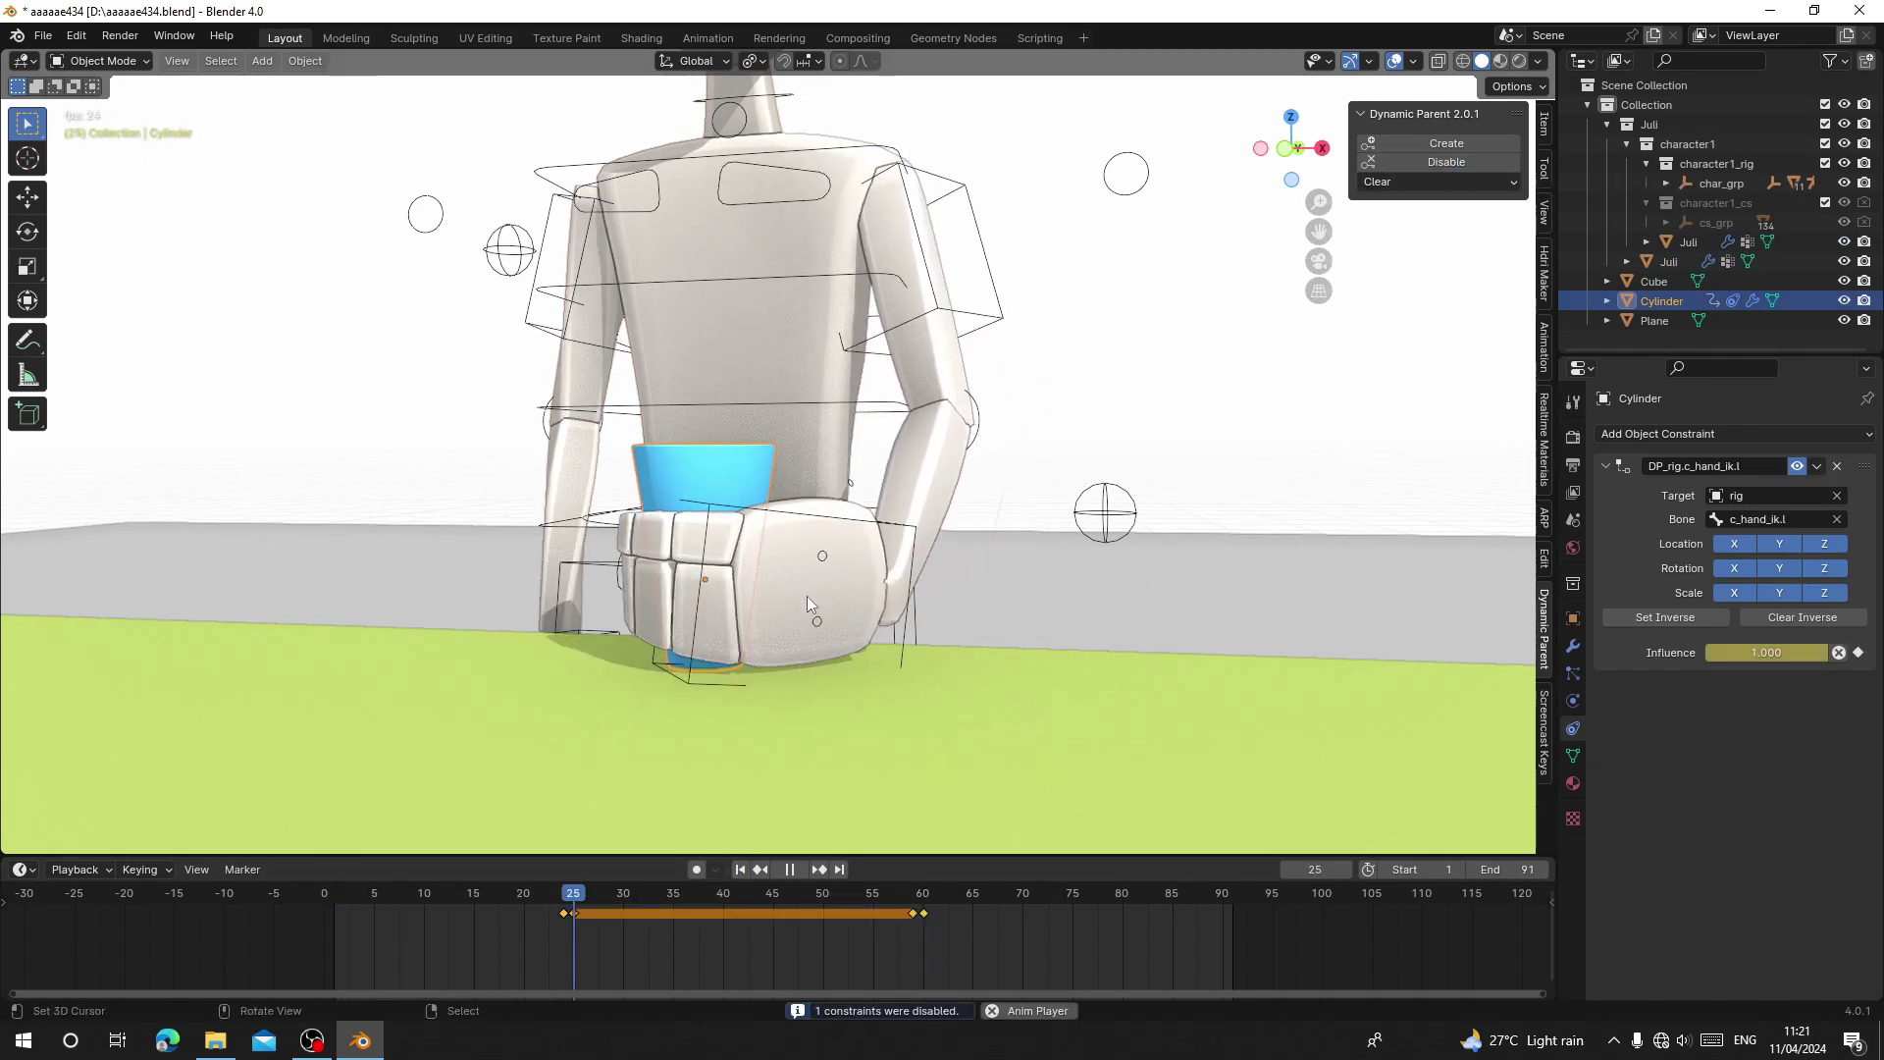
scroll(808, 583, "down", 3)
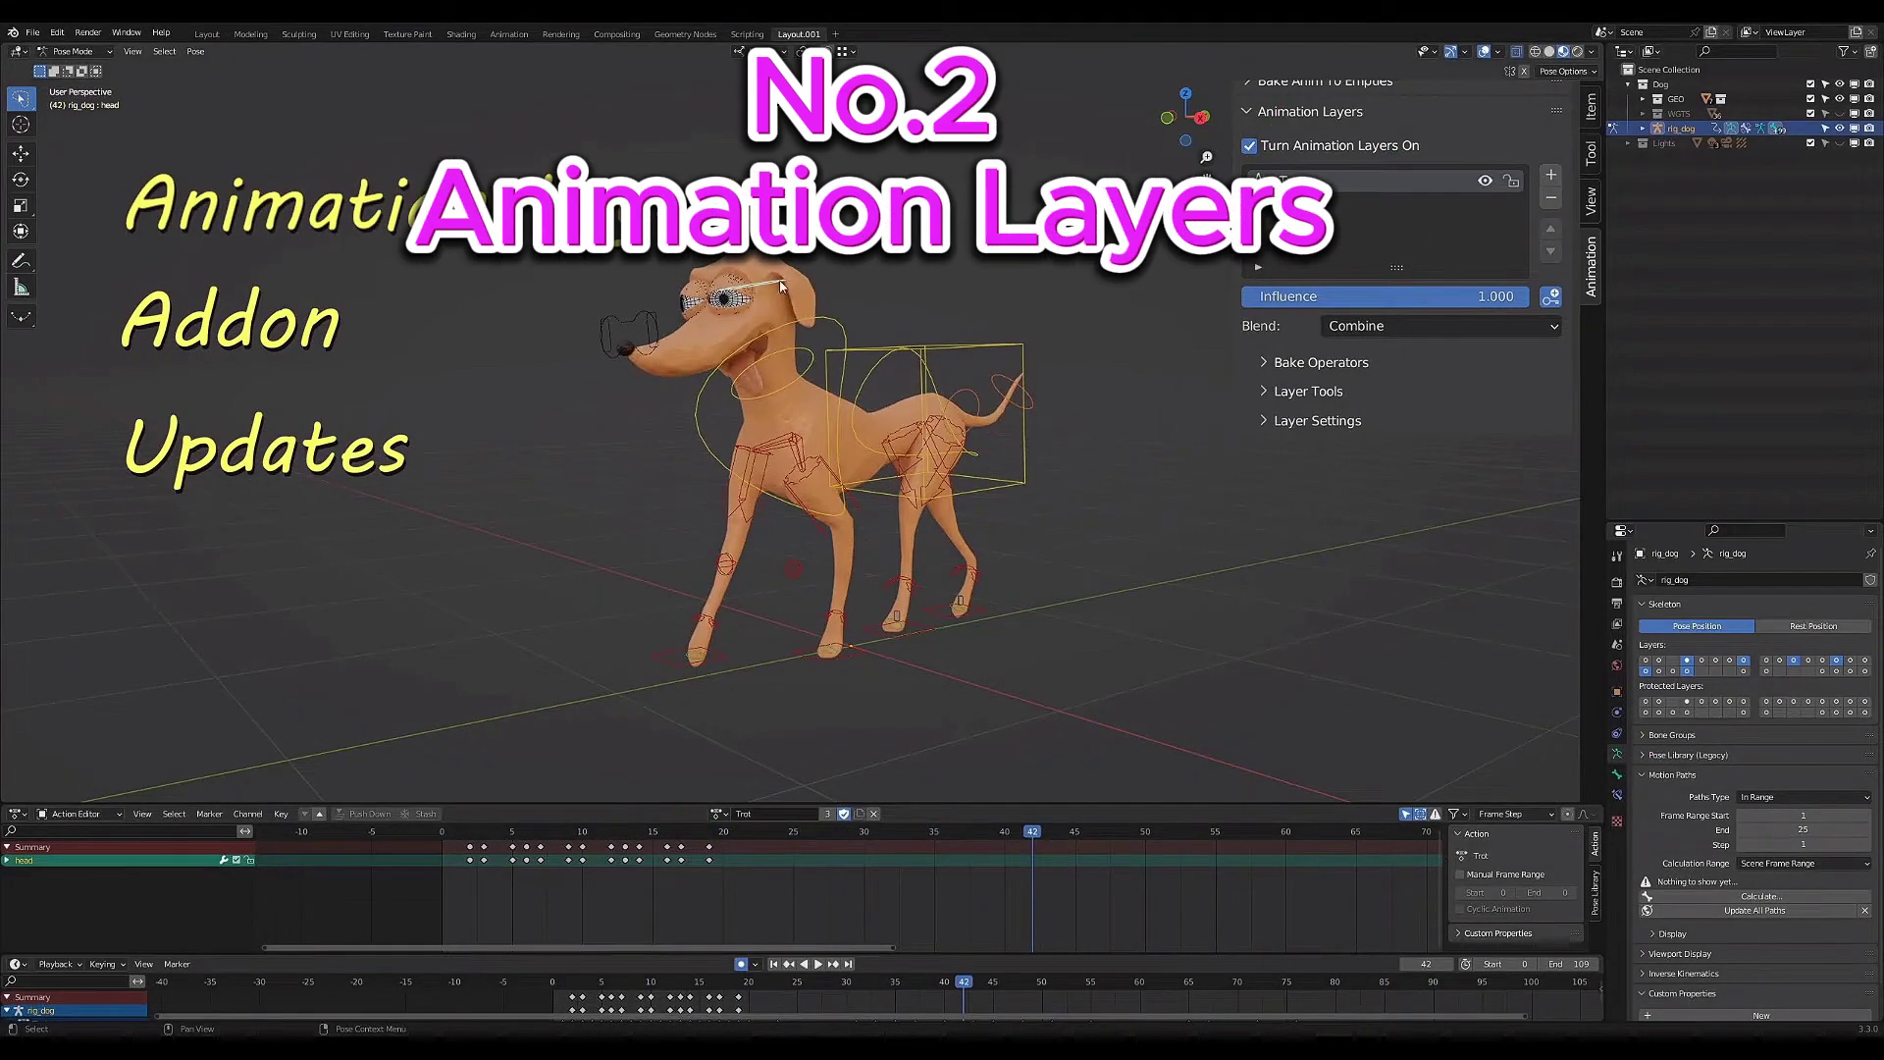
Pick the rotate tool and orbit the view toward the rocket-girl character.
key("shift+space")
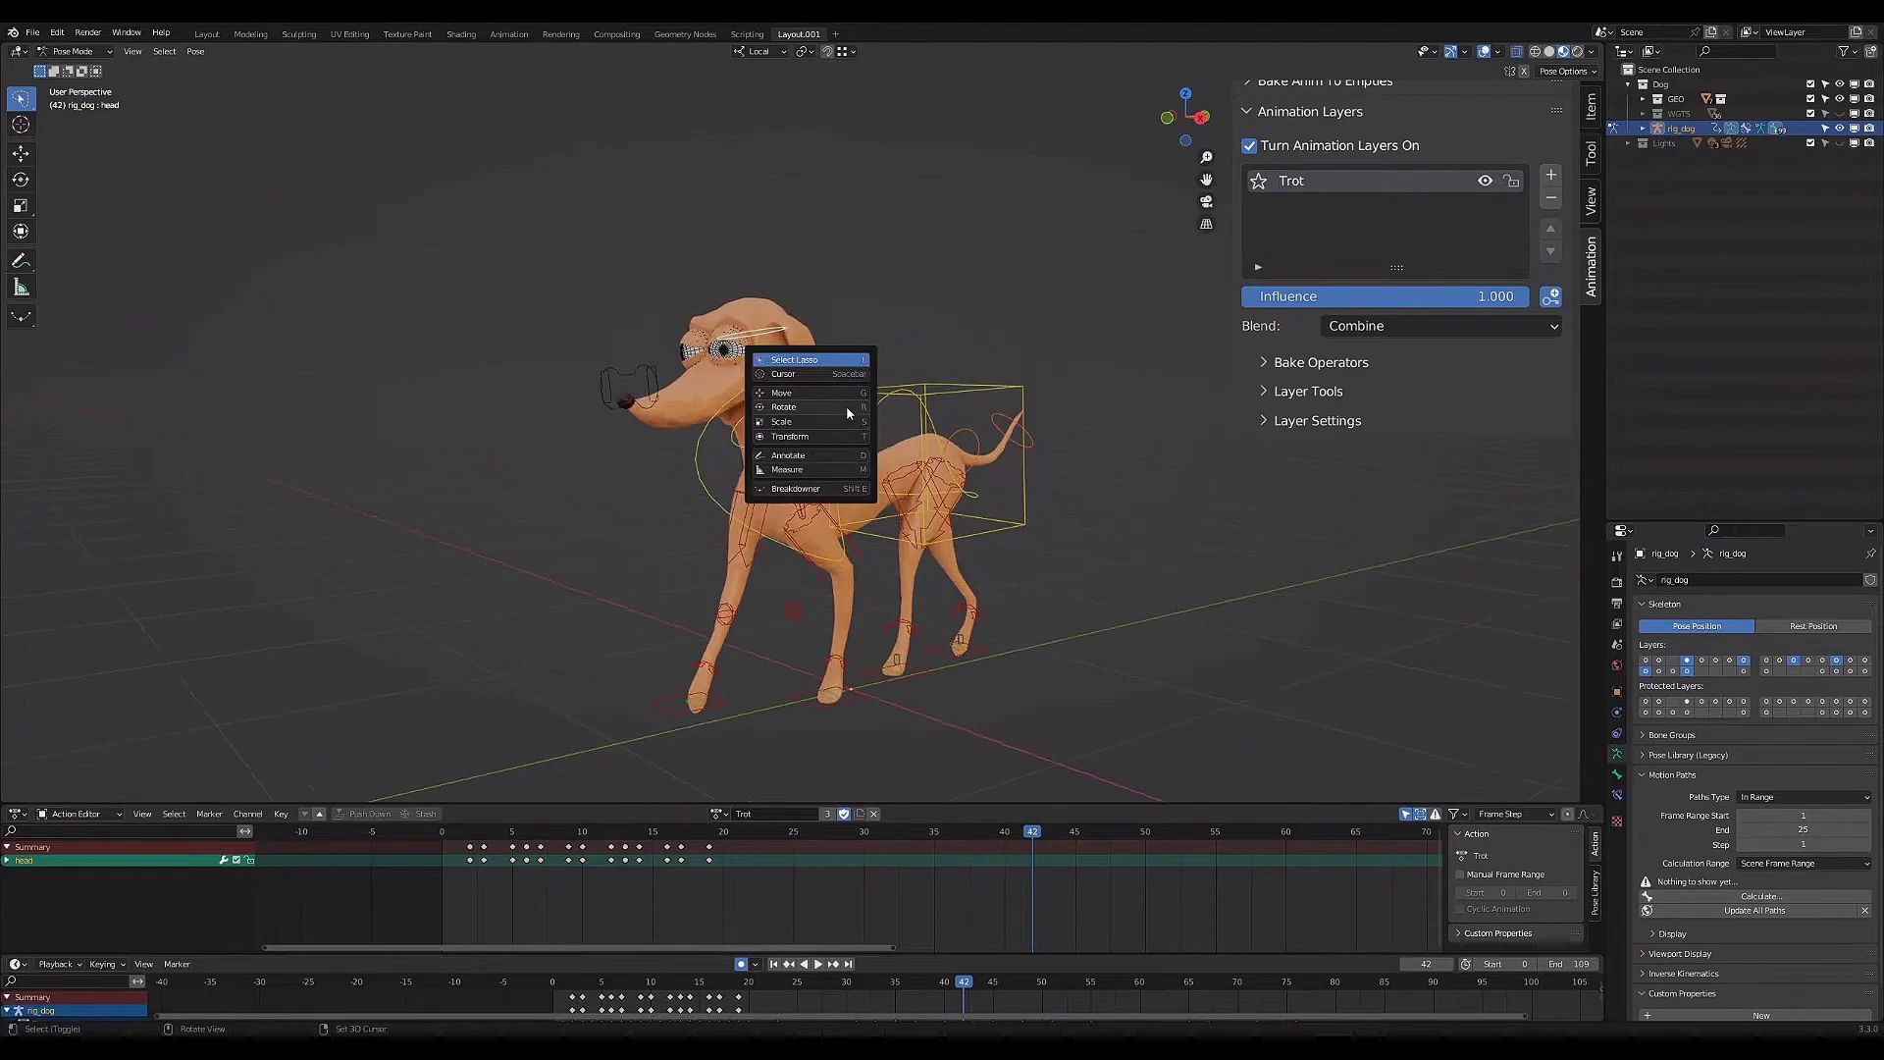
key("r")
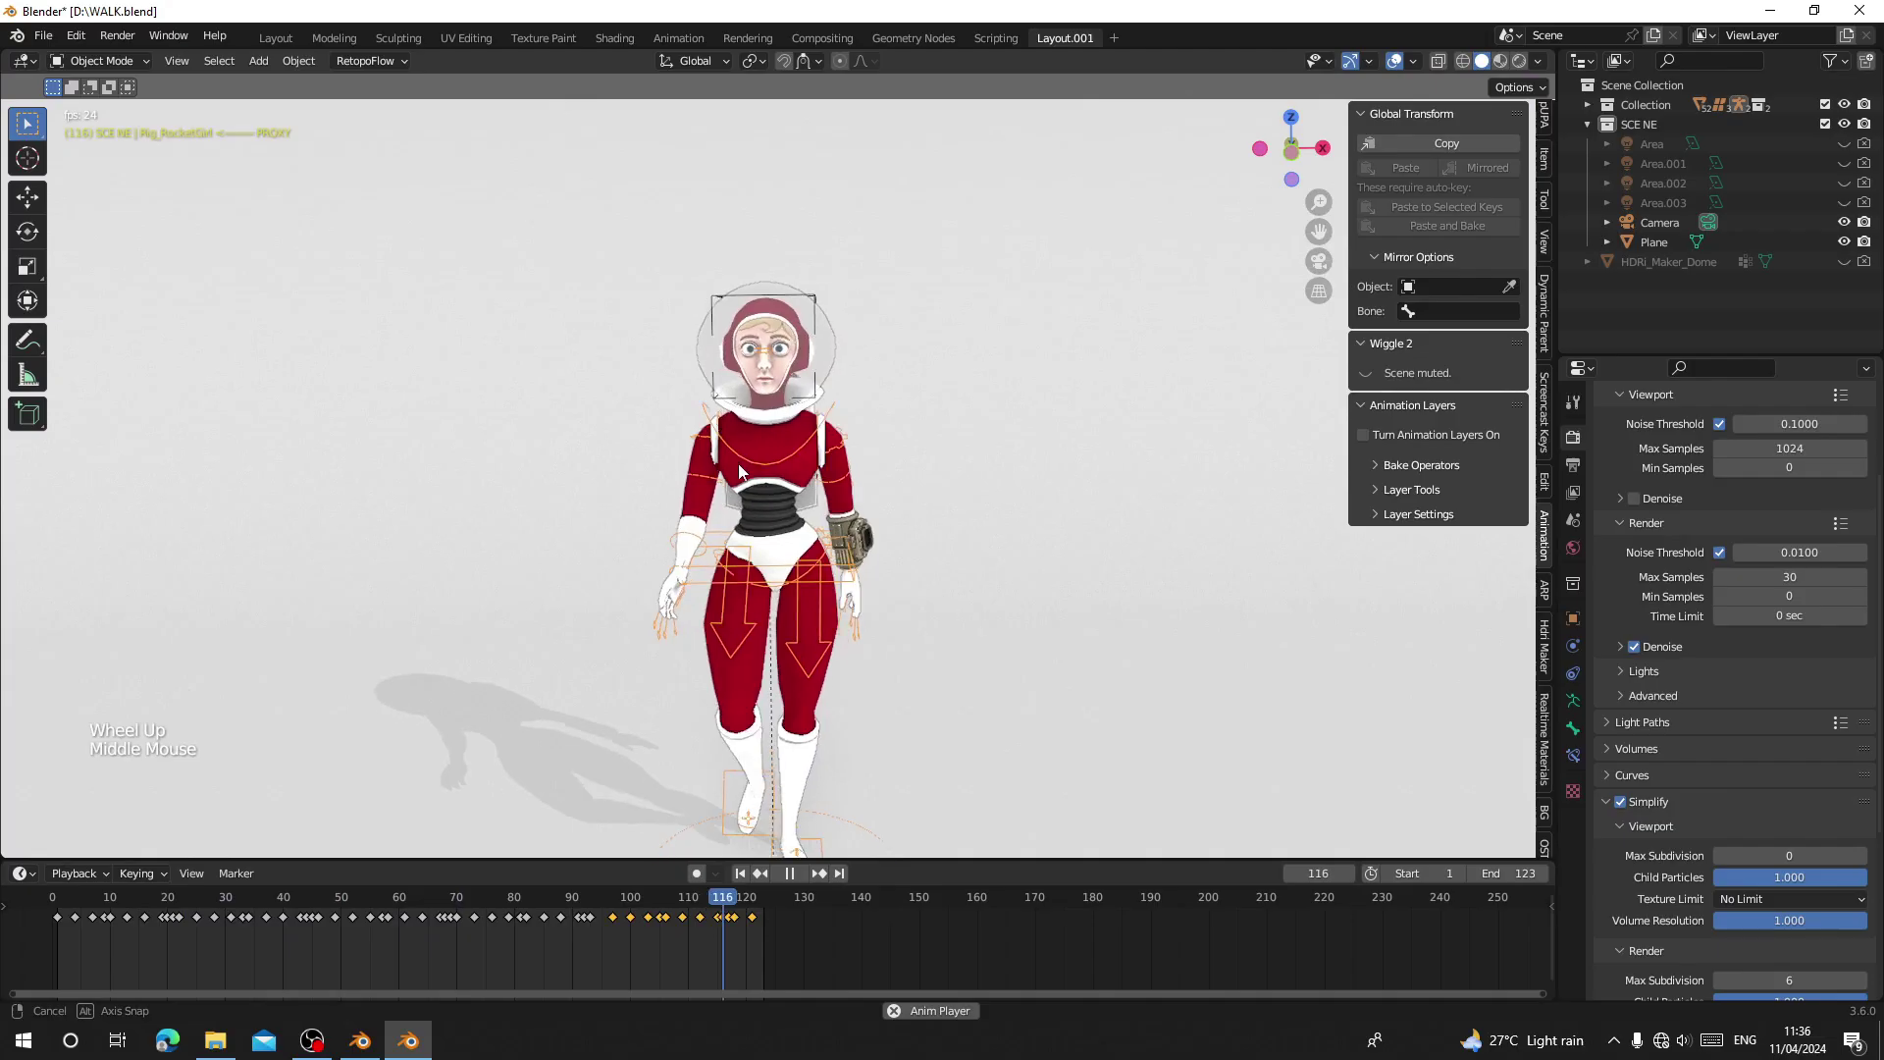
middle_click_drag(738, 463, 585, 721)
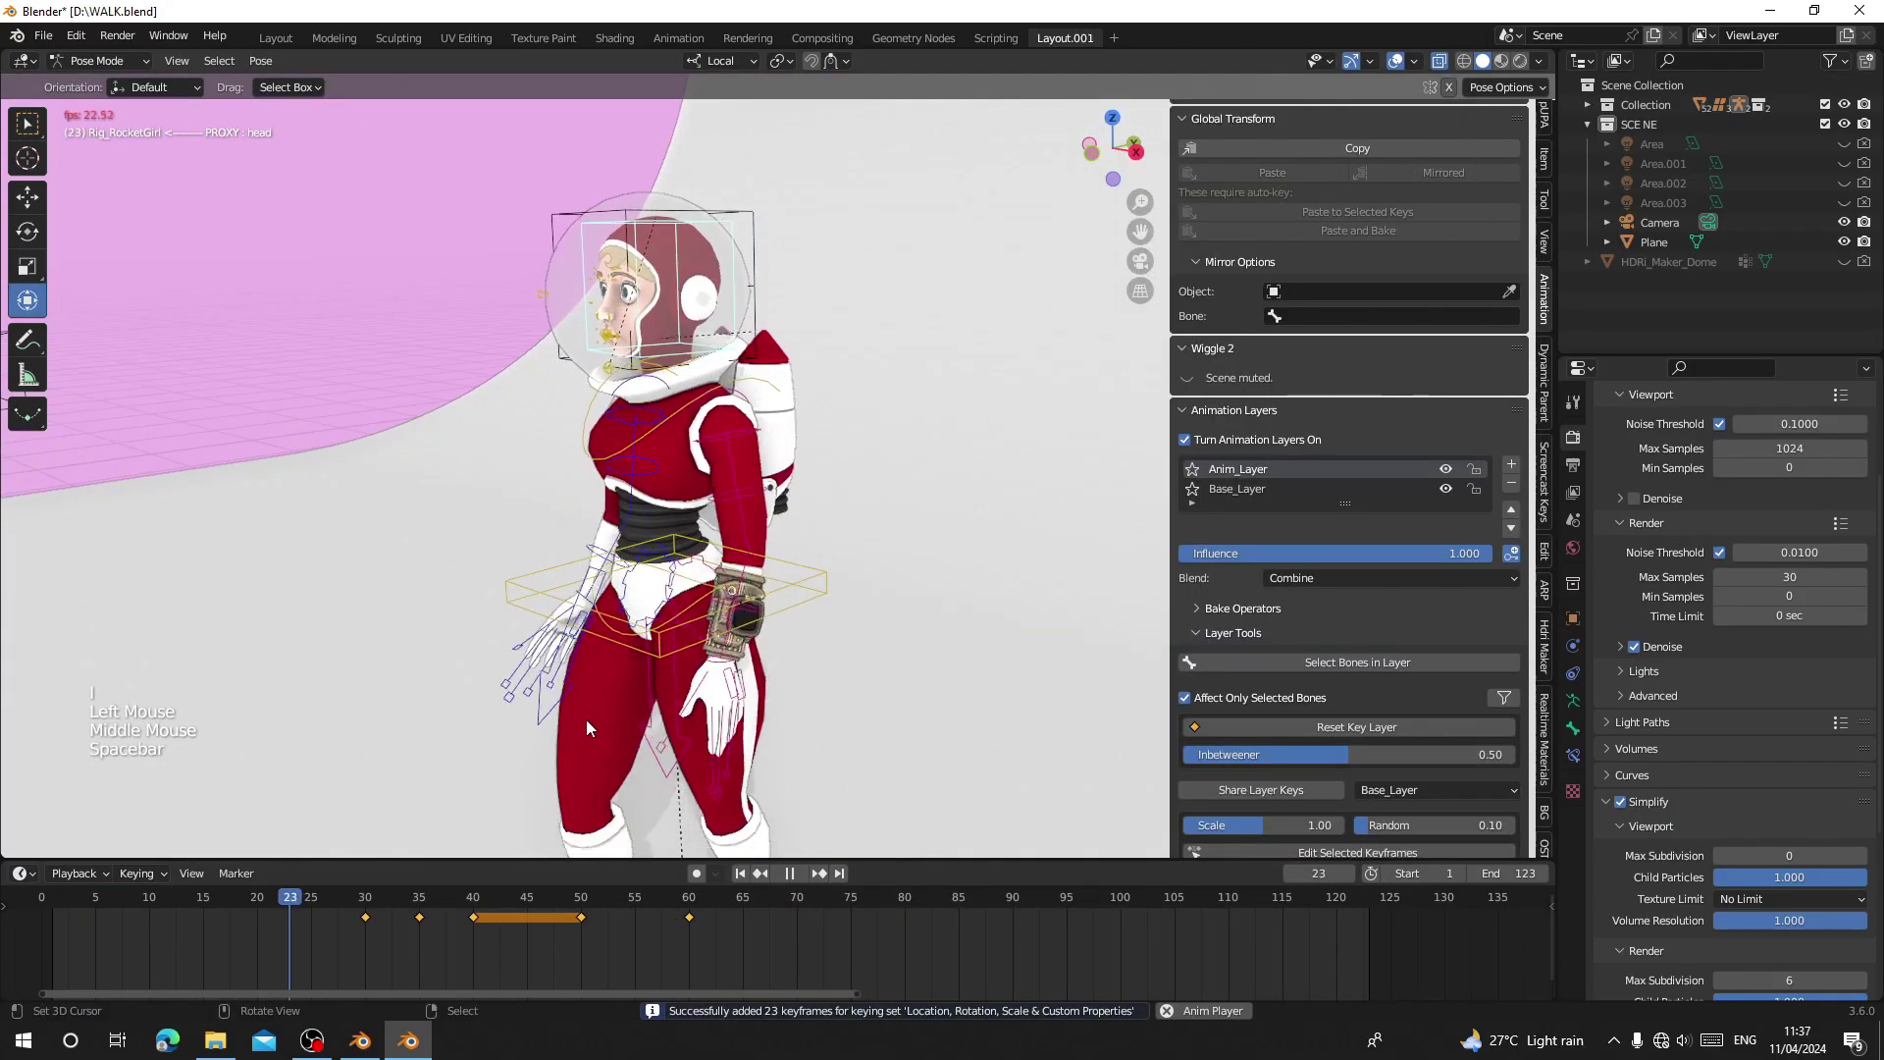
Play the walk from frame 24, orbiting to face the character, and stop at frame 70.
left_click(302, 997)
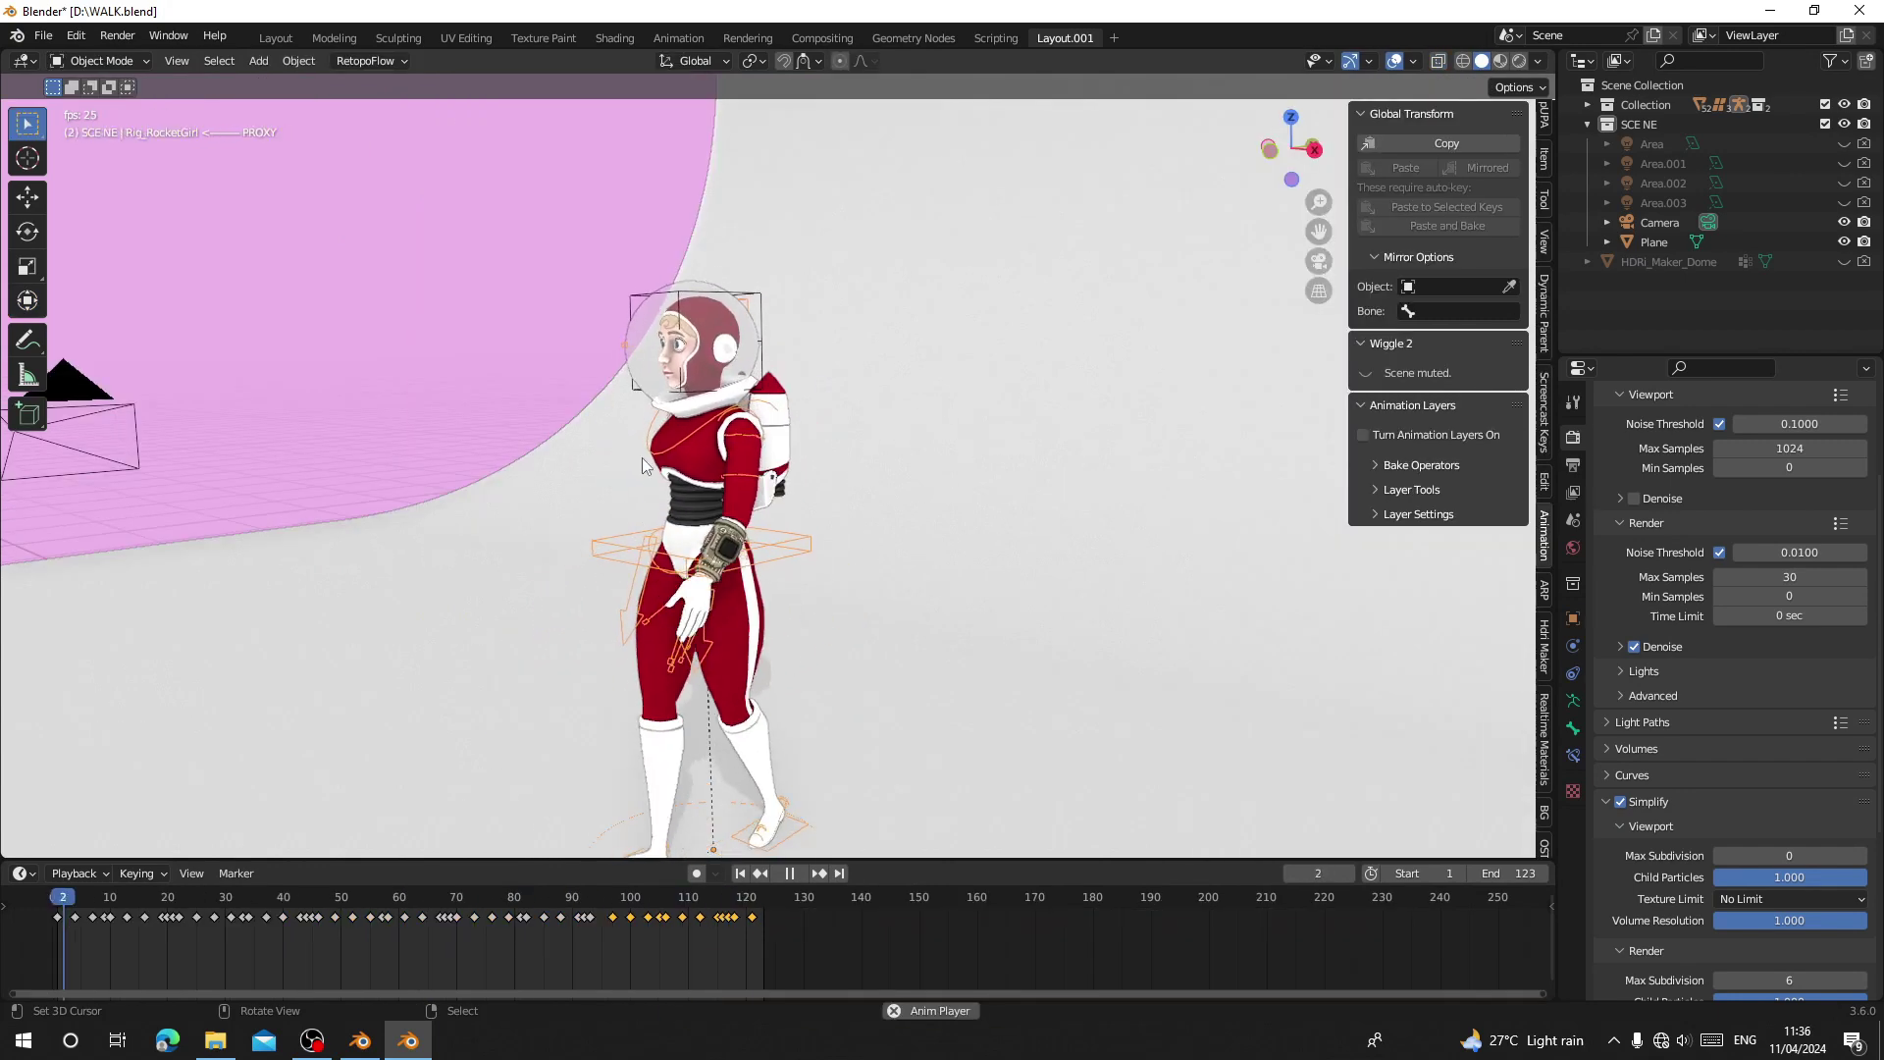
middle_click_drag(641, 457, 731, 432)
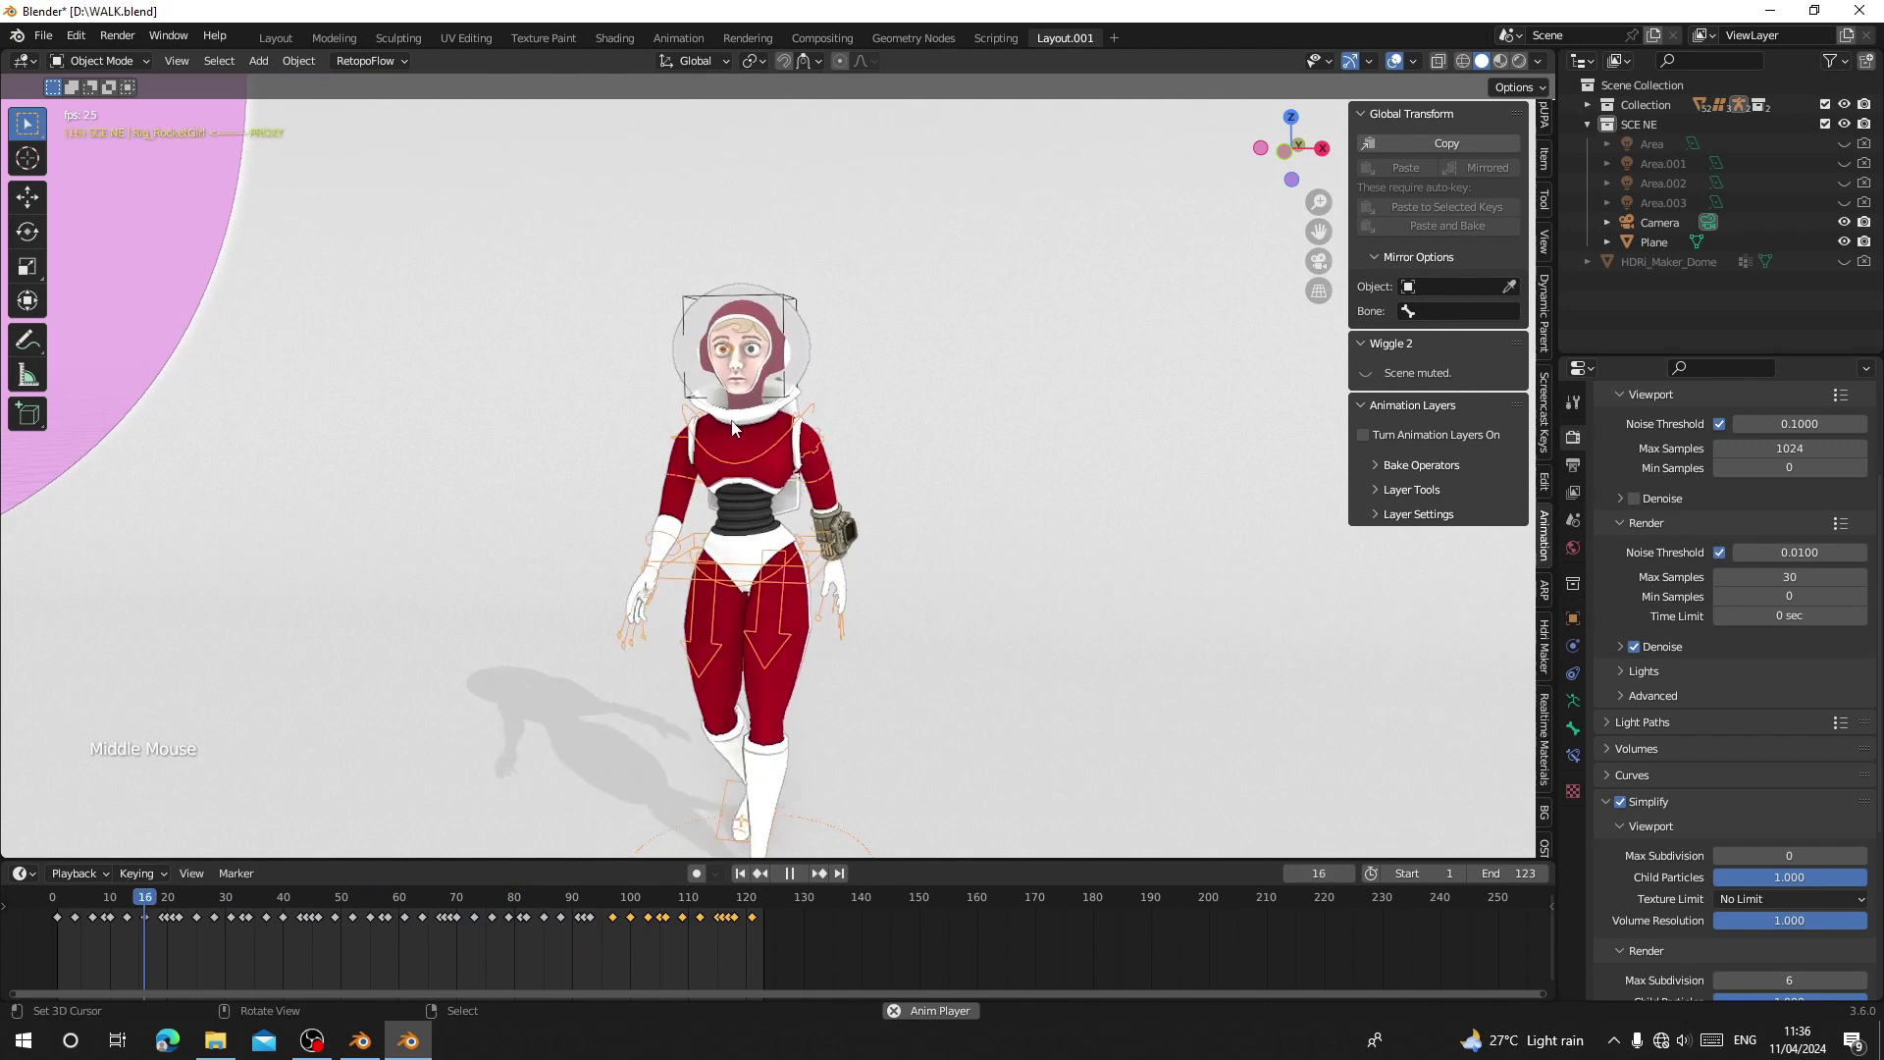
scroll(549, 344, "down", 2)
scroll(412, 334, "up", 2)
key("space")
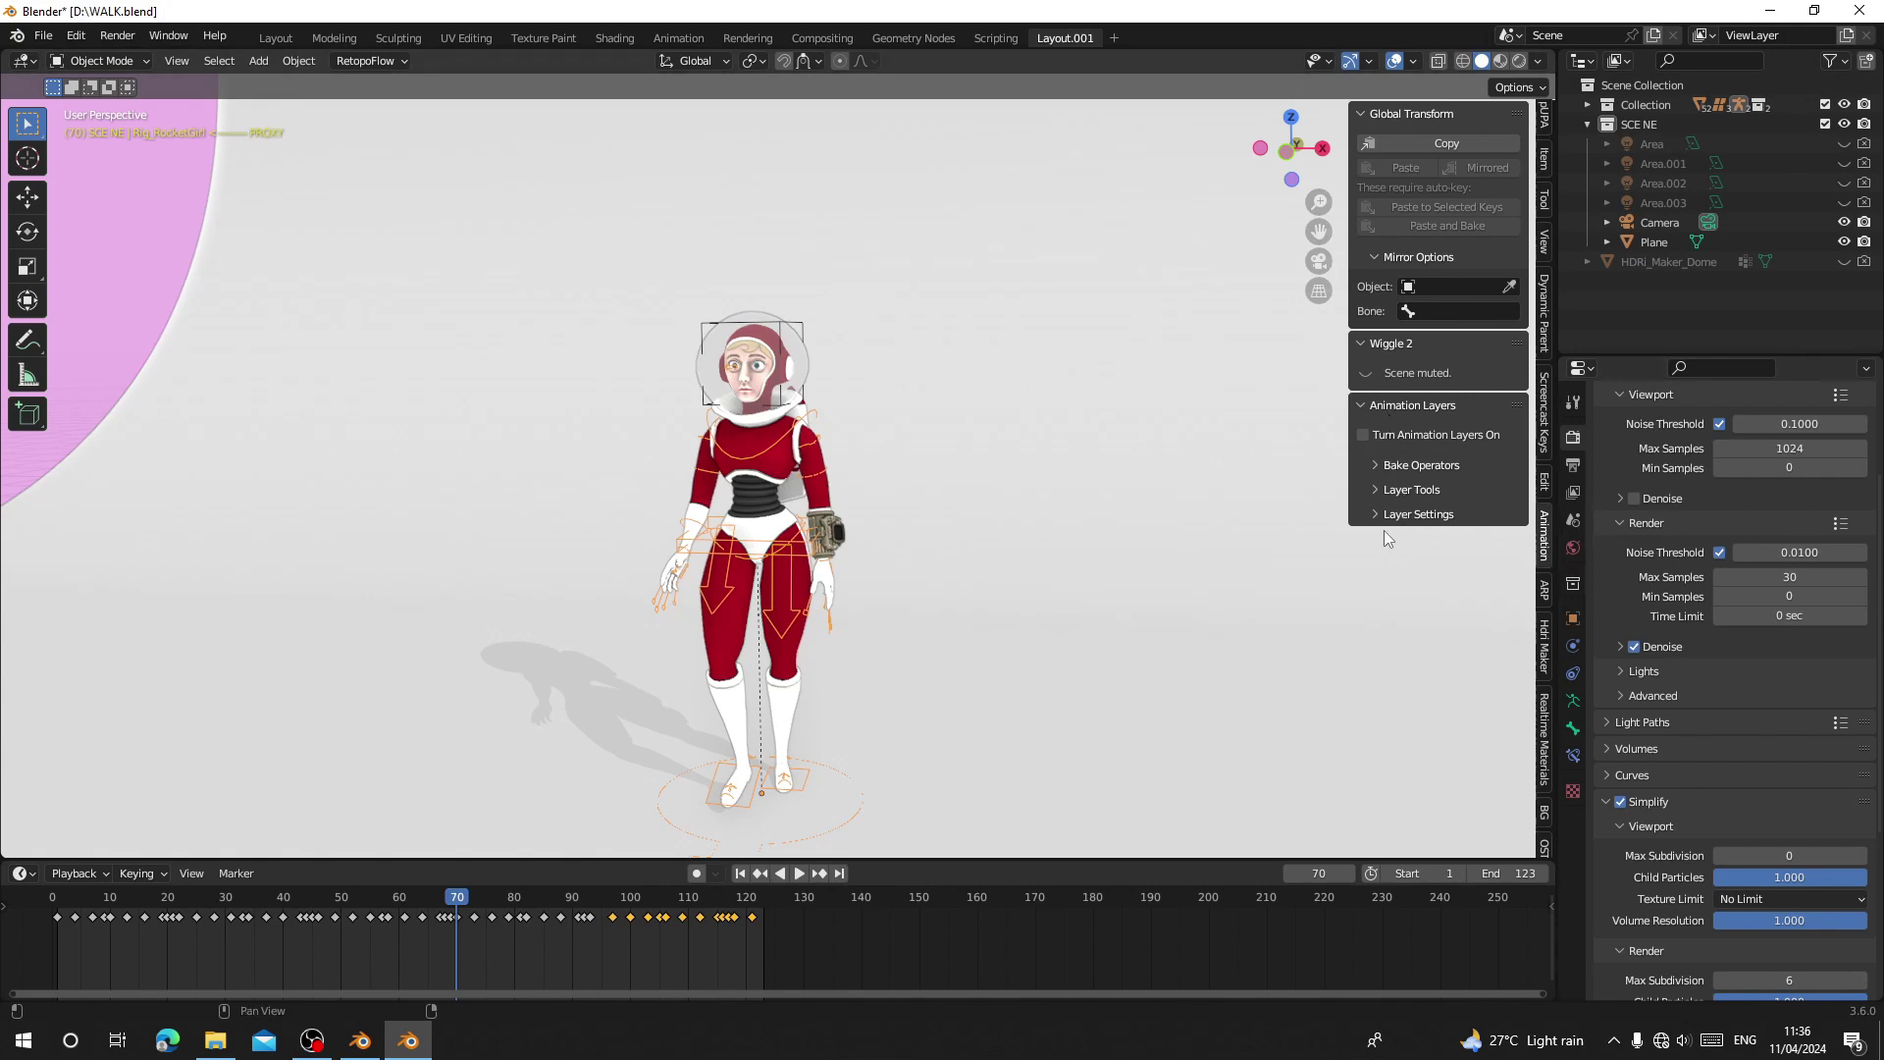
Turn on animation layers, add Anim_Layer over Base_Layer, and make Anim_Layer active.
left_click(1364, 434)
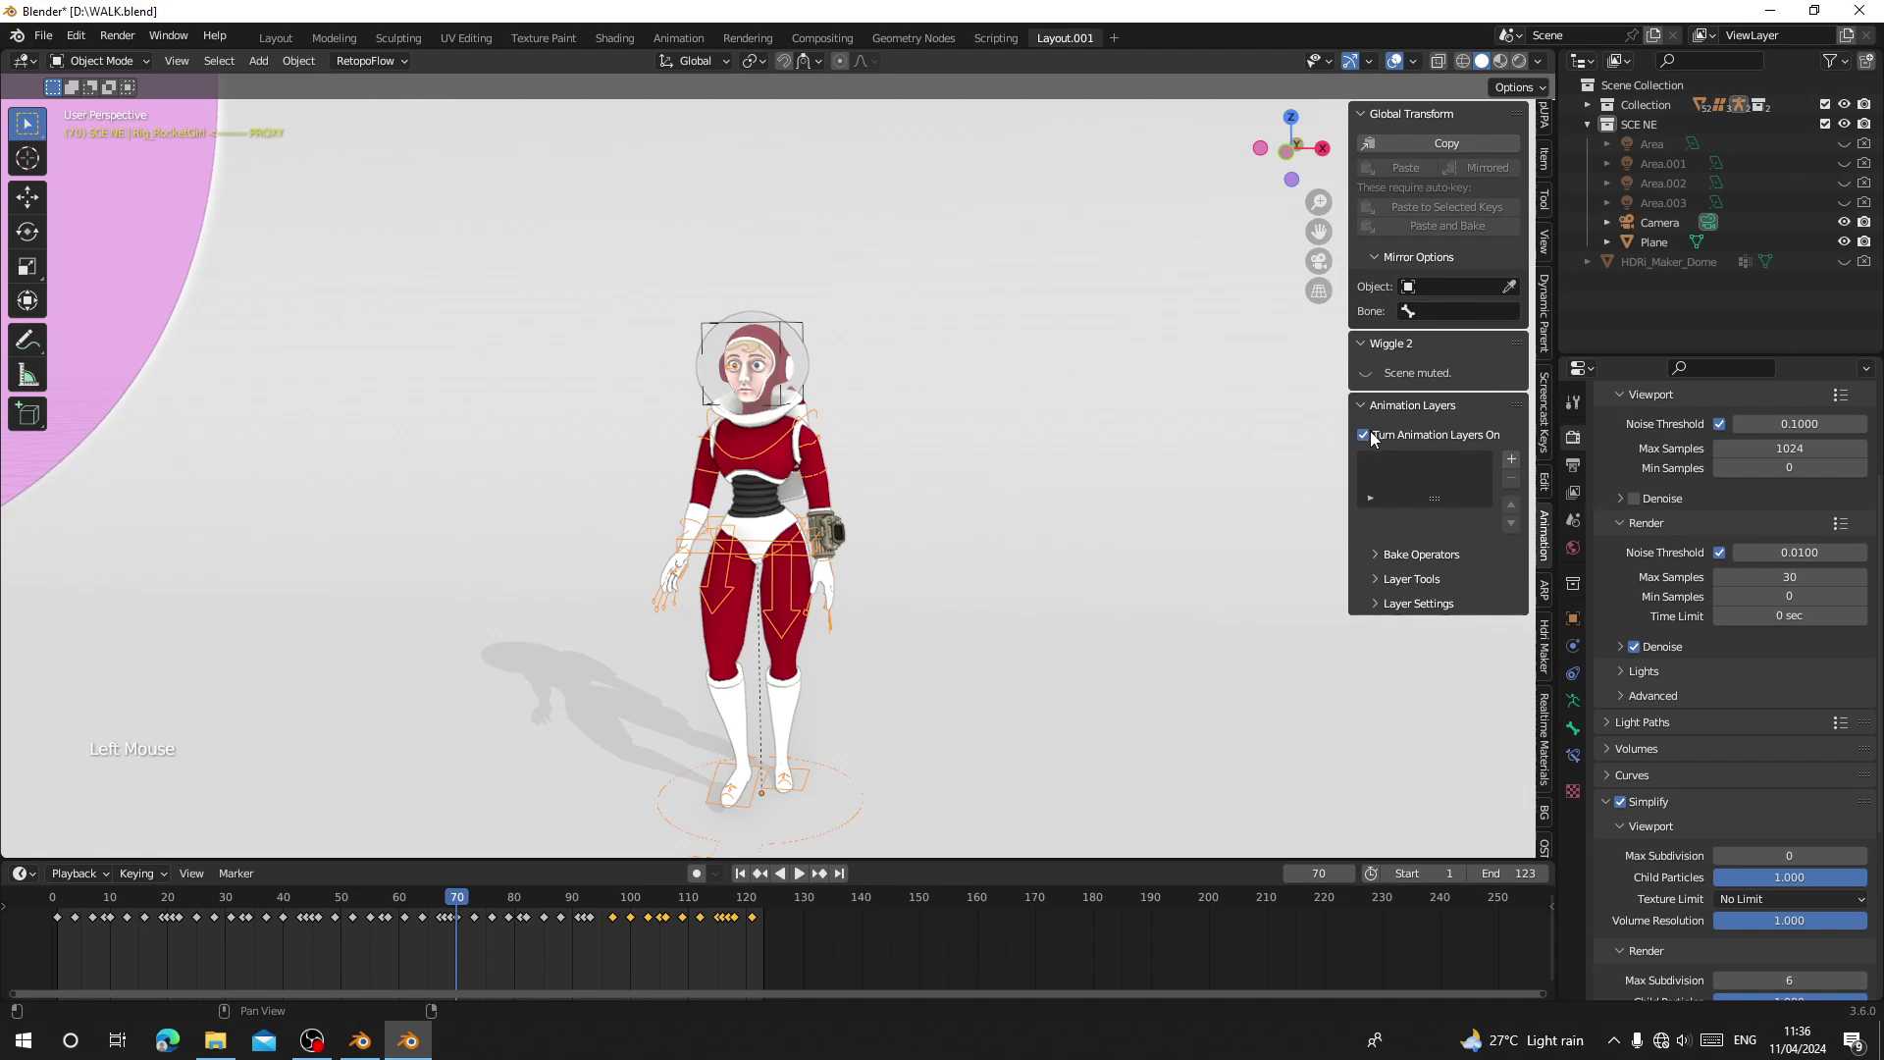
left_click(1511, 461)
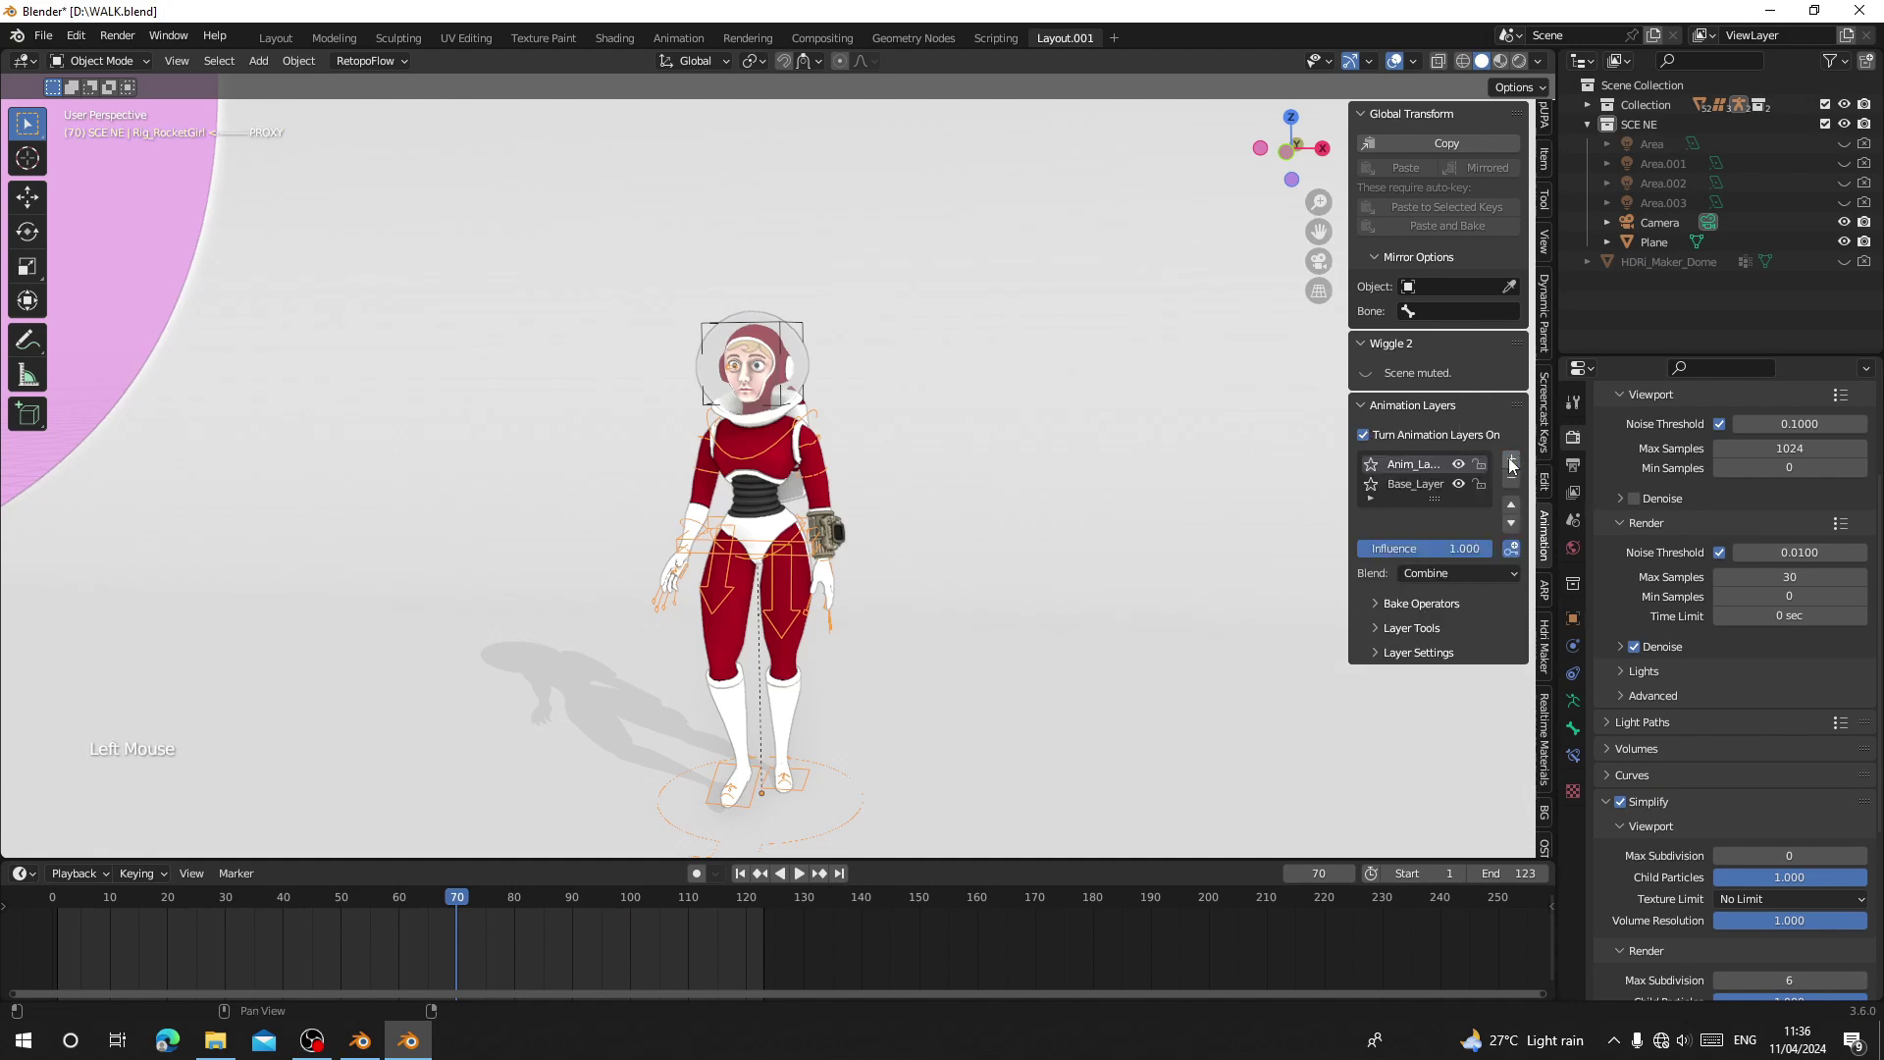
left_click_drag(1349, 518, 1168, 298)
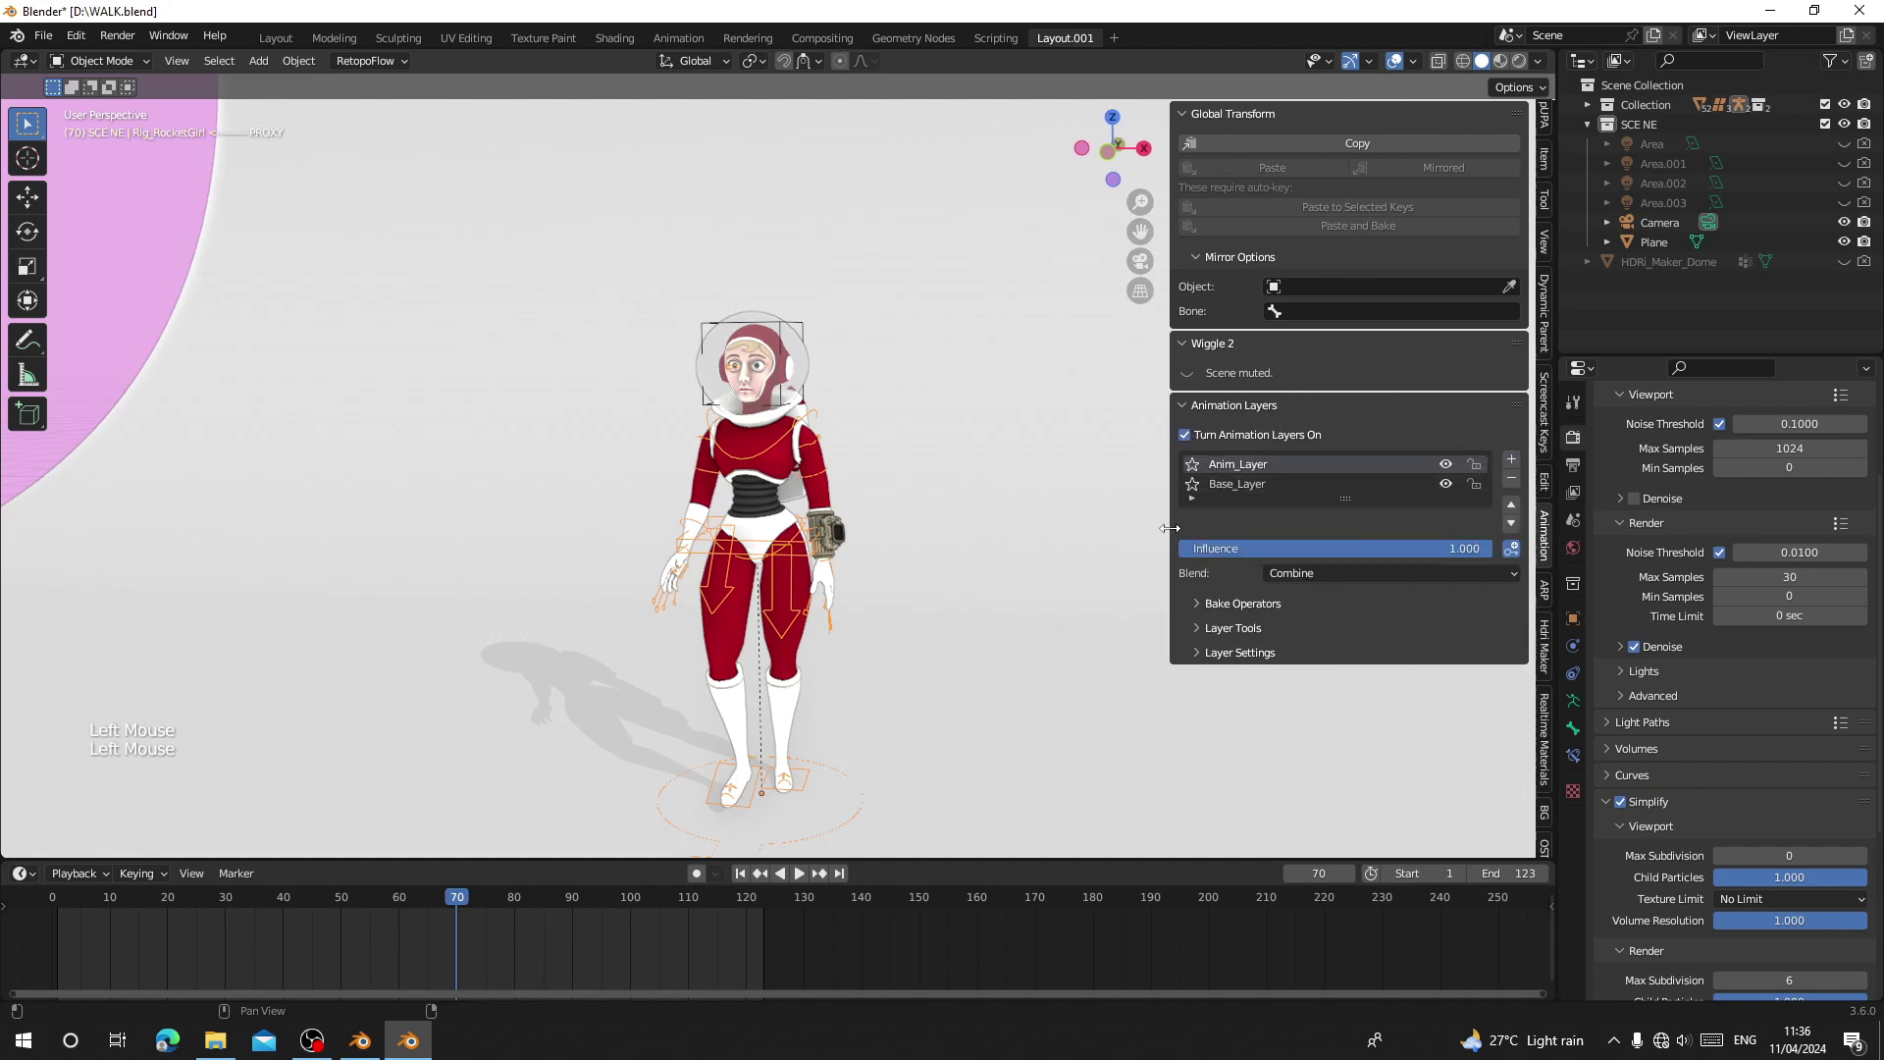
left_click(1235, 484)
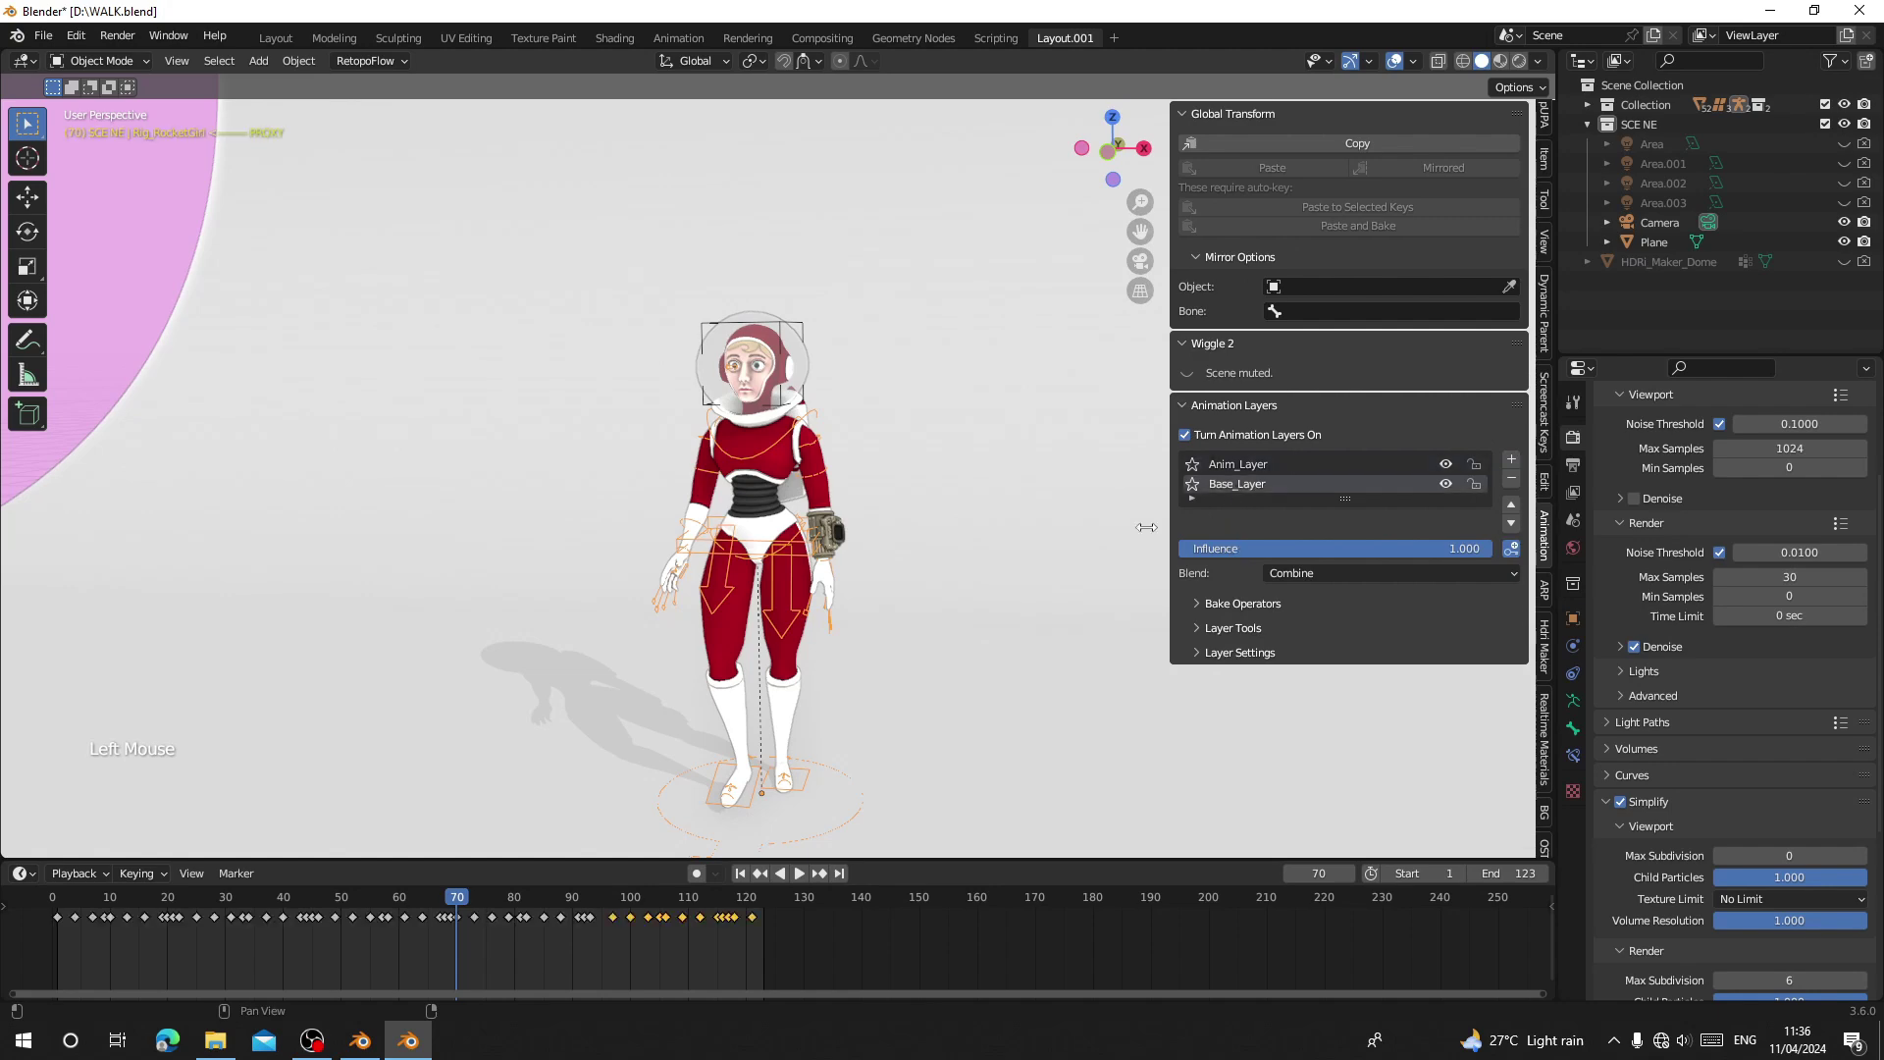
key("space")
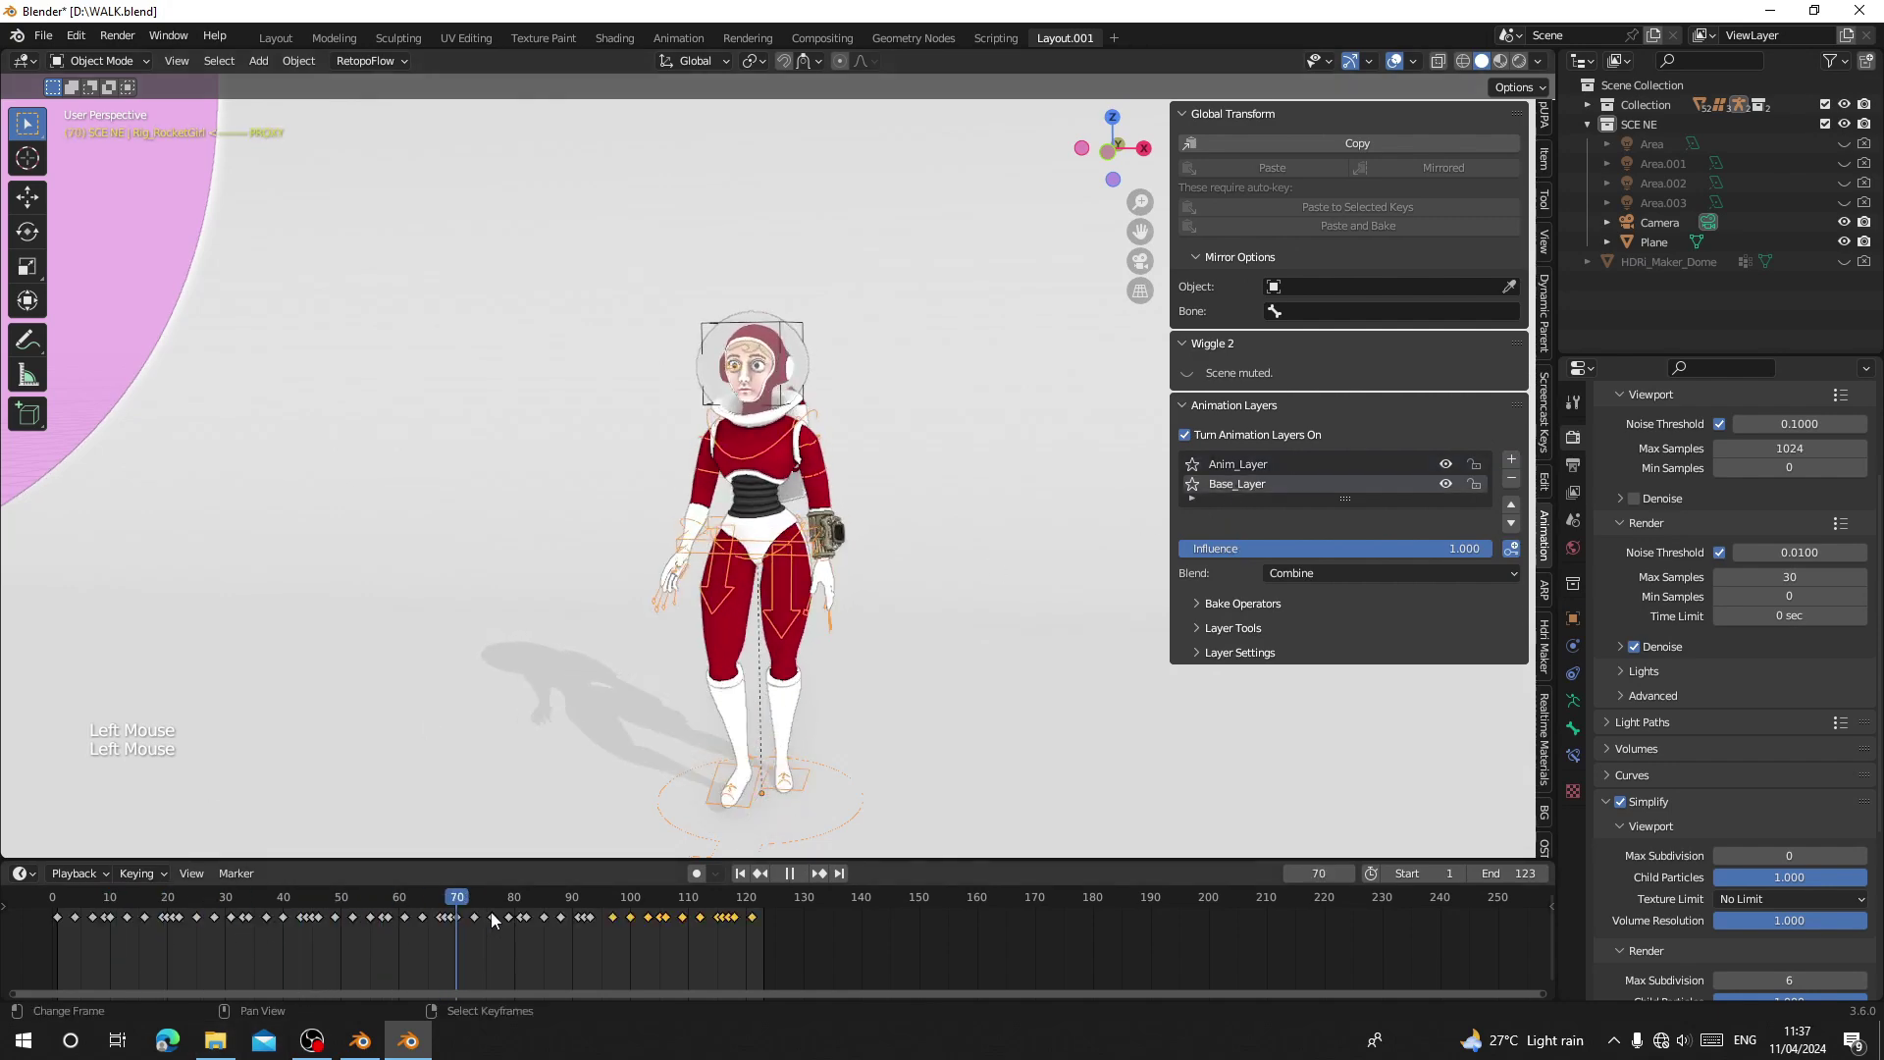
key("Escape")
left_click(1253, 464)
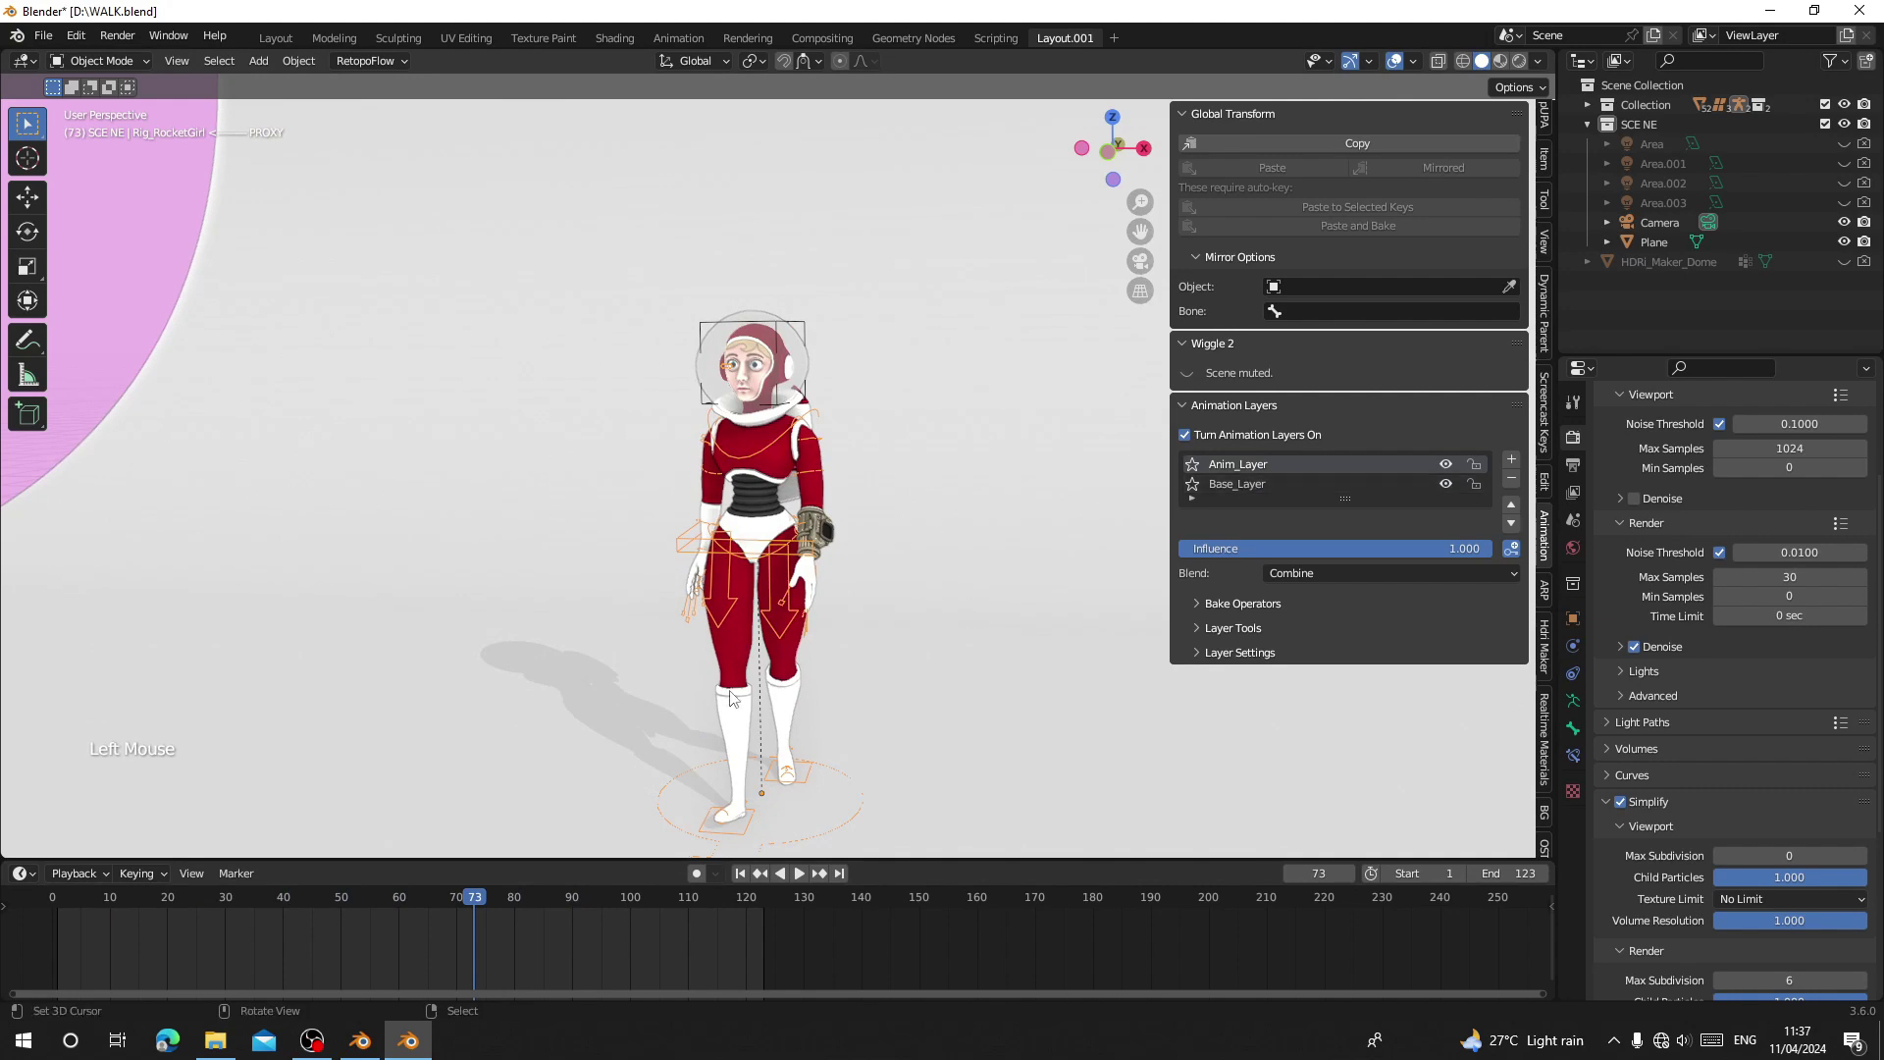
scroll(534, 522, "up", 2)
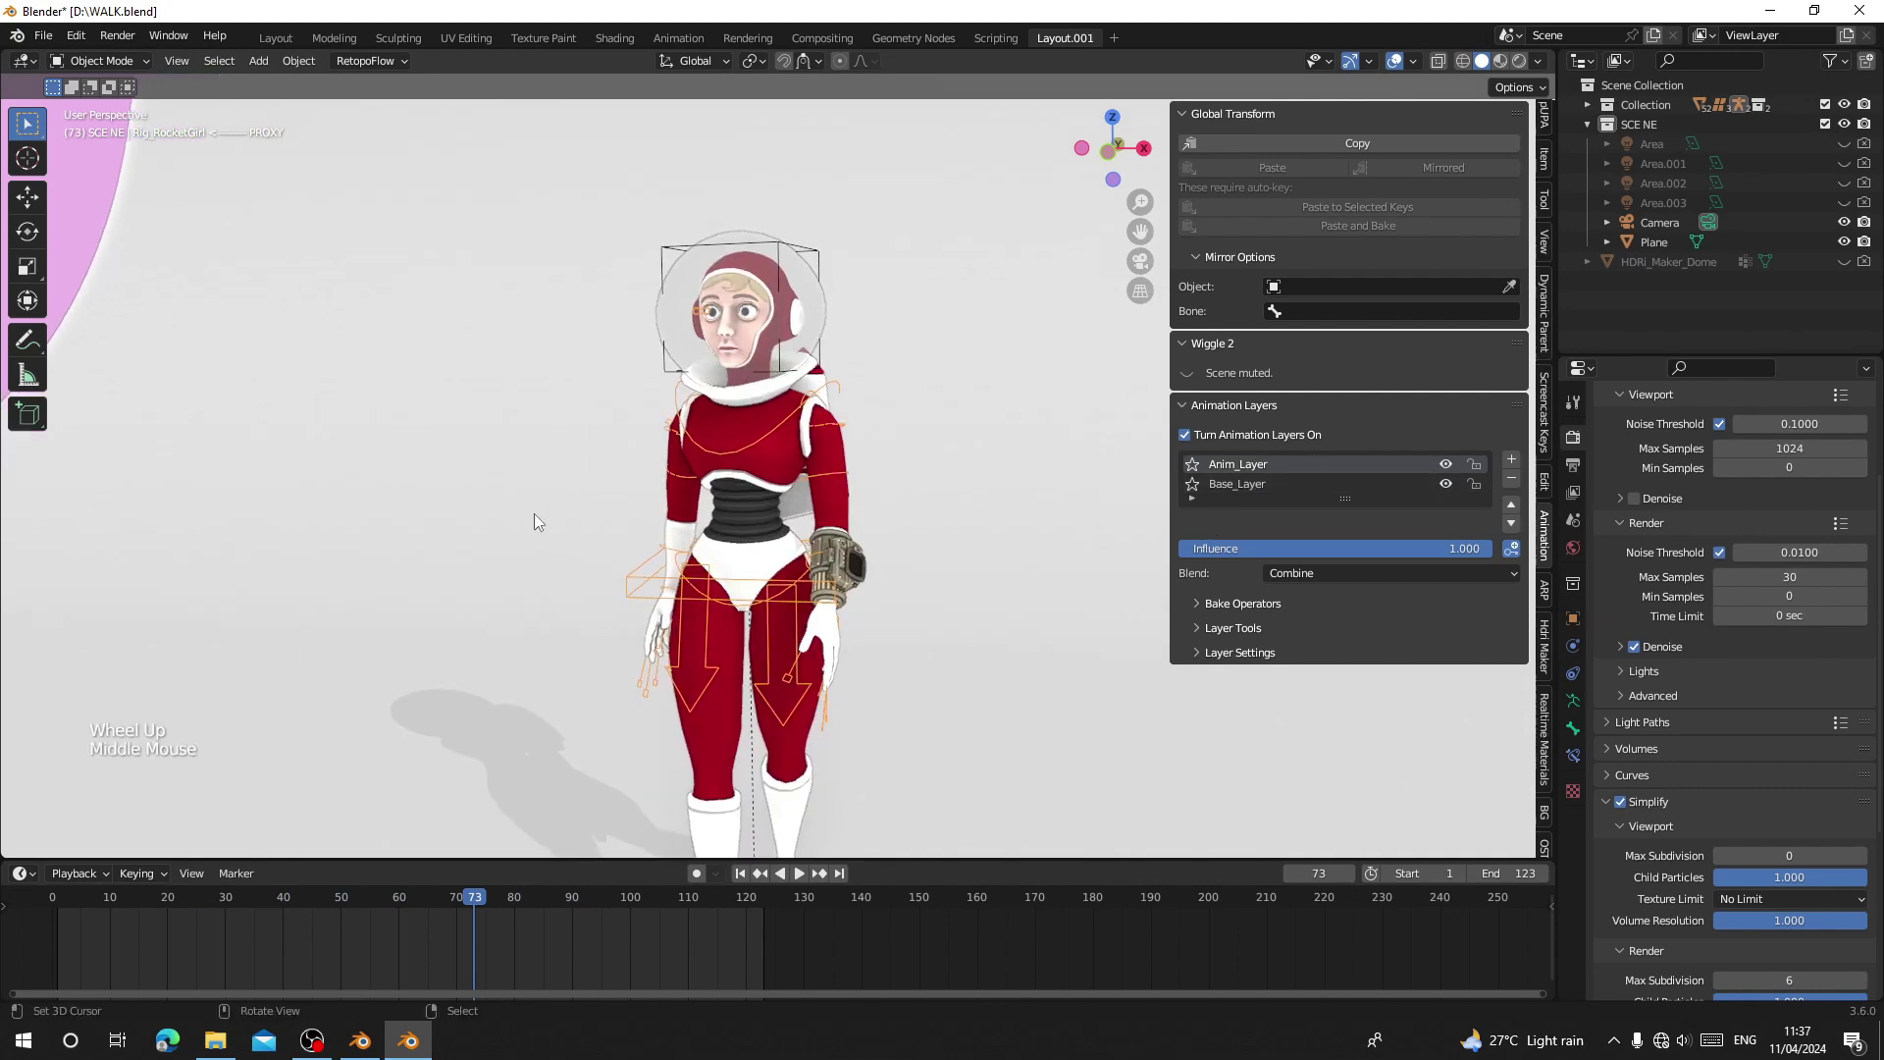
In Pose Mode, select the head bone and key the pose at frame 30.
left_click(98, 61)
left_click(102, 128)
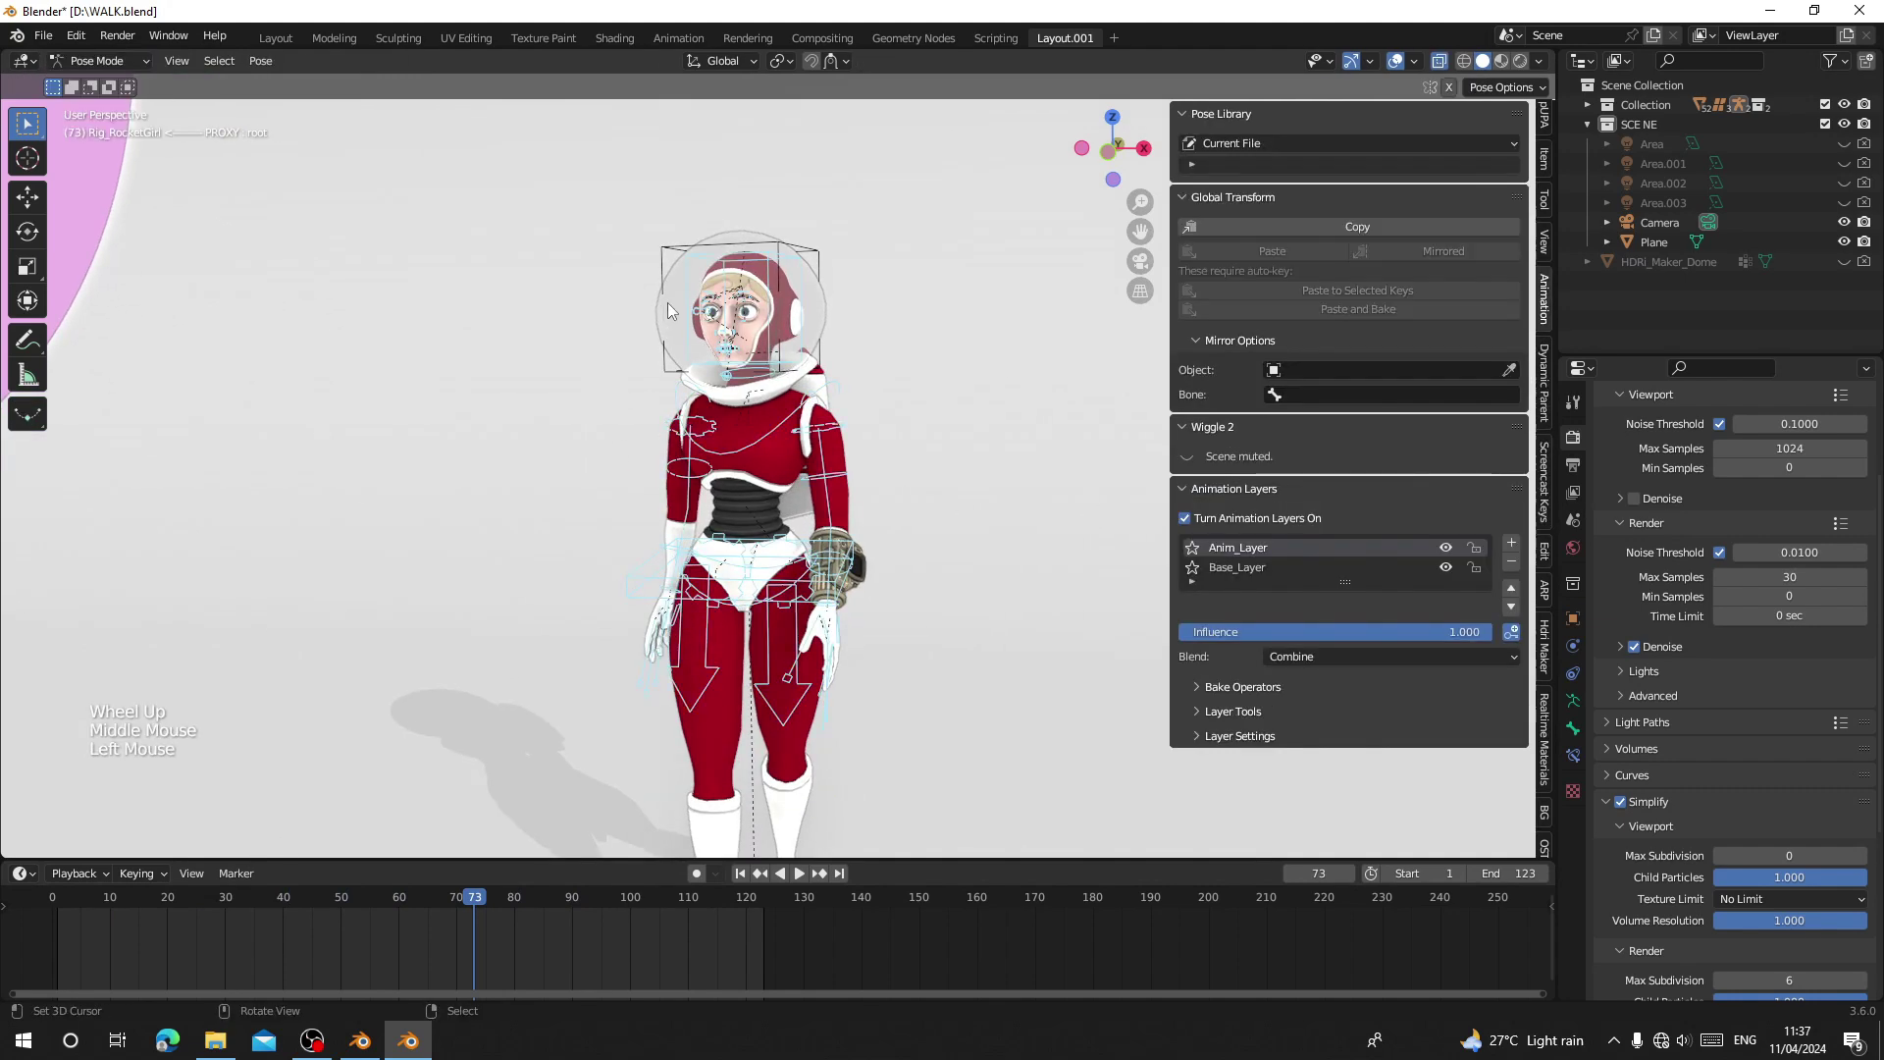
left_click(730, 259)
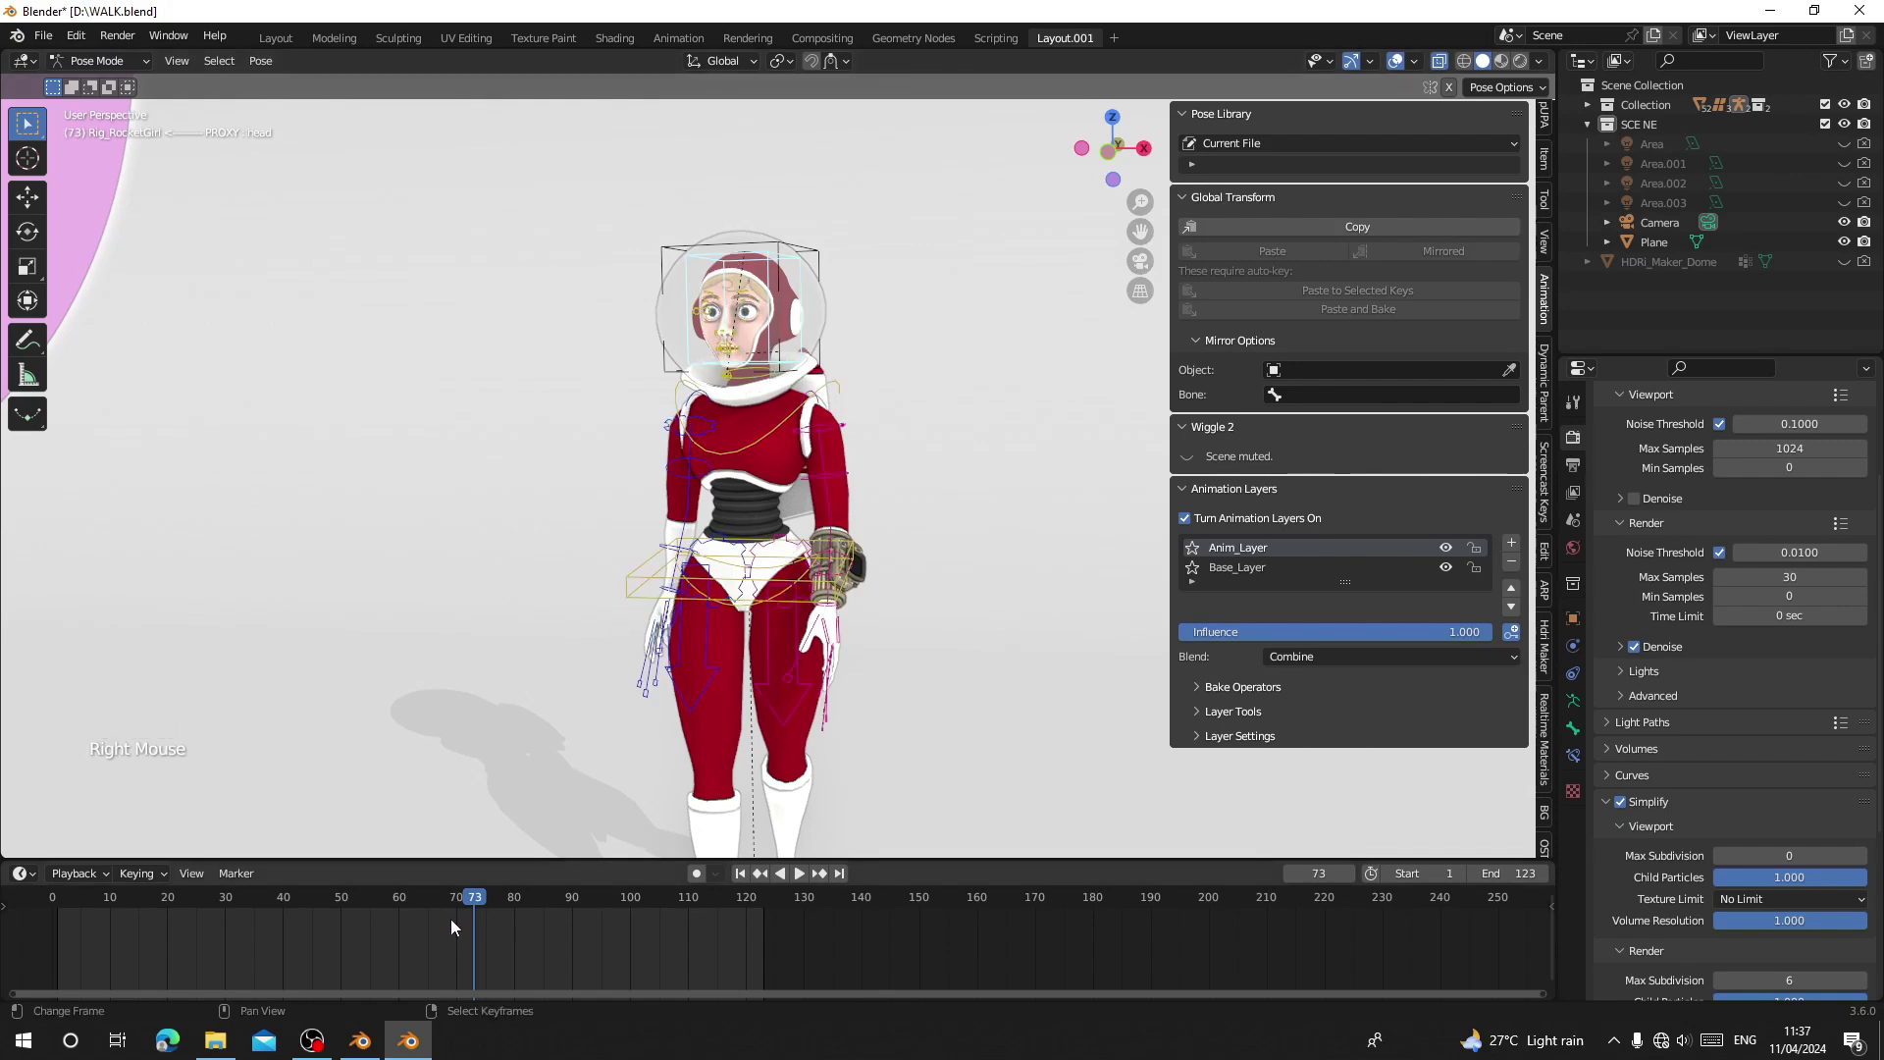
middle_click_drag(451, 926, 740, 942)
scroll(696, 928, "up", 2)
left_click(527, 922)
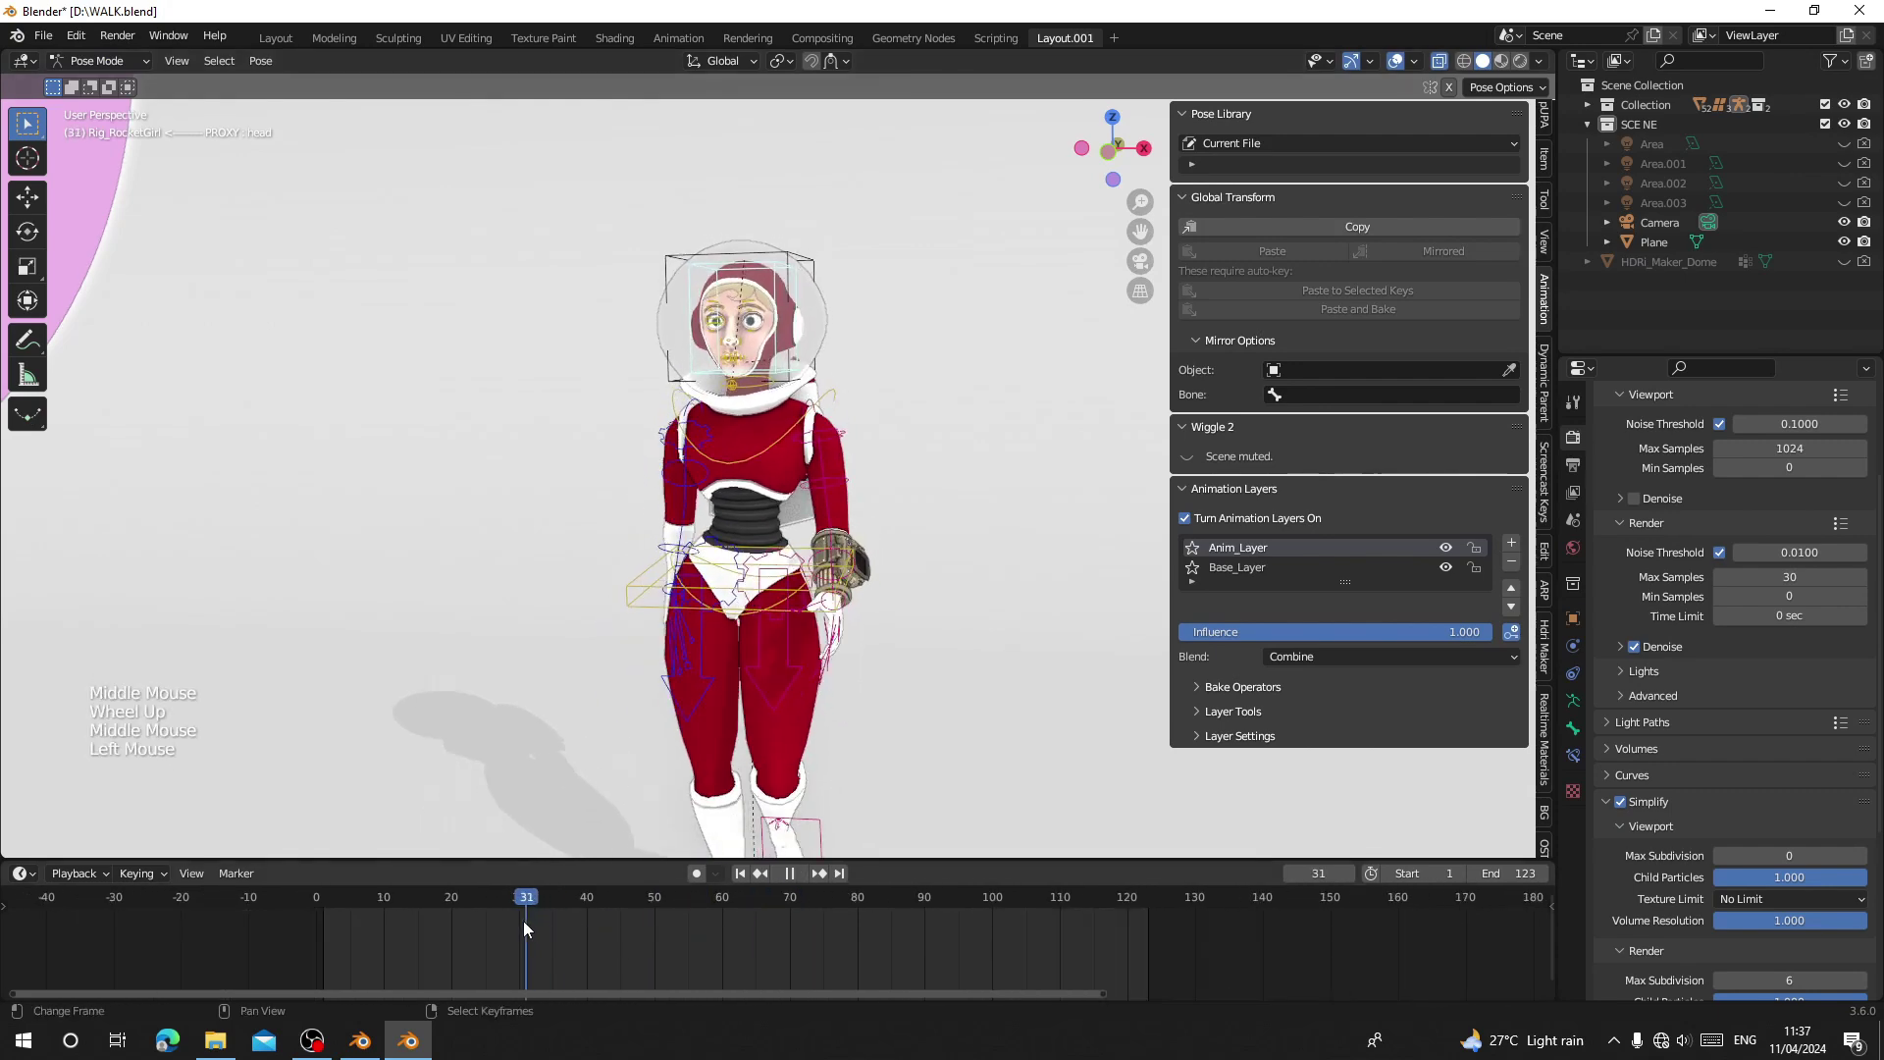
key("space")
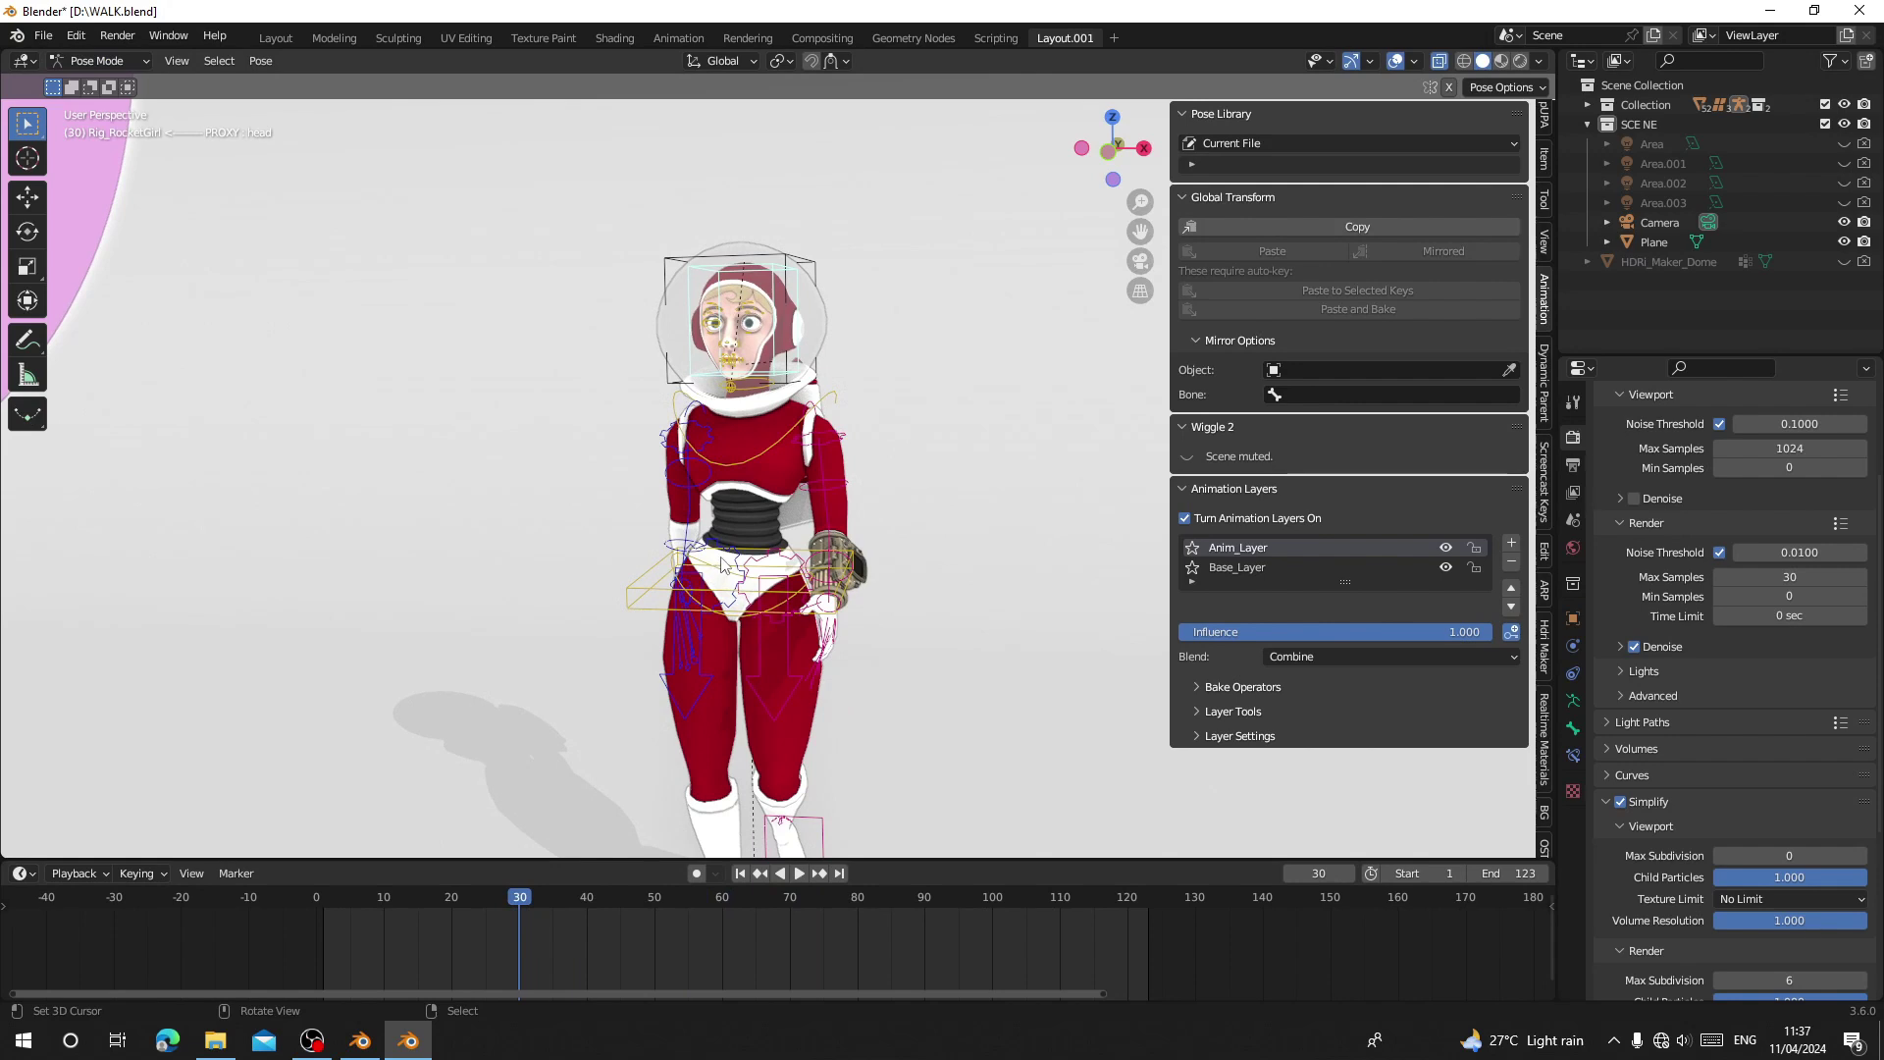
key("i")
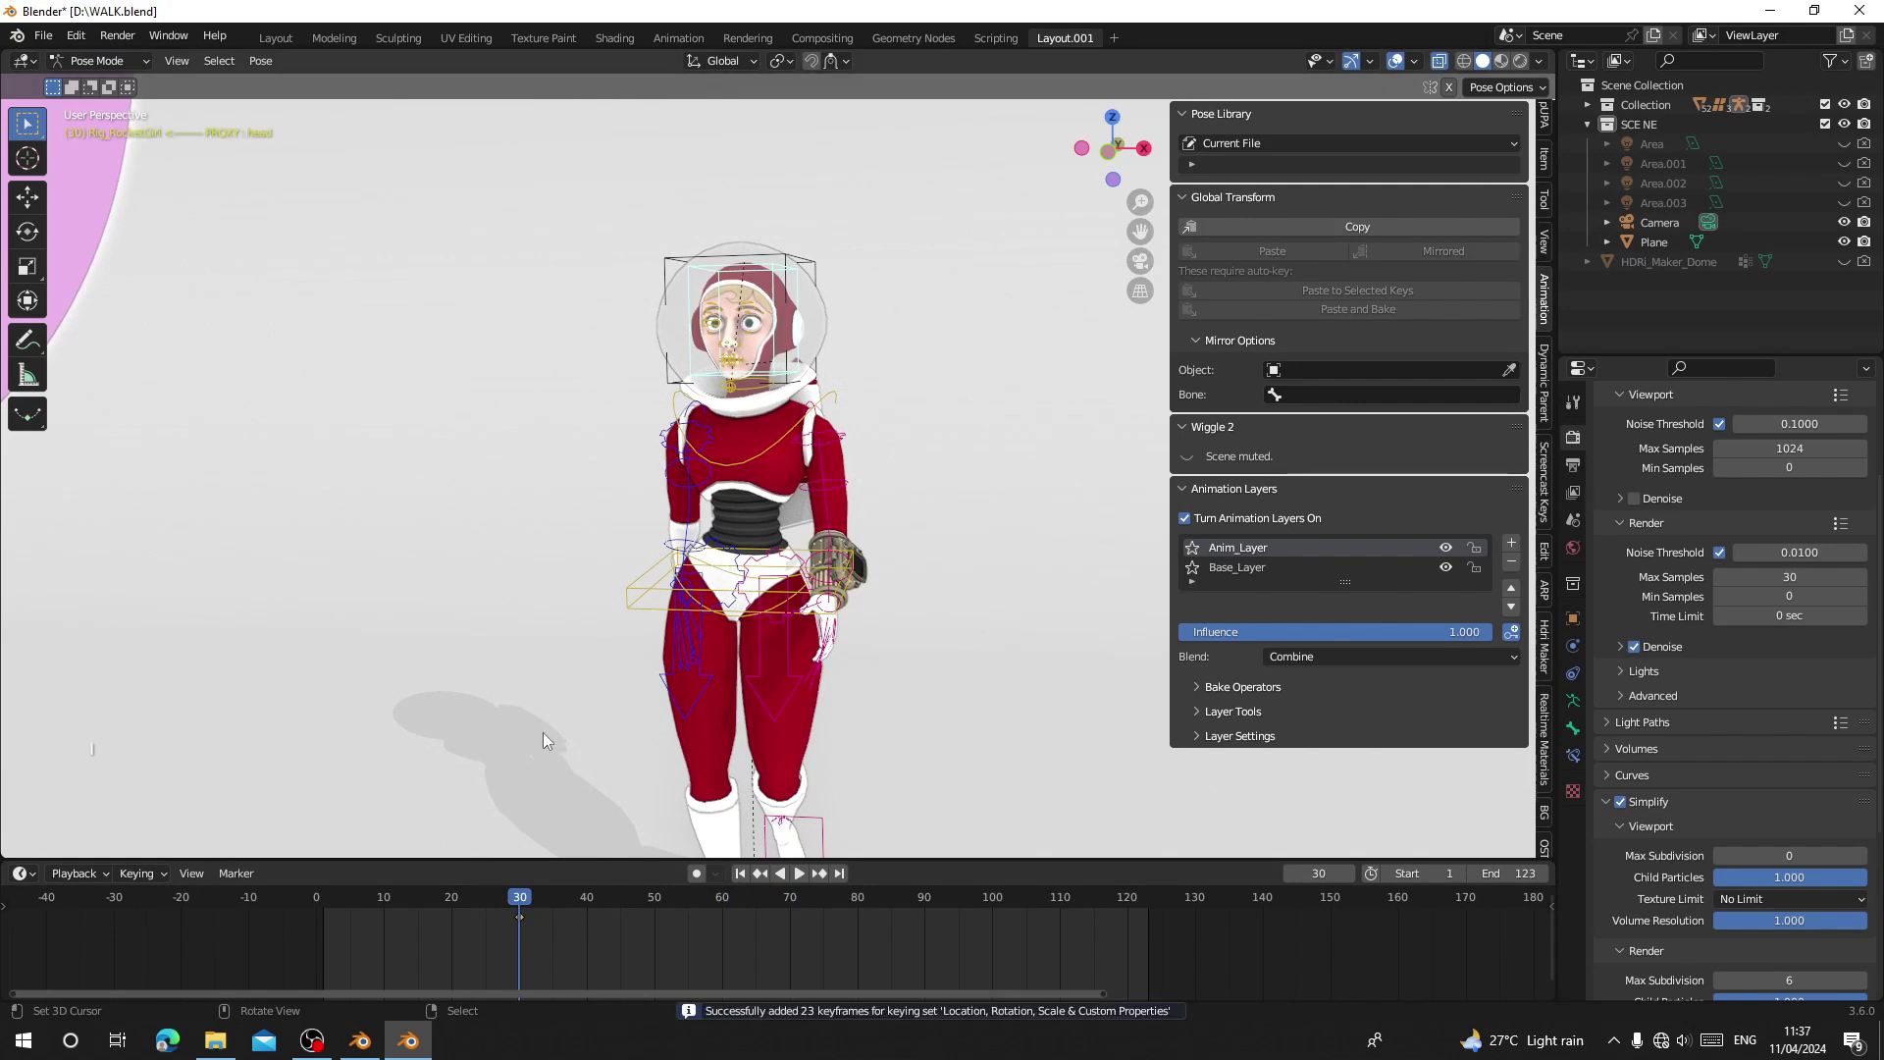
Turn the head to the side at frame 40 and preview the turn through frame 50.
scroll(403, 916, "up", 3)
left_click_drag(403, 917, 470, 921)
middle_click_drag(486, 619, 605, 371)
left_click(27, 300)
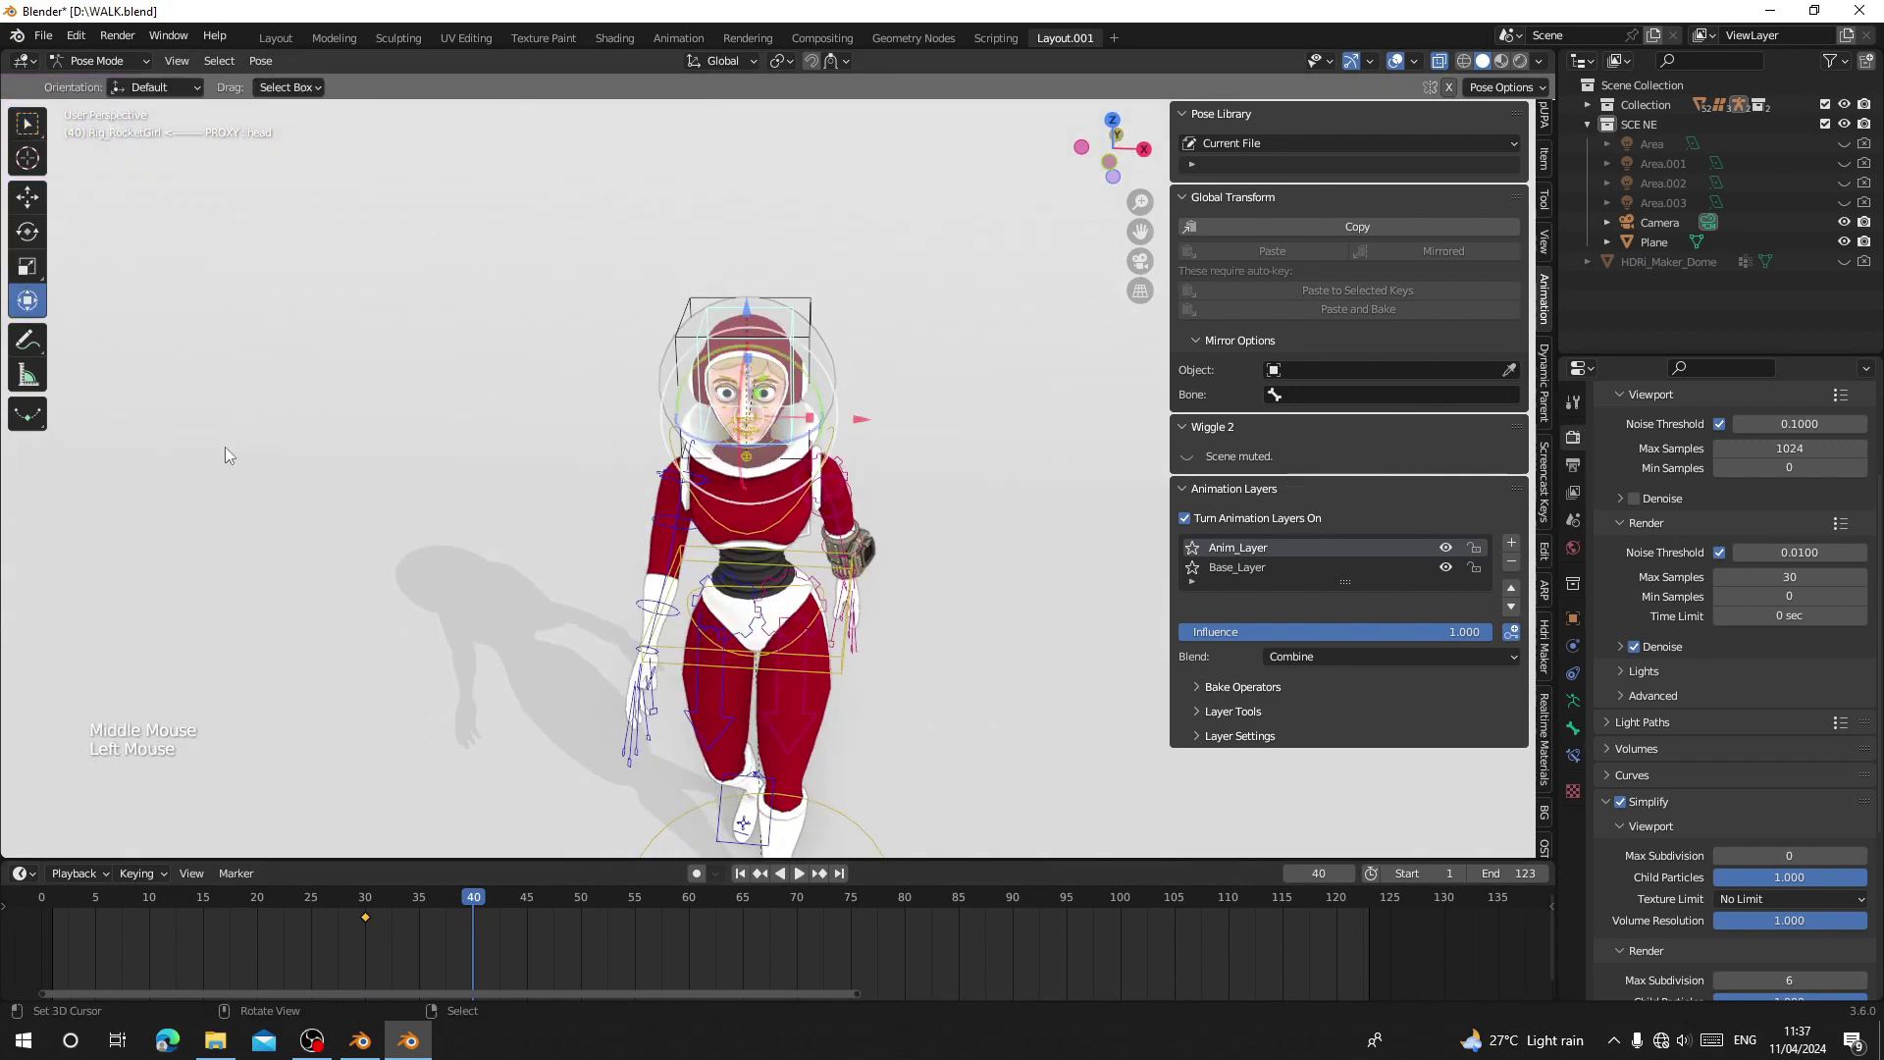
left_click_drag(773, 454, 658, 618)
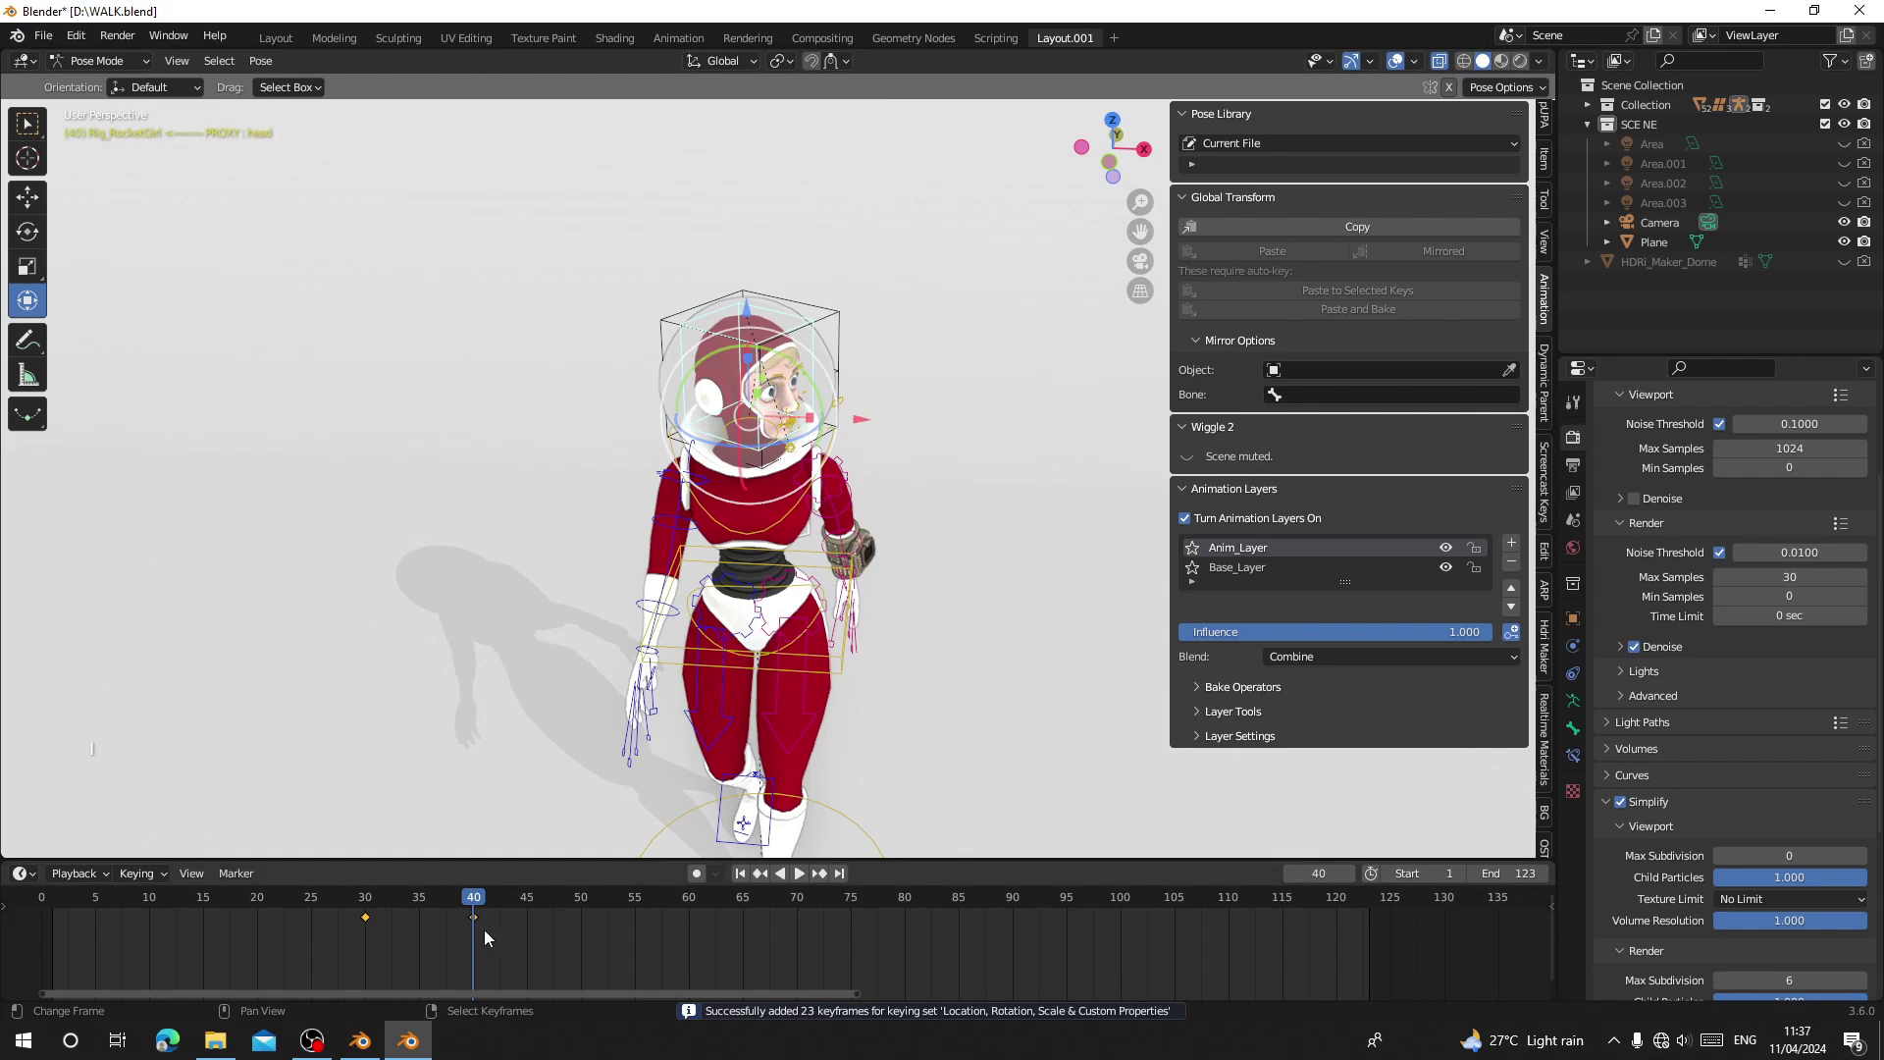
left_click_drag(485, 929, 693, 940)
Reset the head to face forward at frame 60 with Reset Key Layer and play back.
scroll(1020, 633, "down", 1)
middle_click_drag(1021, 633, 1043, 641)
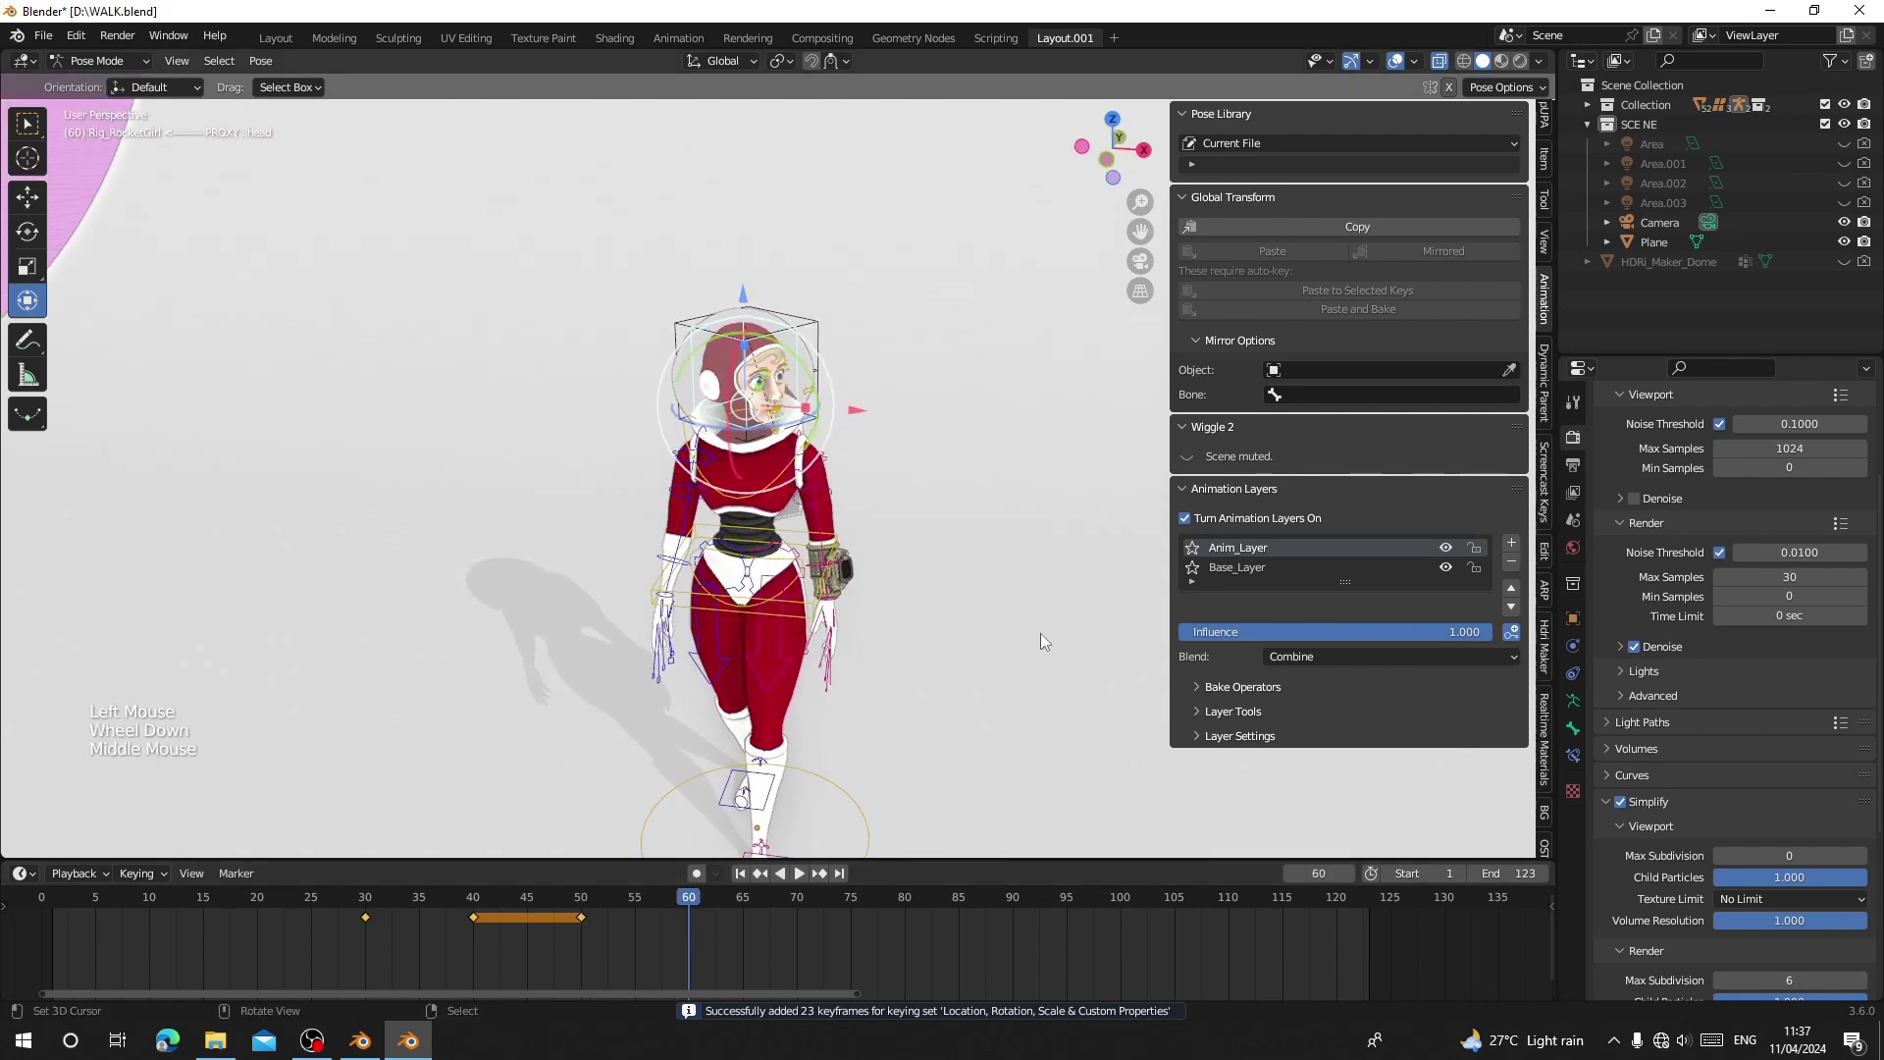
left_click(1251, 719)
scroll(1178, 696, "down", 2)
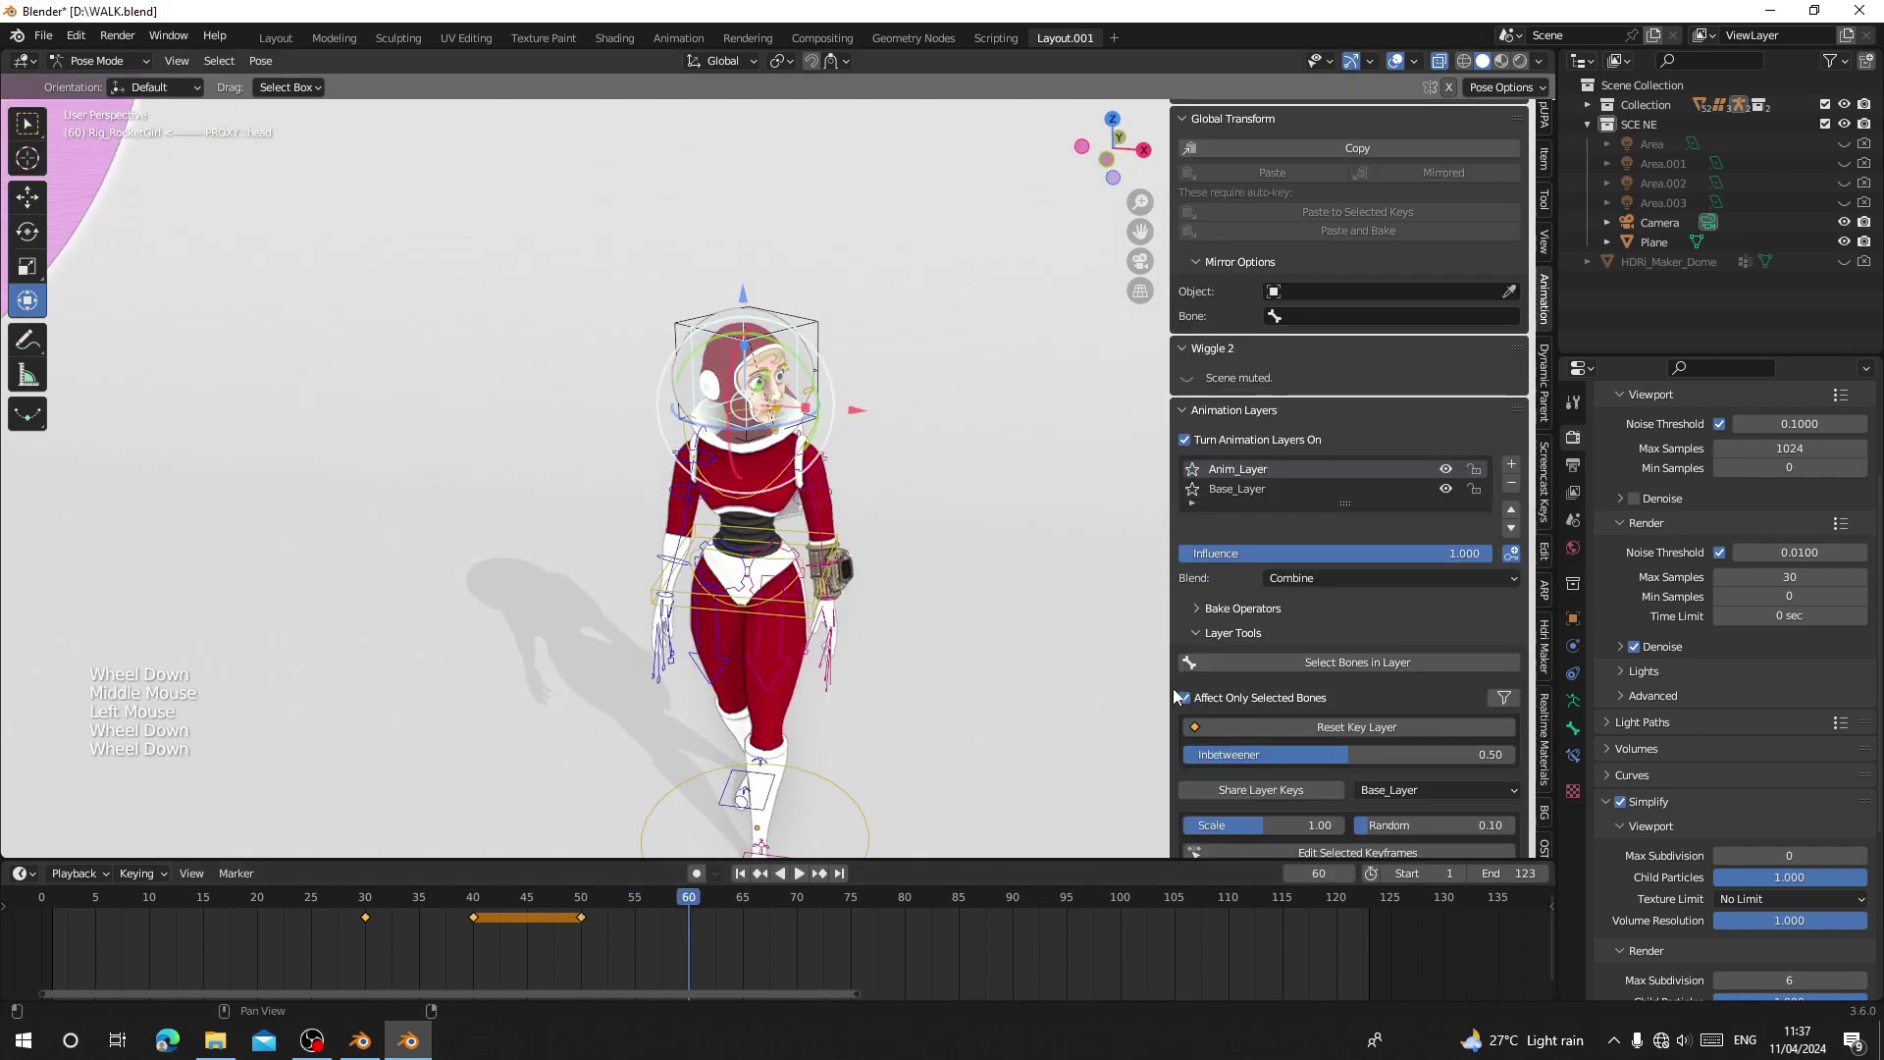
left_click(1369, 728)
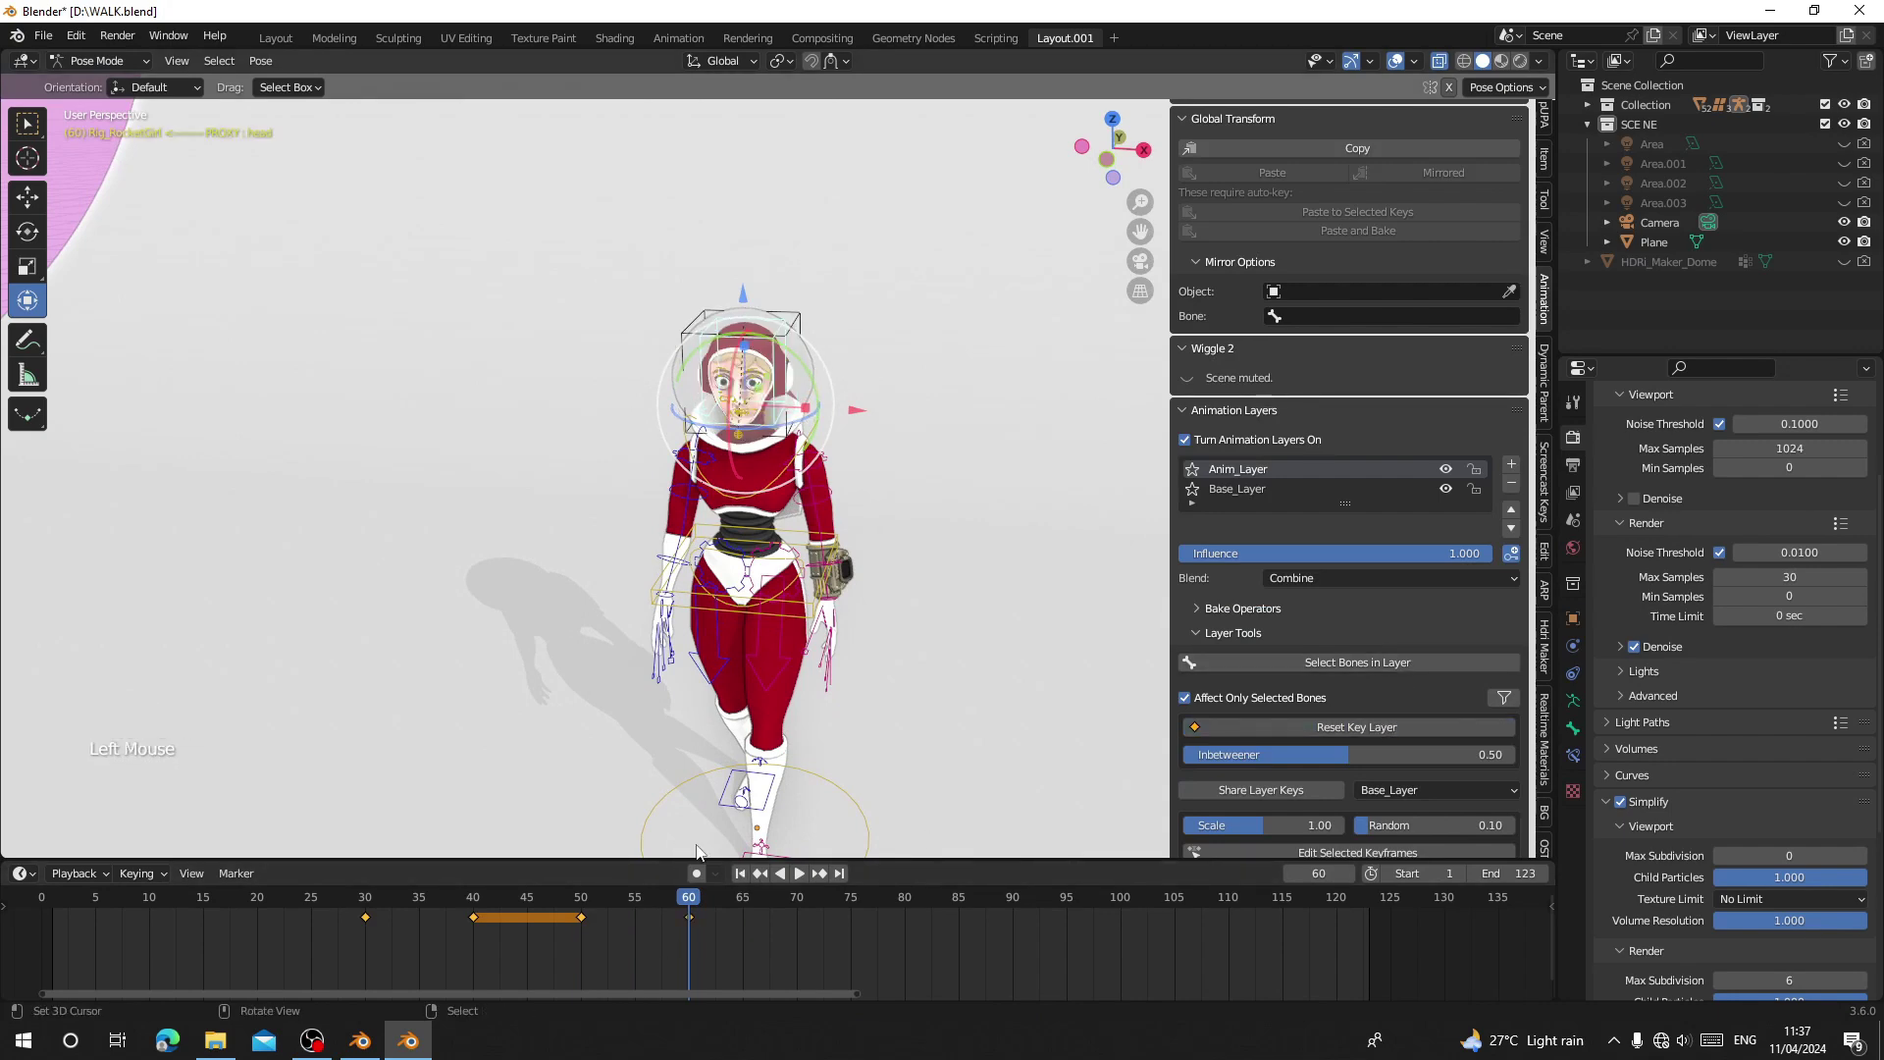
left_click(740, 873)
key("space")
middle_click_drag(726, 687, 705, 666)
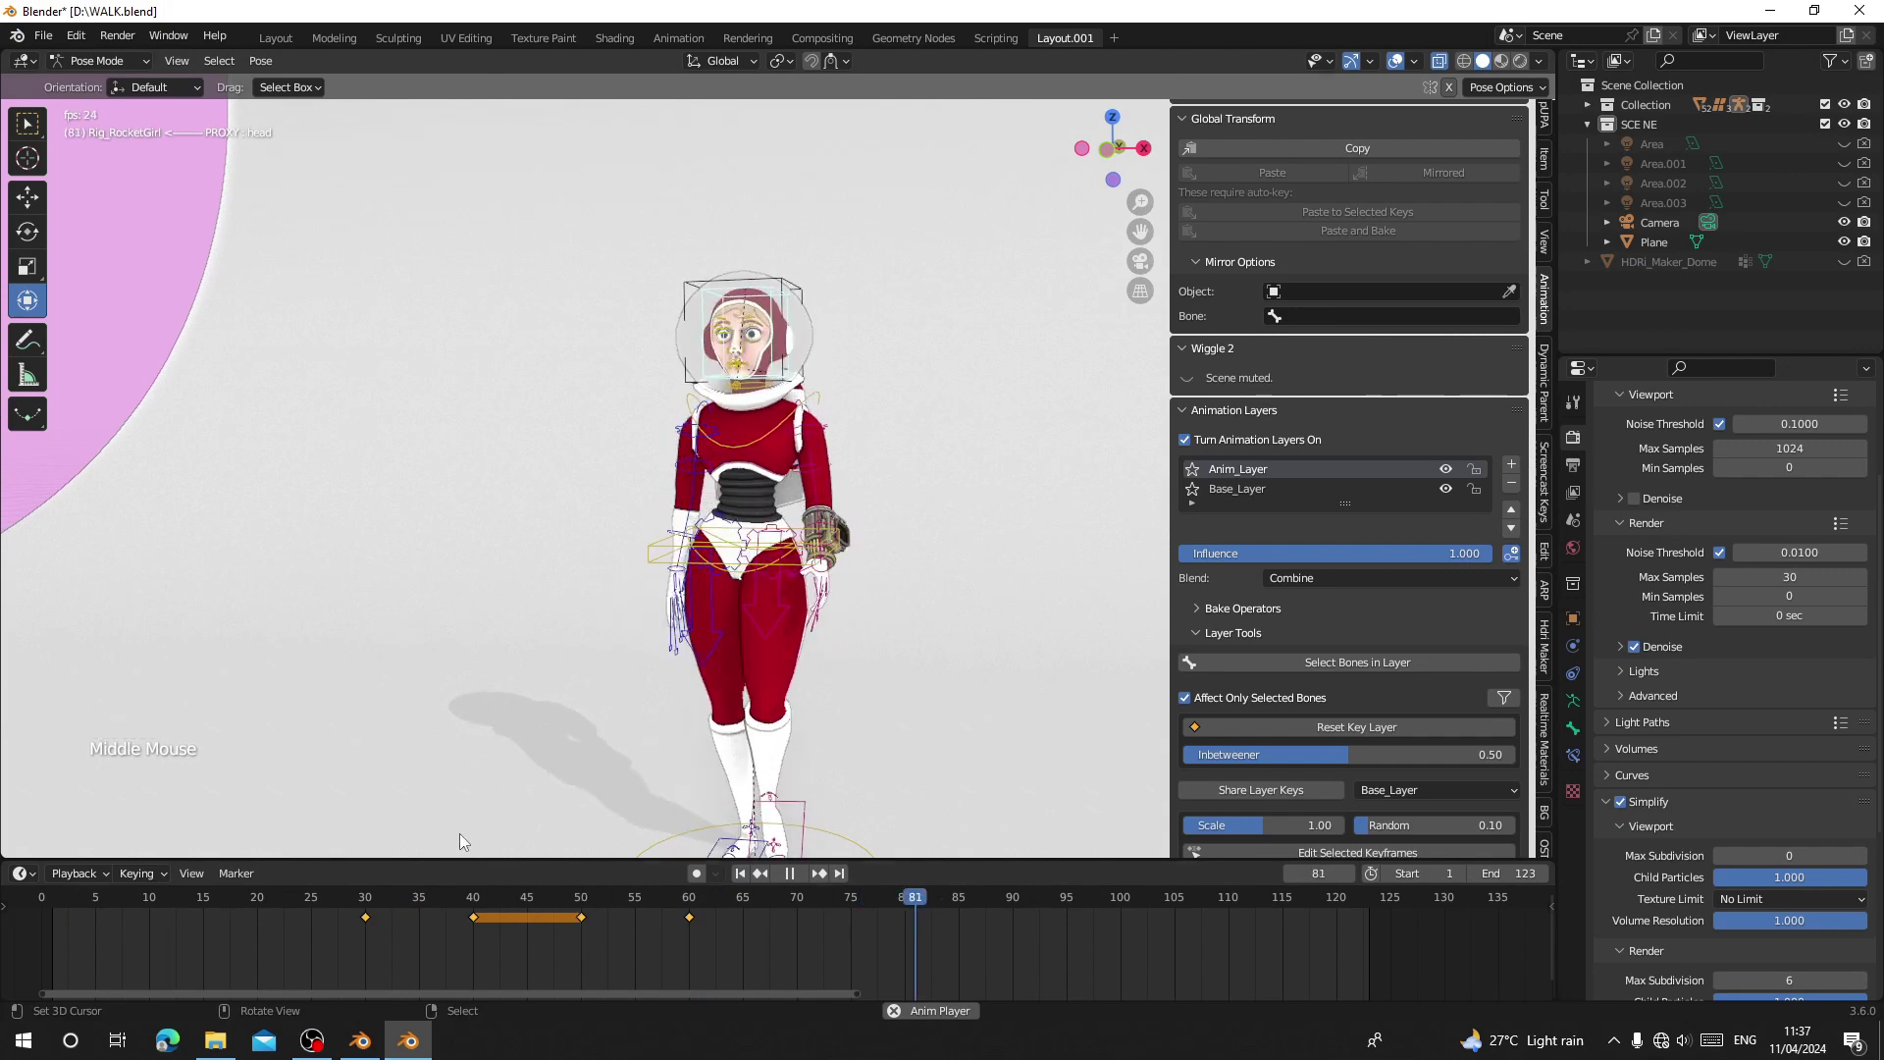
key("space")
Switch to Local orientation and key a head rotation at frame 35.
left_click(419, 899)
middle_click_drag(550, 628, 577, 458)
scroll(631, 484, "up", 2)
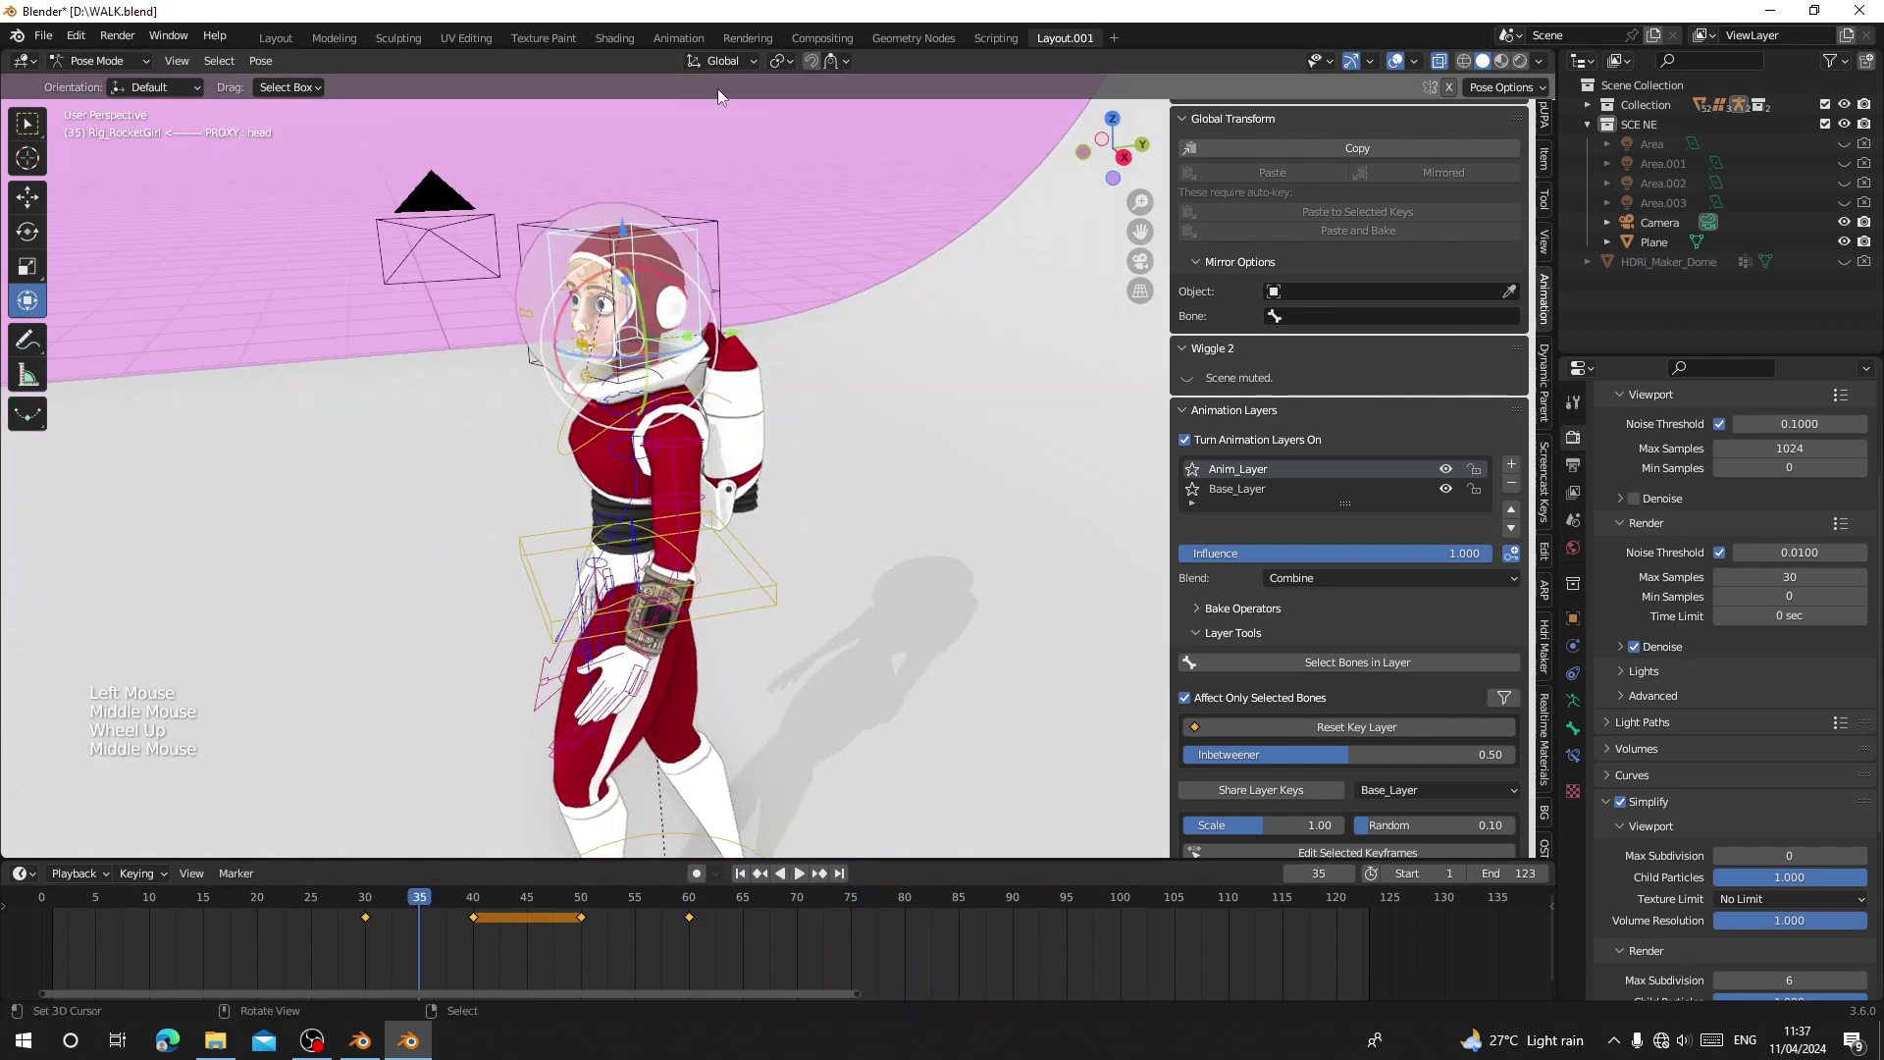
left_click(727, 61)
left_click(662, 143)
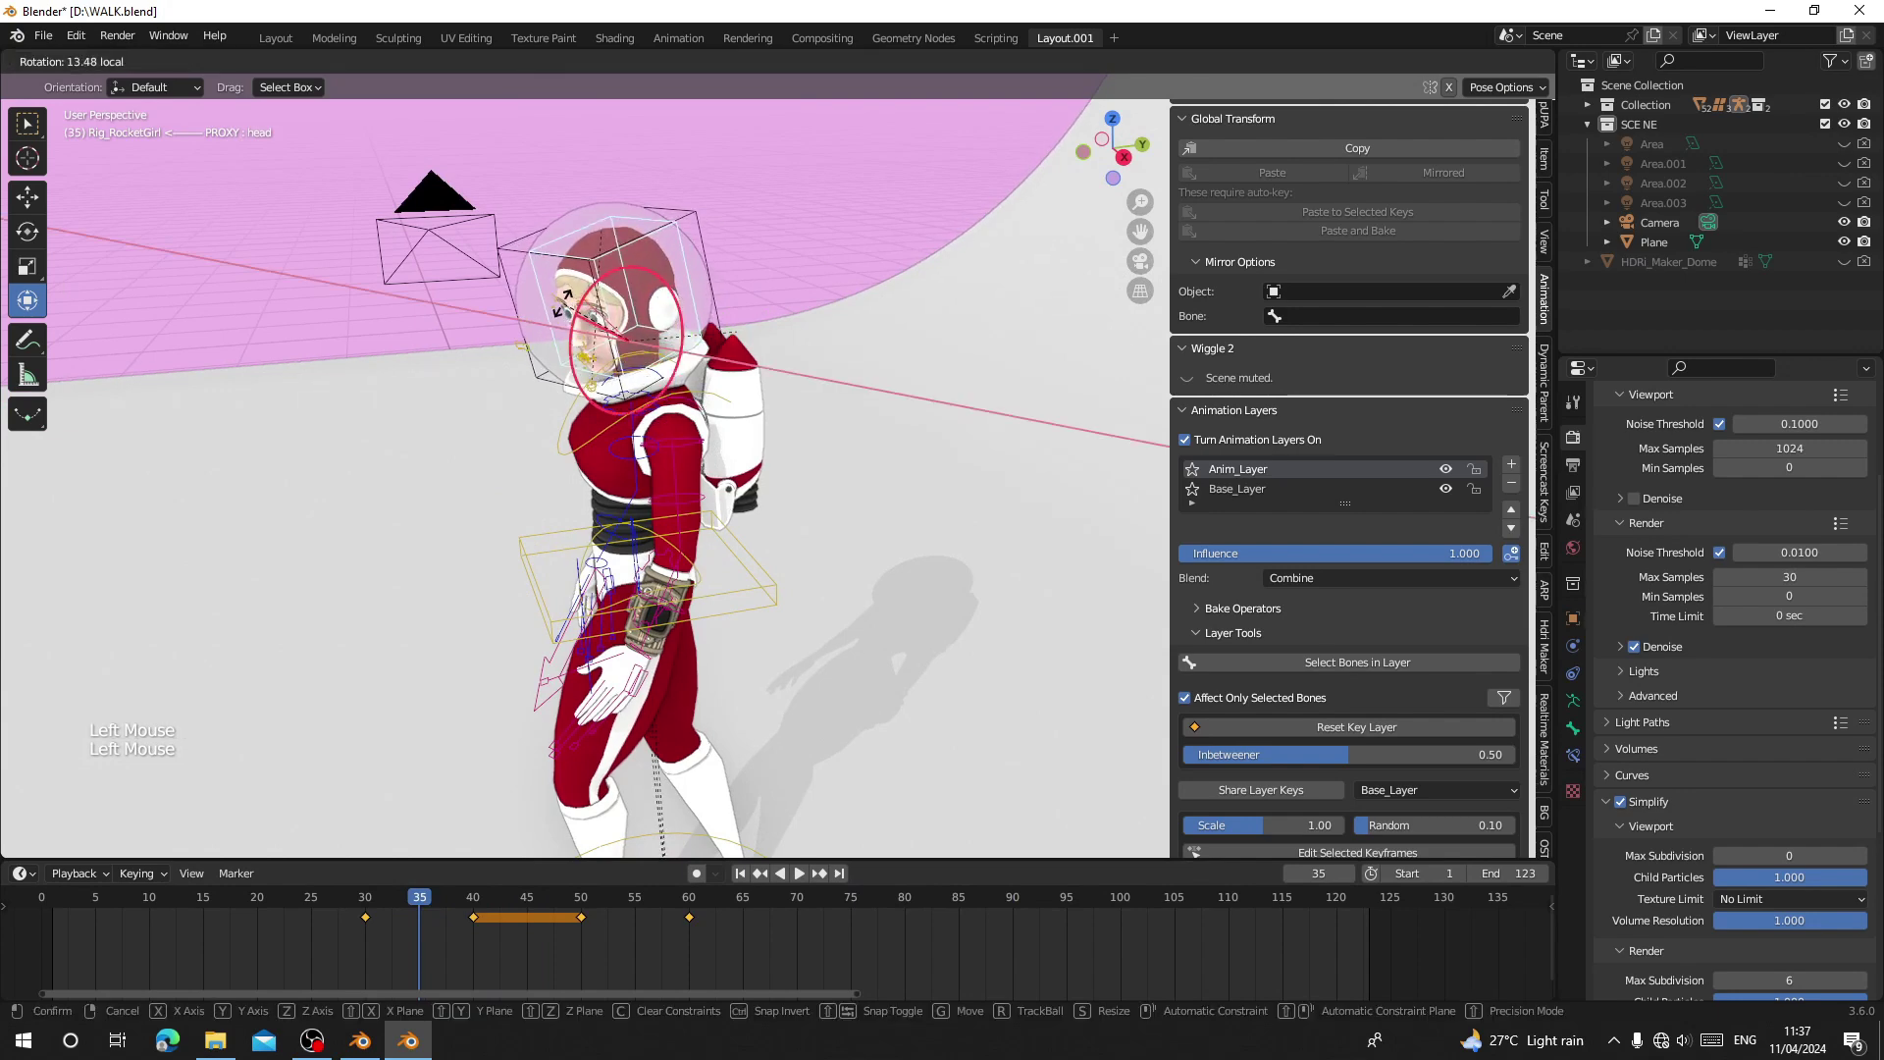
key("i")
left_click(279, 916)
Review frames 30 and 40, then lower Anim_Layer influence to 0.506.
middle_click_drag(461, 727, 586, 721)
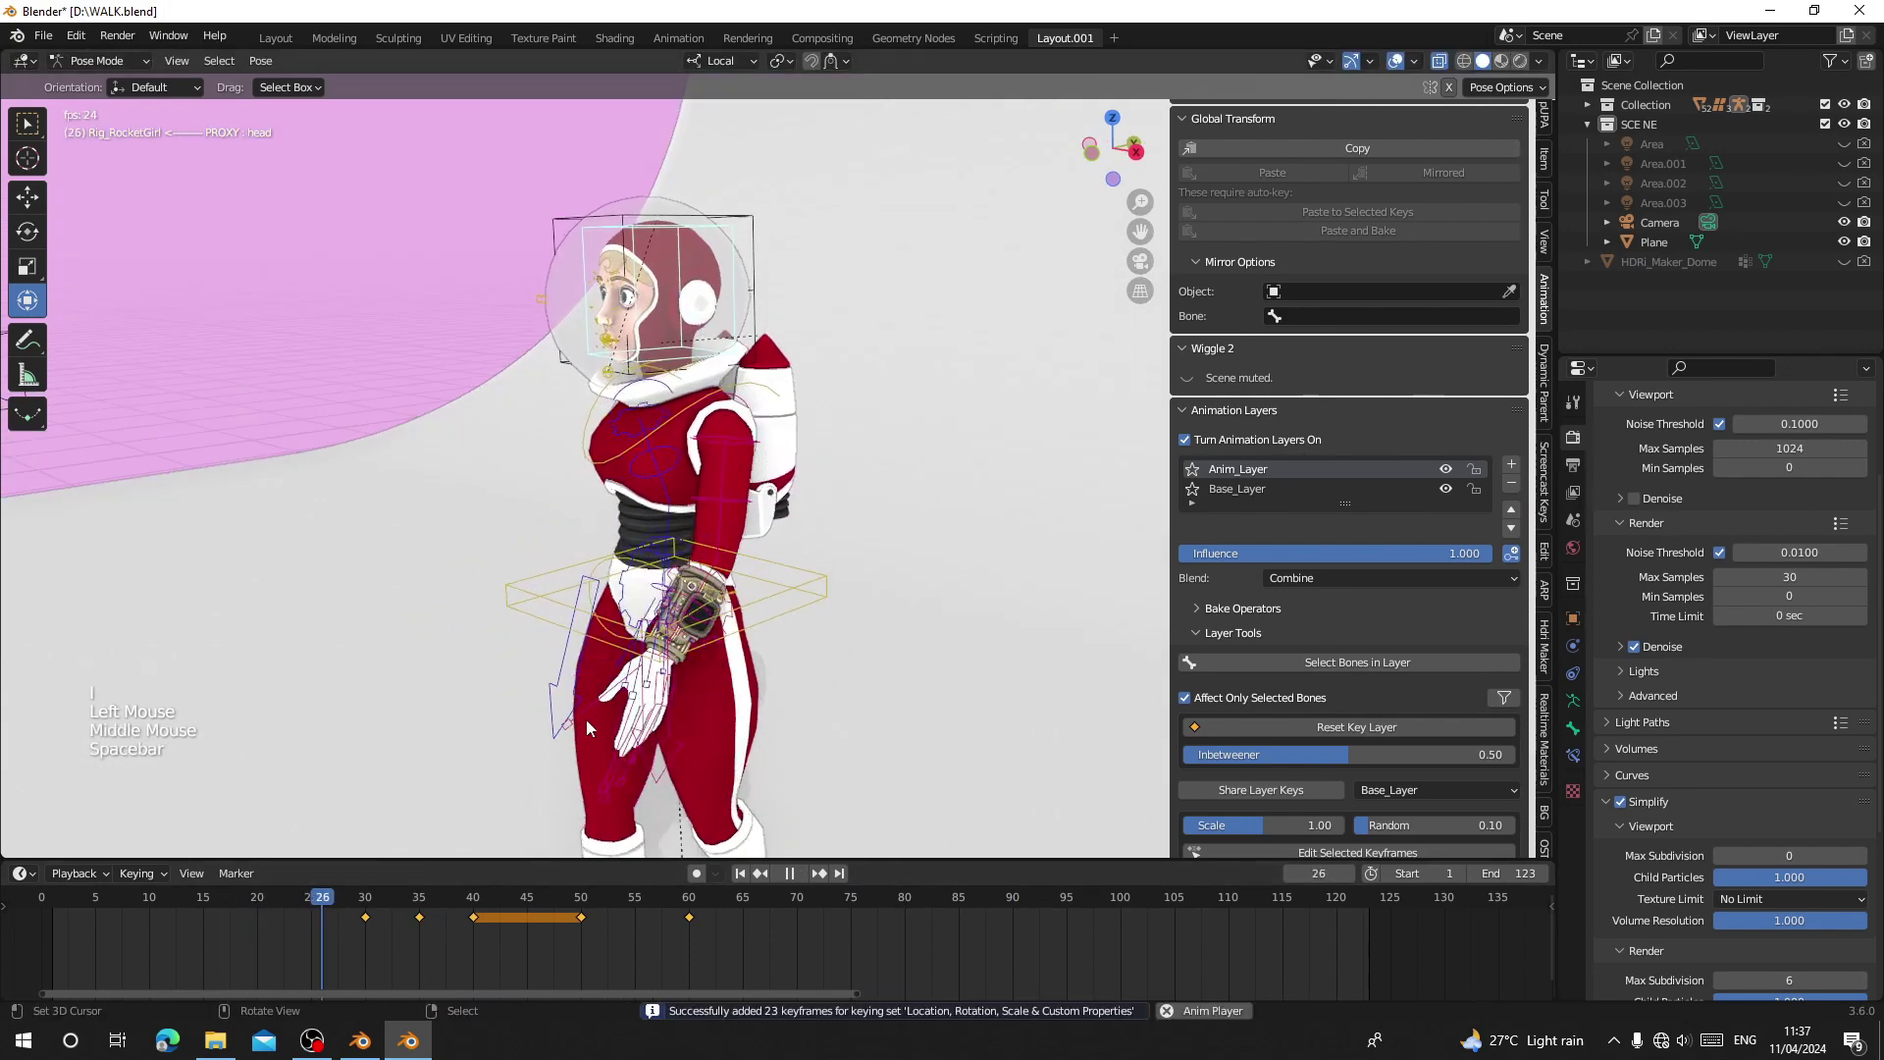
key("space")
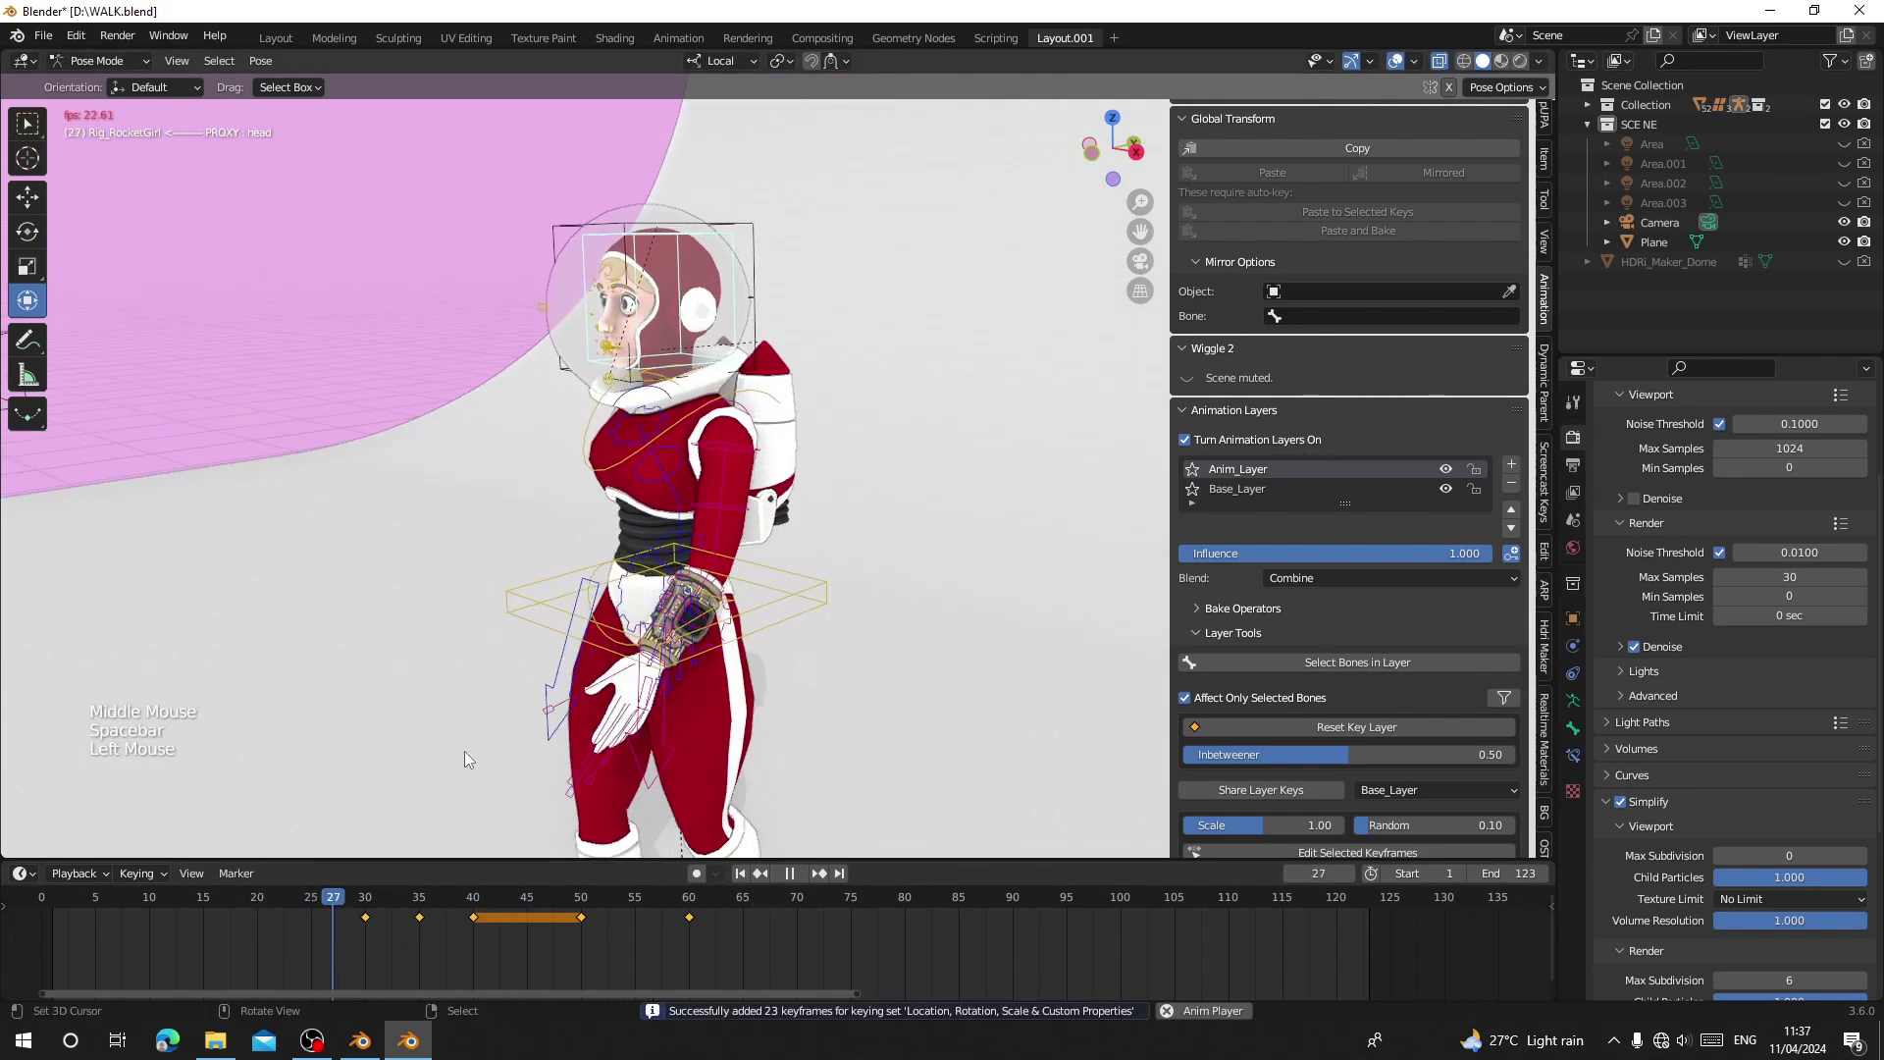
middle_click_drag(463, 751, 513, 738)
key("space")
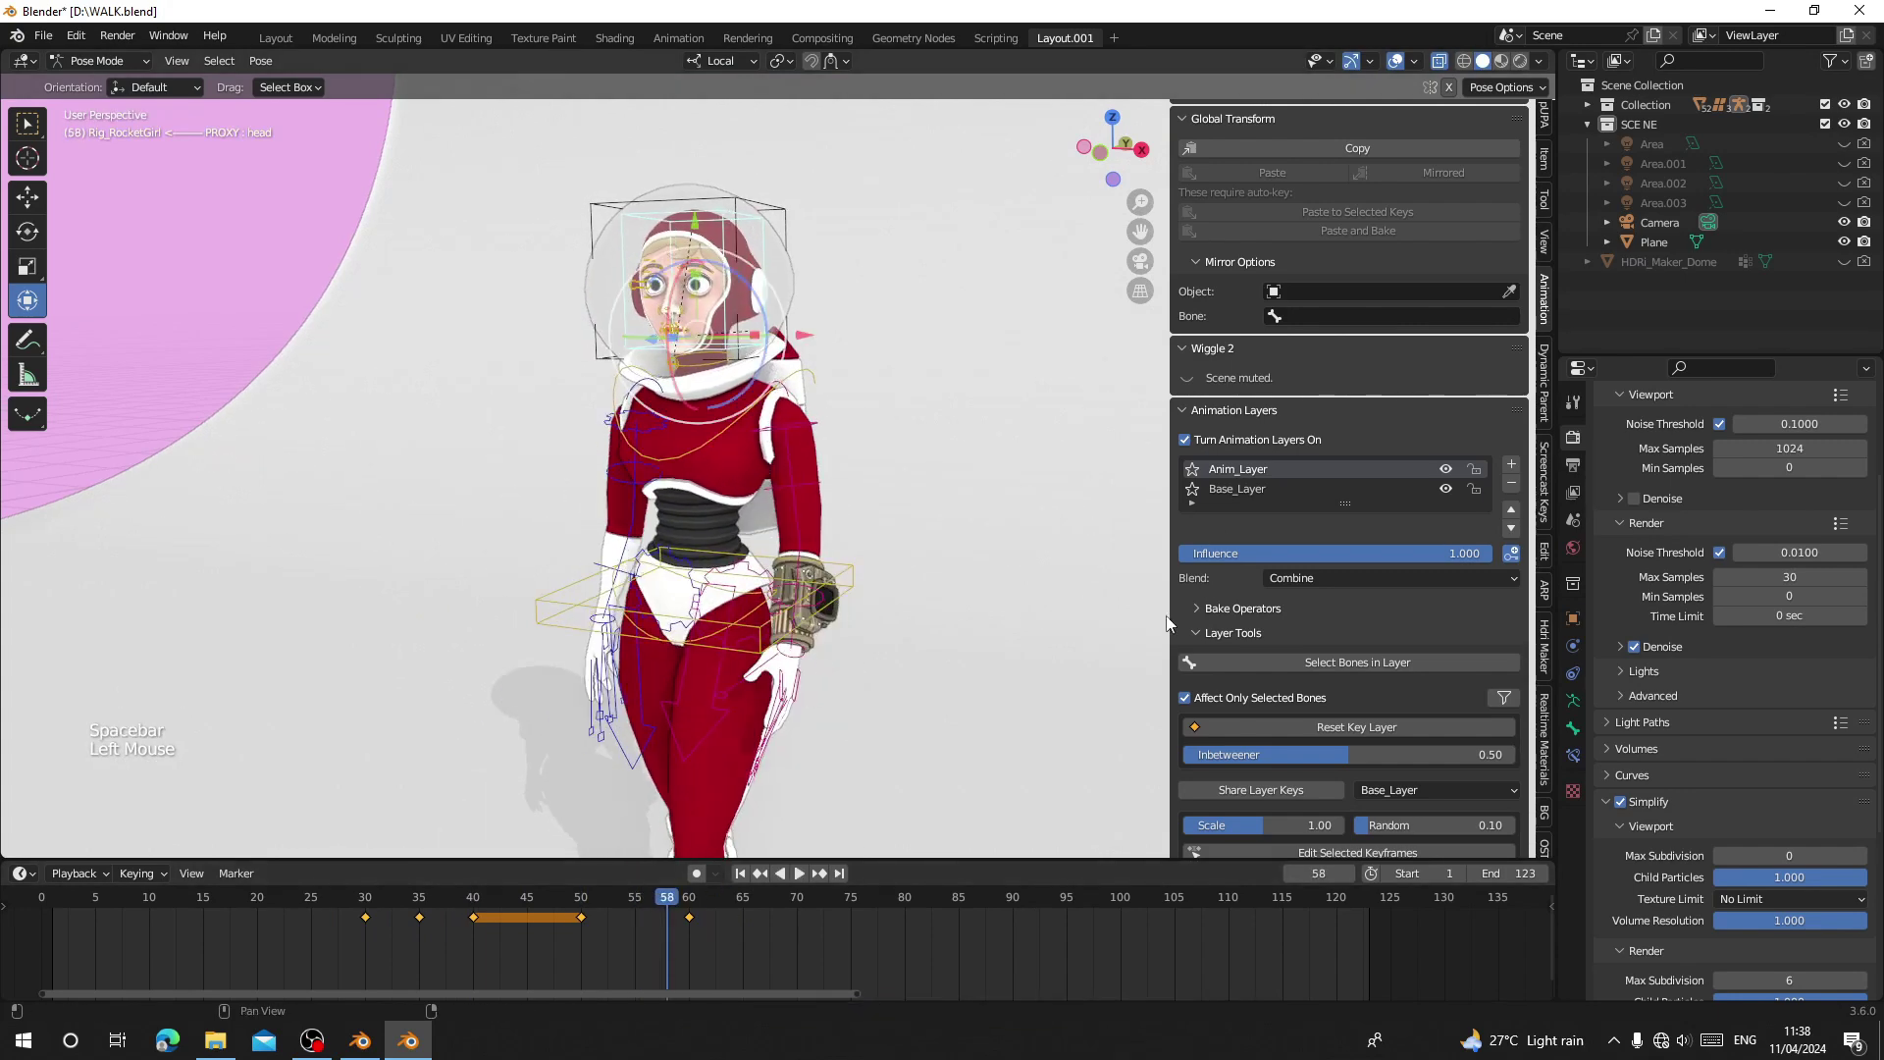
left_click(371, 936)
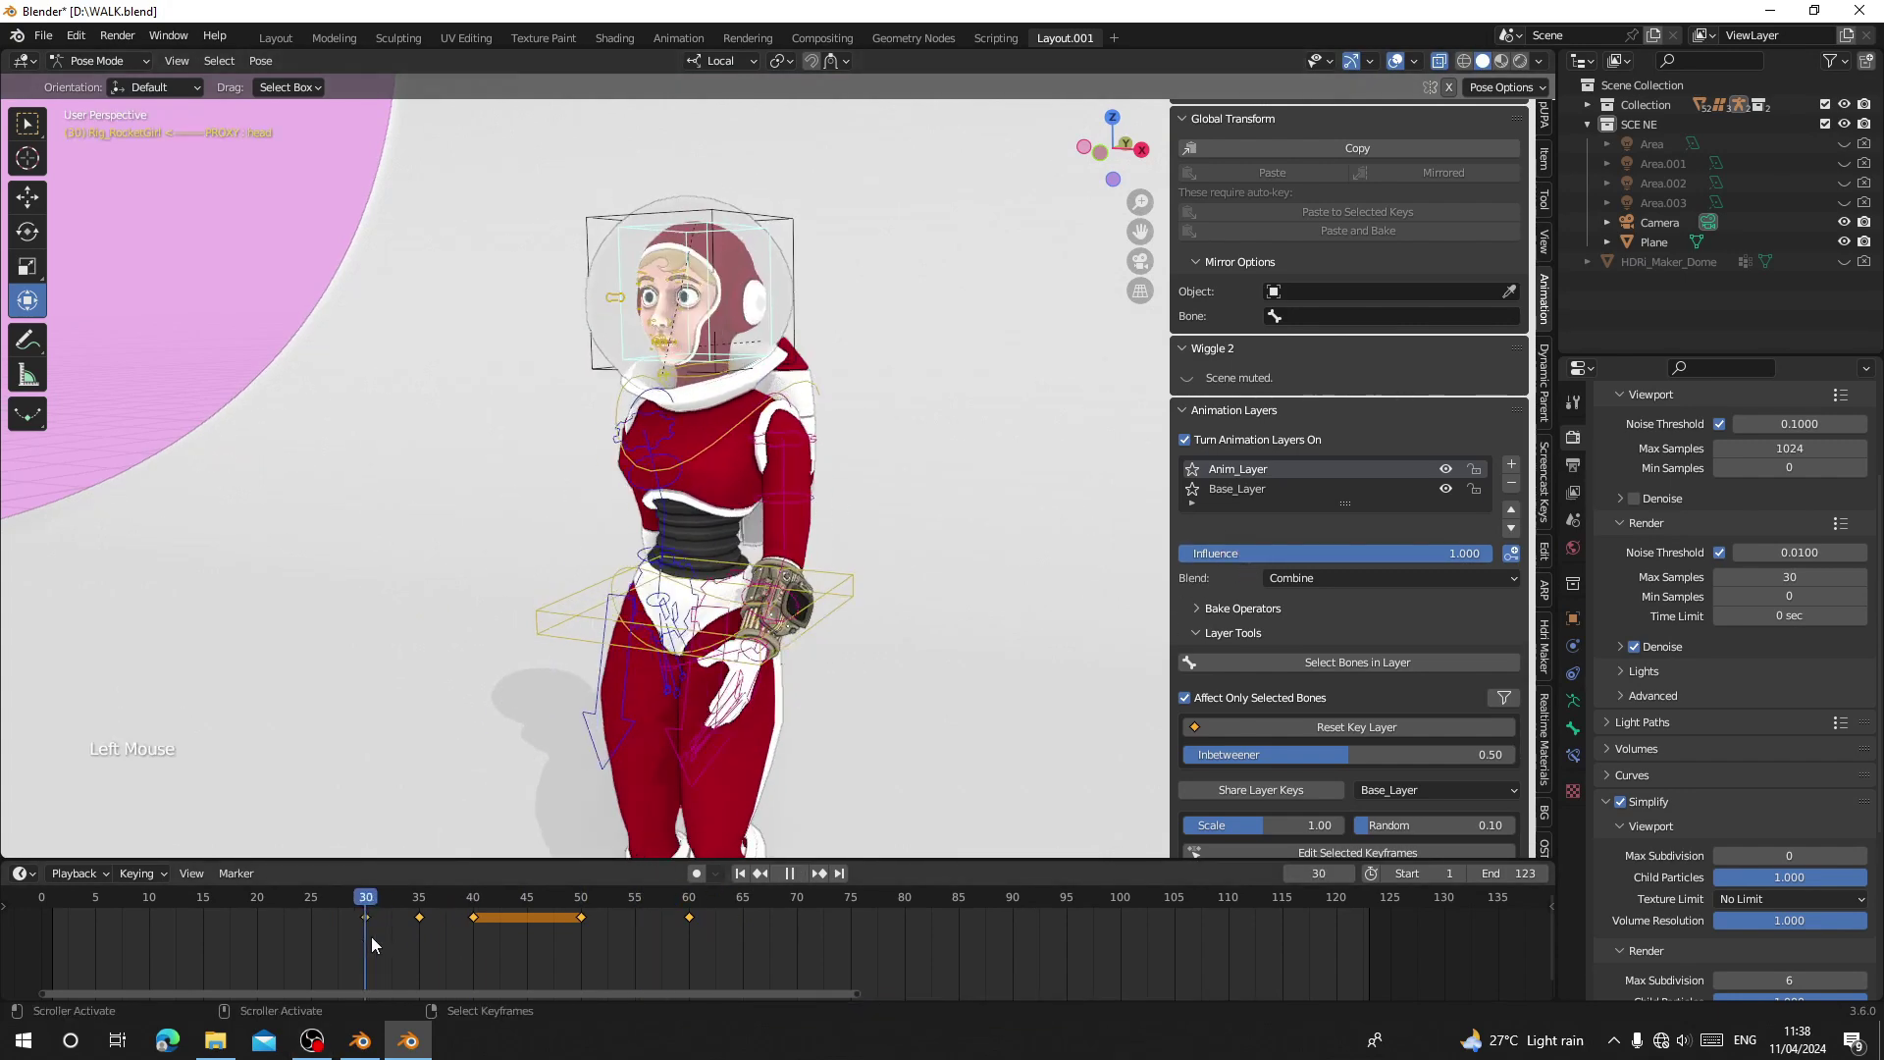
left_click(471, 939)
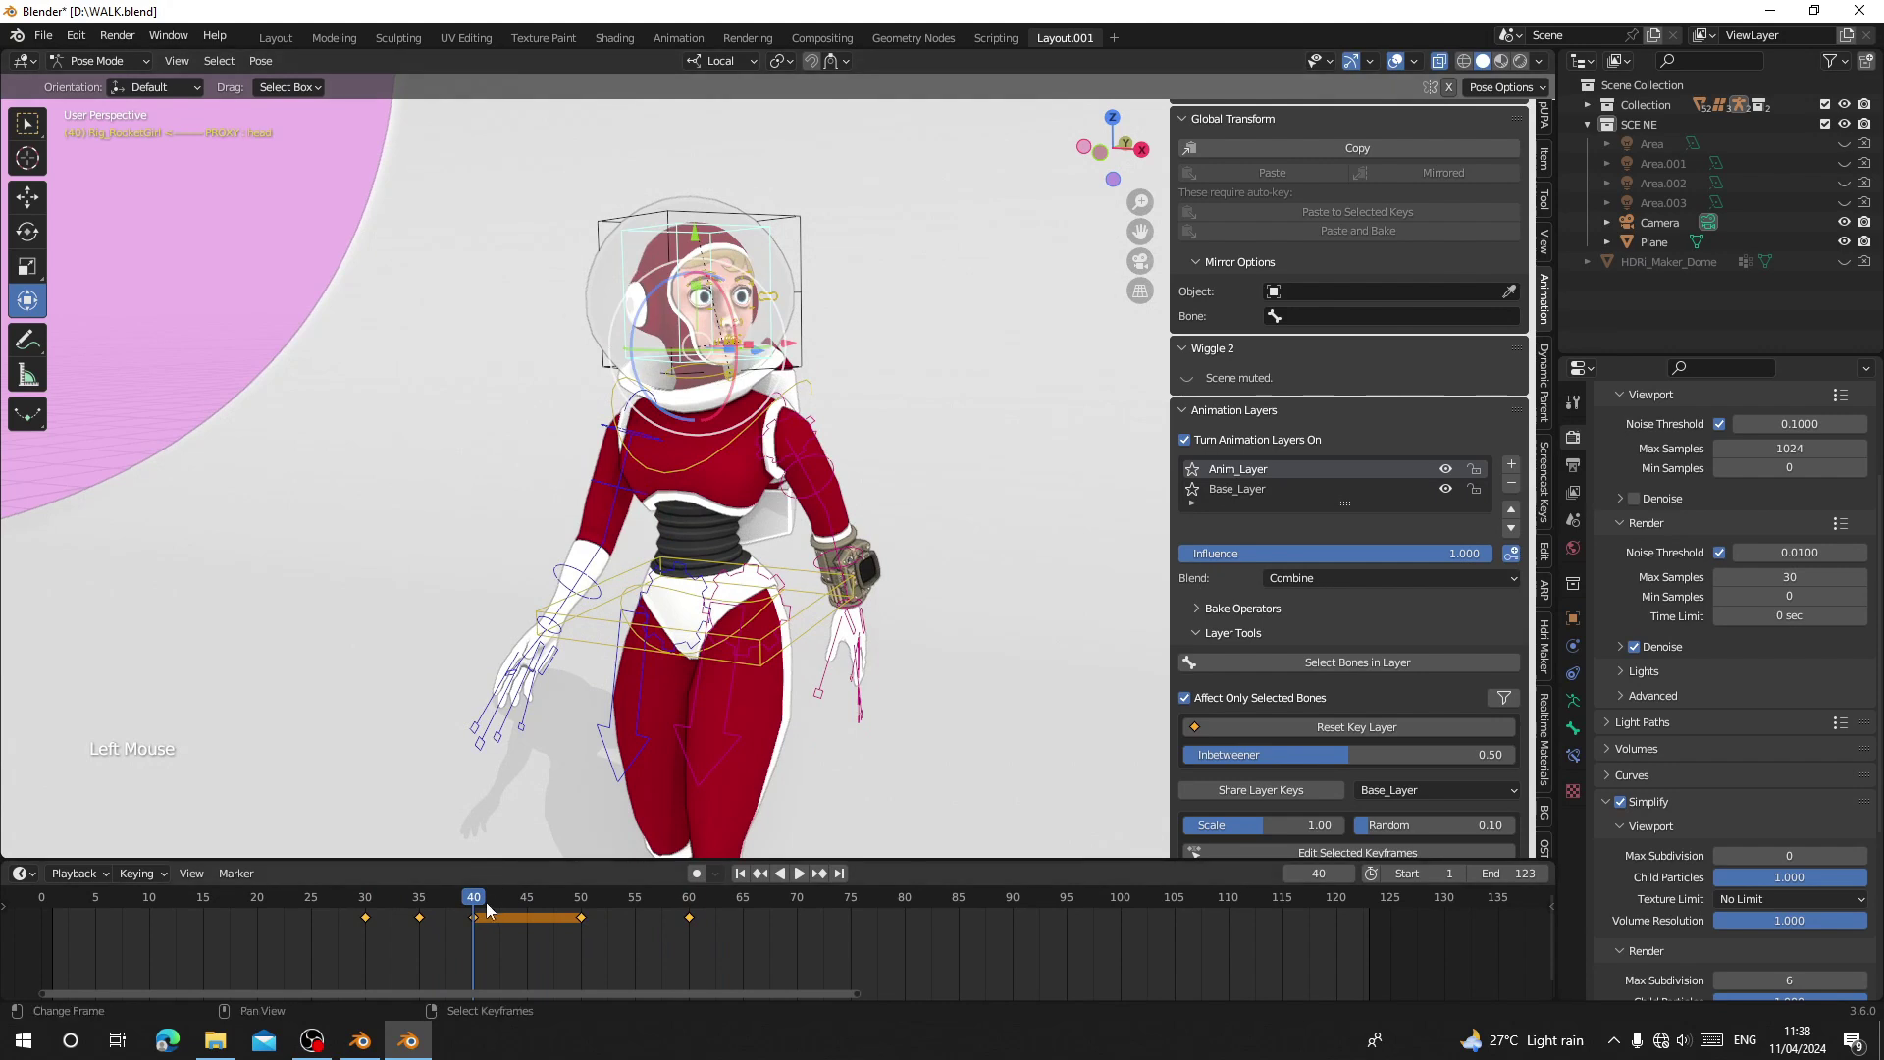
left_click_drag(1435, 560, 1336, 559)
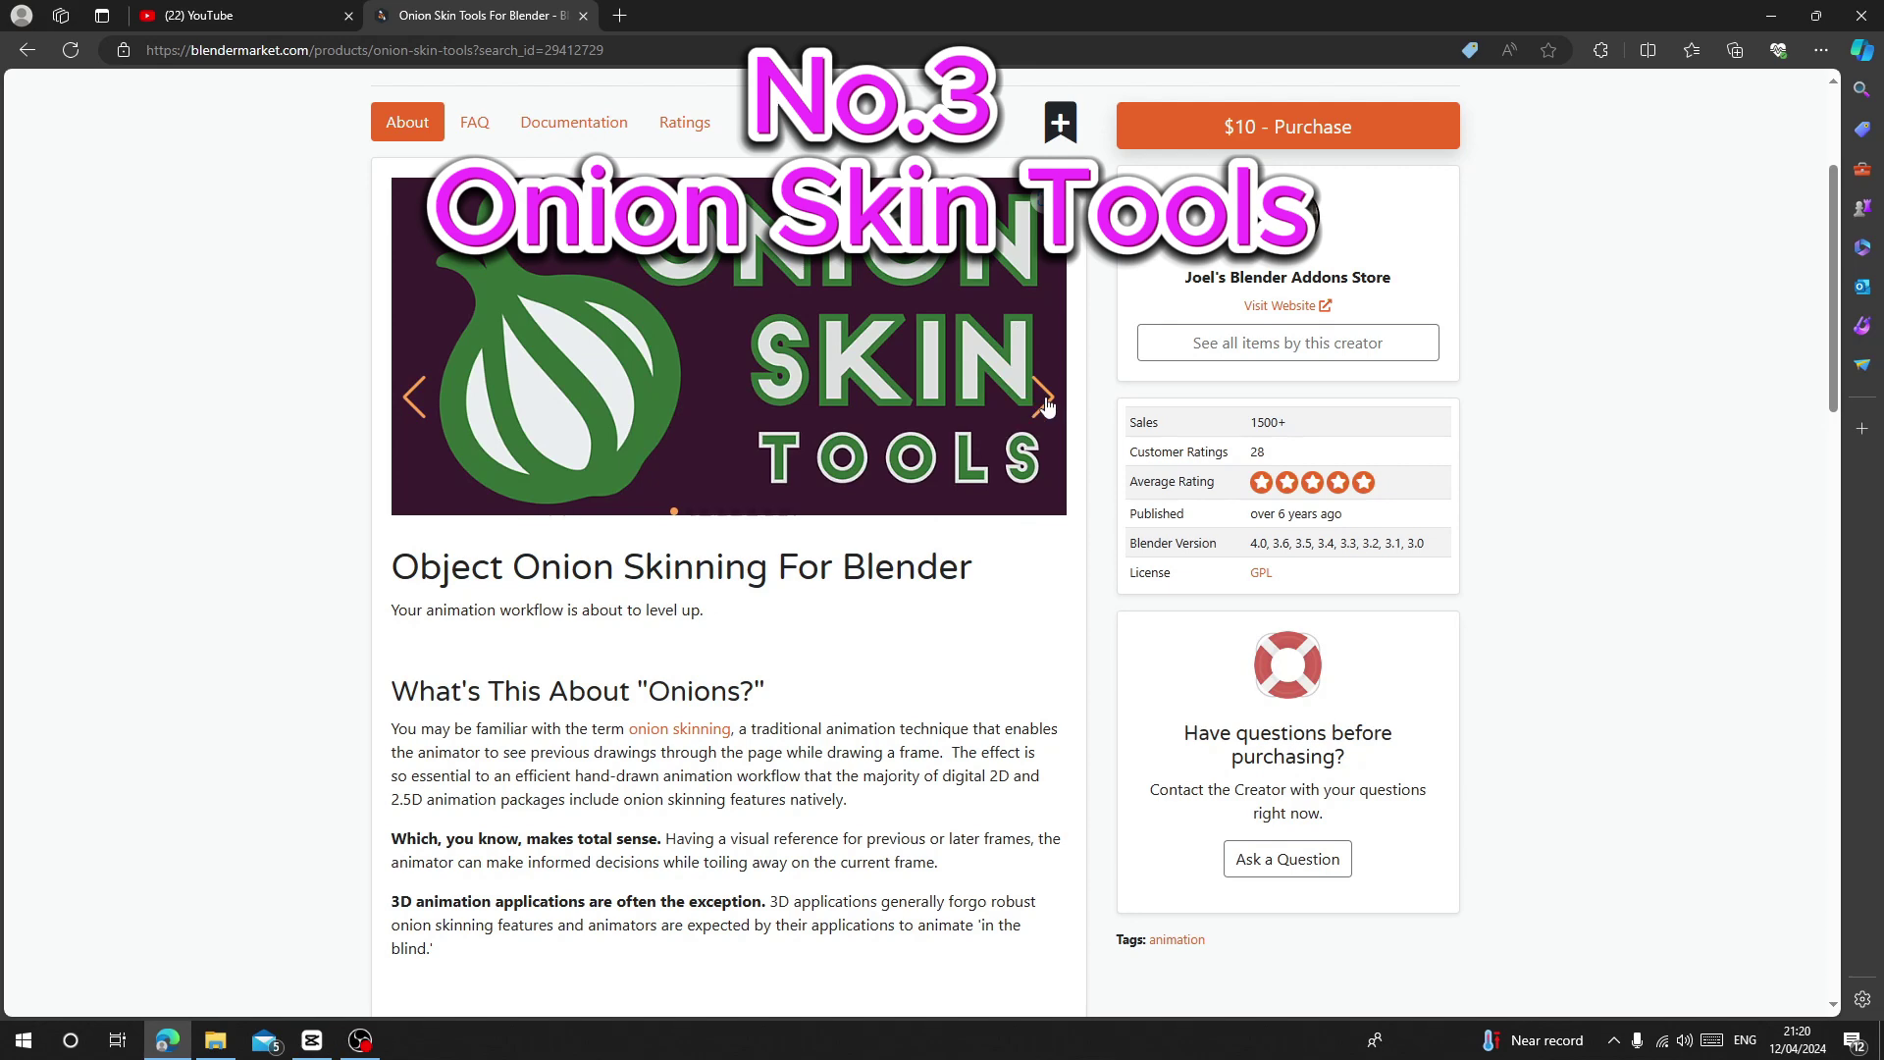
Advance the Onion Skin Tools product gallery three images forward.
left_click(1047, 403)
left_click(1050, 398)
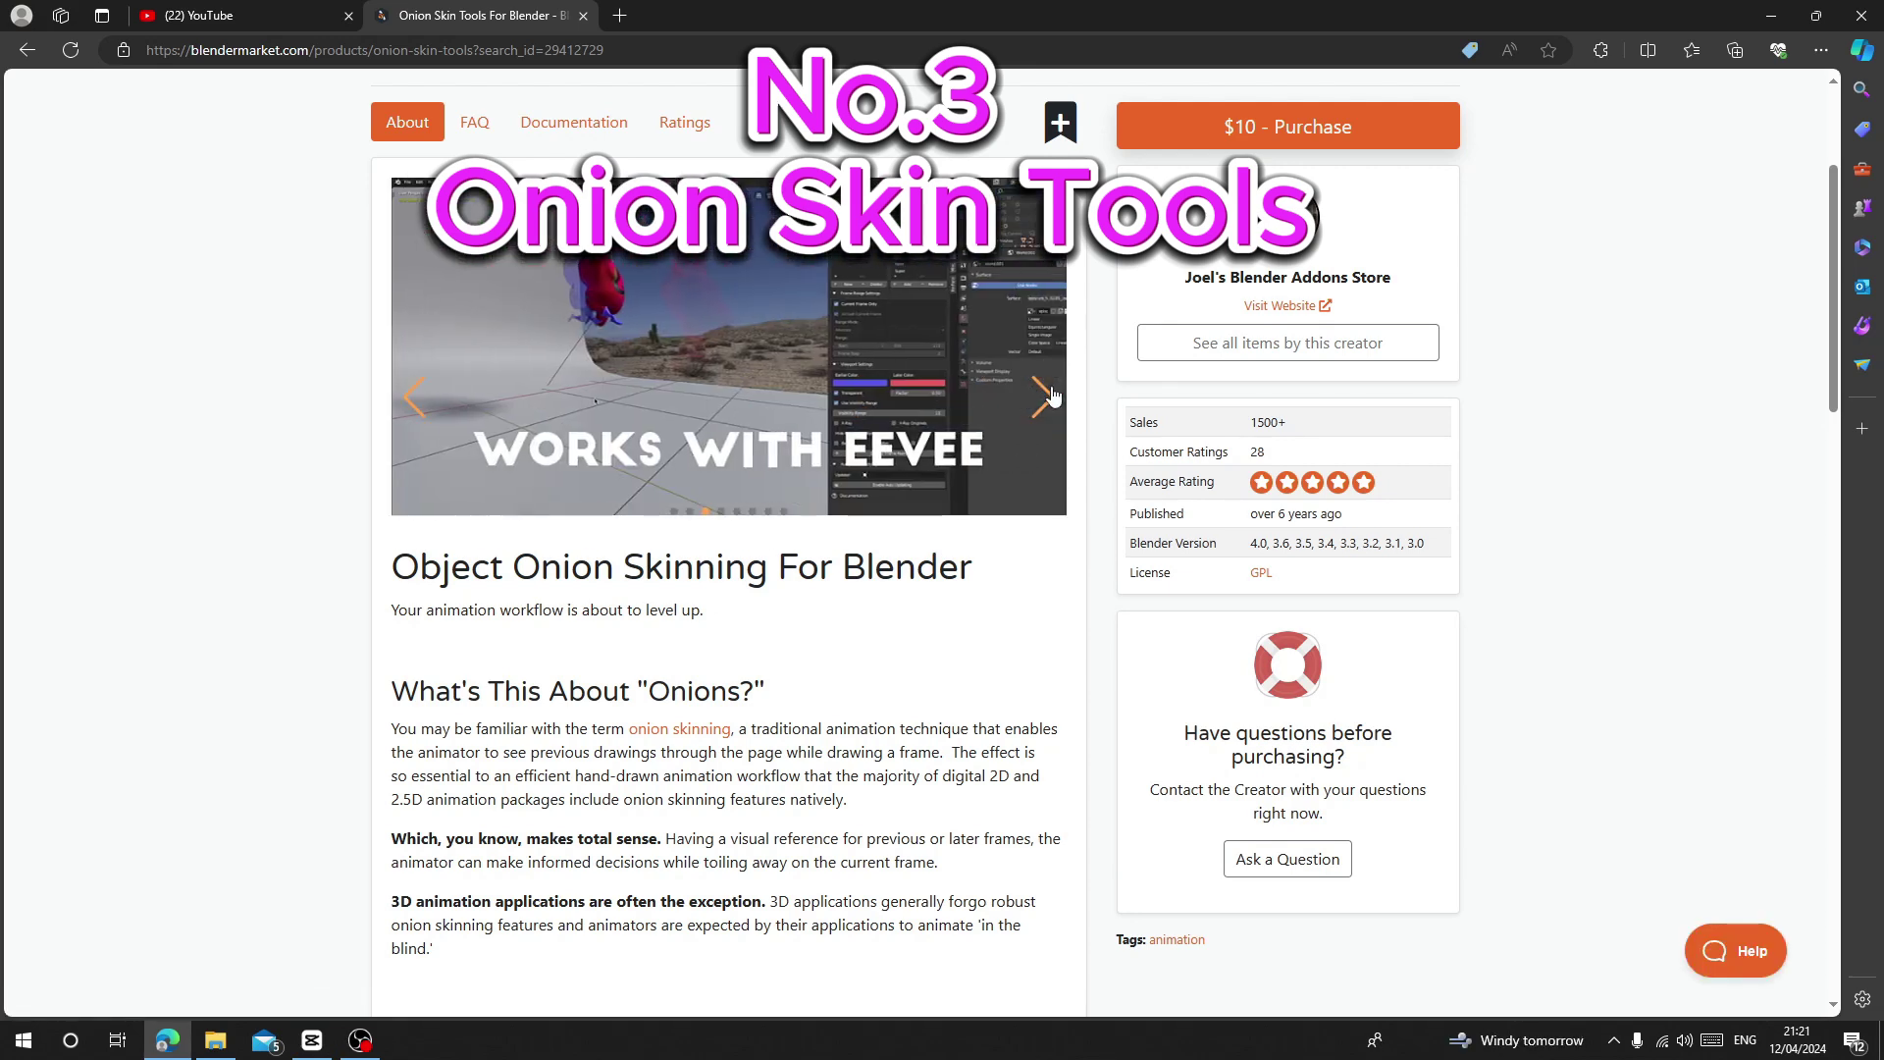
left_click(1042, 397)
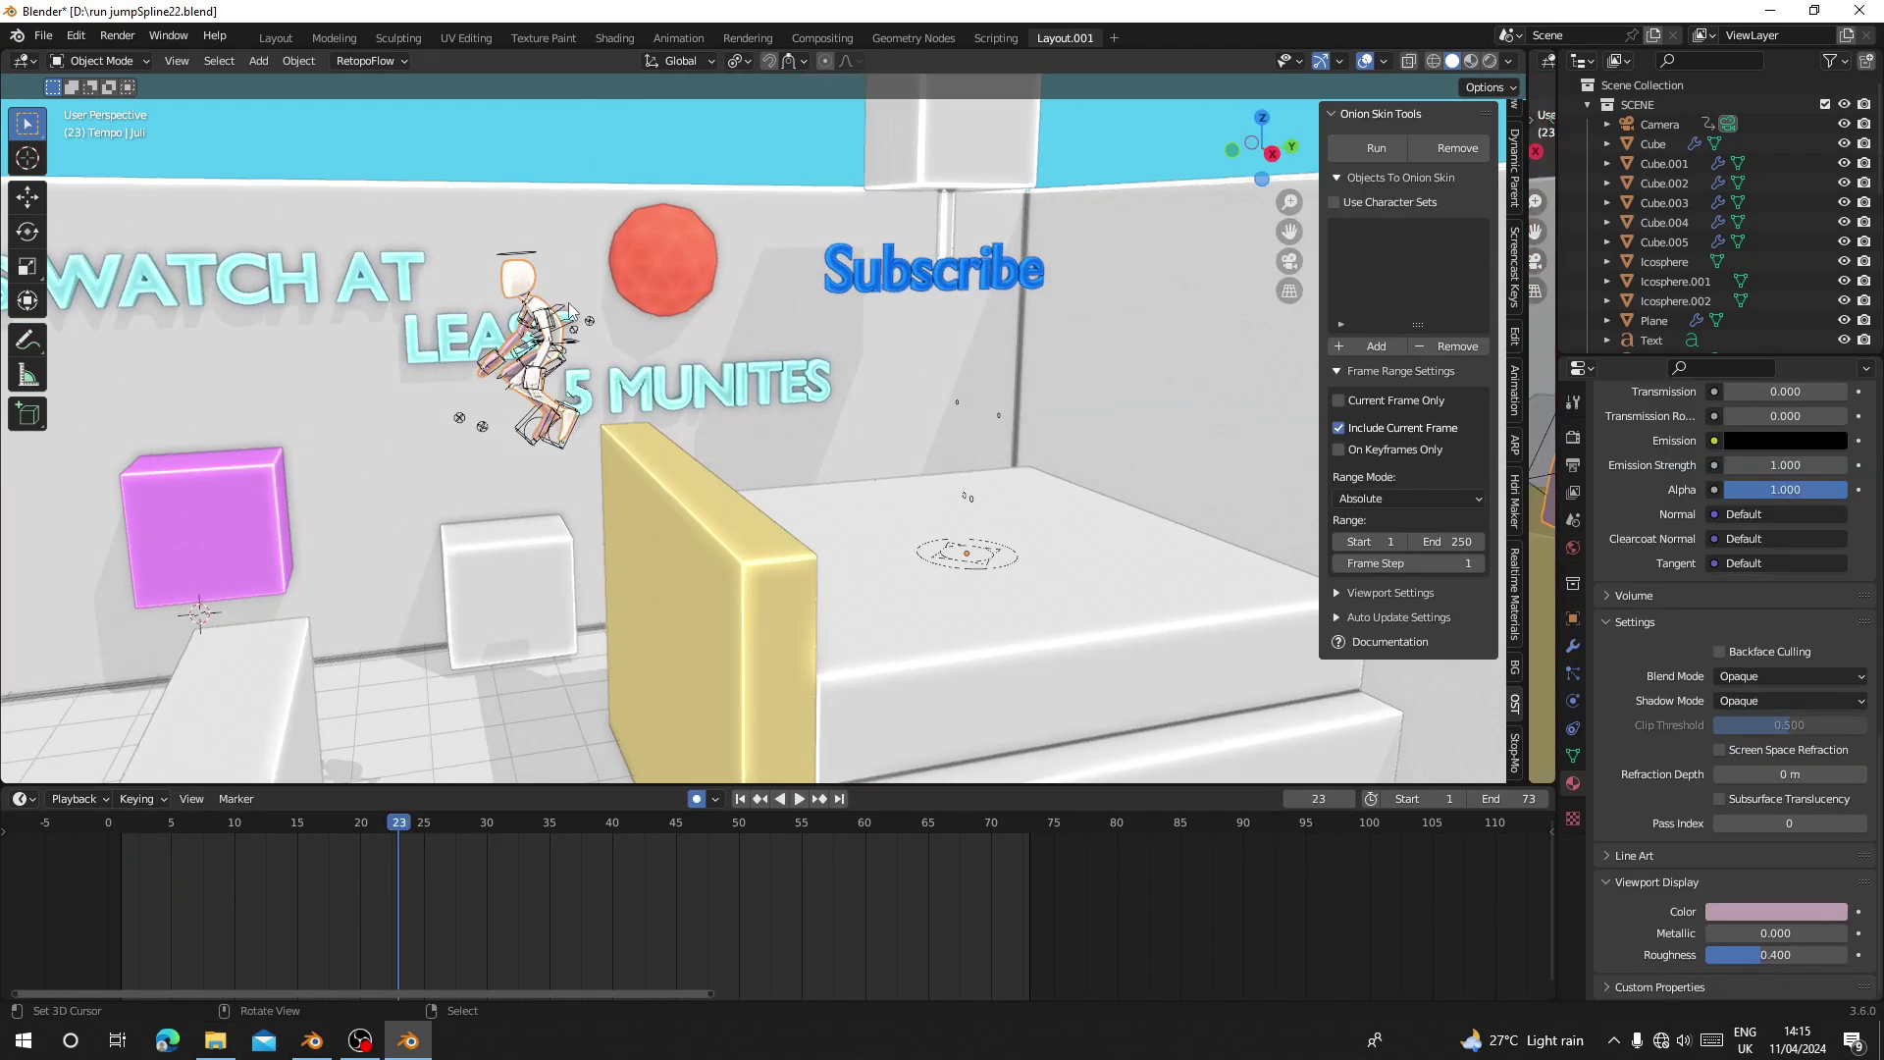
Select the Juli rig, enable Use Character Sets, and add Set 1 containing Juli.
left_click(570, 309)
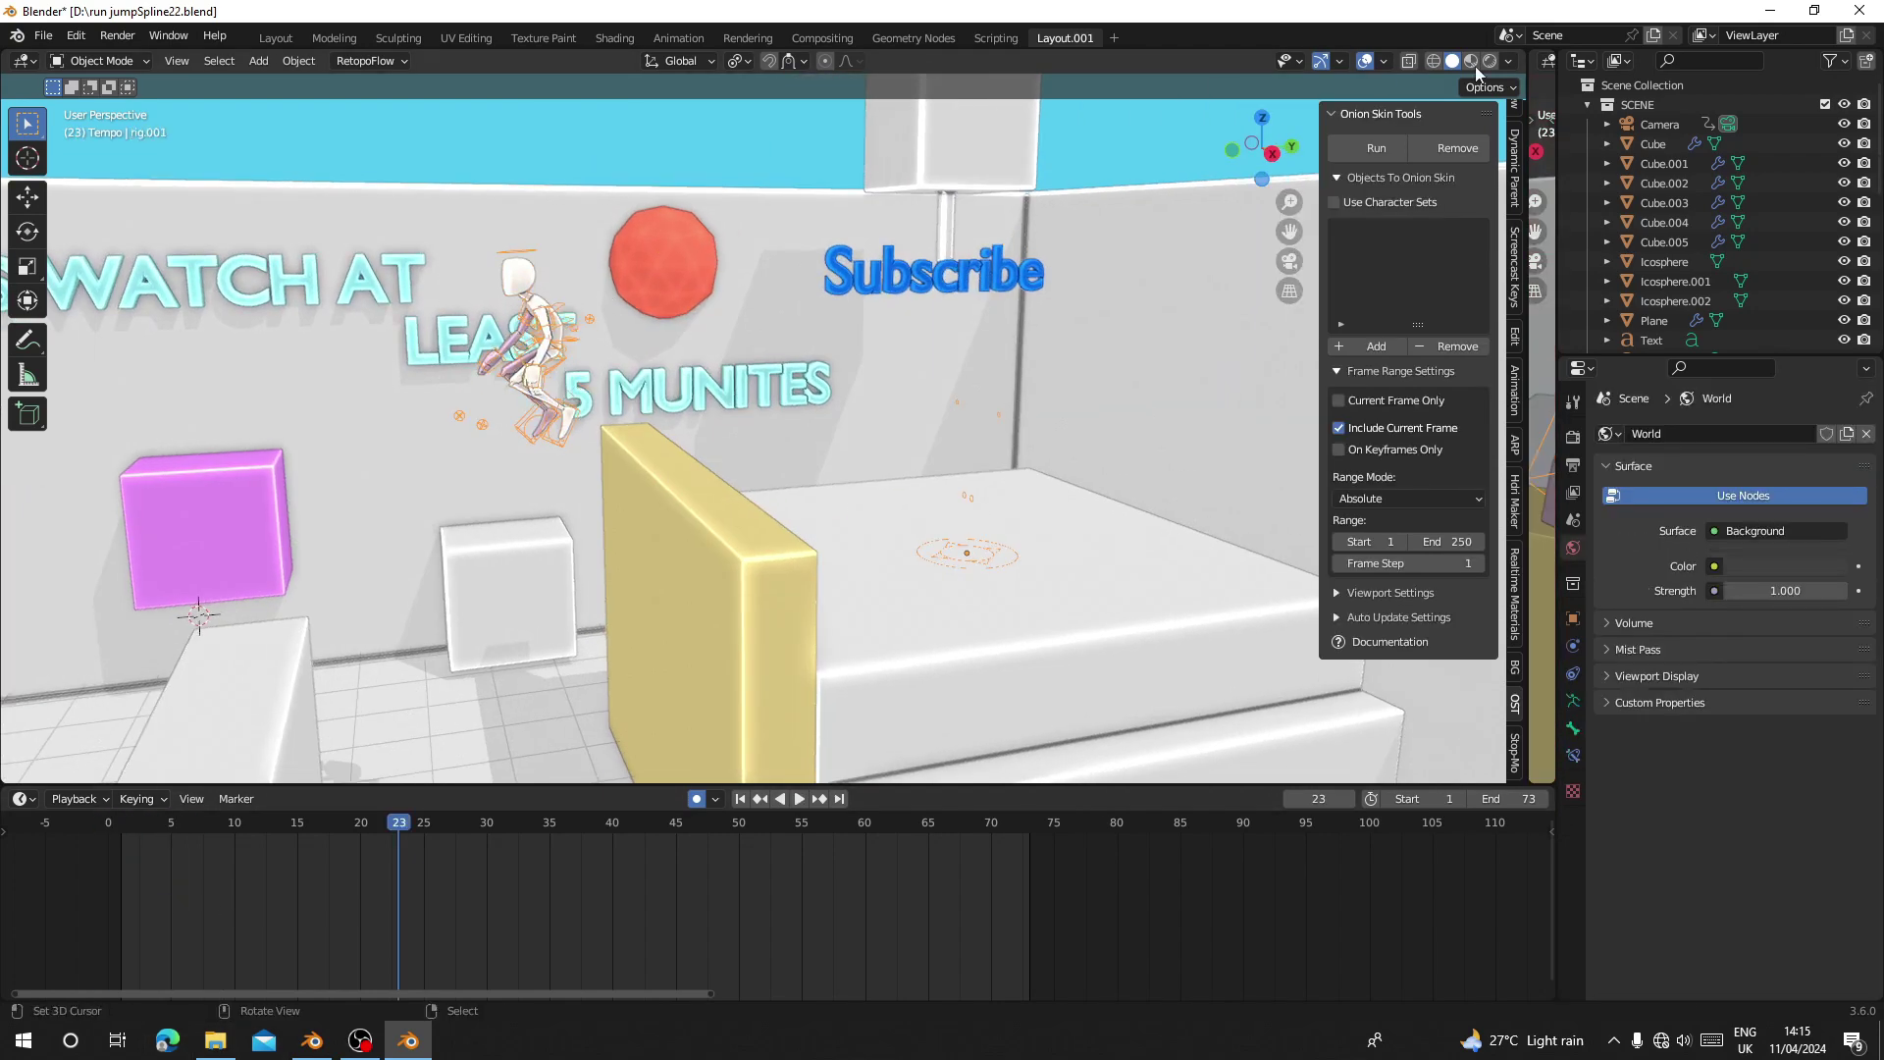
left_click_drag(1324, 279, 1119, 270)
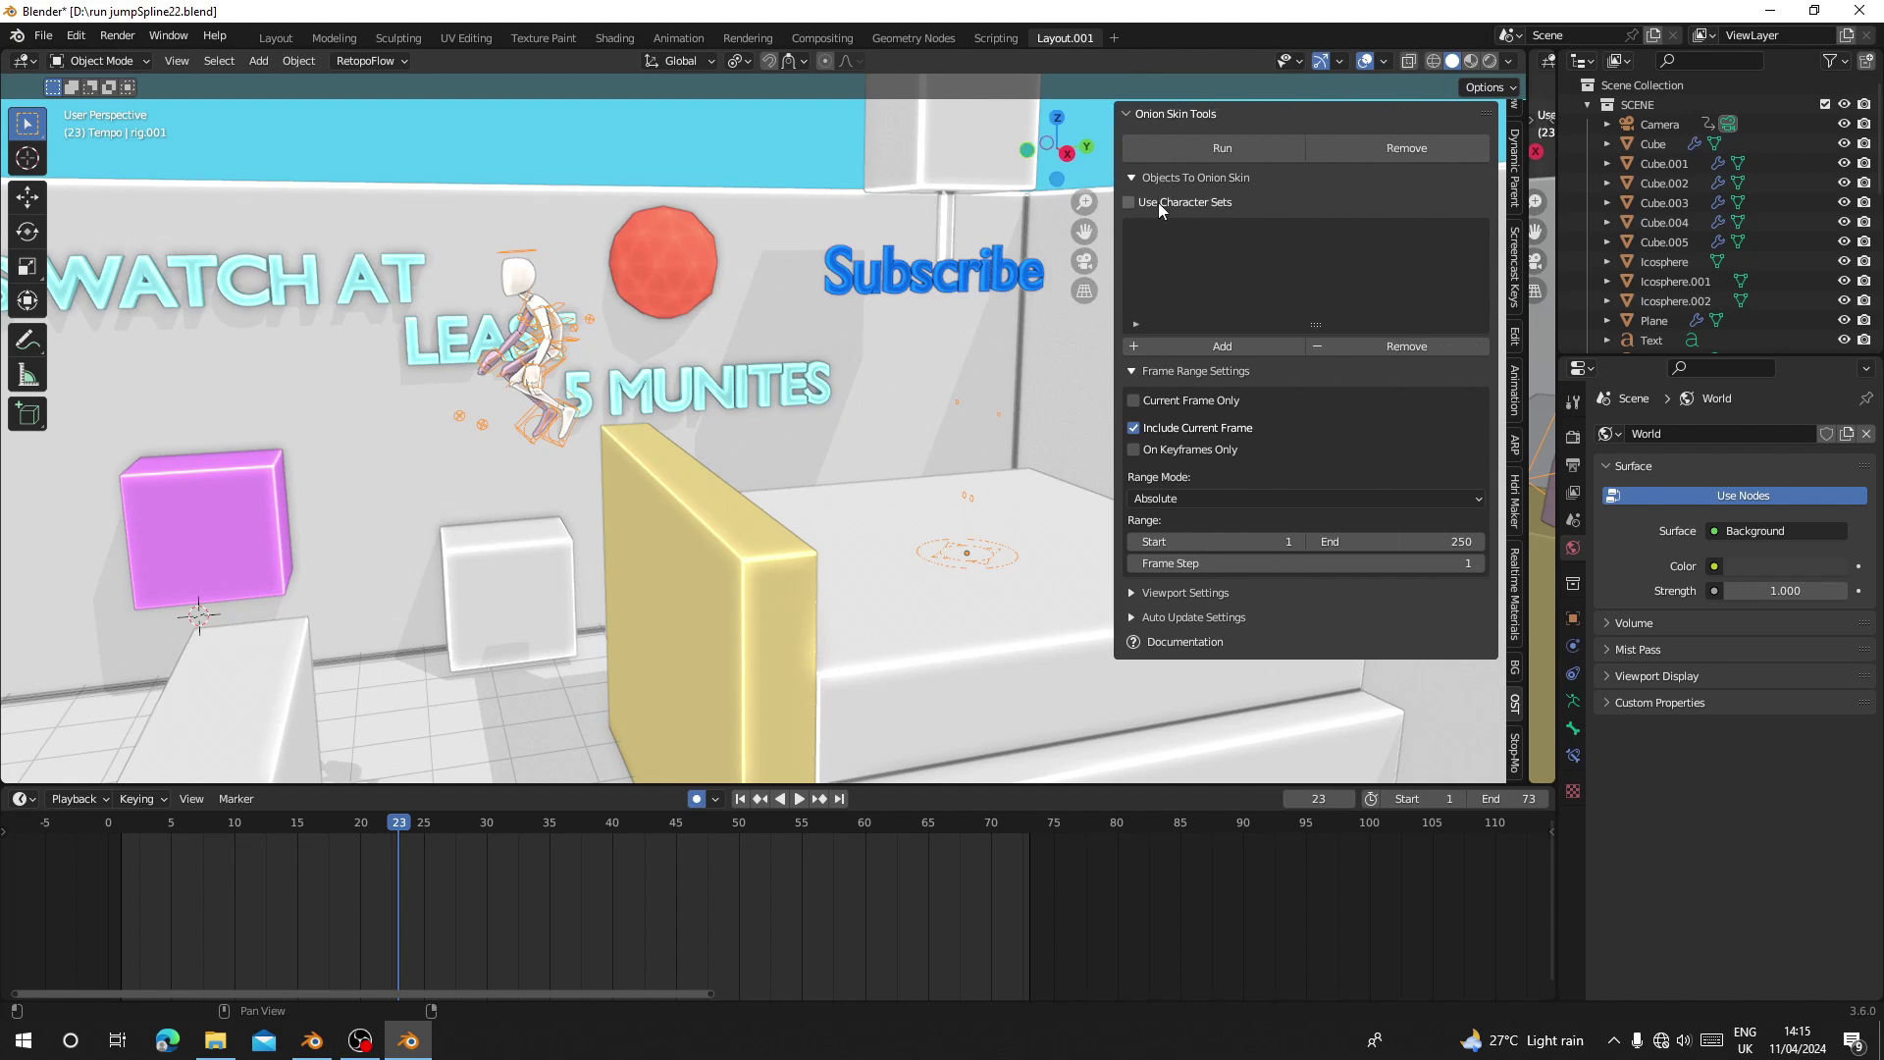
left_click(517, 280)
left_click(565, 310)
left_click(1154, 204)
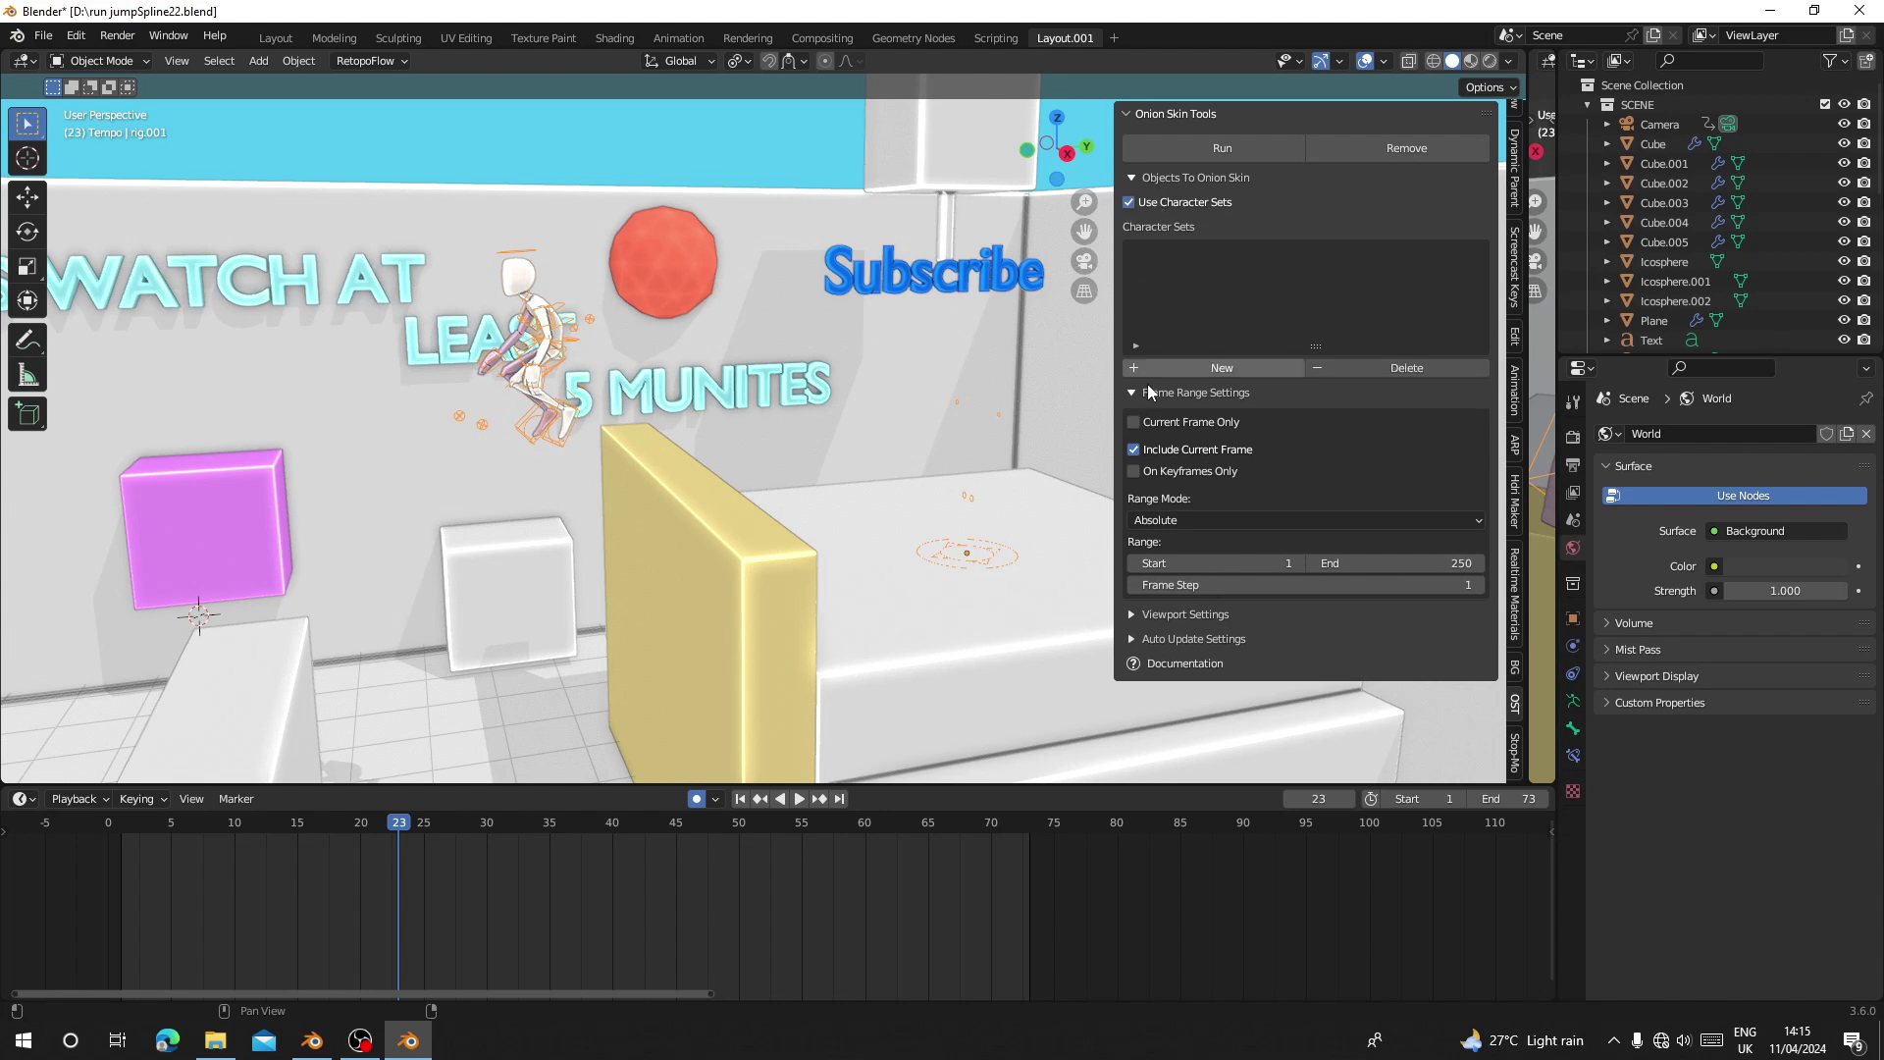
left_click(1198, 371)
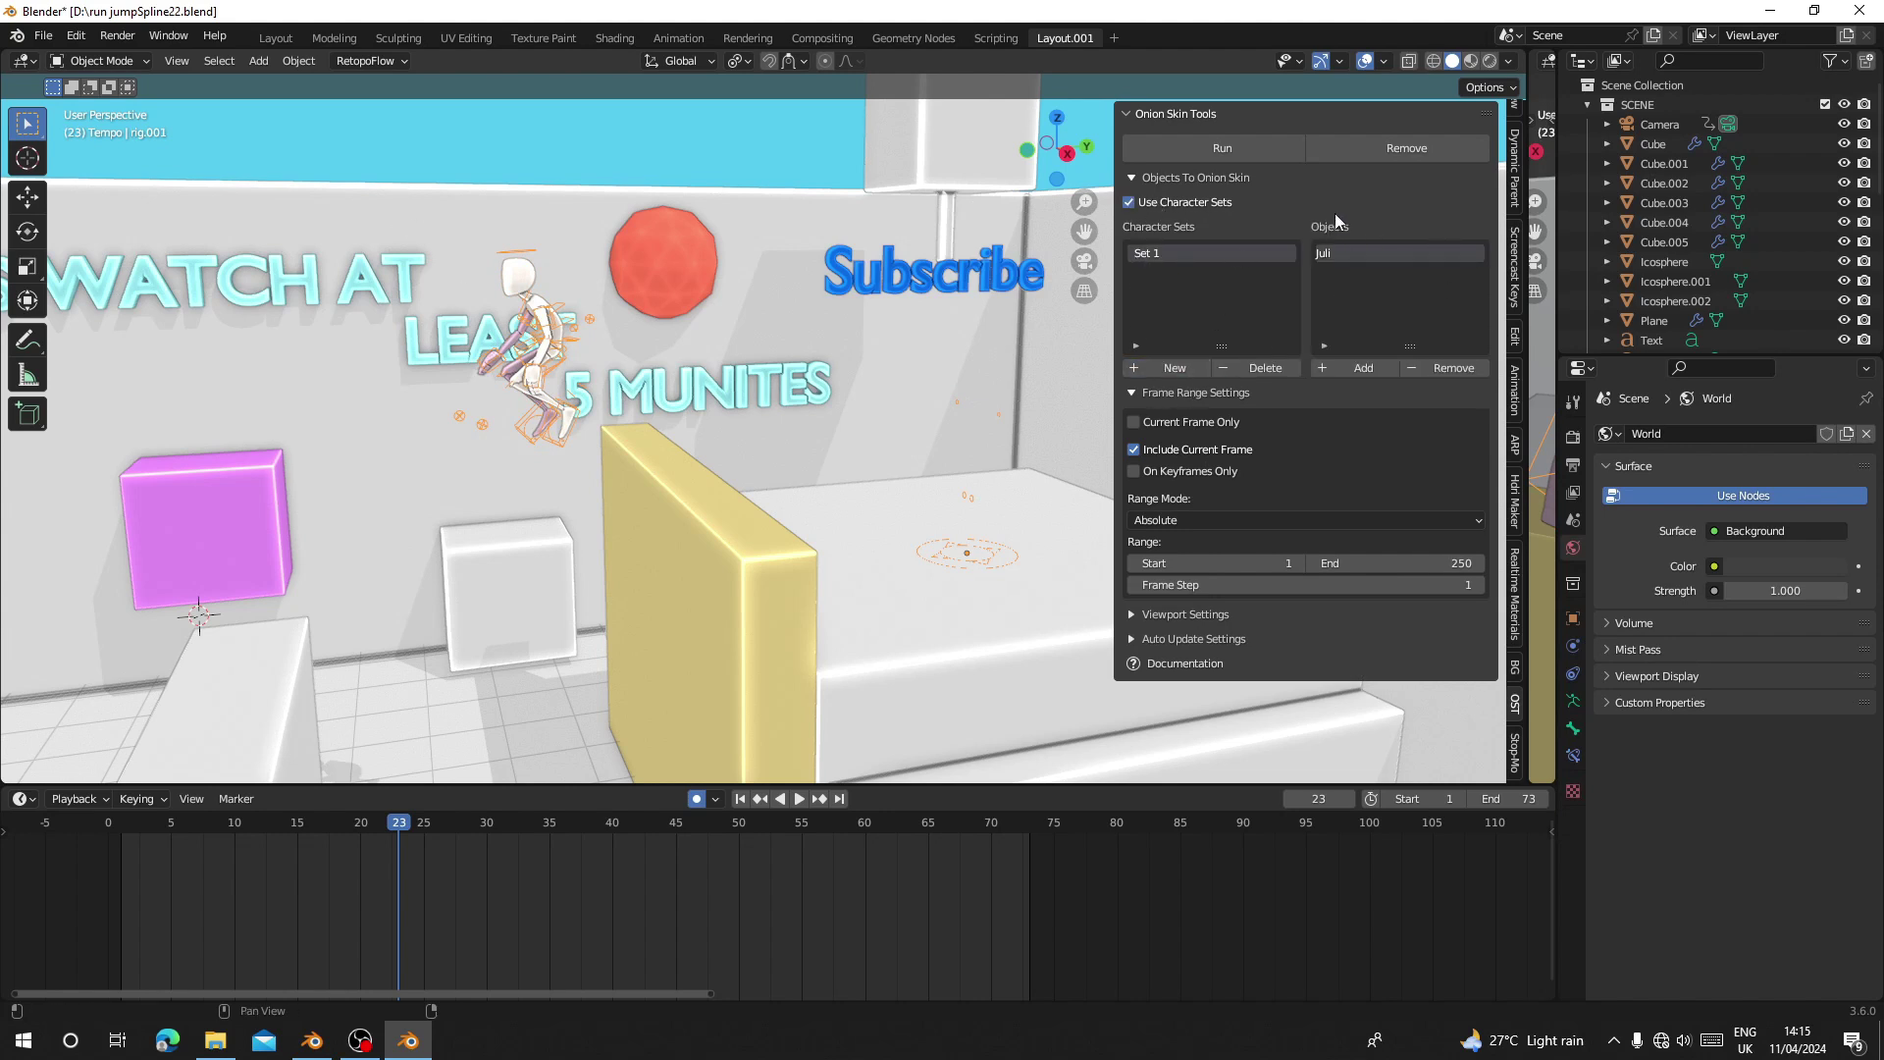
Select Juli and set the onion-skin Range End to 73 with Frame Step 4.
left_click(527, 284)
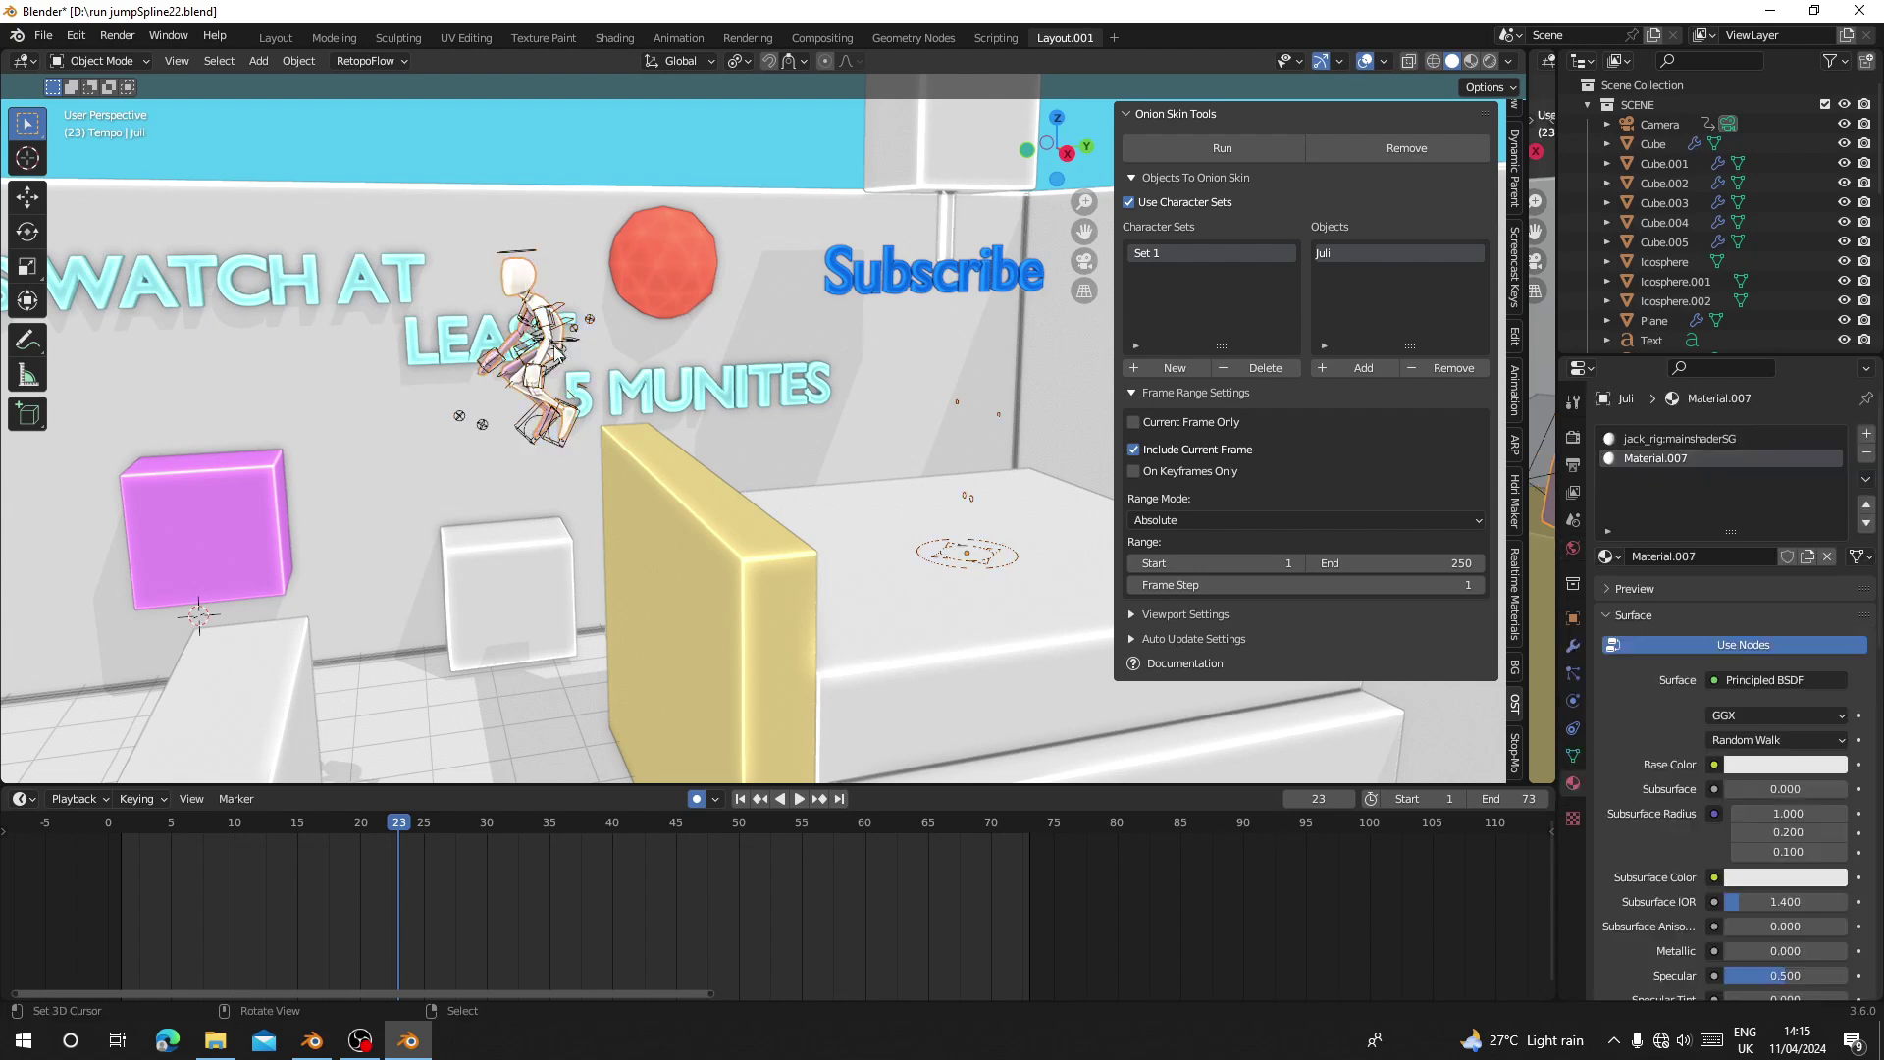
key("space")
key("Escape")
middle_click_drag(485, 757, 485, 733, "shift")
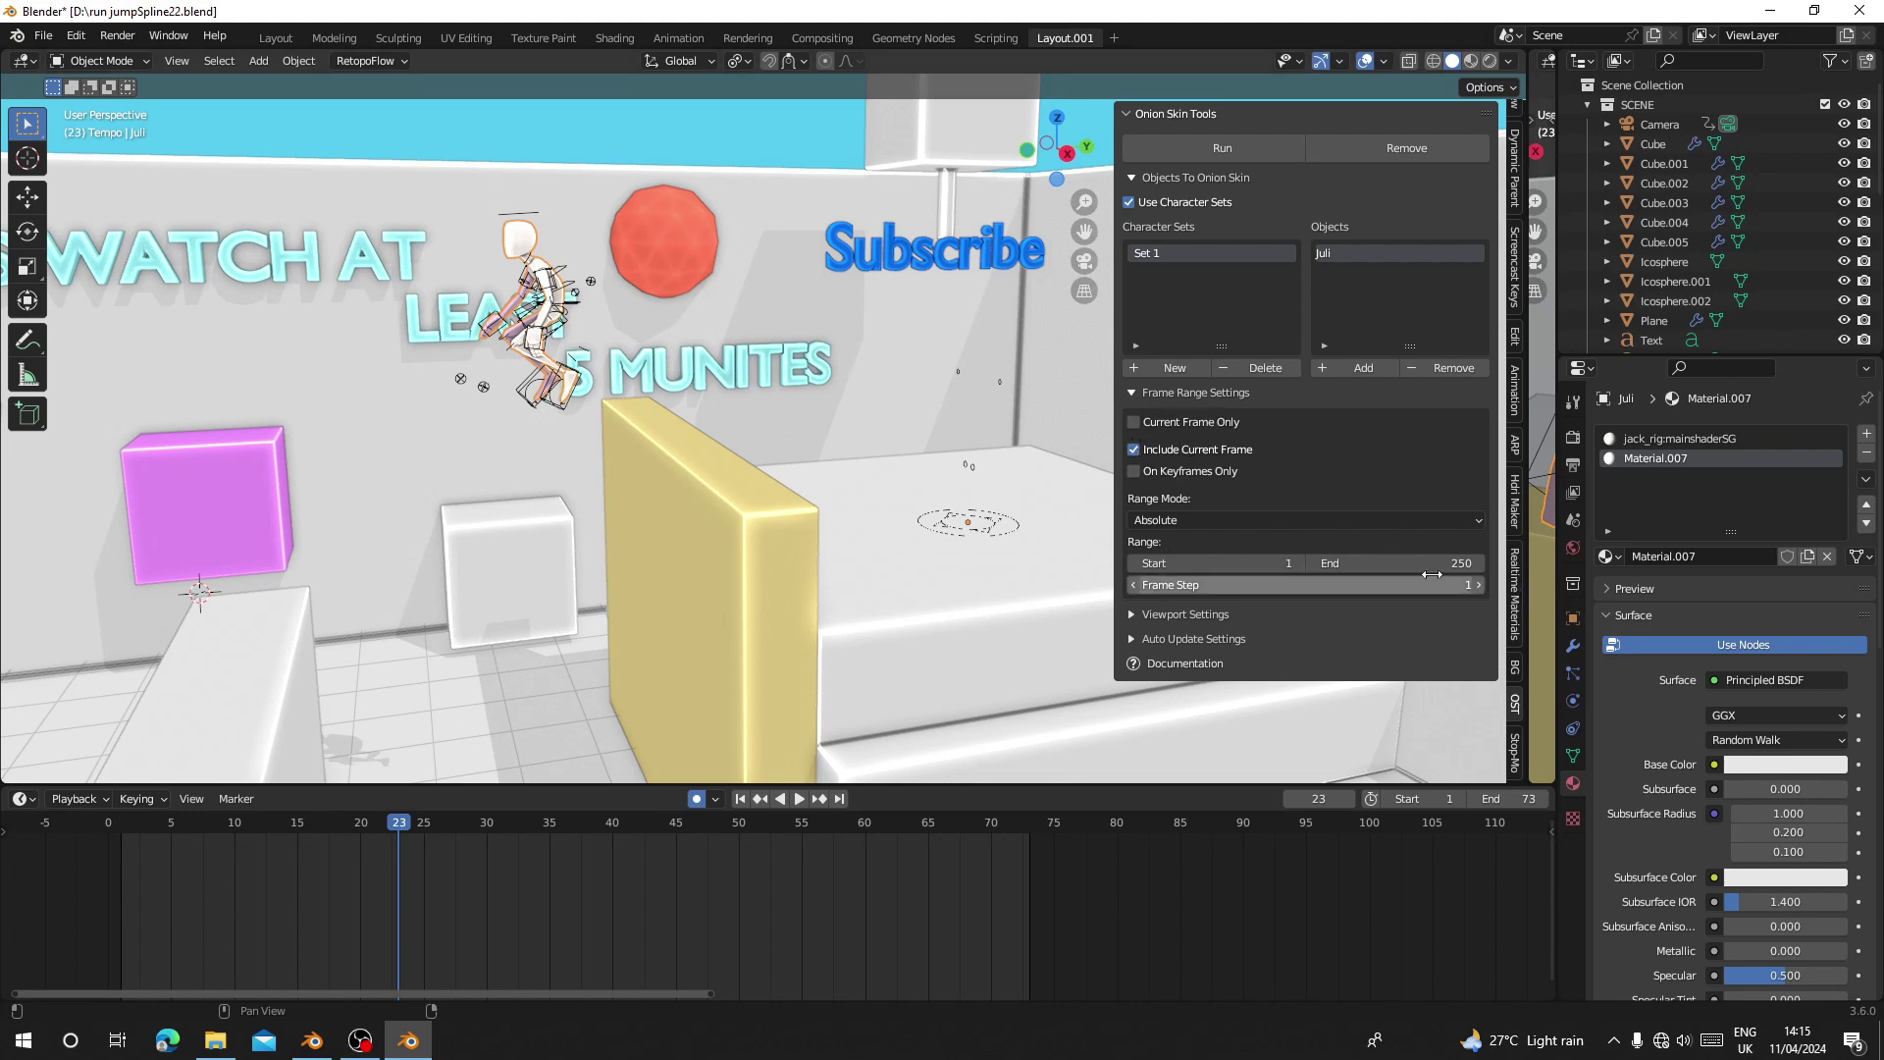
left_click(1394, 563)
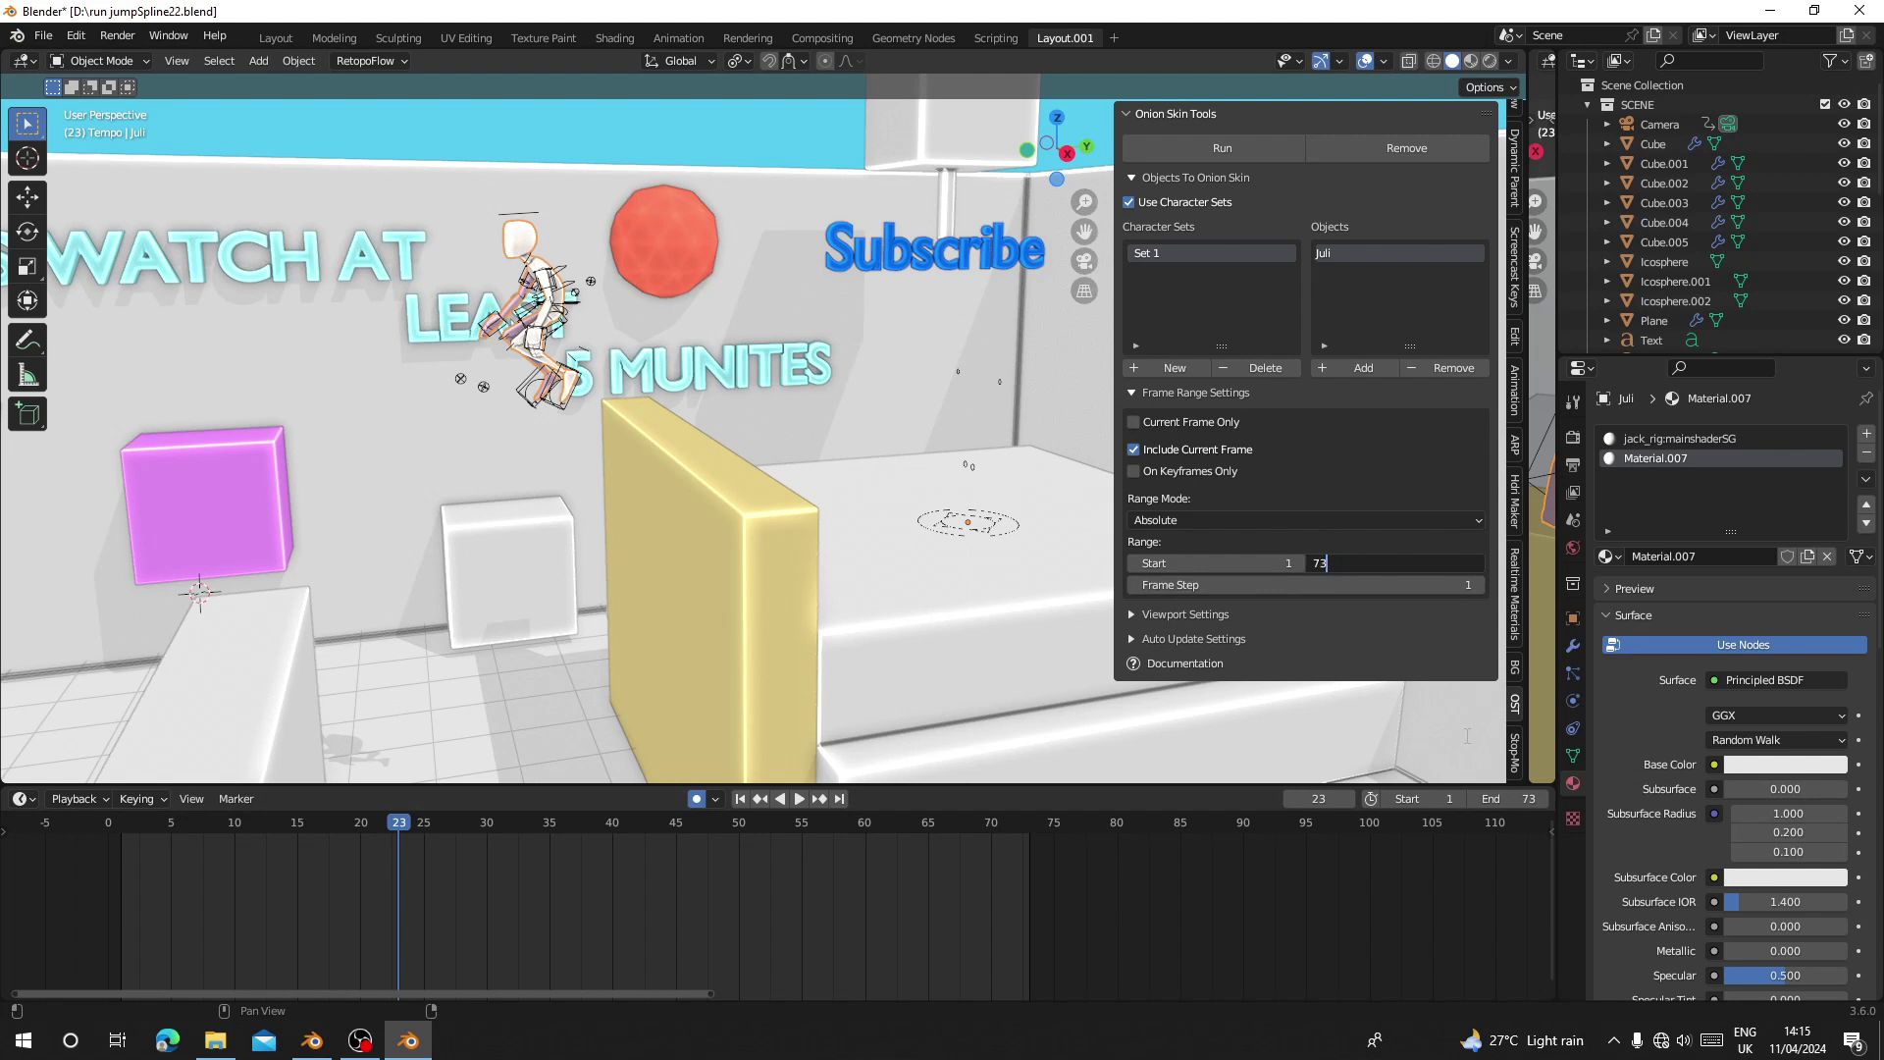
key("Return")
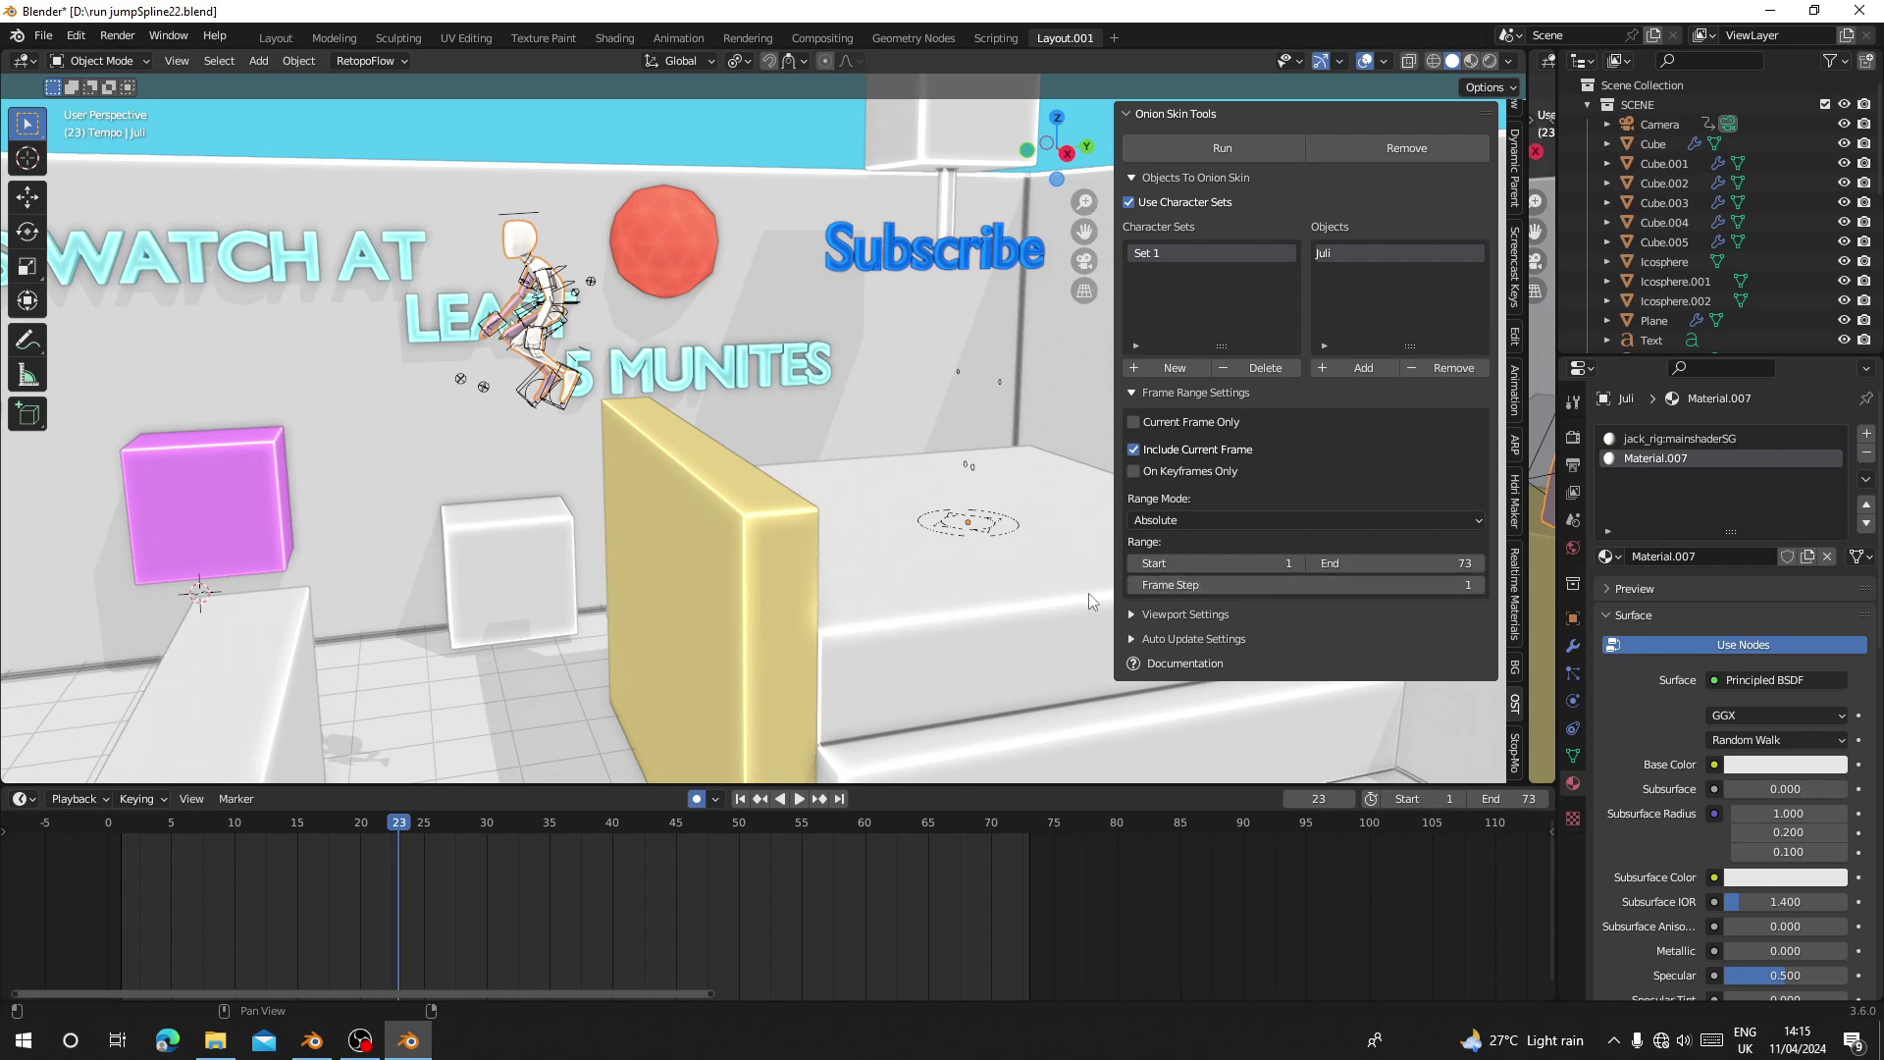
key("Return")
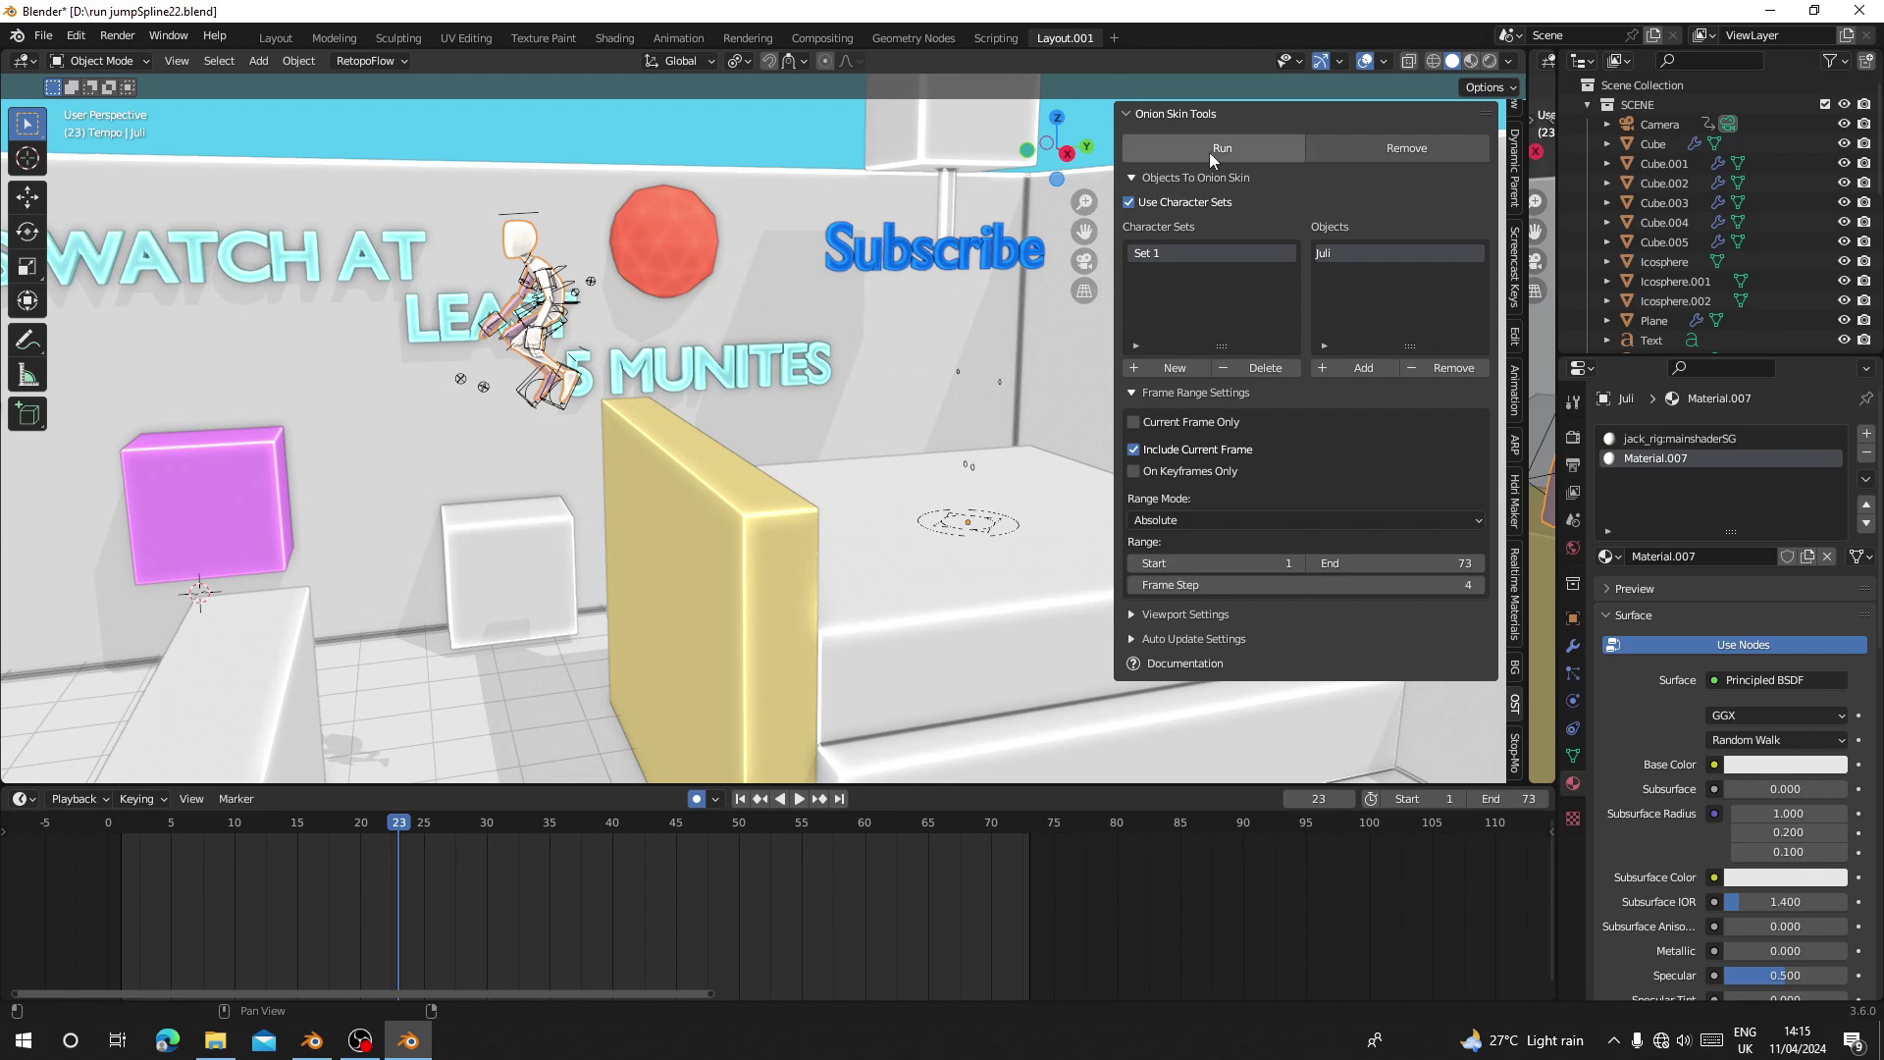
Run Onion Skin Tools to create ghost poses, then replay and scrub the jump to inspect them.
left_click(1210, 151)
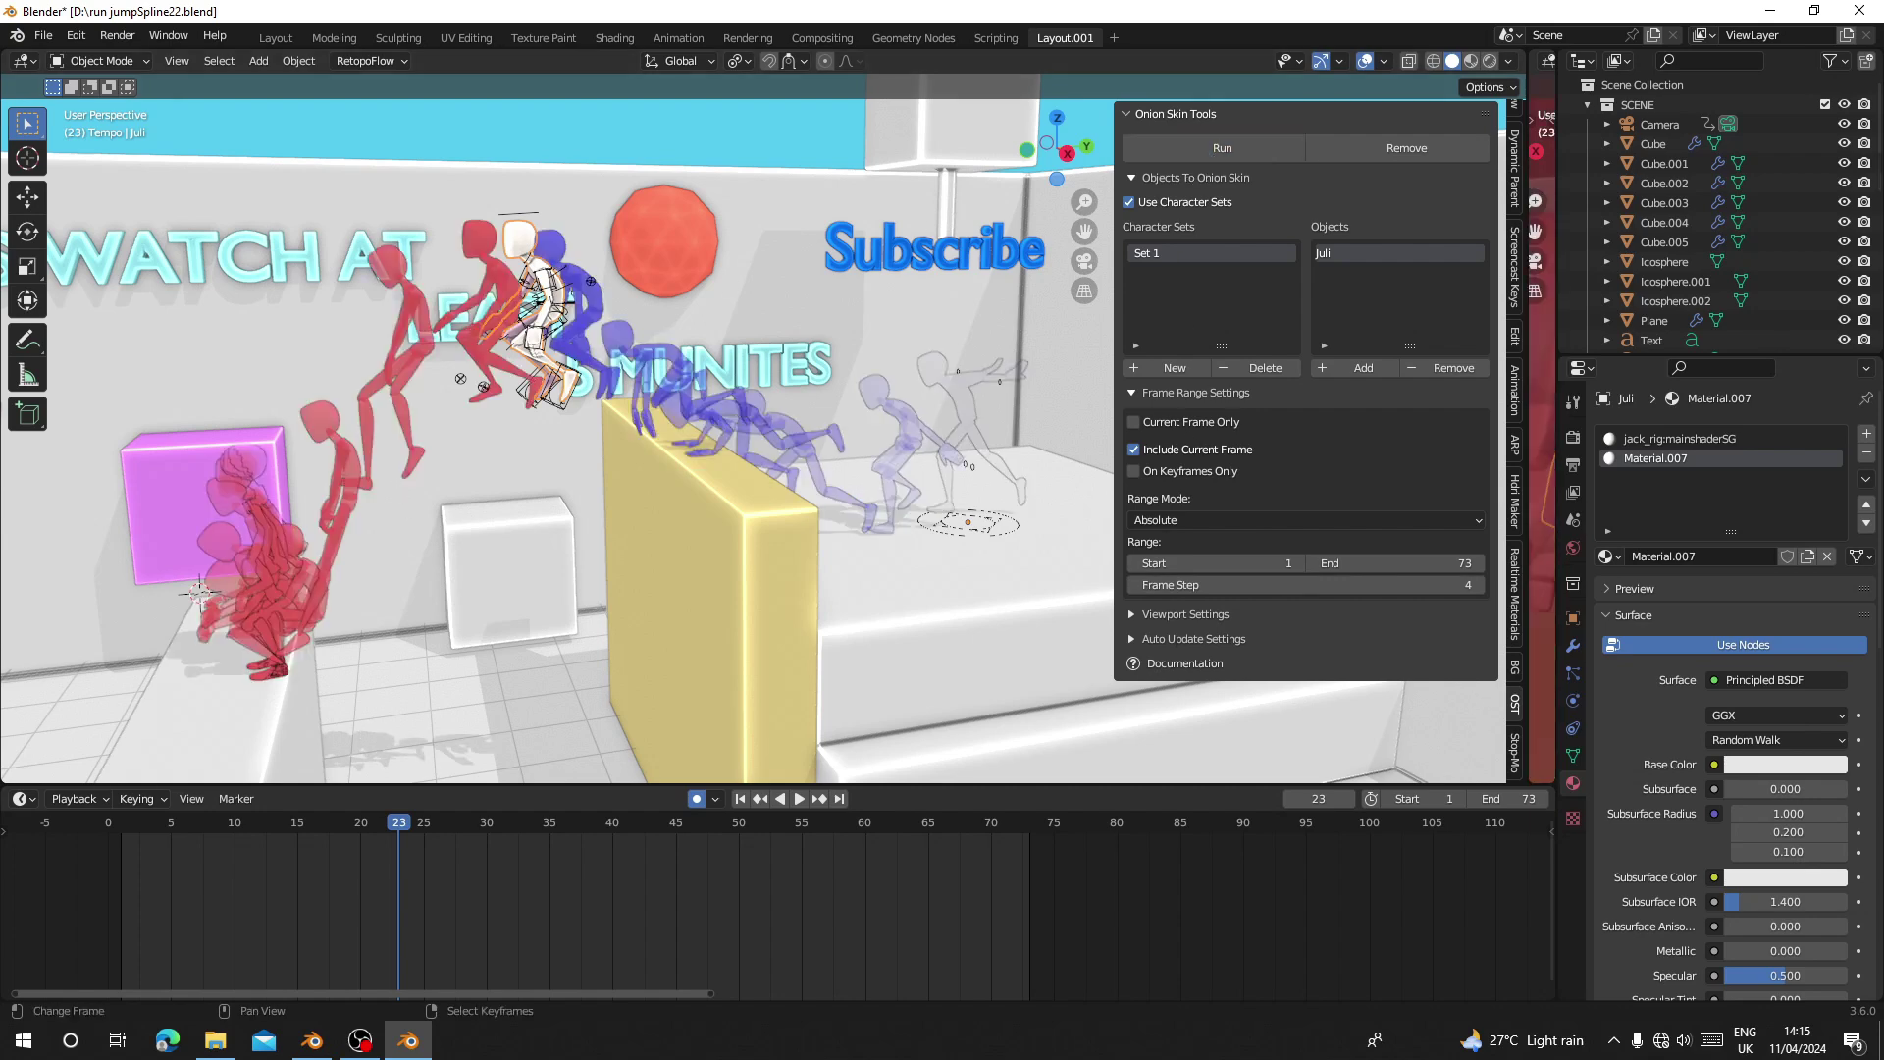
left_click(129, 903)
key("space")
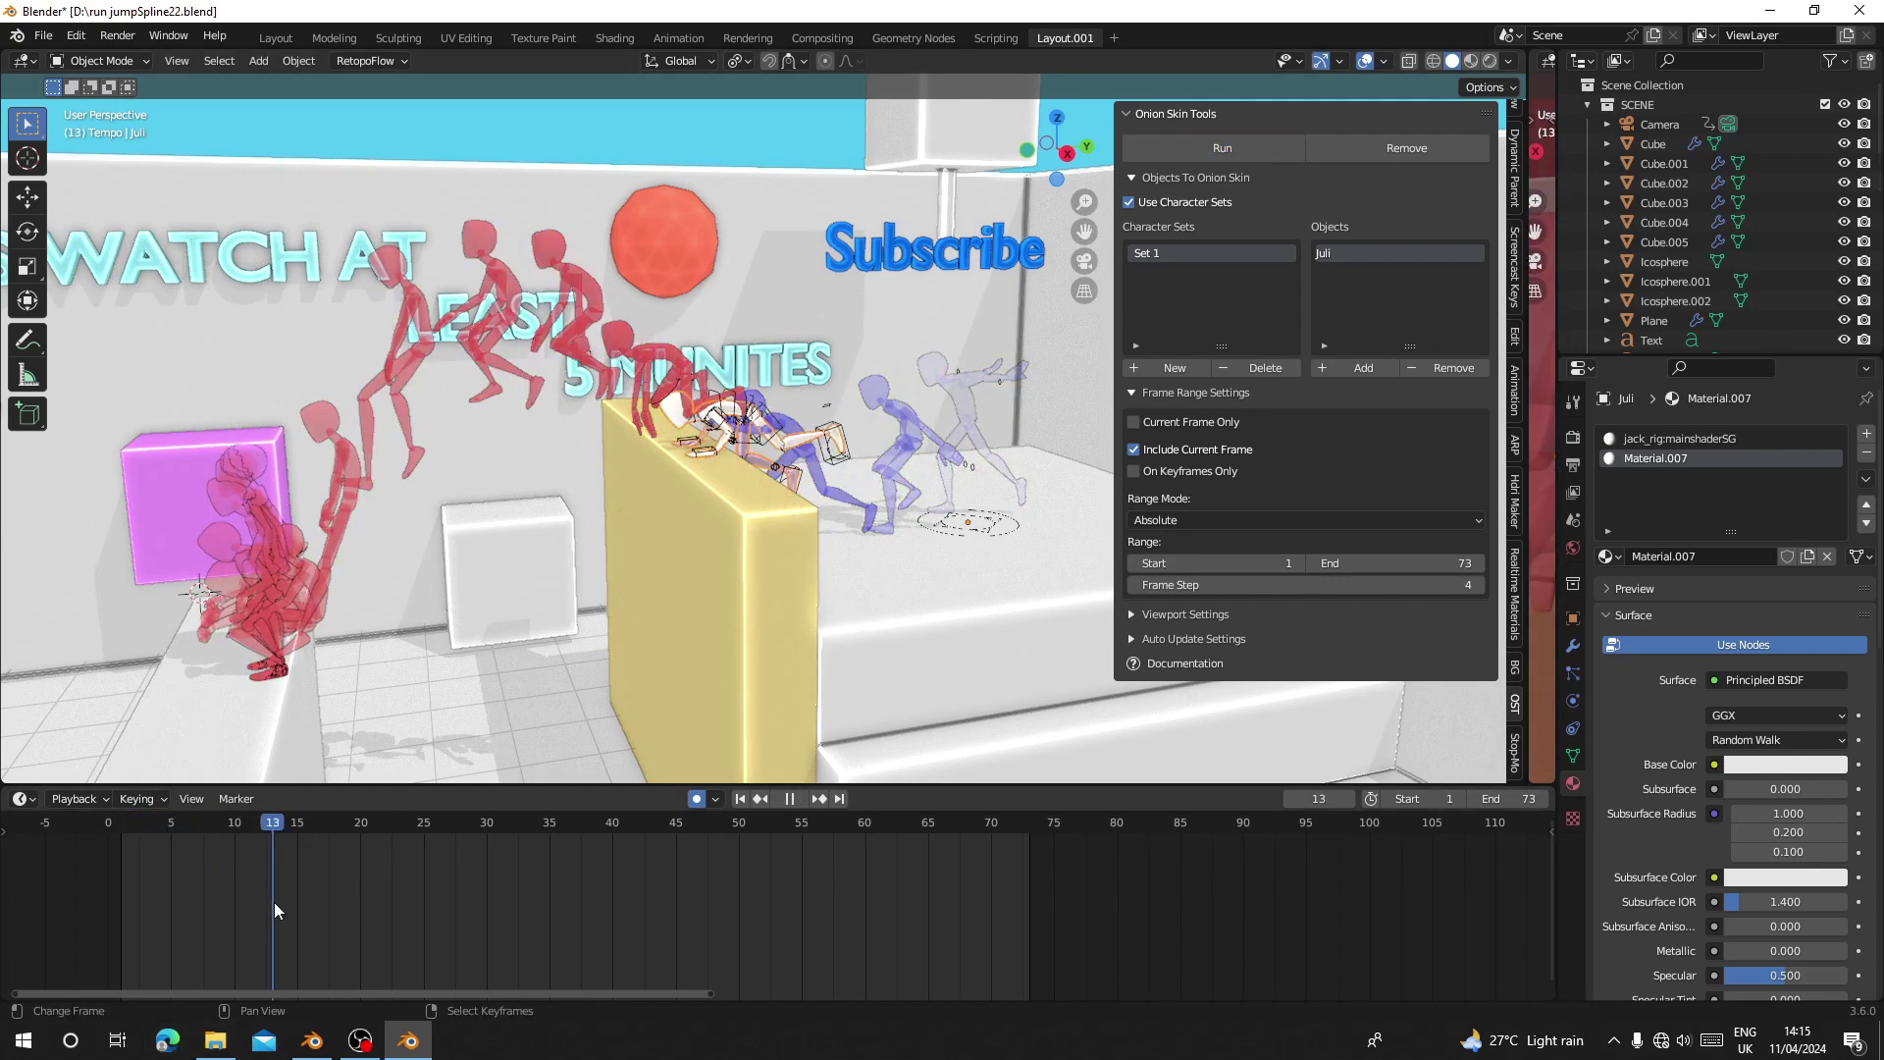
left_click_drag(384, 915, 106, 932)
middle_click_drag(511, 550, 599, 537)
key("space")
scroll(593, 695, "up", 2)
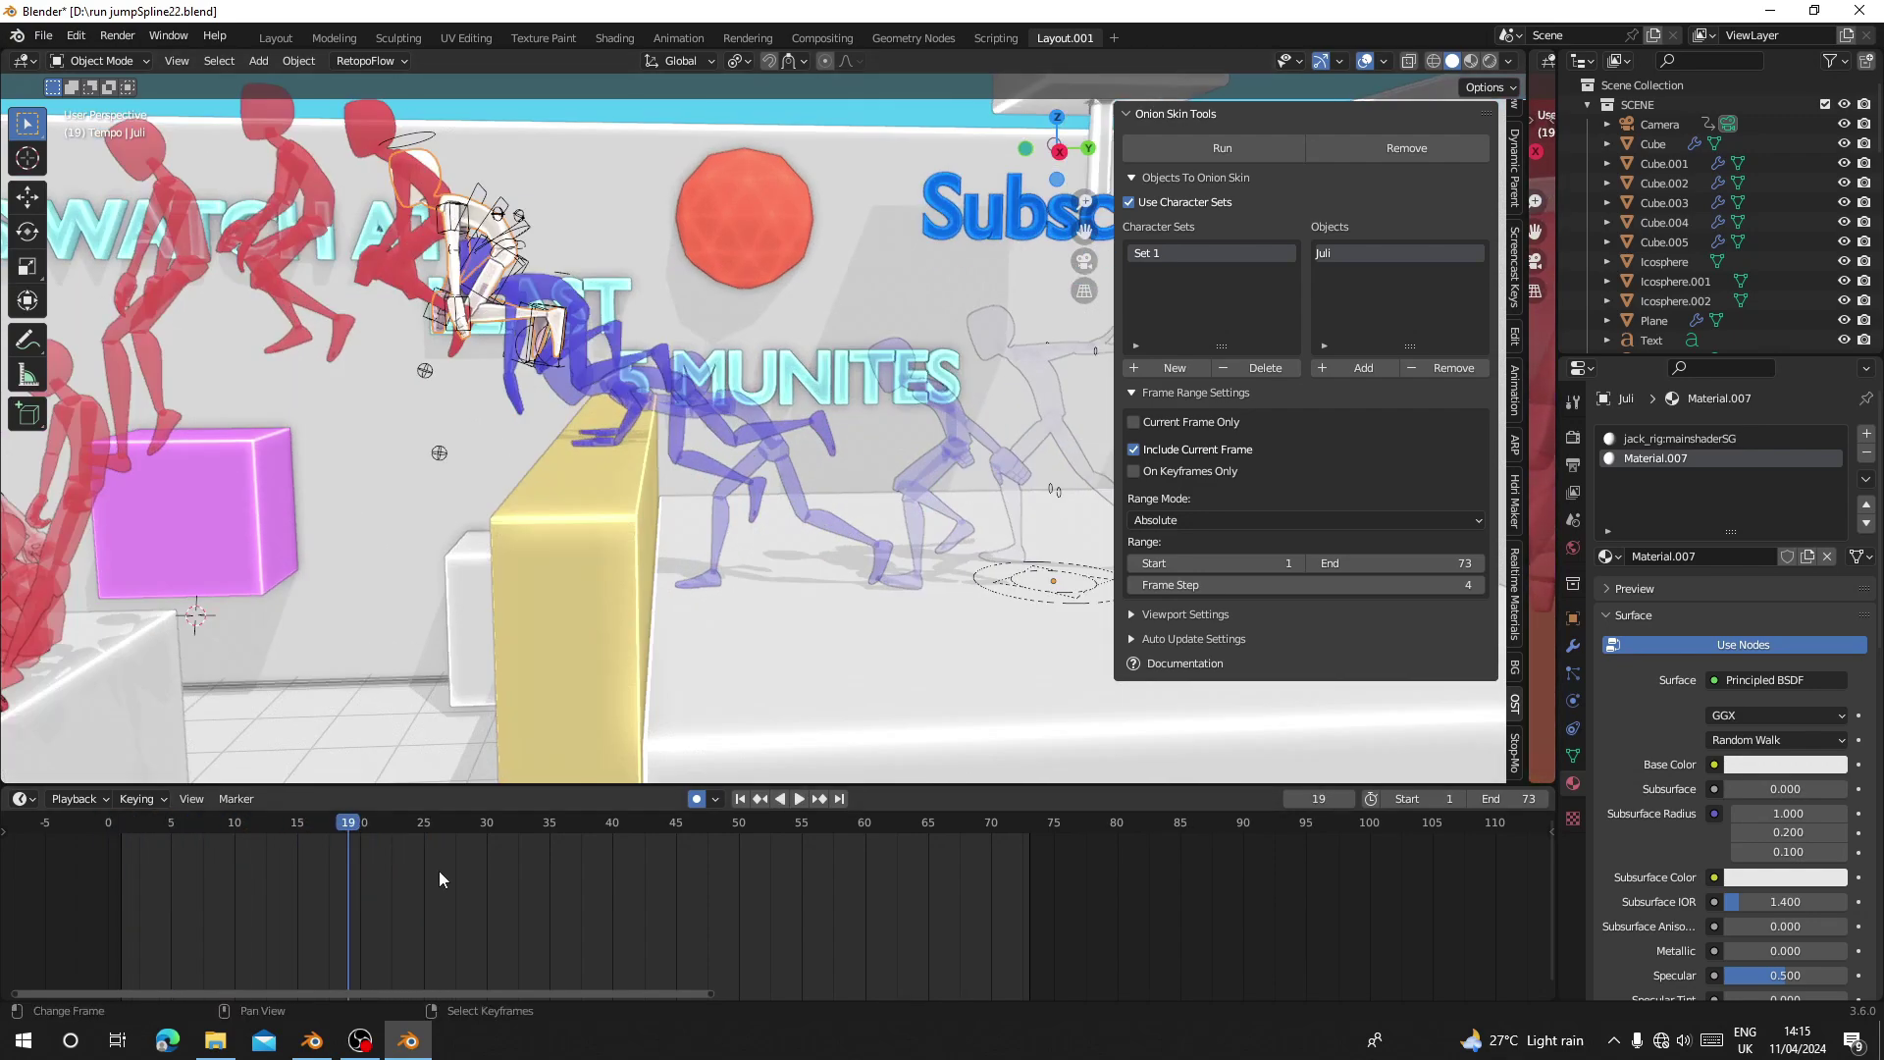
left_click_drag(361, 893, 393, 916)
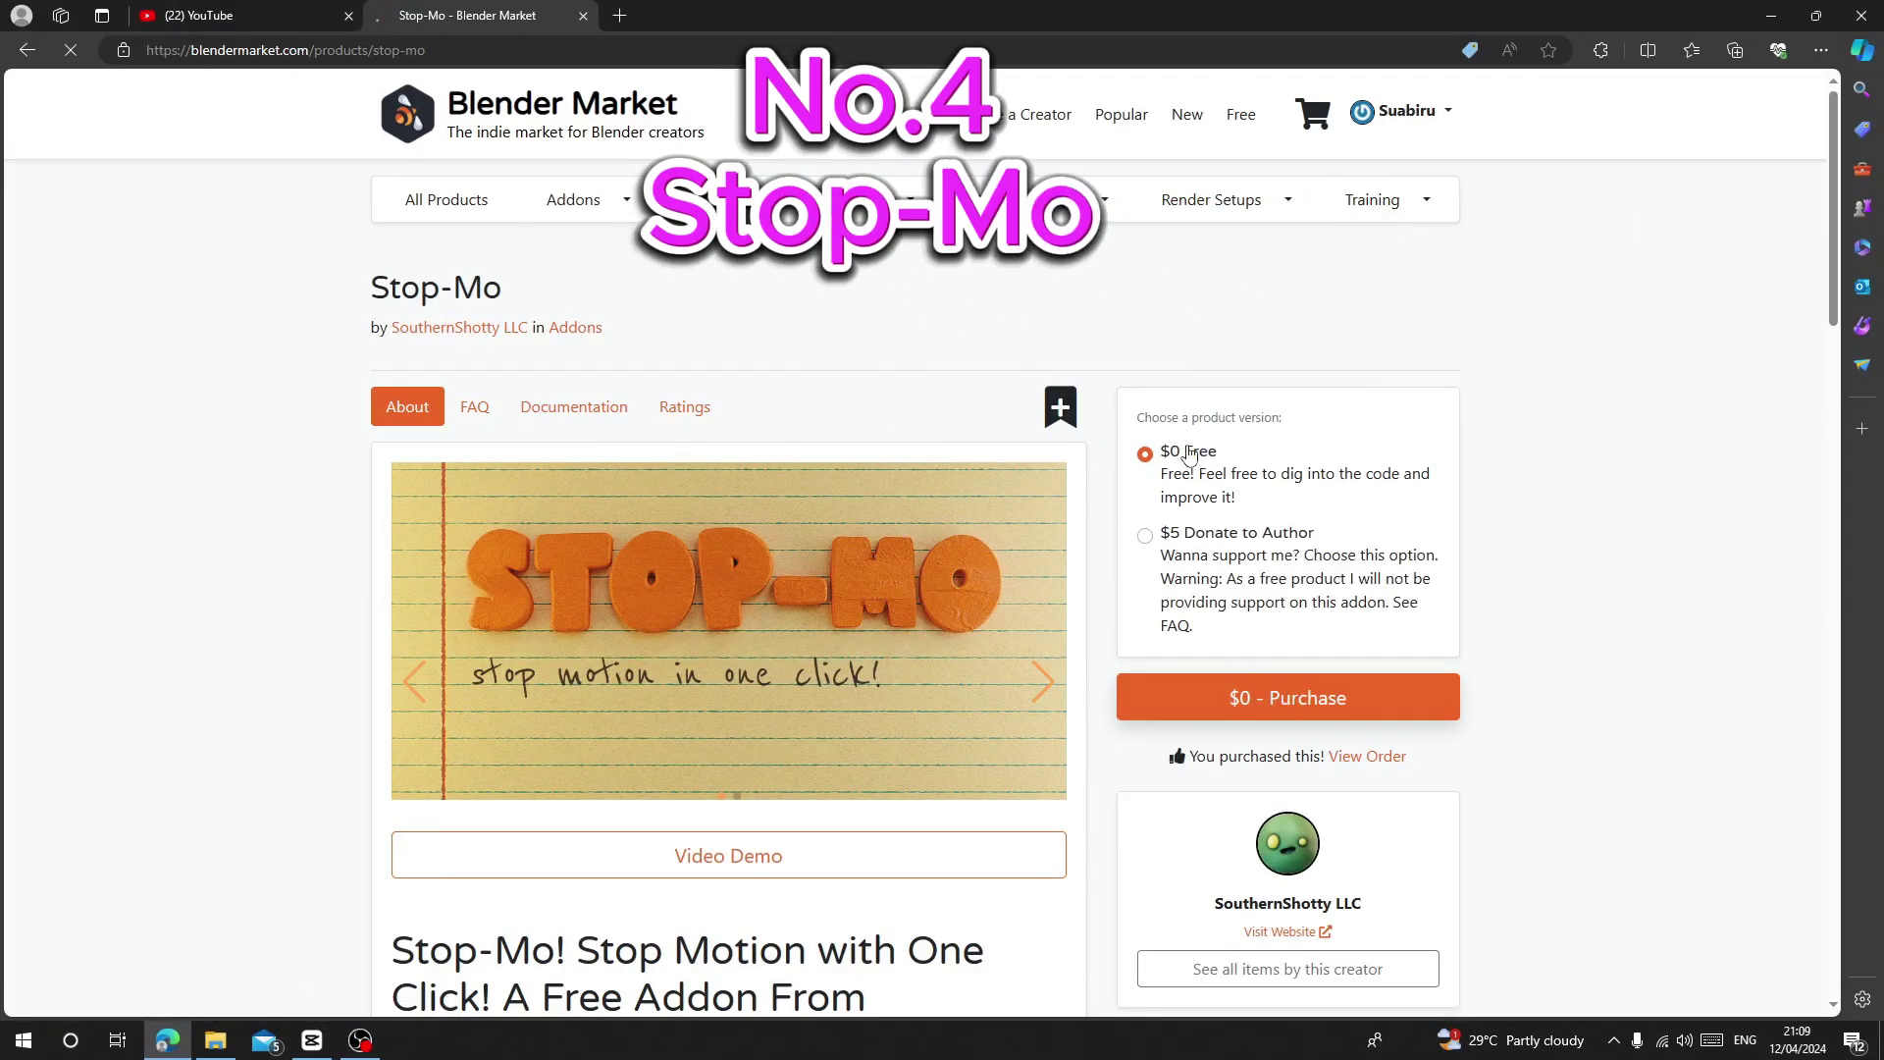
Advance the Stop-Mo product image carousel and scroll through the page description.
left_click(1043, 684)
scroll(656, 510, "down", 9)
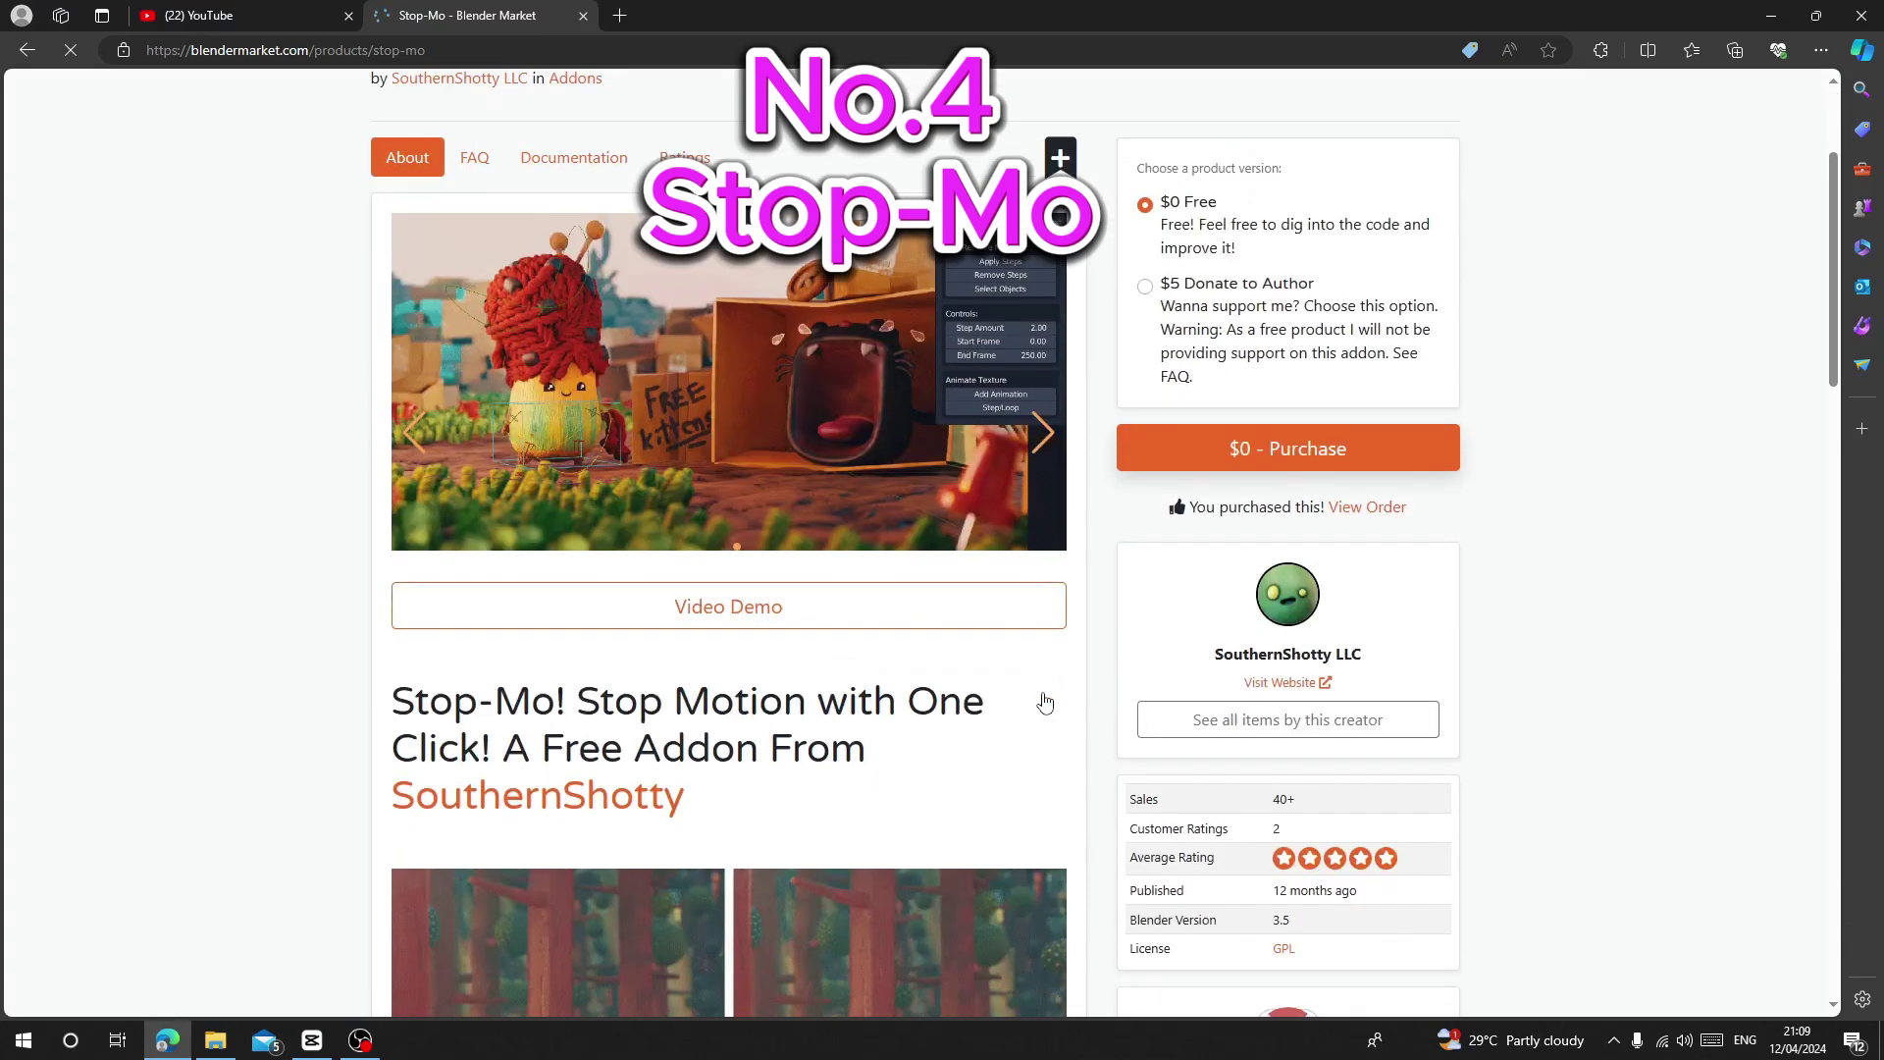
scroll(489, 491, "up", 1)
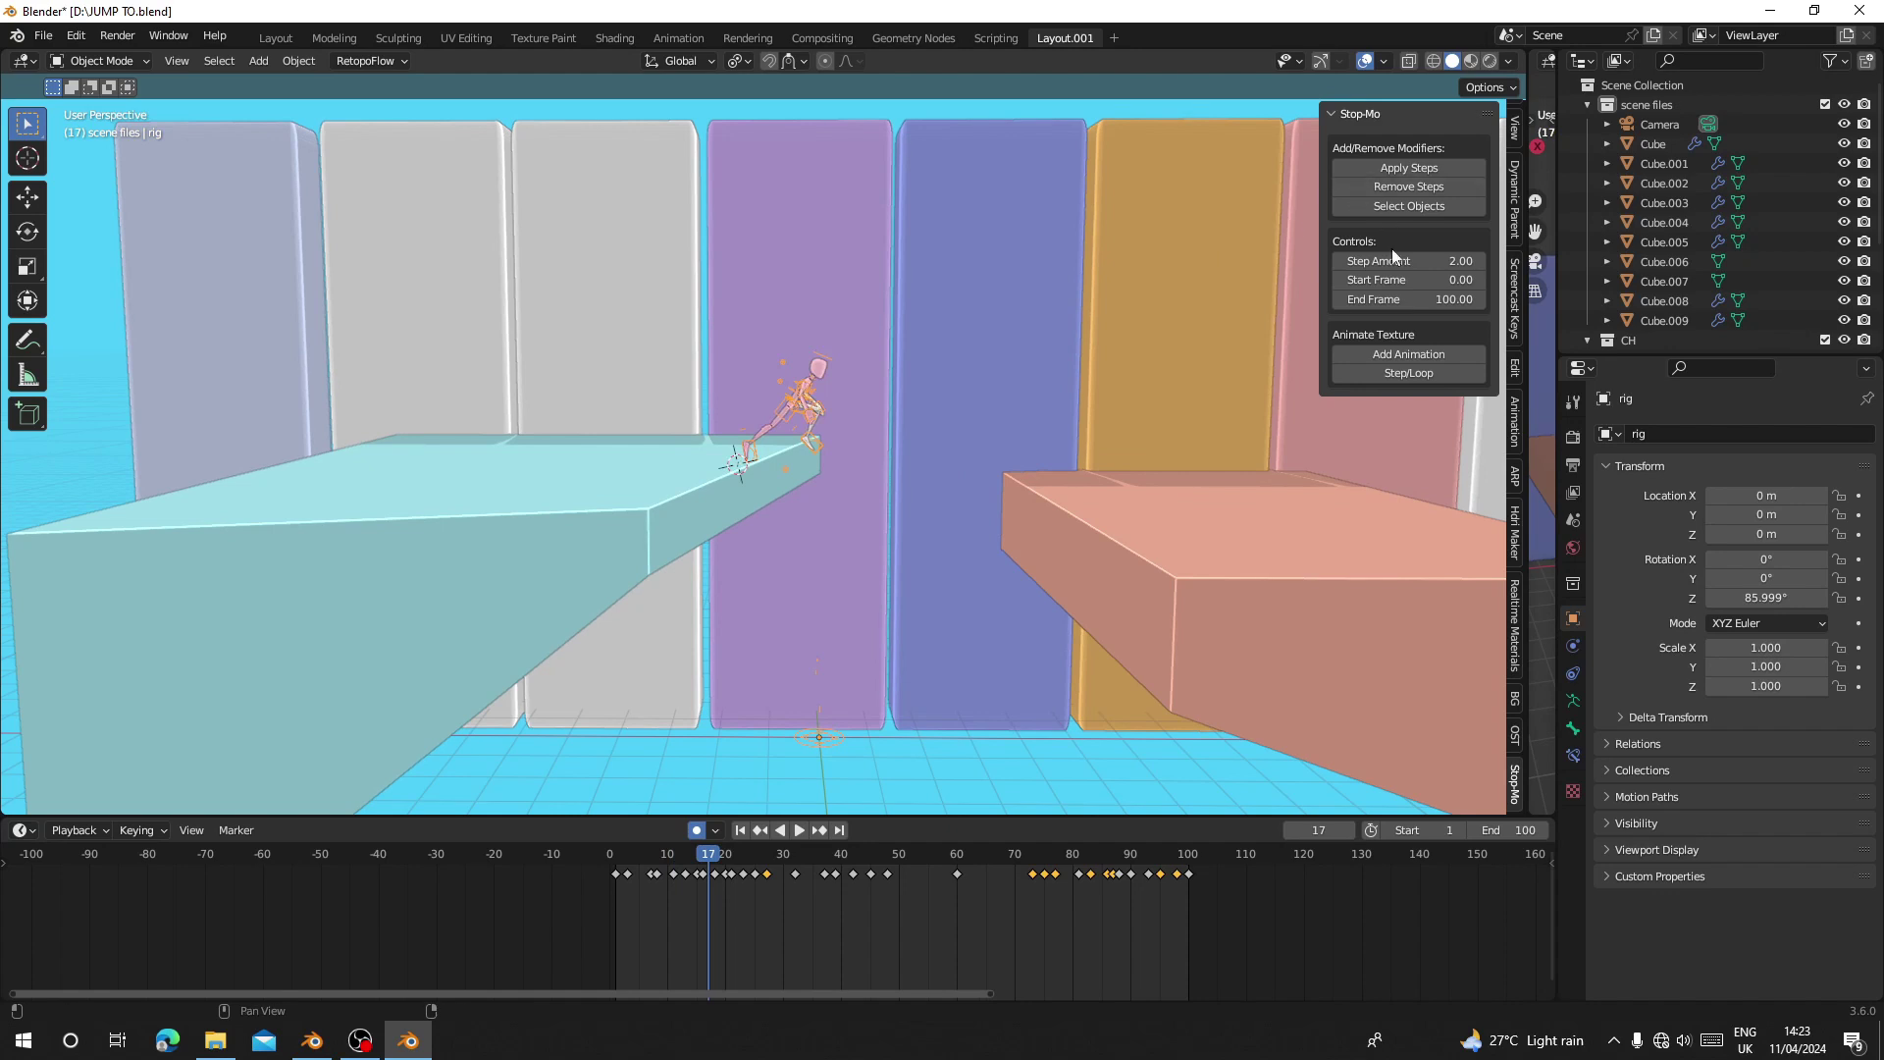
Set the Stop-Mo step amount to 1.00 and stop playback at frame 1.
left_click(1393, 259)
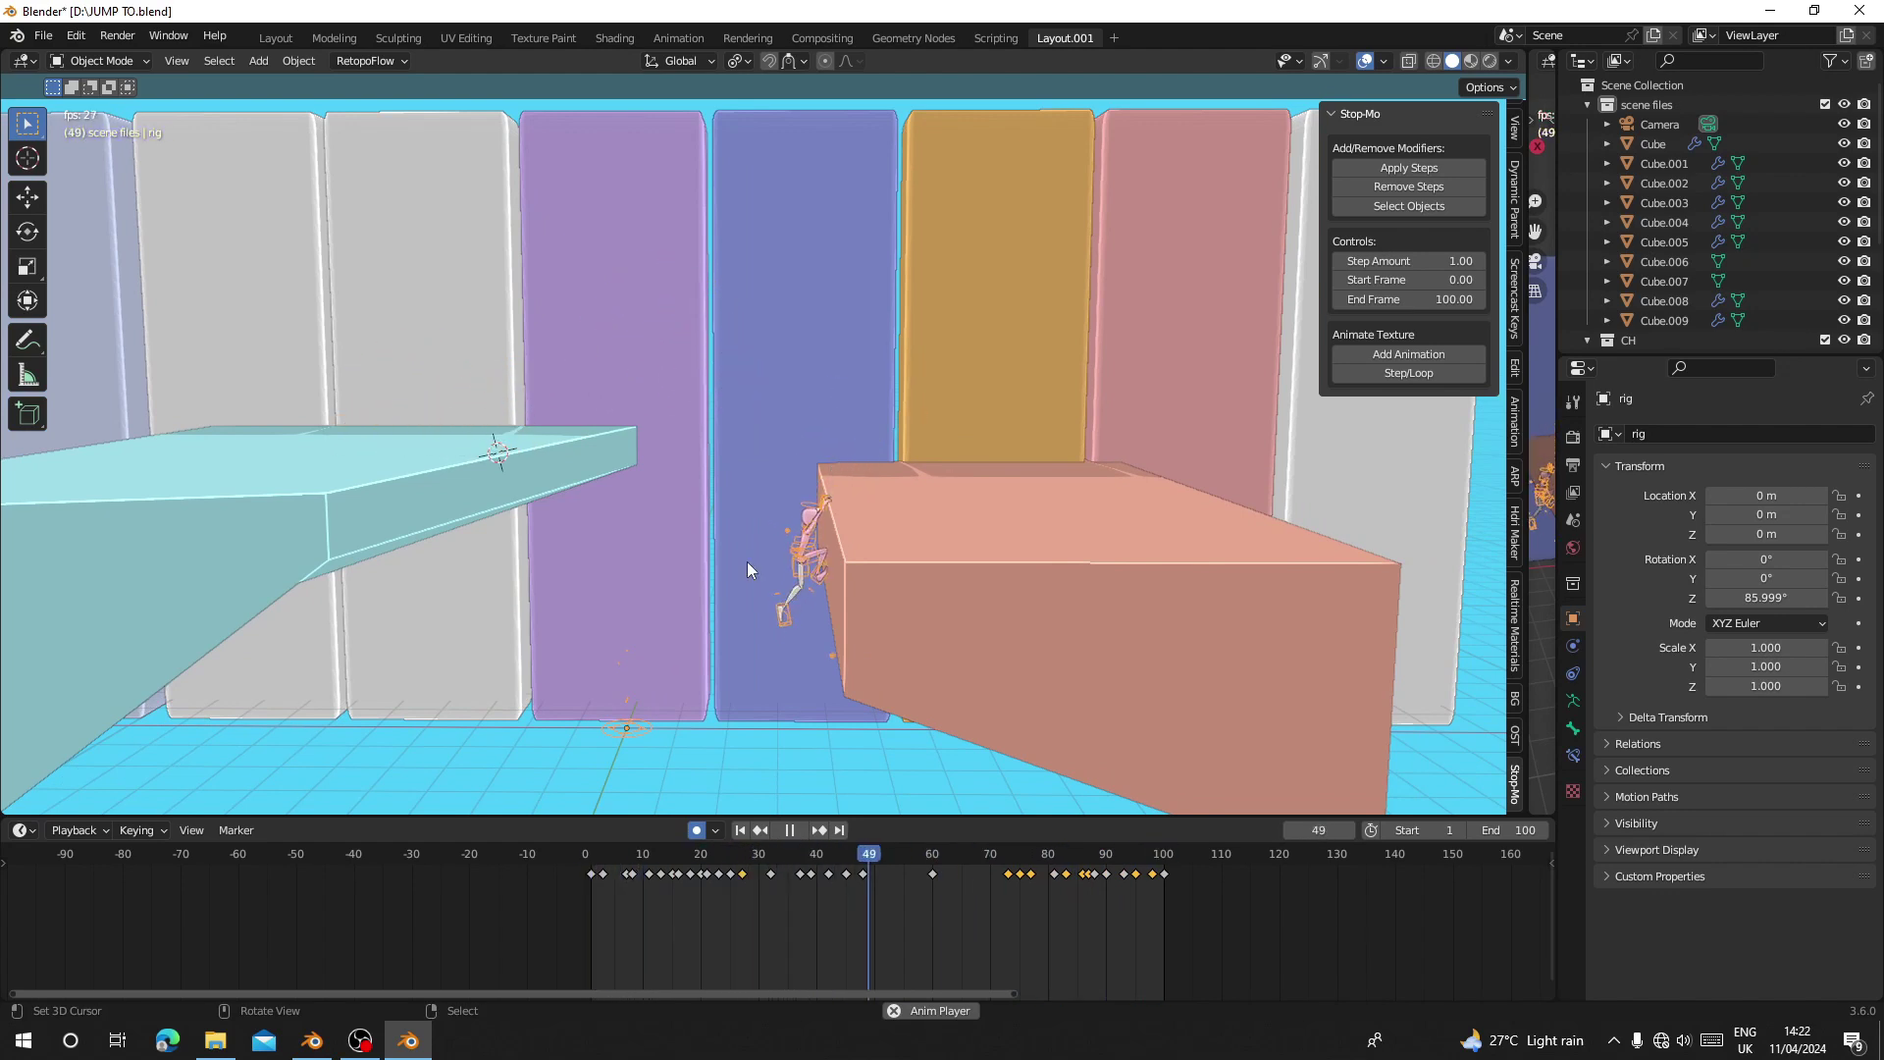
scroll(758, 569, "up", 2)
key("Escape")
Zoom in on the ledge and select the character's rig rather than its mesh.
middle_click_drag(630, 533, 792, 526, "shift")
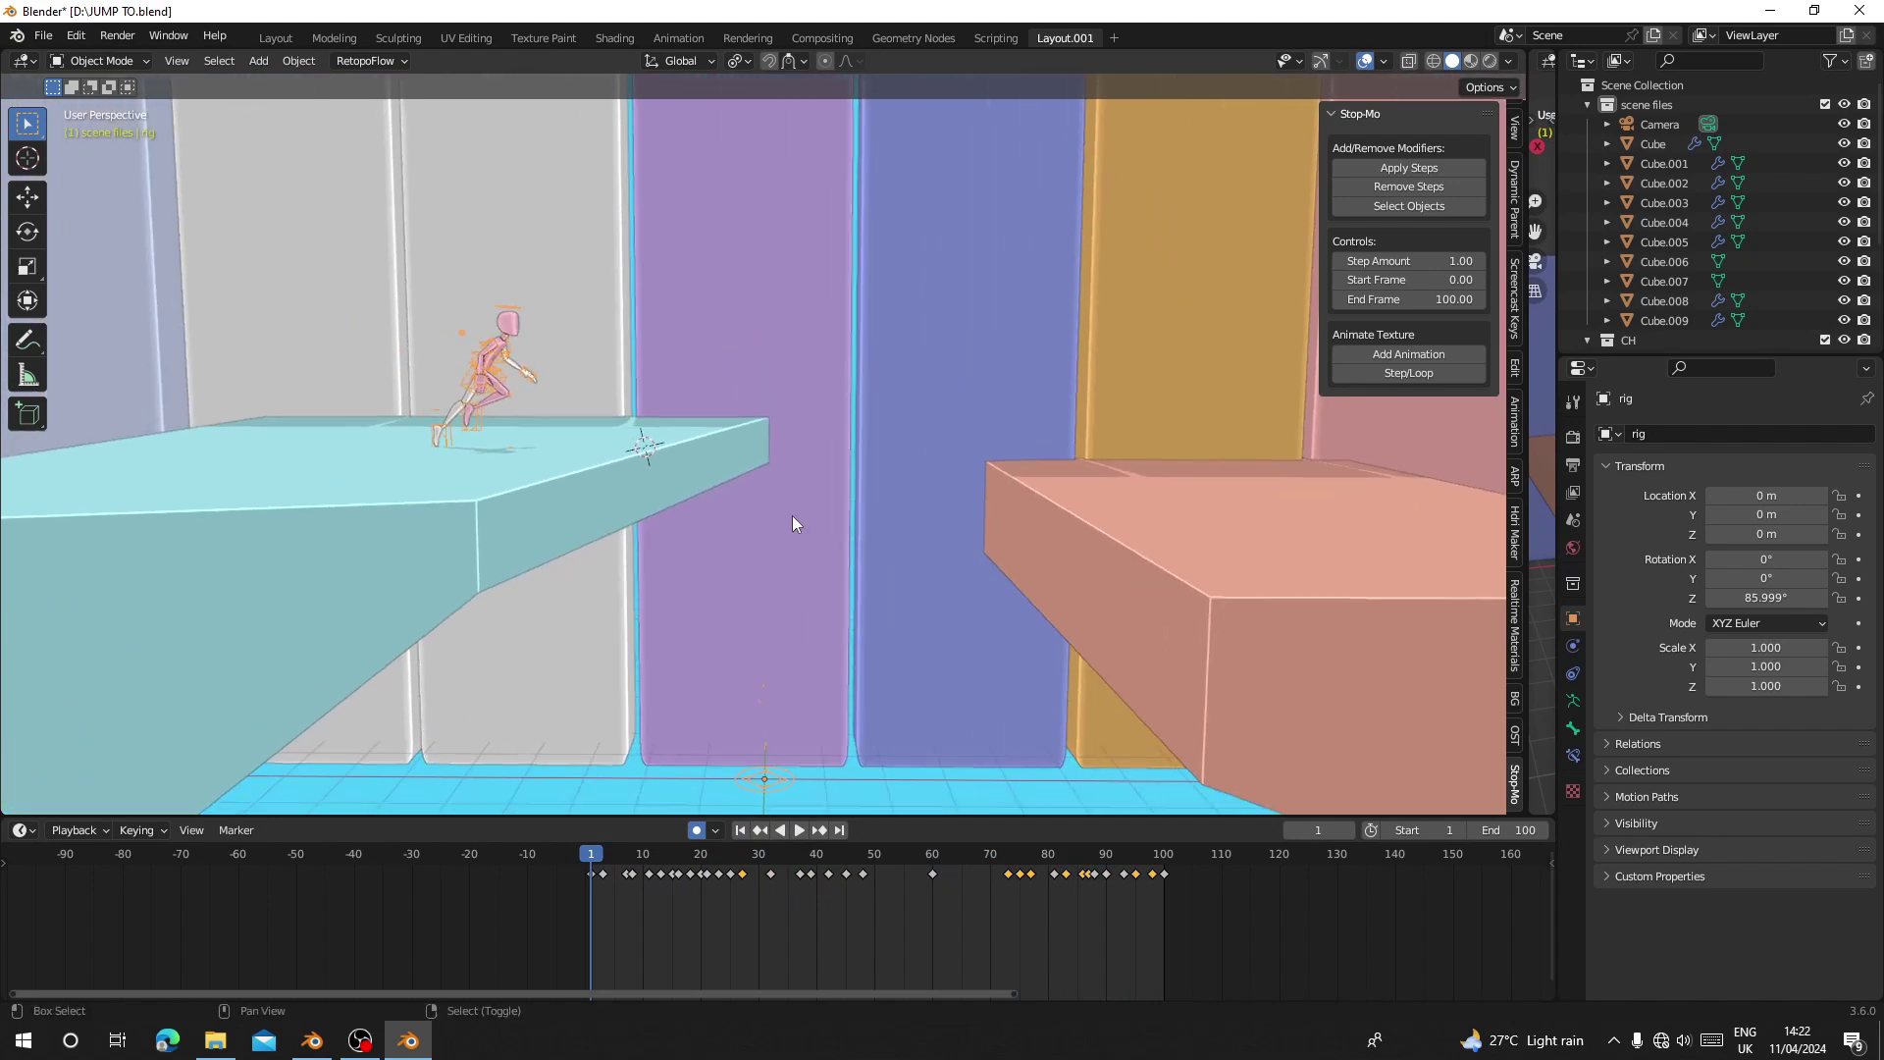
scroll(792, 526, "up", 3)
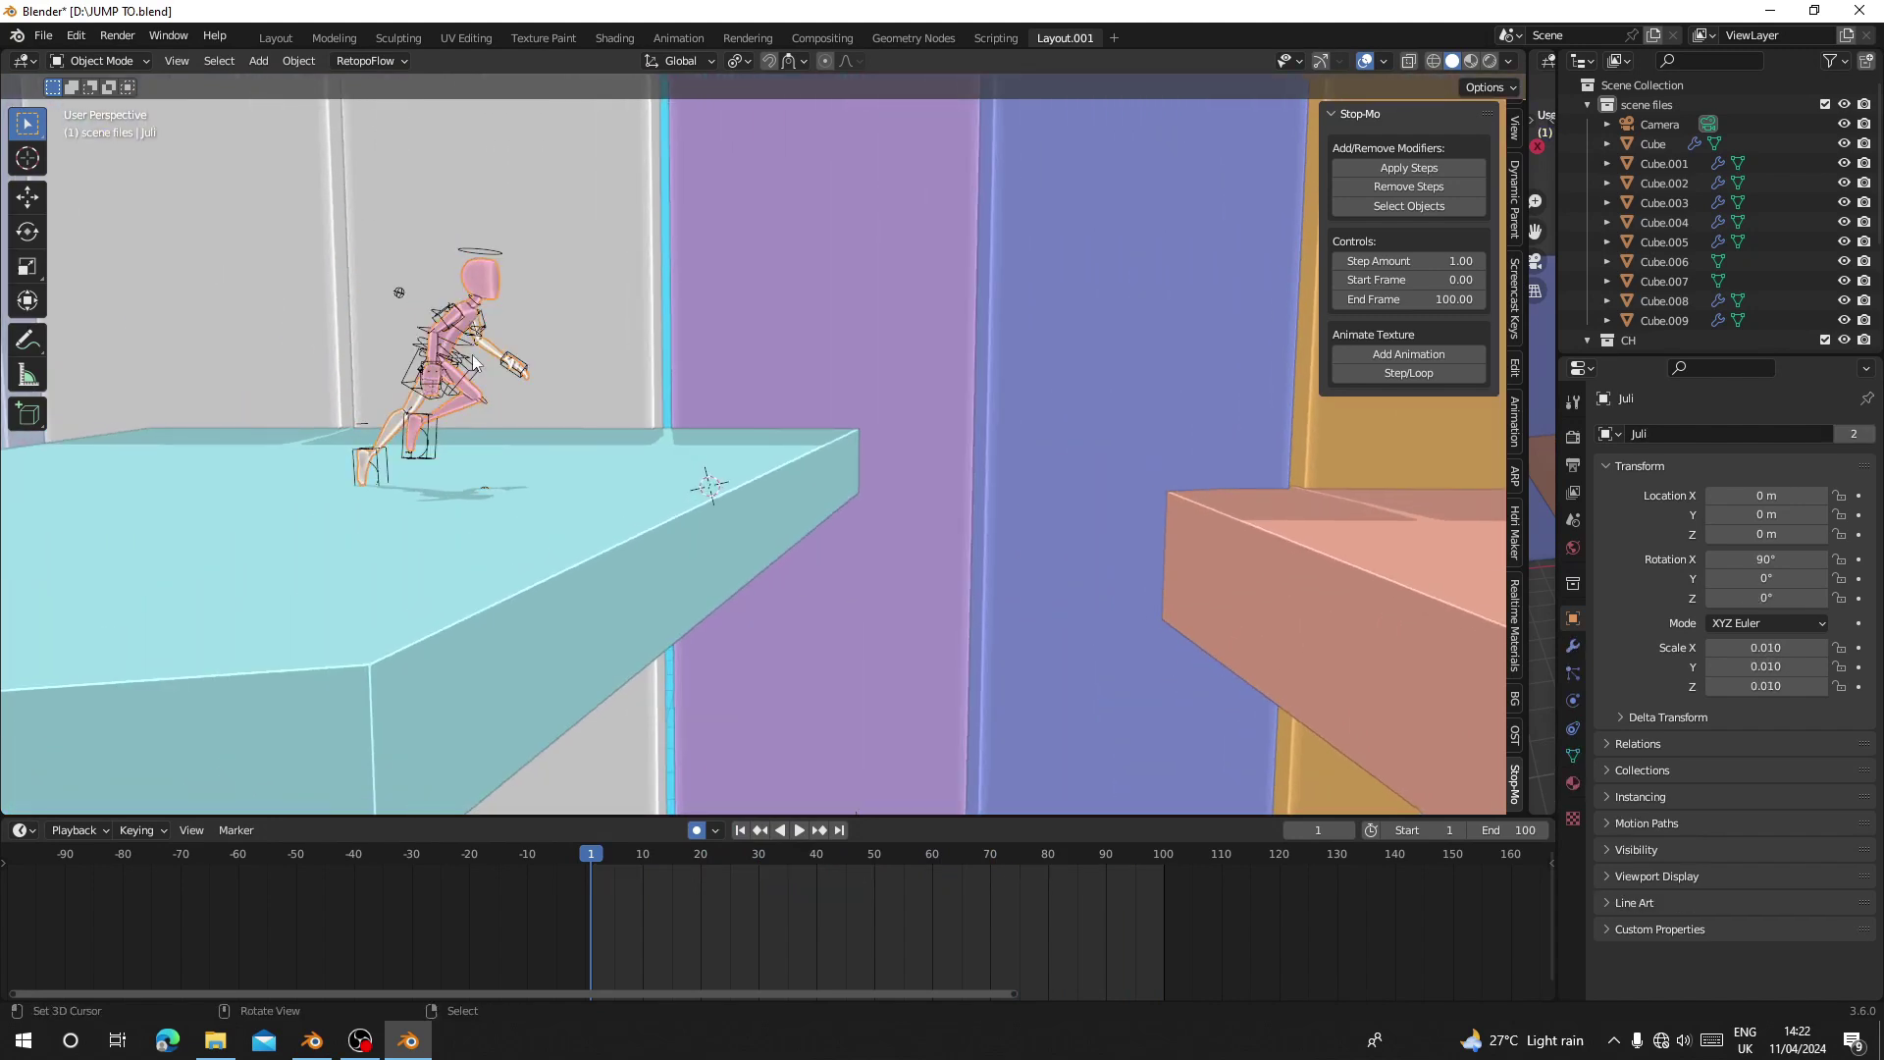
left_click(528, 345)
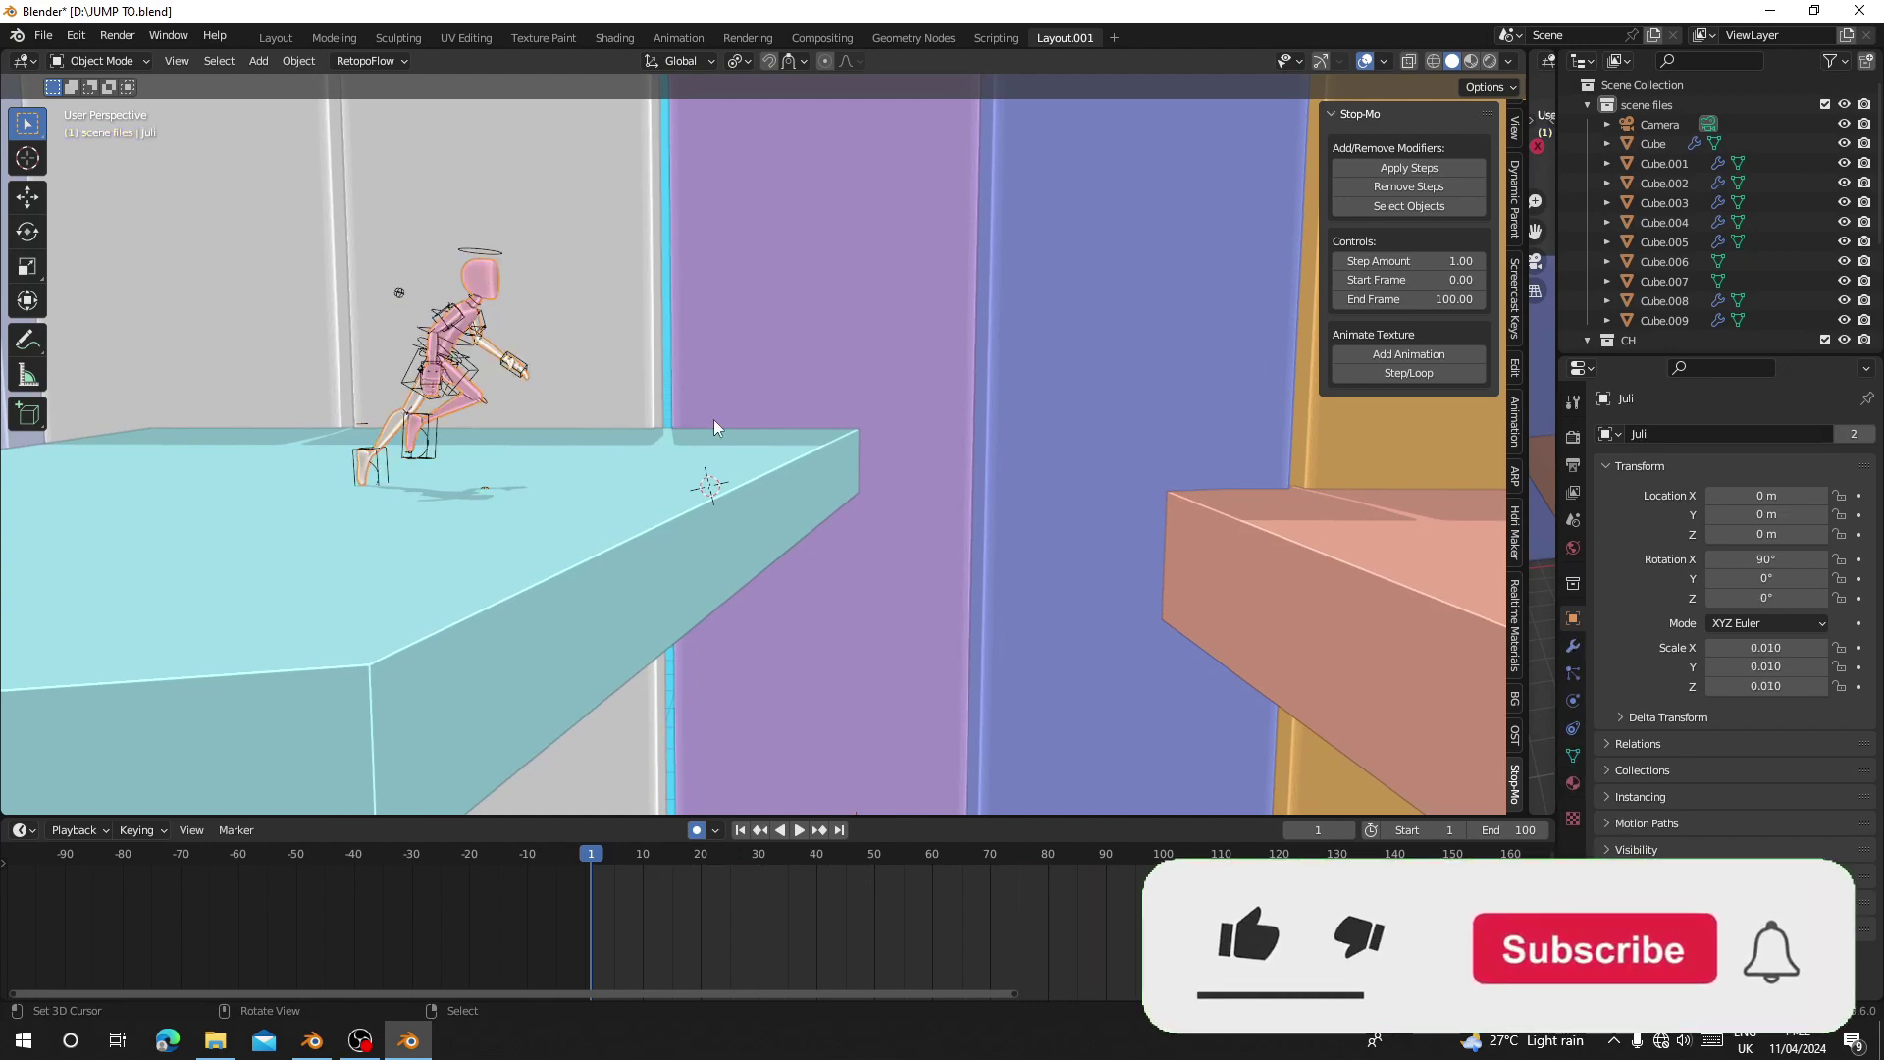
left_click(470, 361)
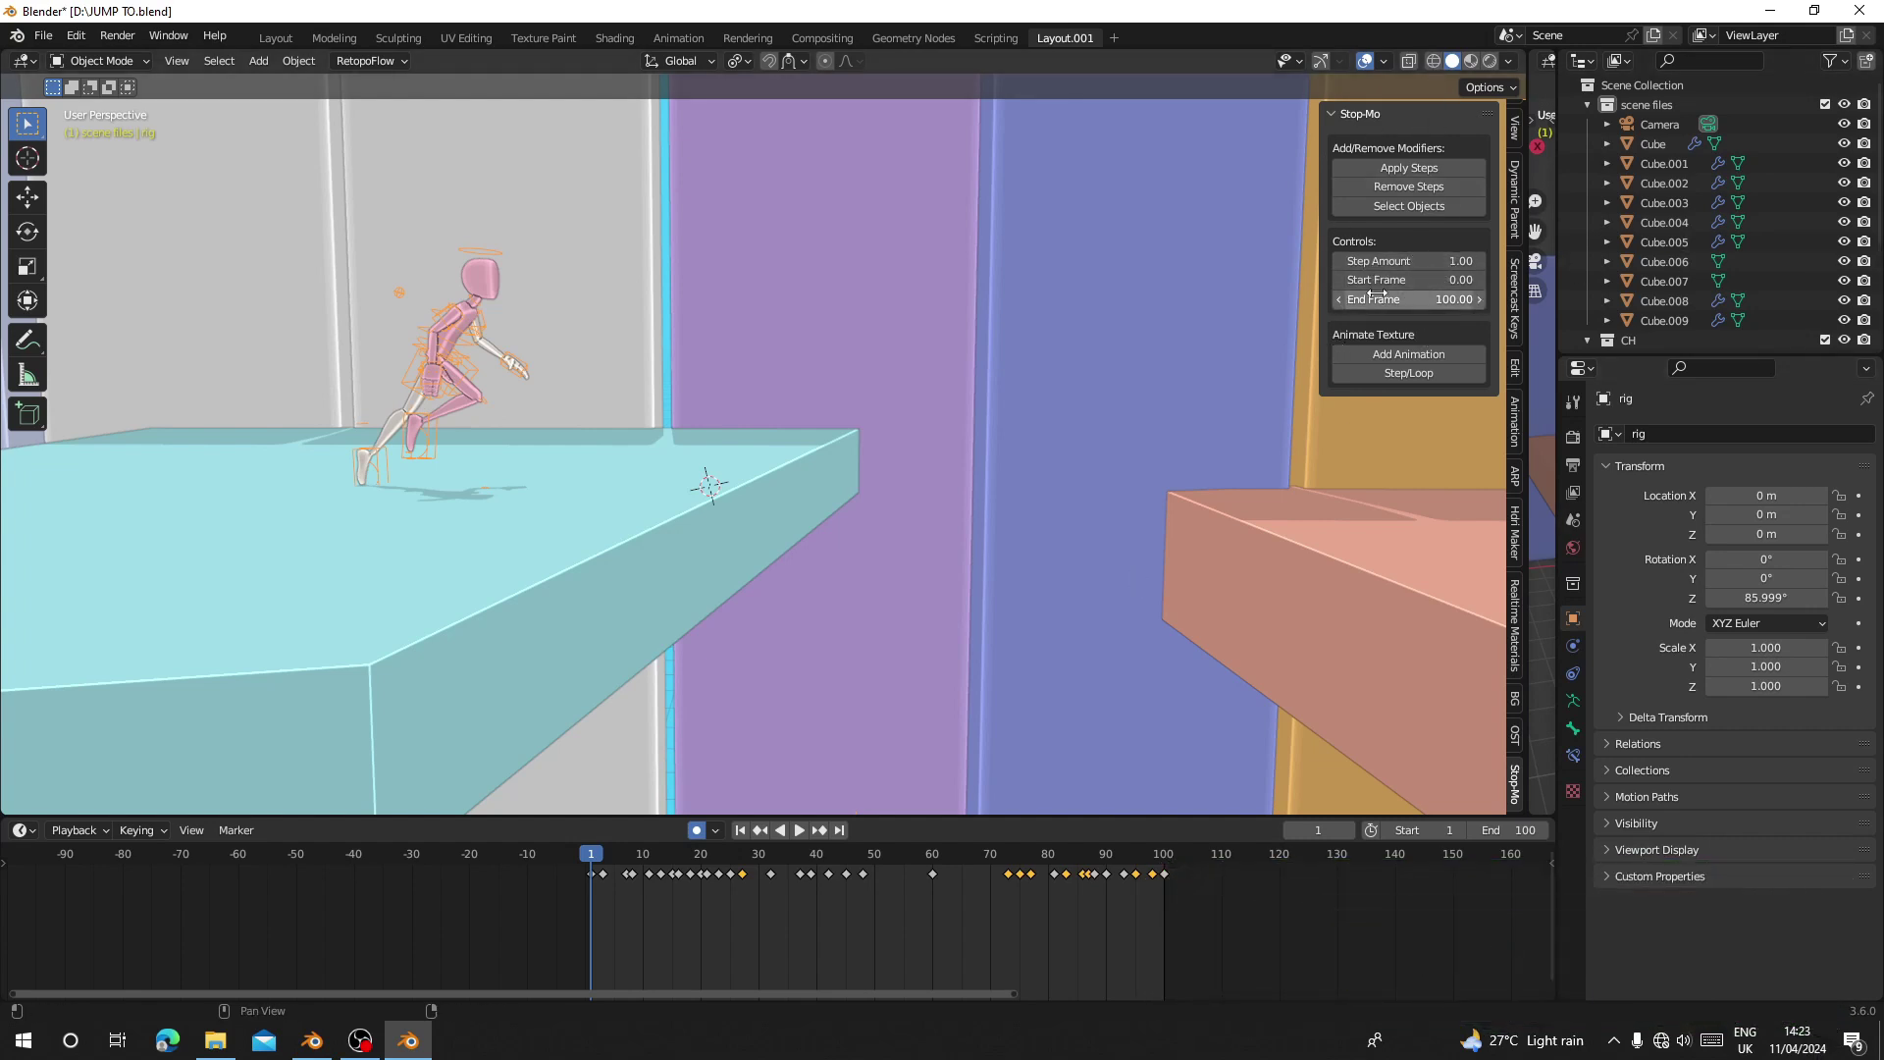
Pan the timeline to its start and bring the rig's jump to frame 10.
scroll(644, 958, "up", 5)
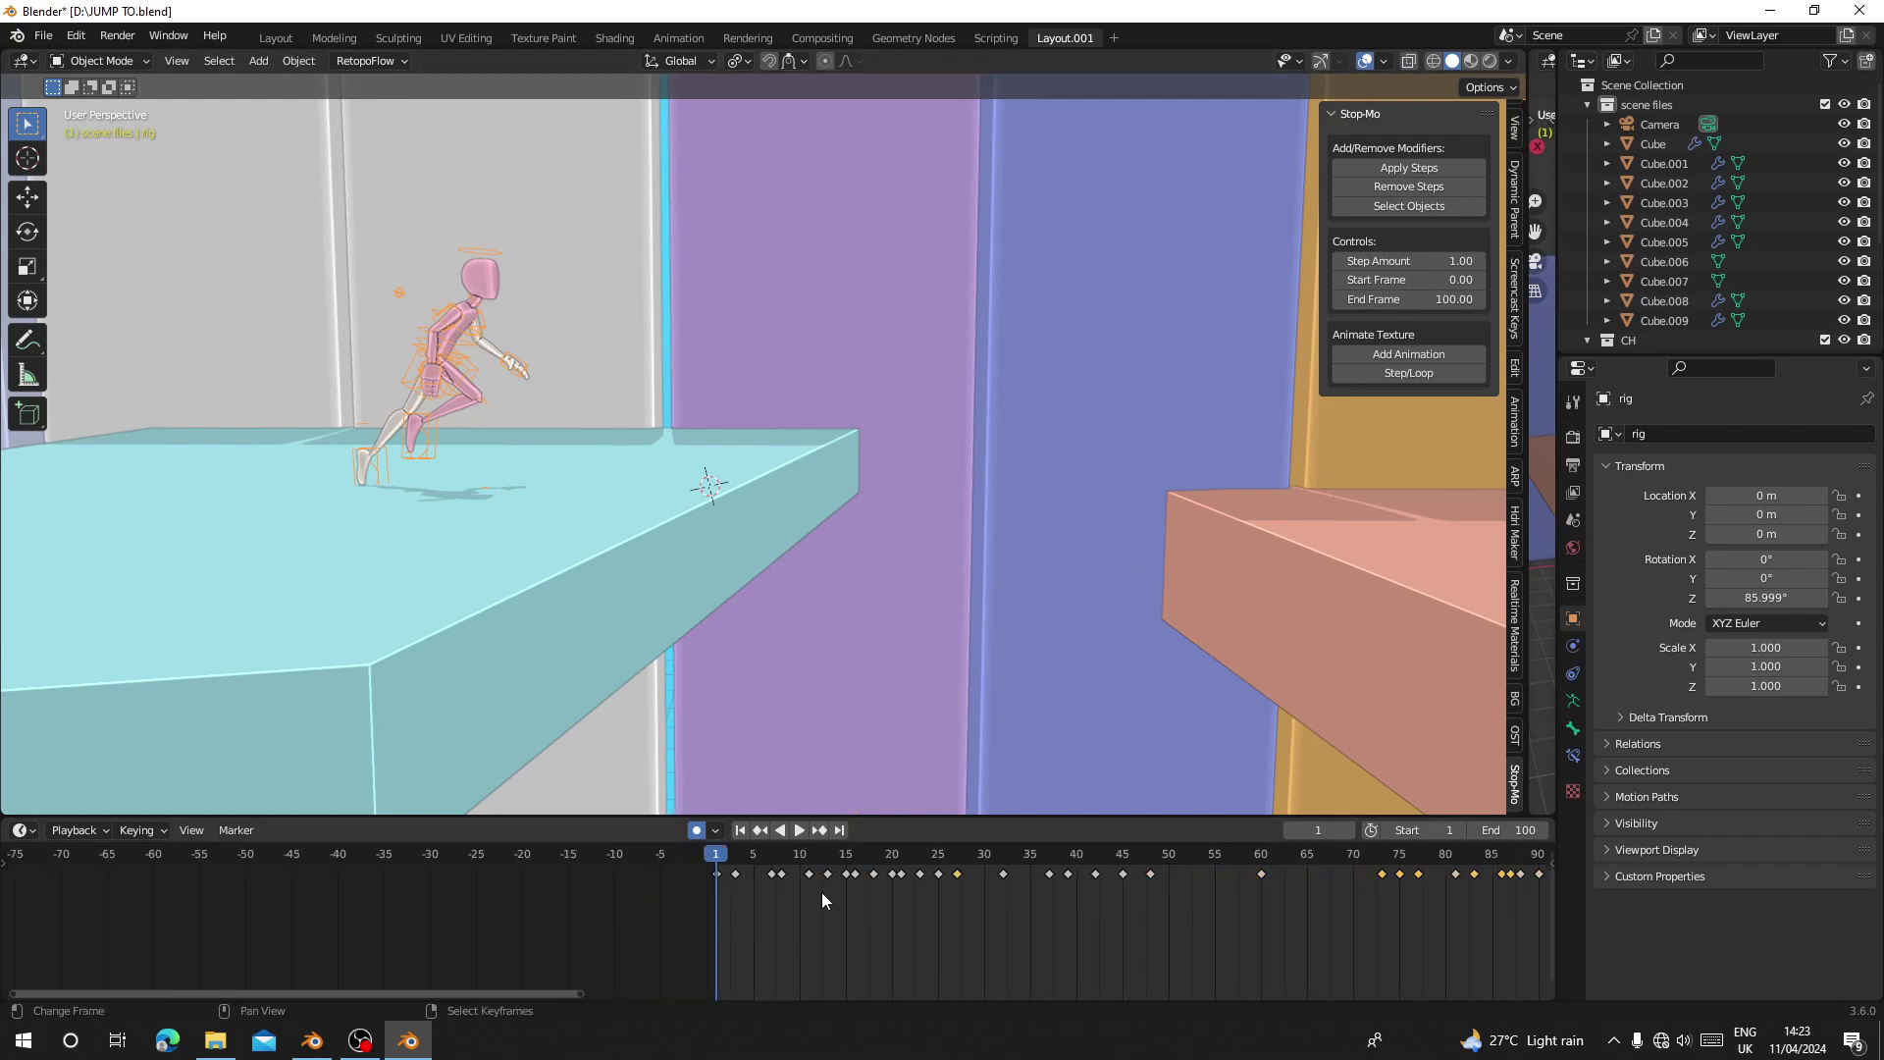
middle_click_drag(712, 891, 353, 878)
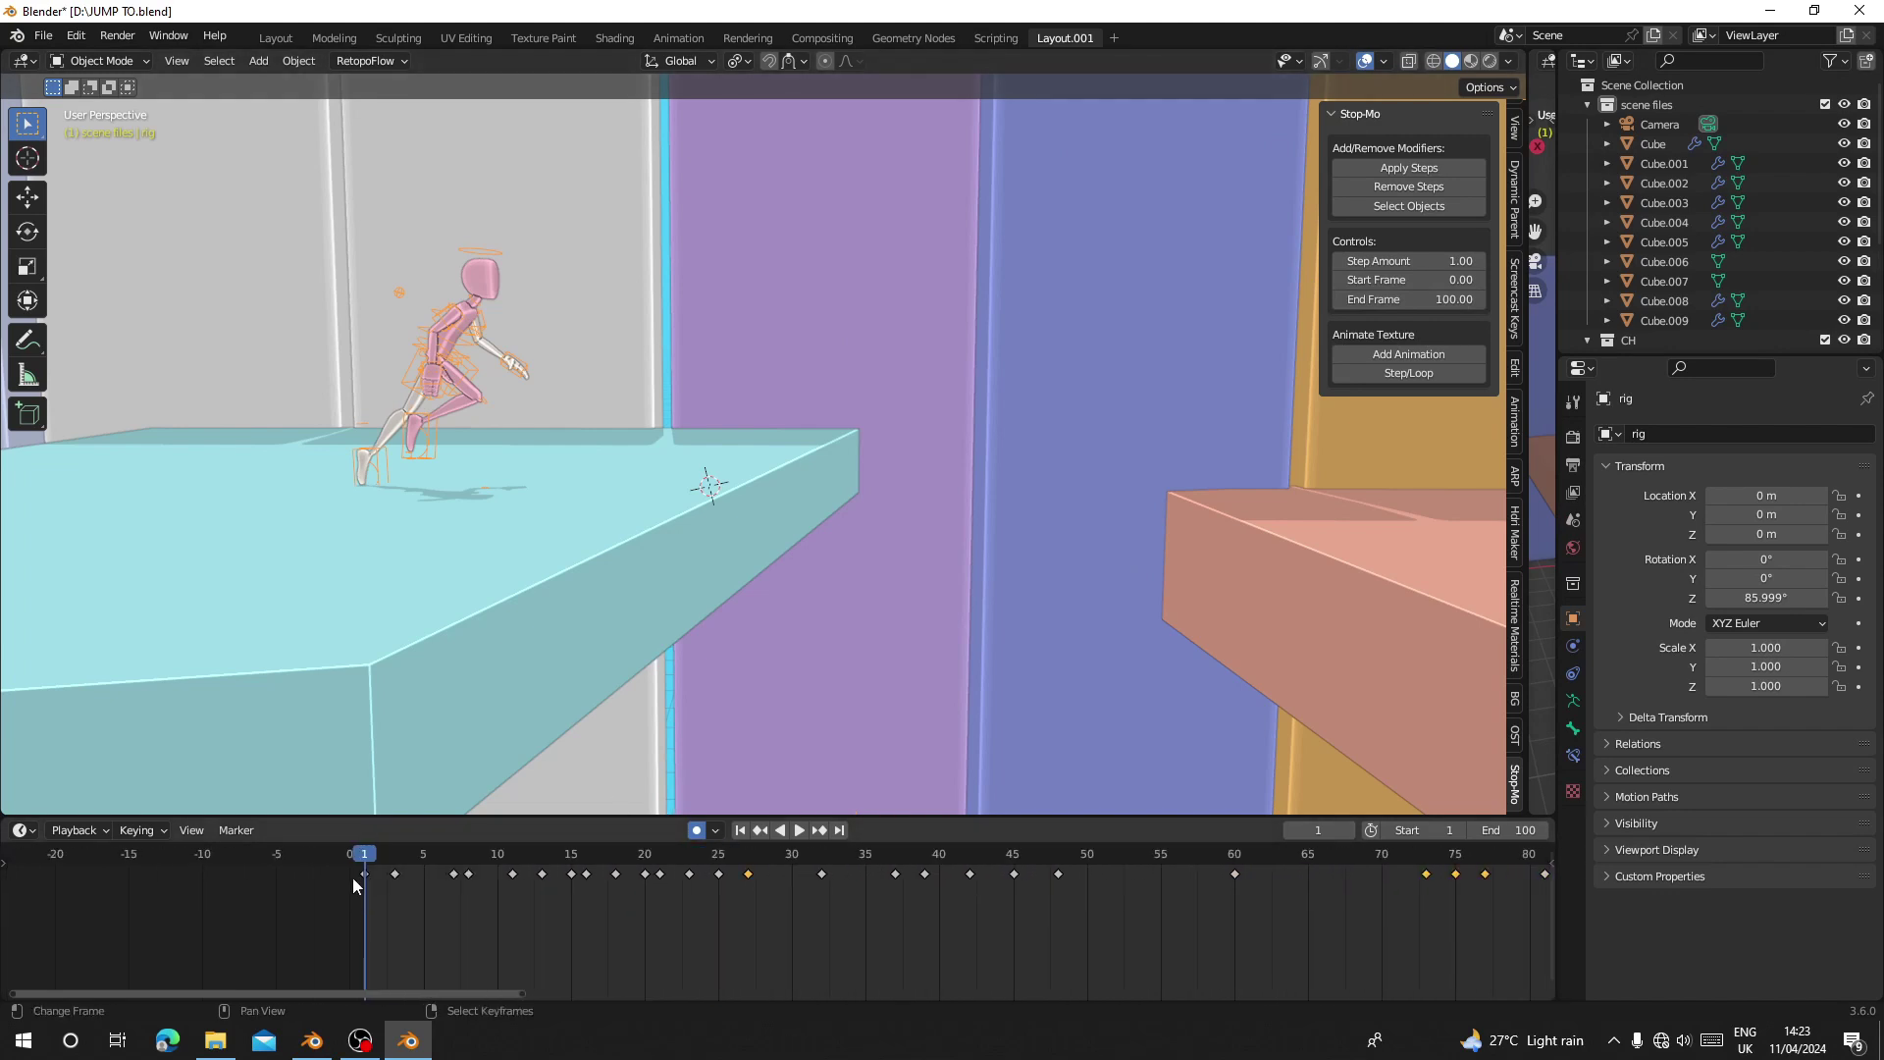
left_click_drag(406, 864, 498, 866)
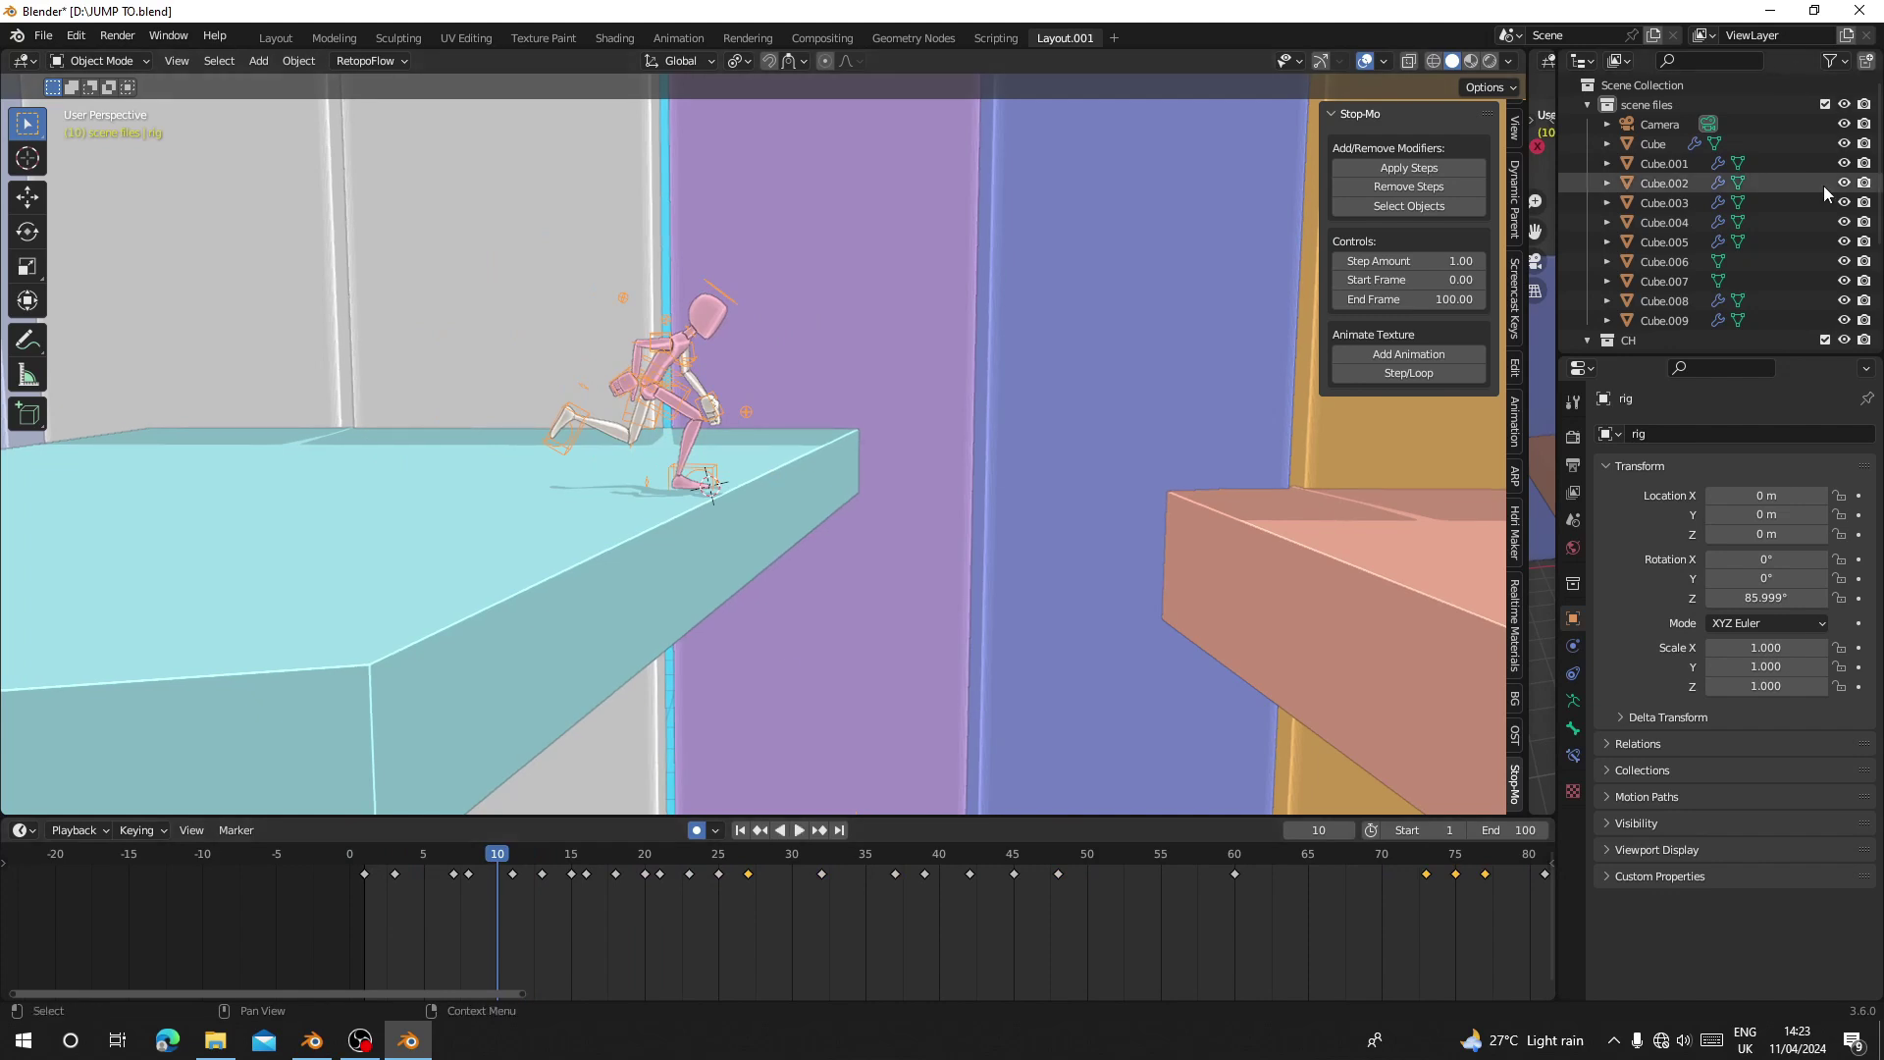
scroll(1158, 908, "down", 5)
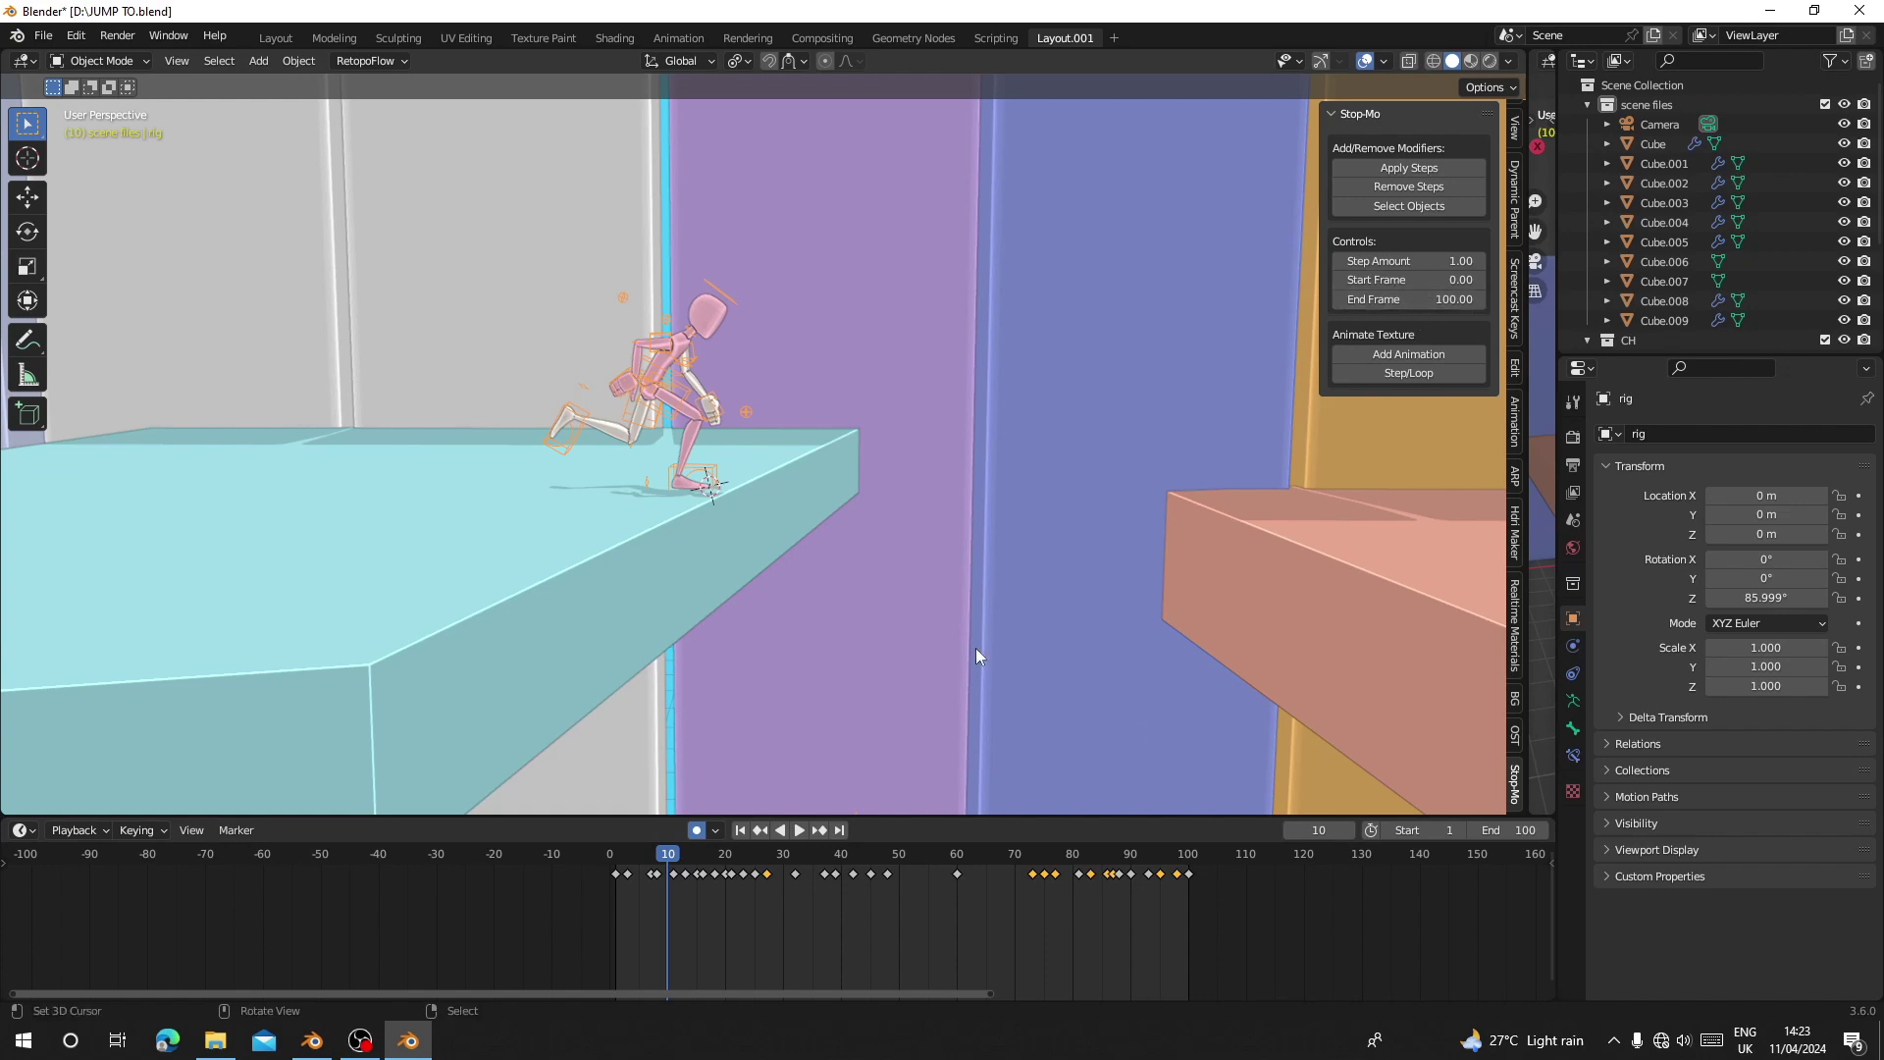
Set the Stop-Mo step amount to 2 and play the jump to preview the stepping.
left_click(1383, 260)
type("2")
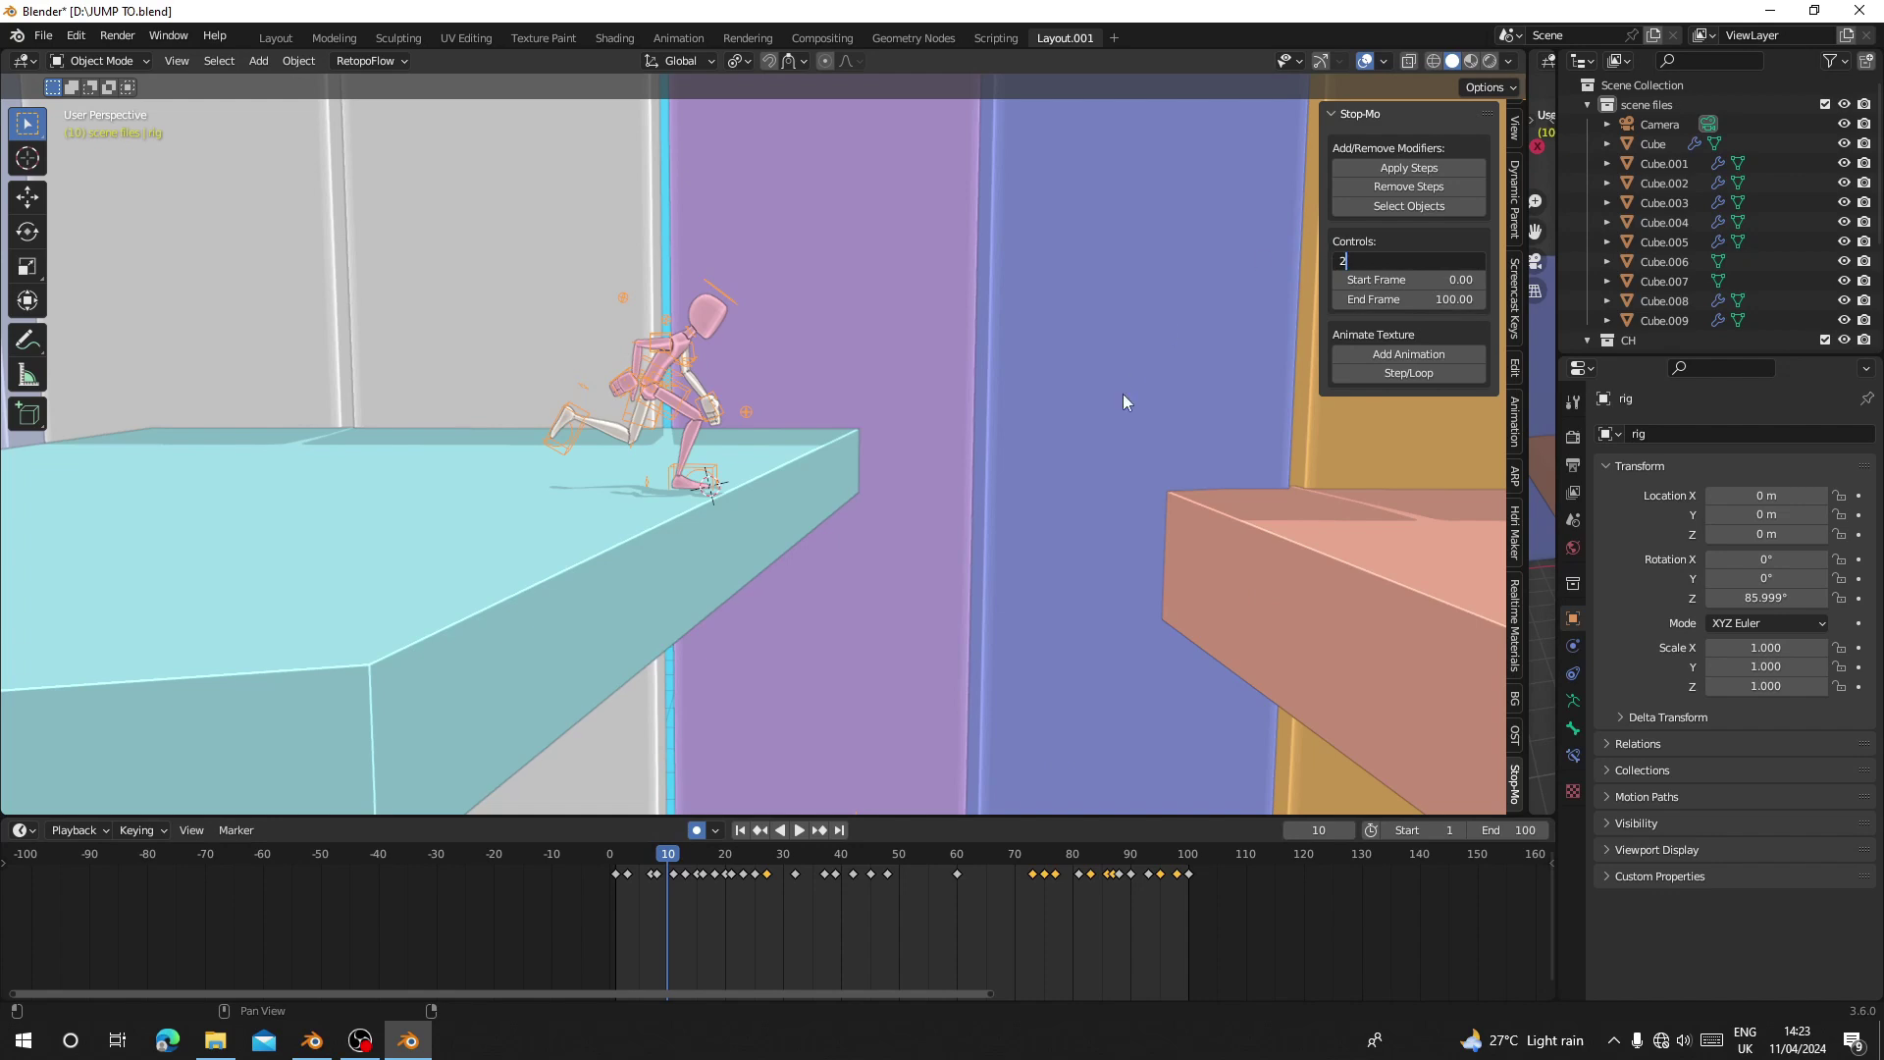
key("Return")
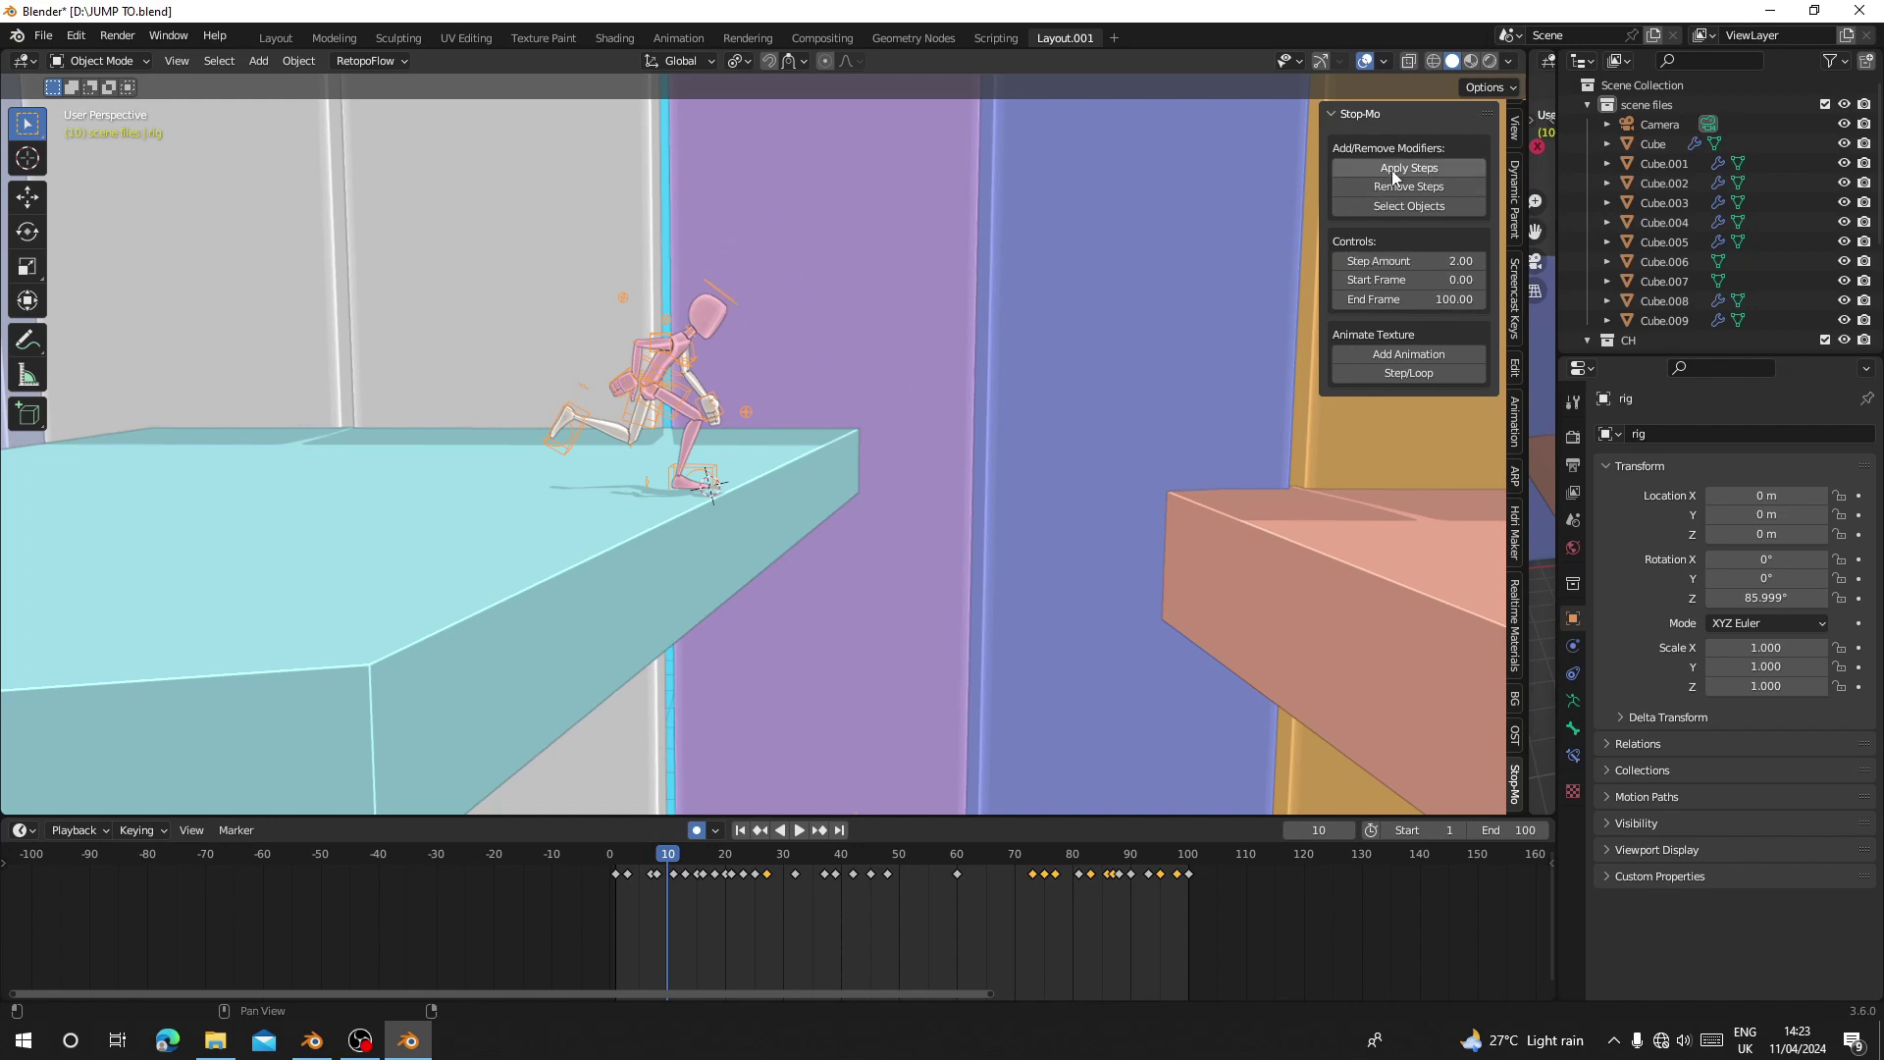
key("space")
key("KP_0")
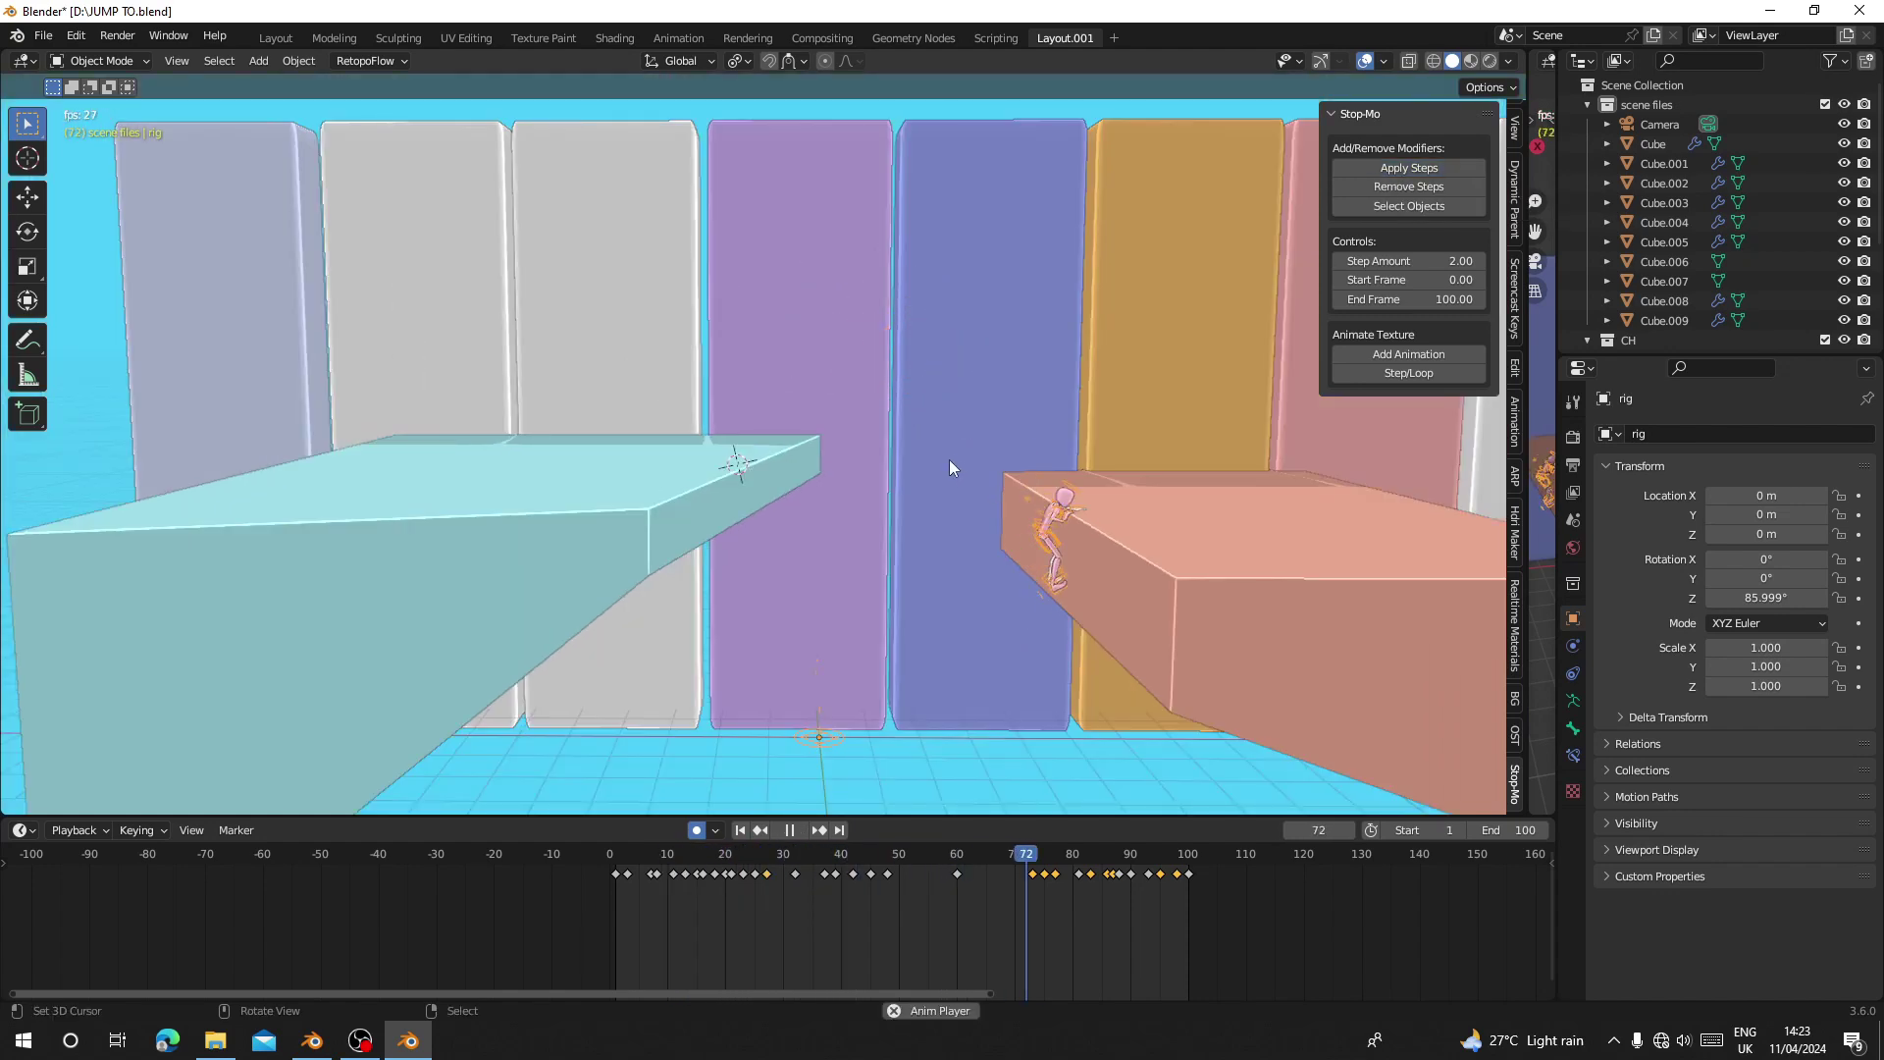
key("space")
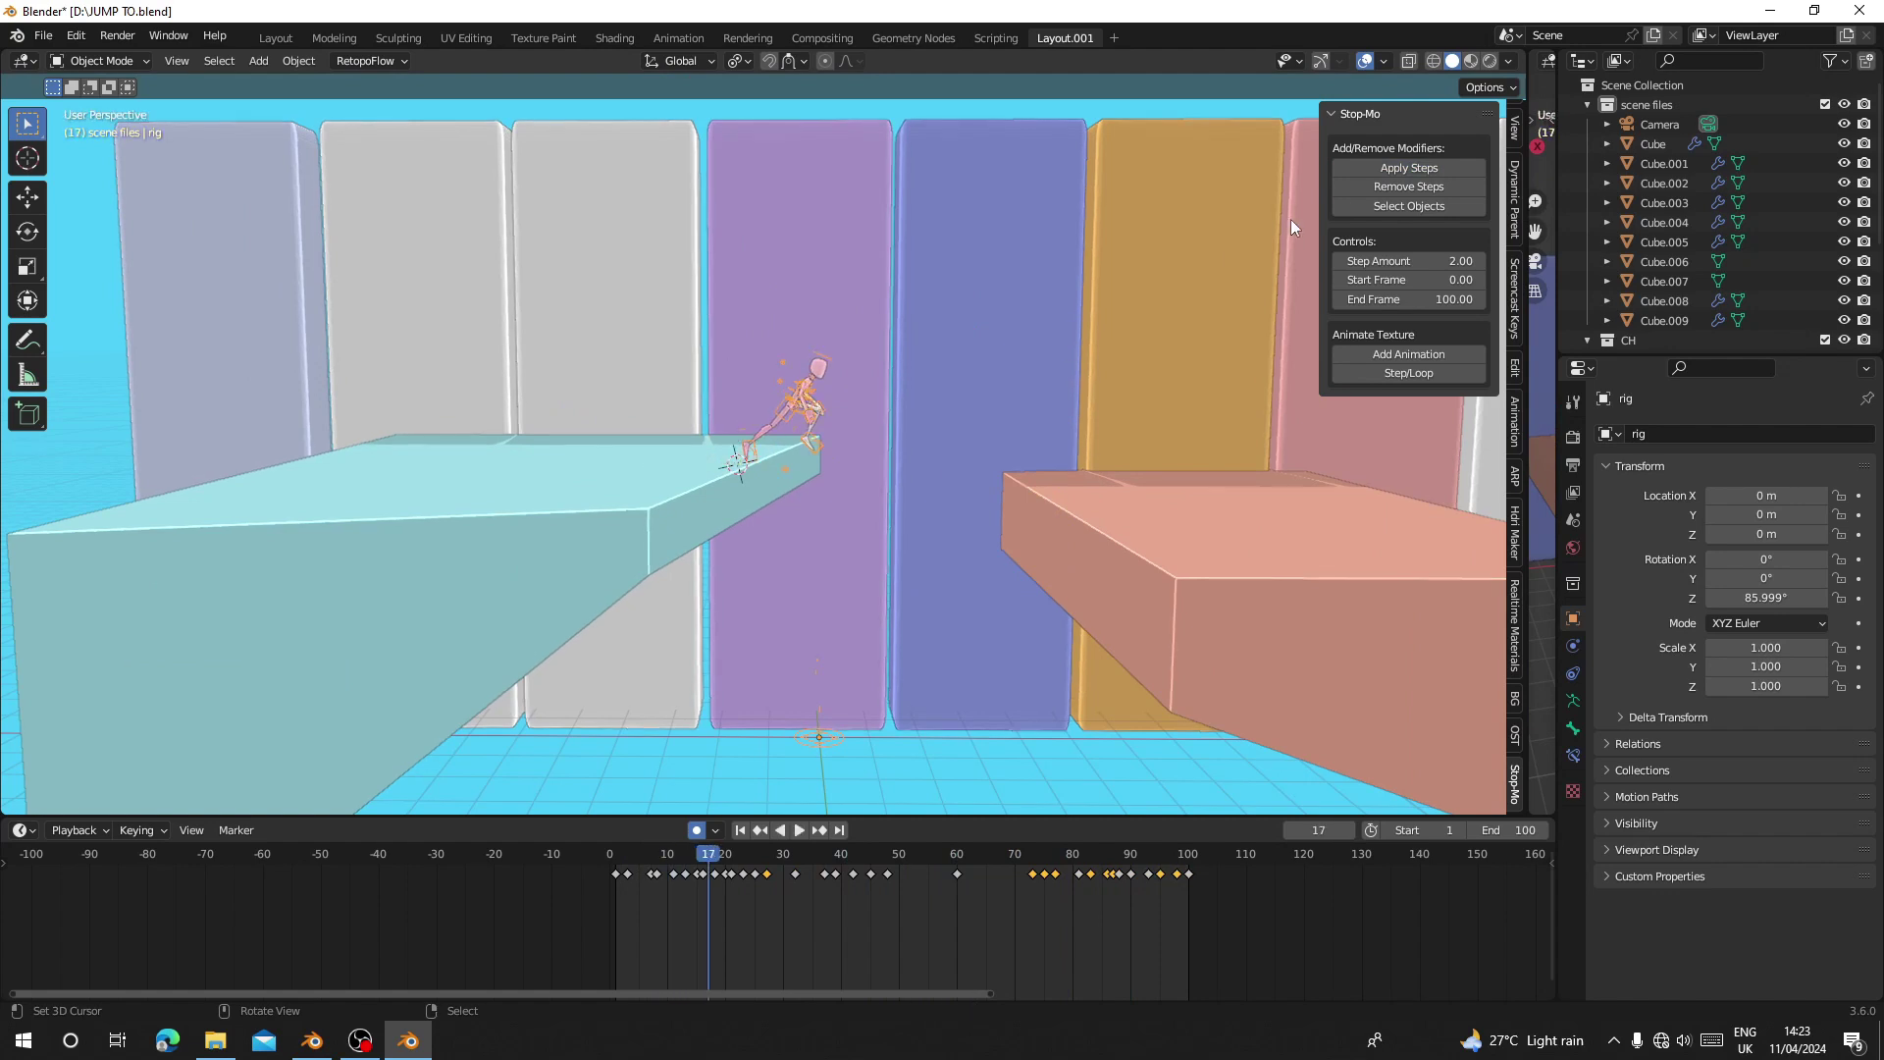
Change the step amount to 5 and replay the animation.
left_click(1393, 256)
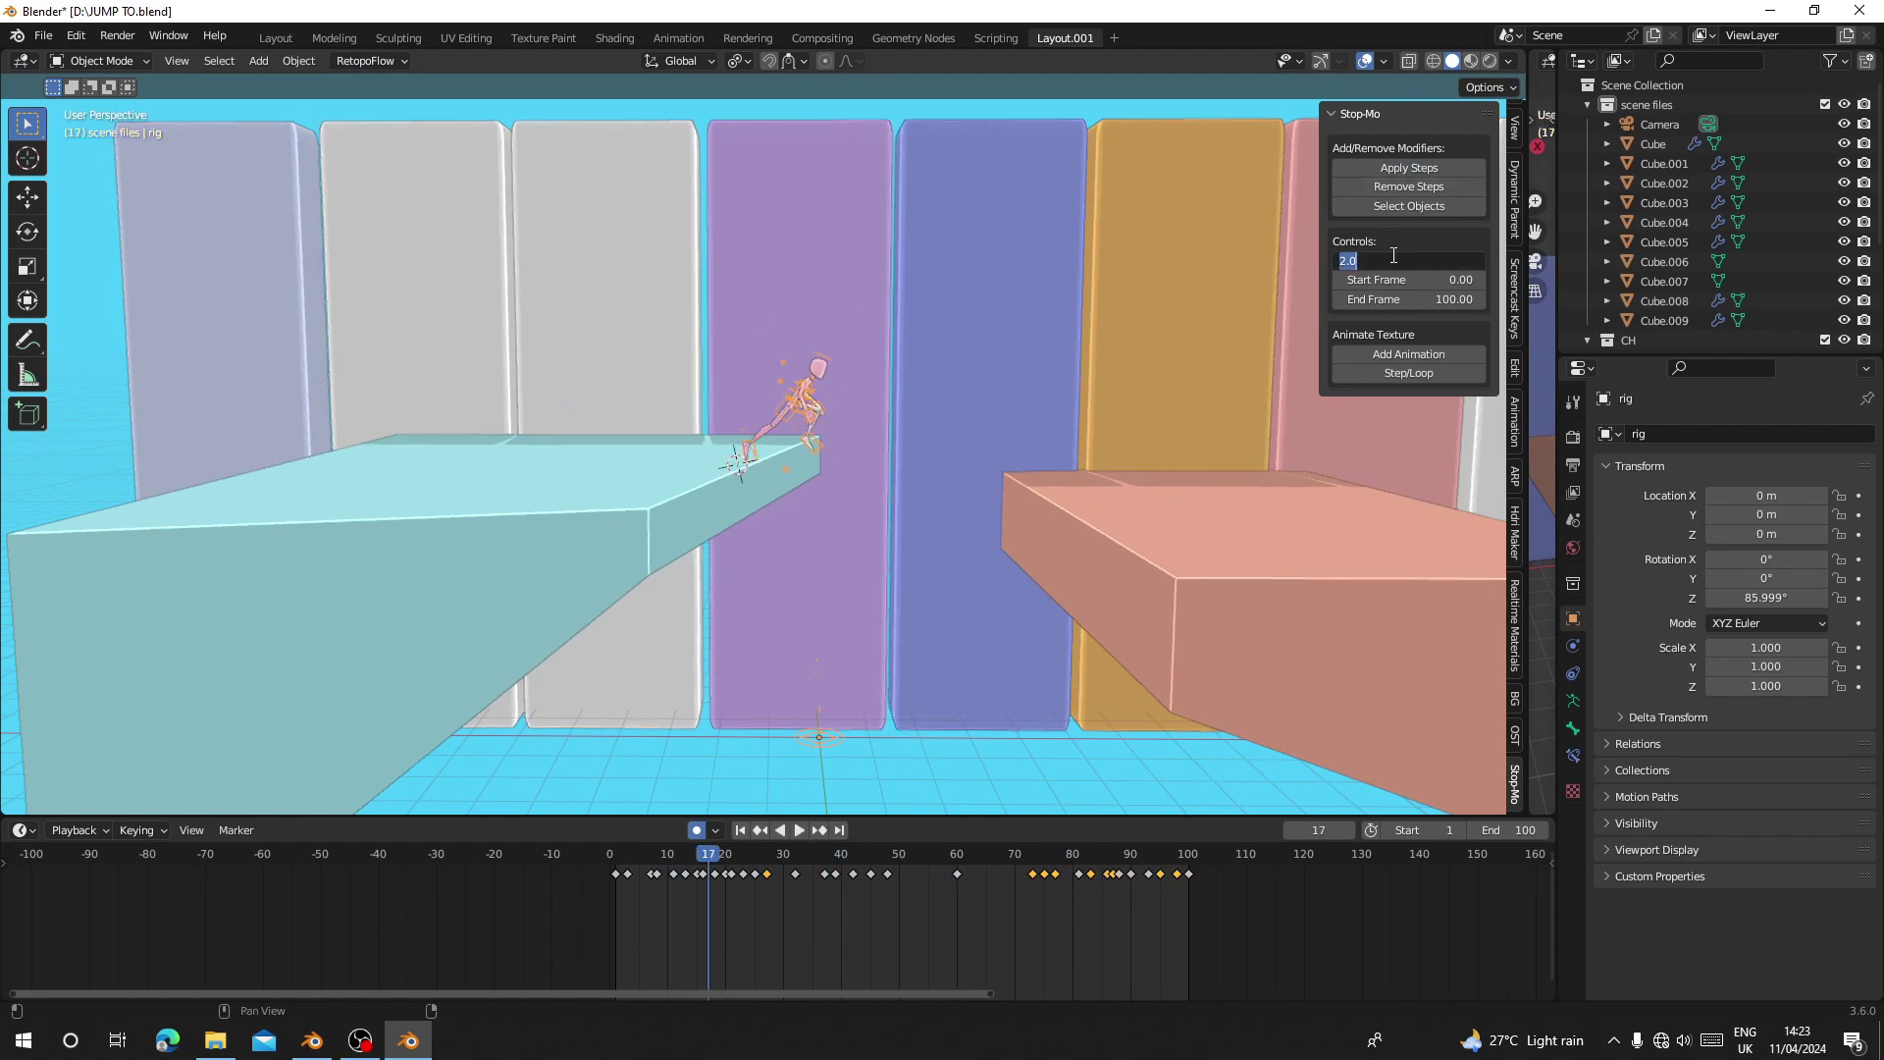
key("Return")
key("space")
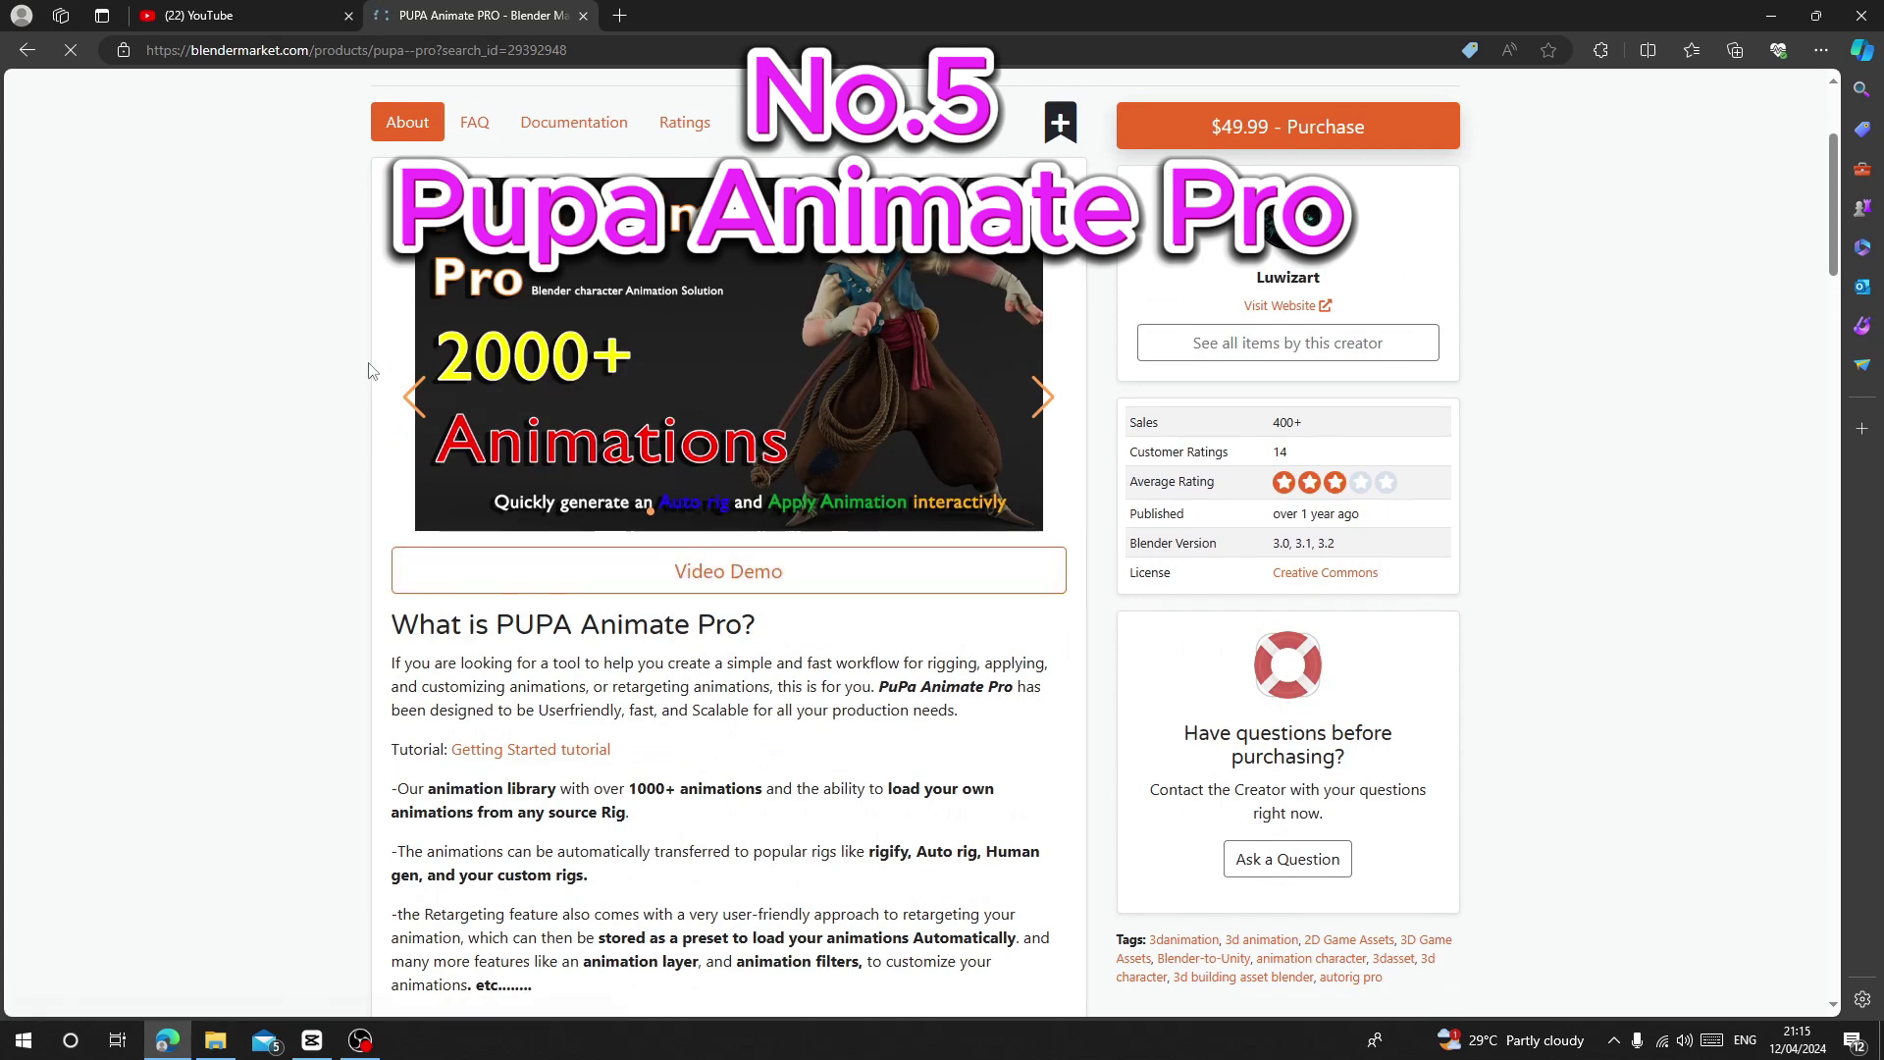
Scroll down the PUPA Animate Pro page to read about its 2000+ animation library.
scroll(512, 467, "down", 1)
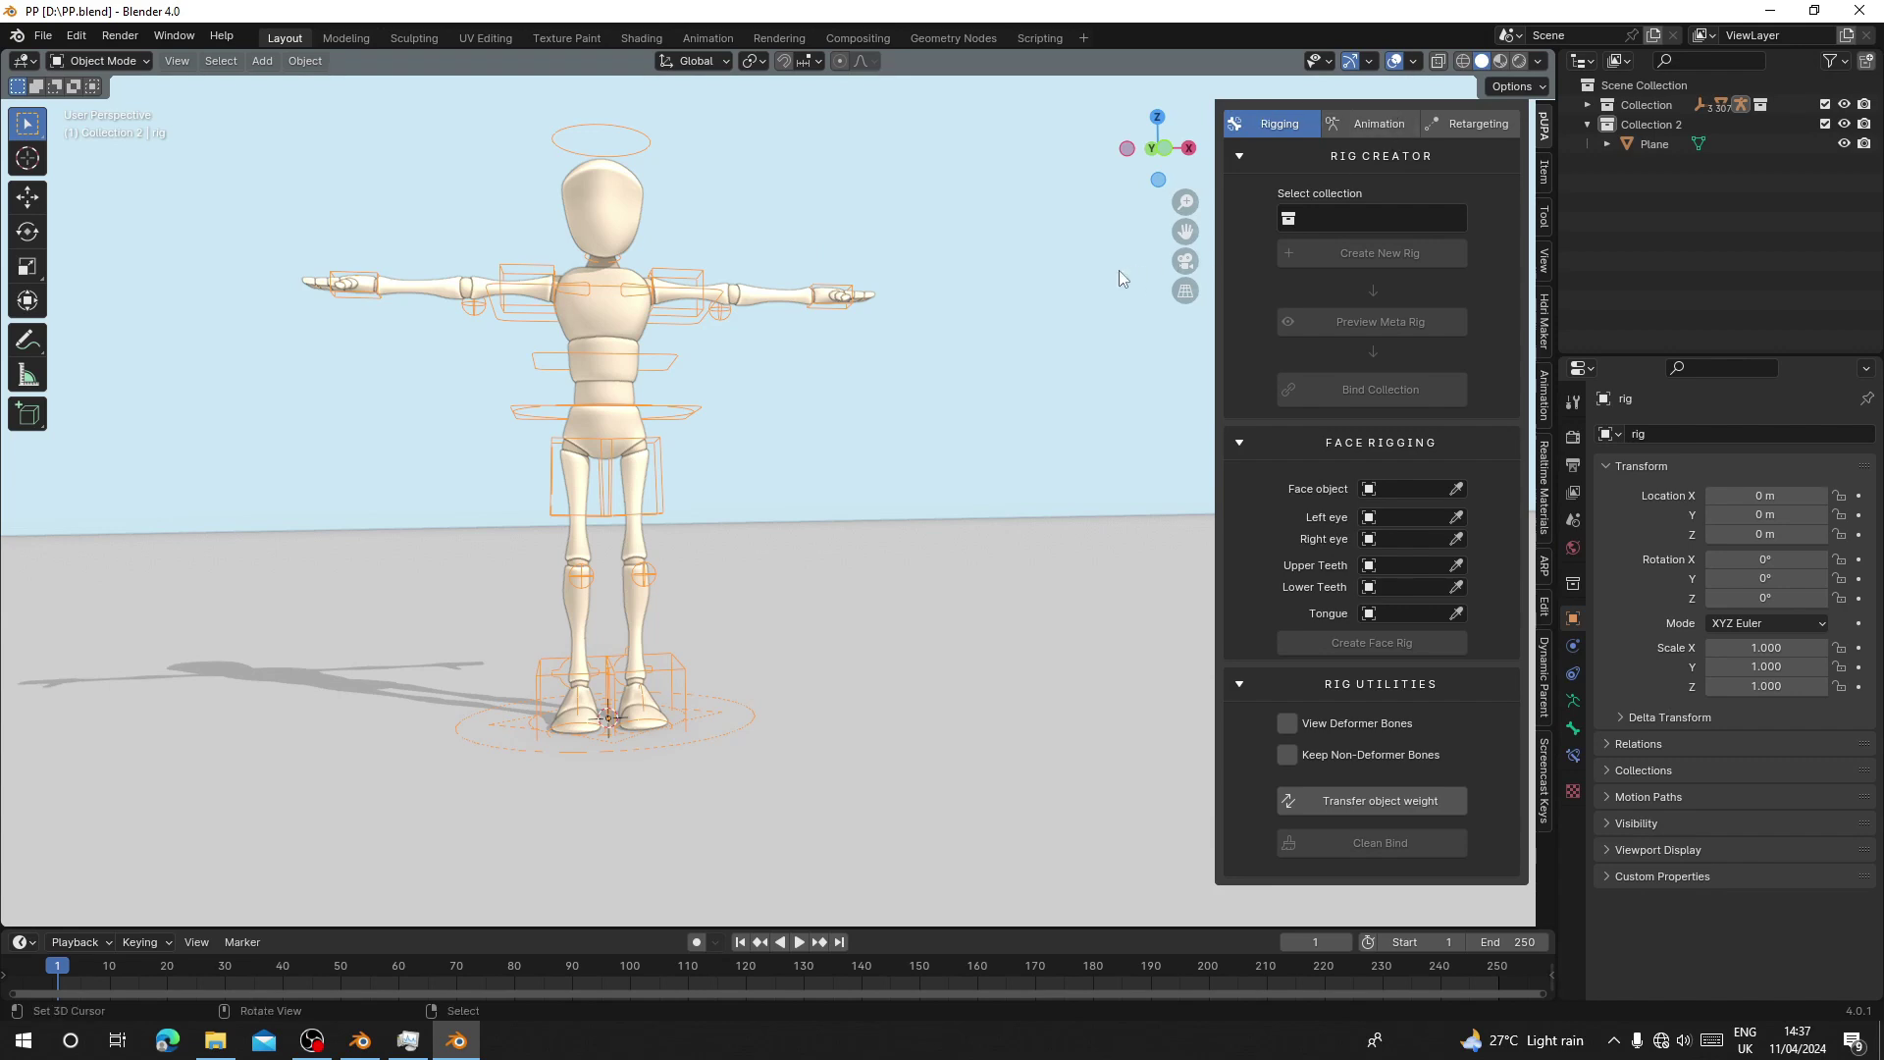
Switch the PUPA sidebar from Retargeting to the Animation library, showing Action Idle To Fight Idle.
left_click(1463, 123)
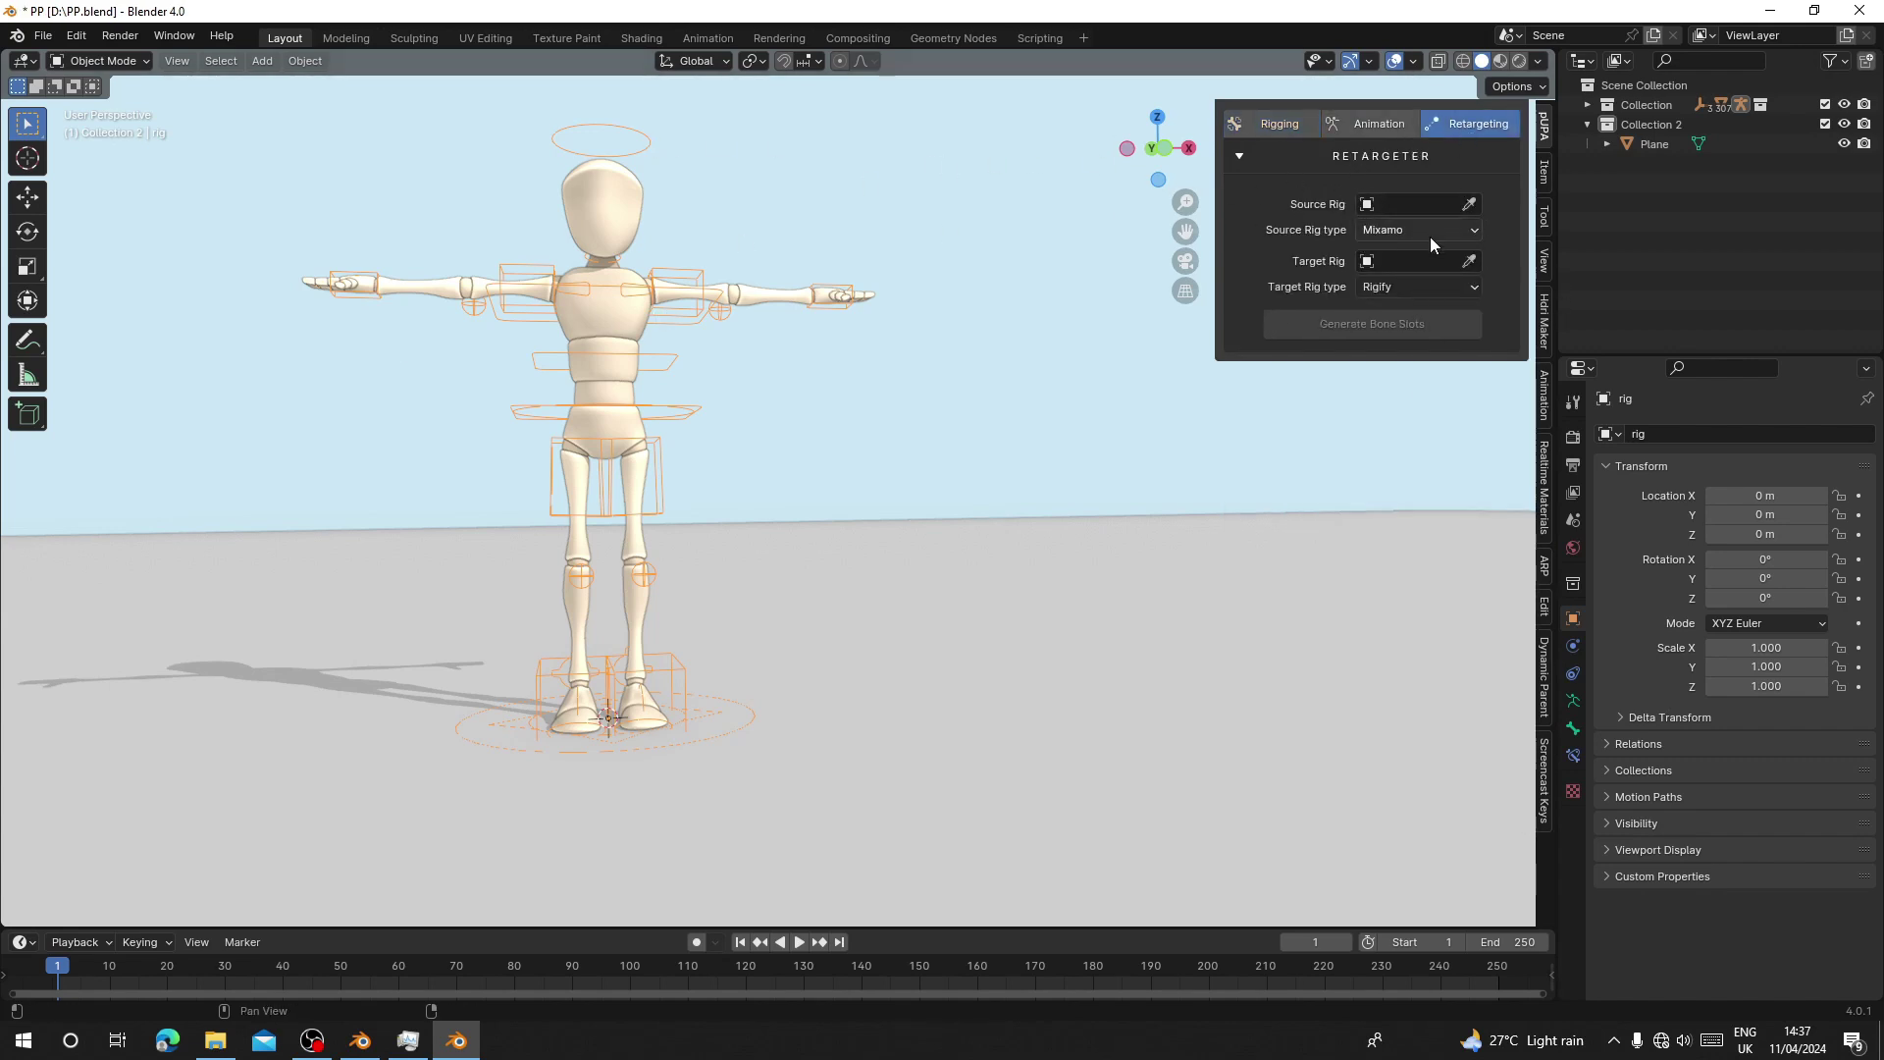
left_click(1369, 124)
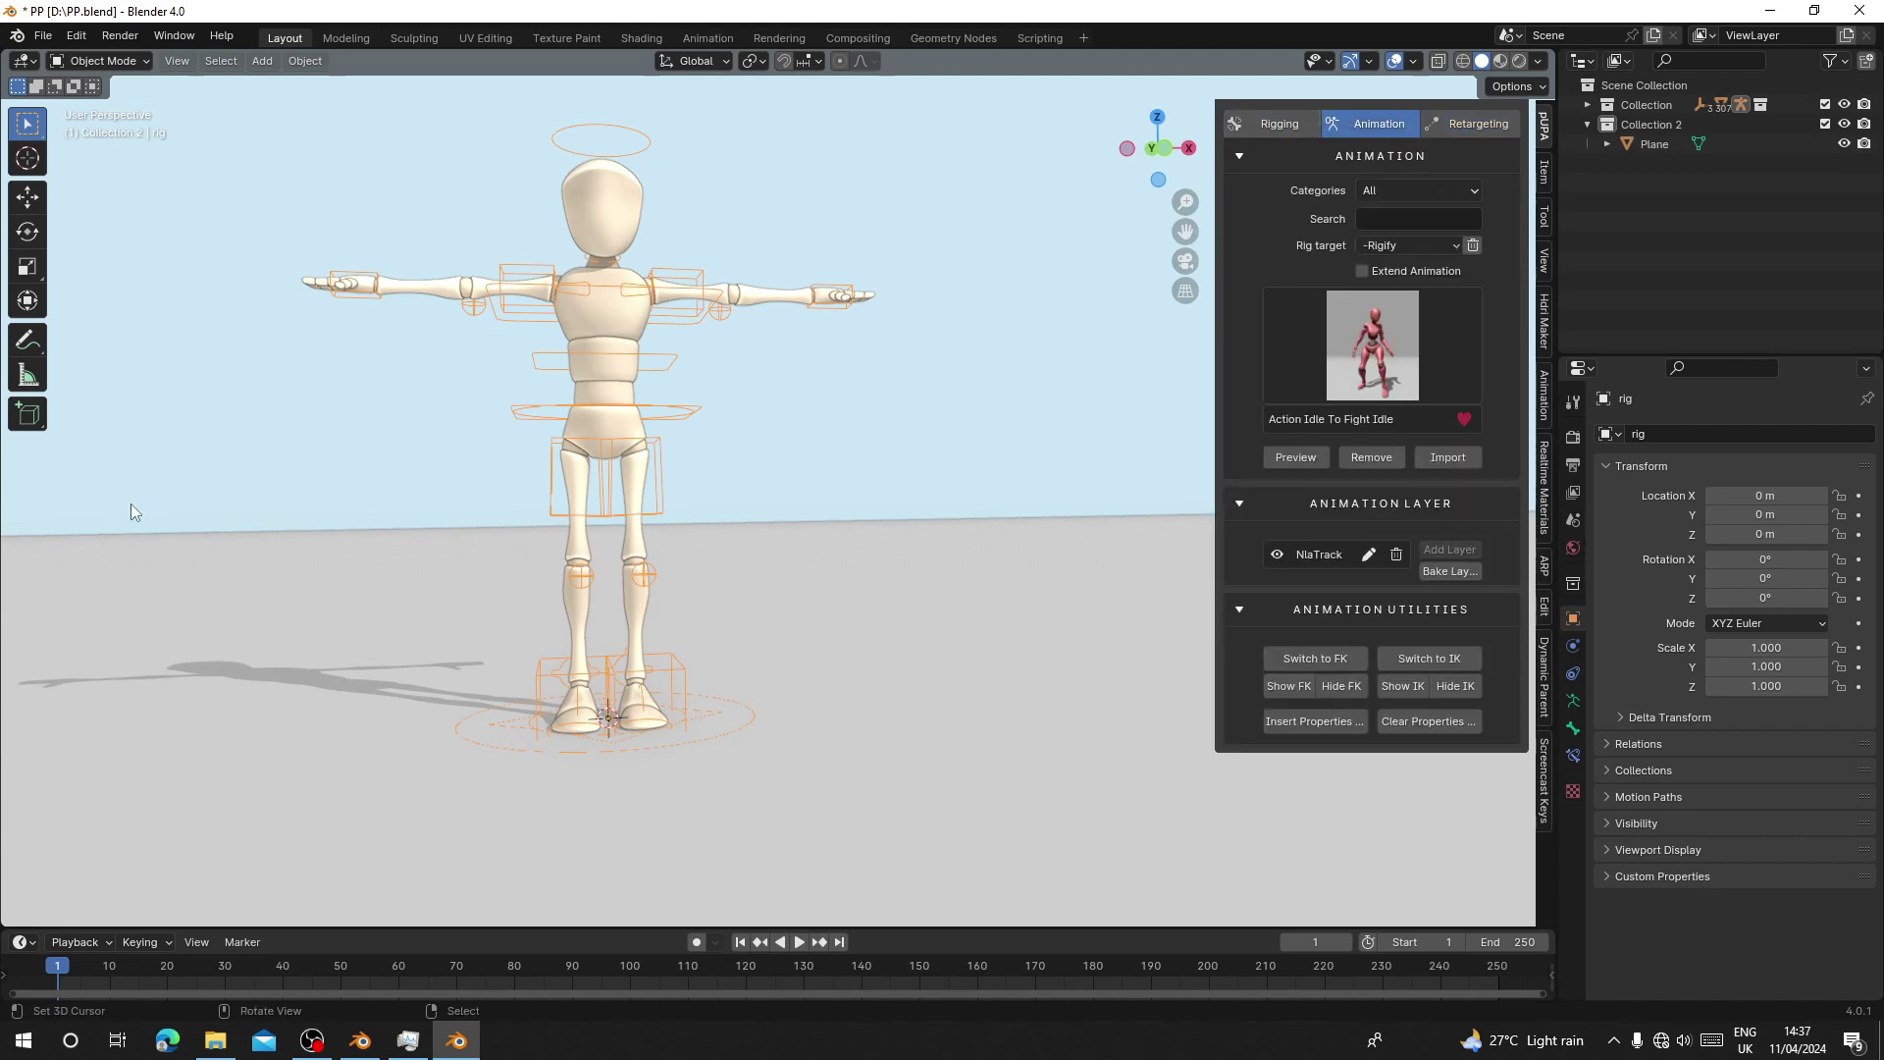
middle_click_drag(367, 391, 446, 330)
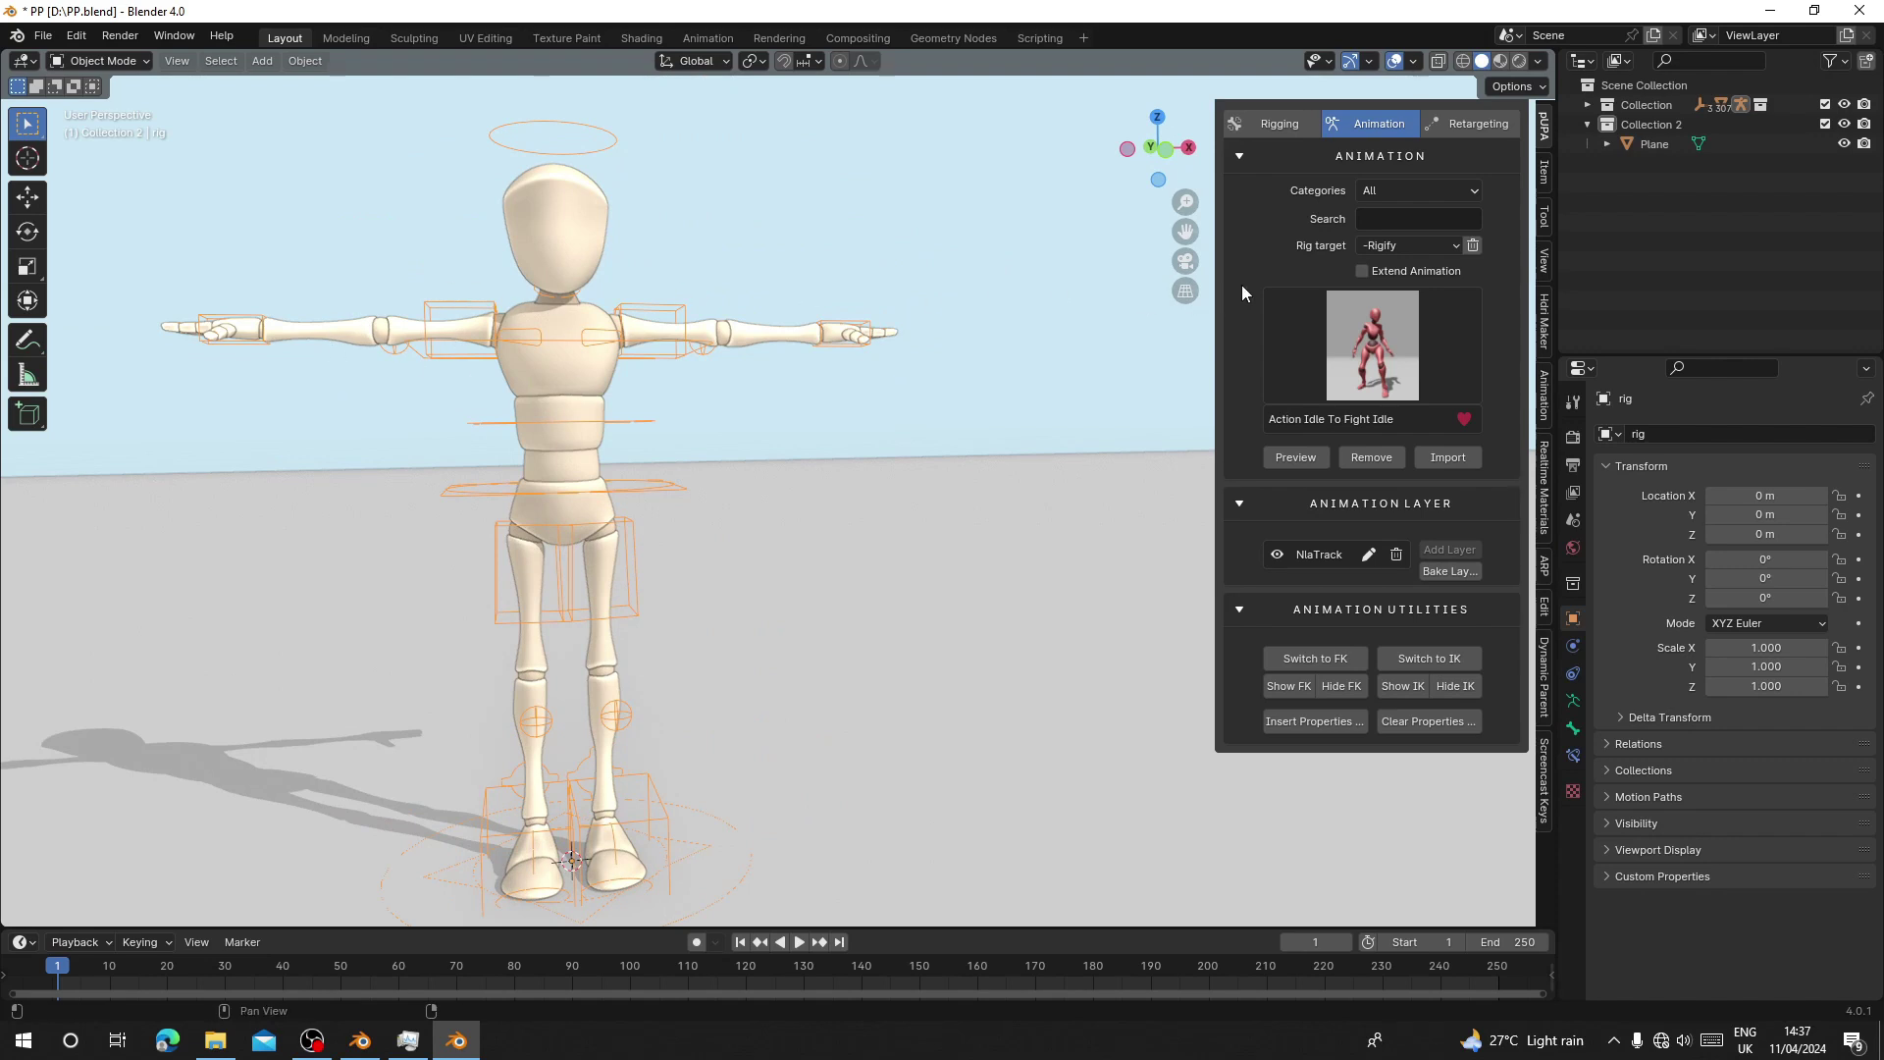
Browse the PUPA rig target type list without changing it.
left_click(1382, 246)
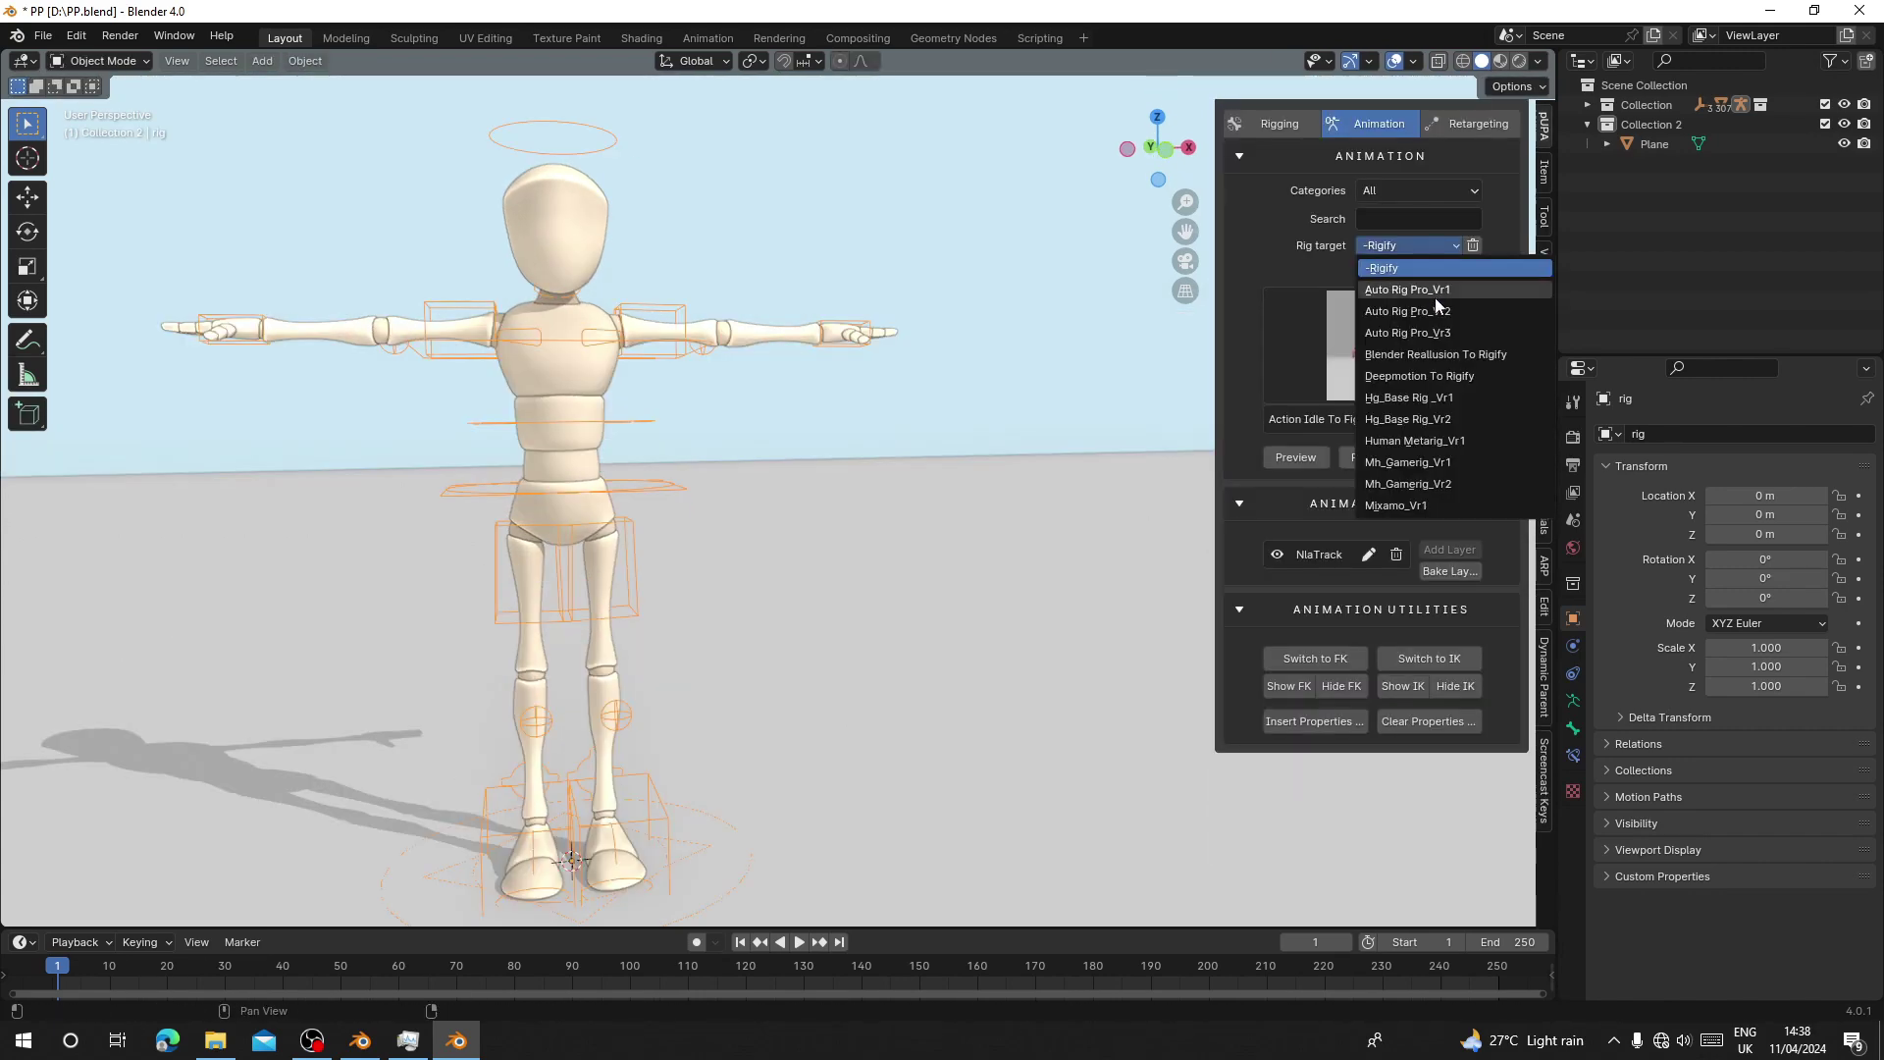
left_click(1361, 356)
left_click(1392, 245)
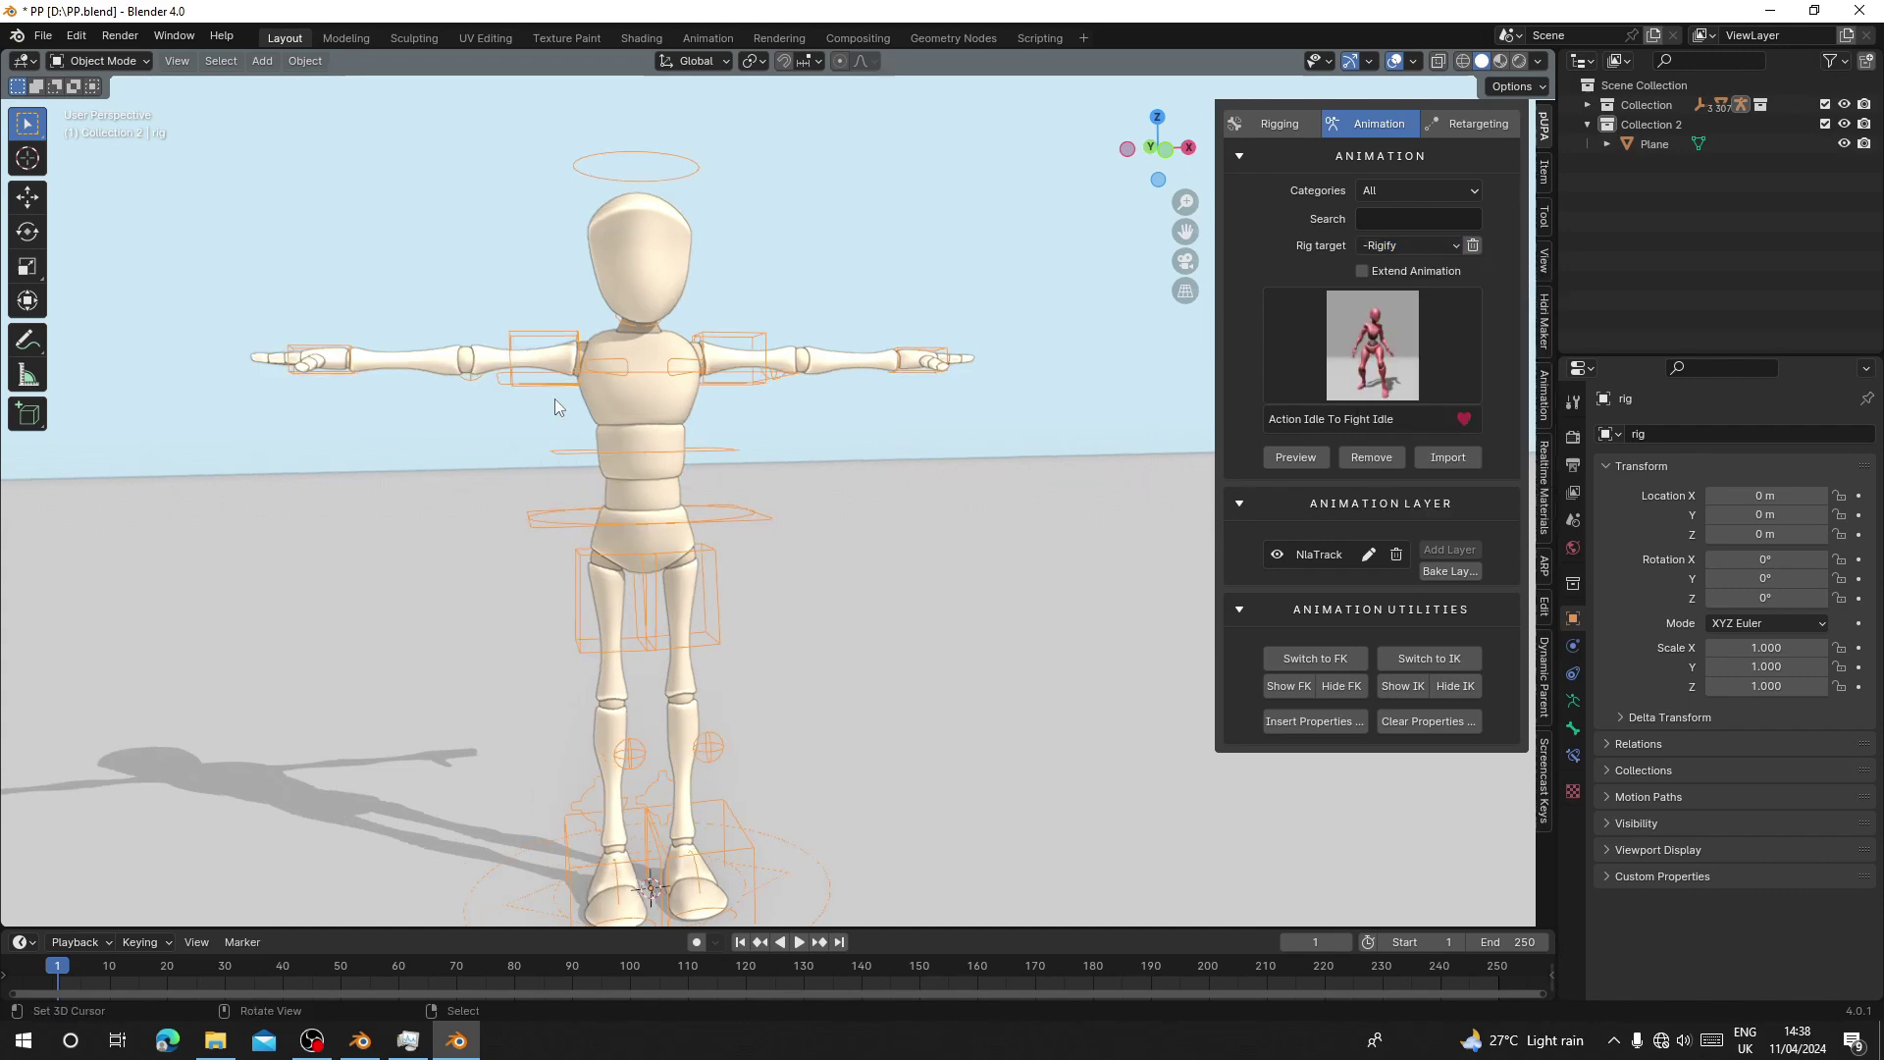
middle_click_drag(554, 406, 491, 354, "shift")
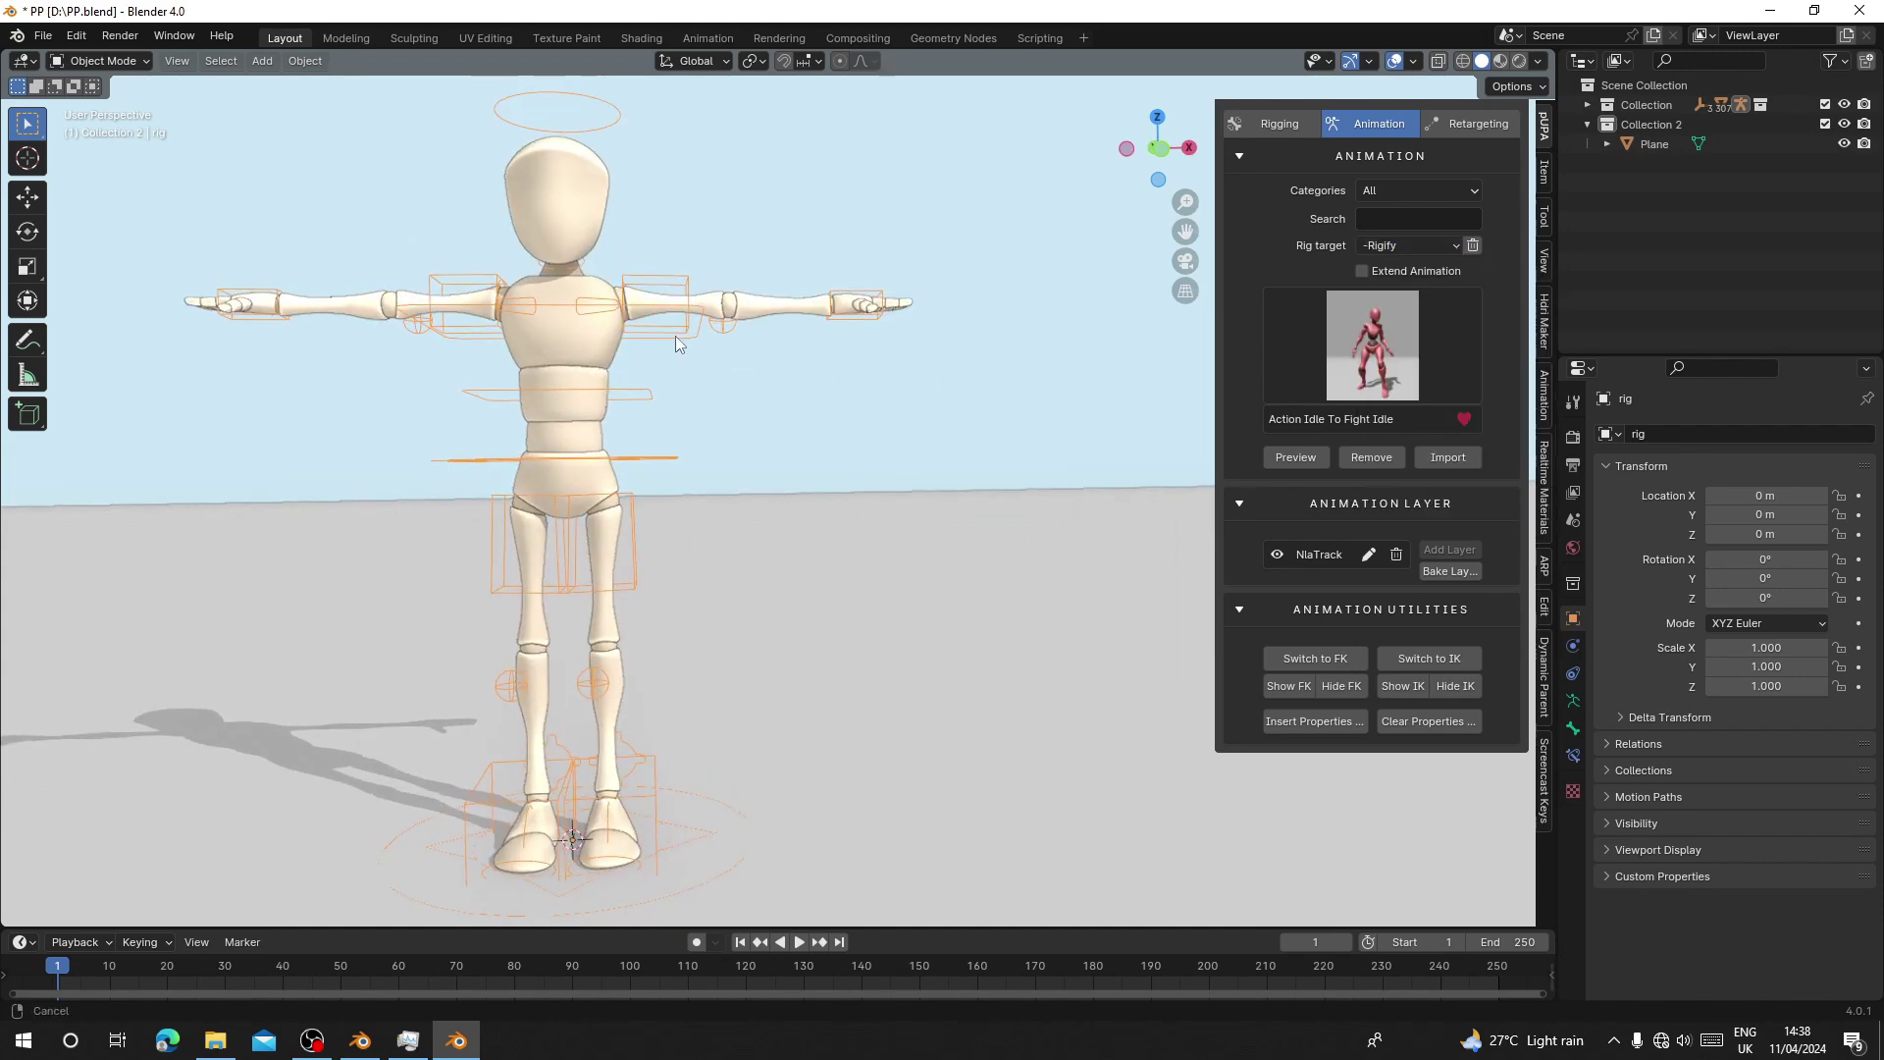
In Pose Mode, snap the mannequin's arm from IK to FK.
left_click(98, 61)
left_click(98, 132)
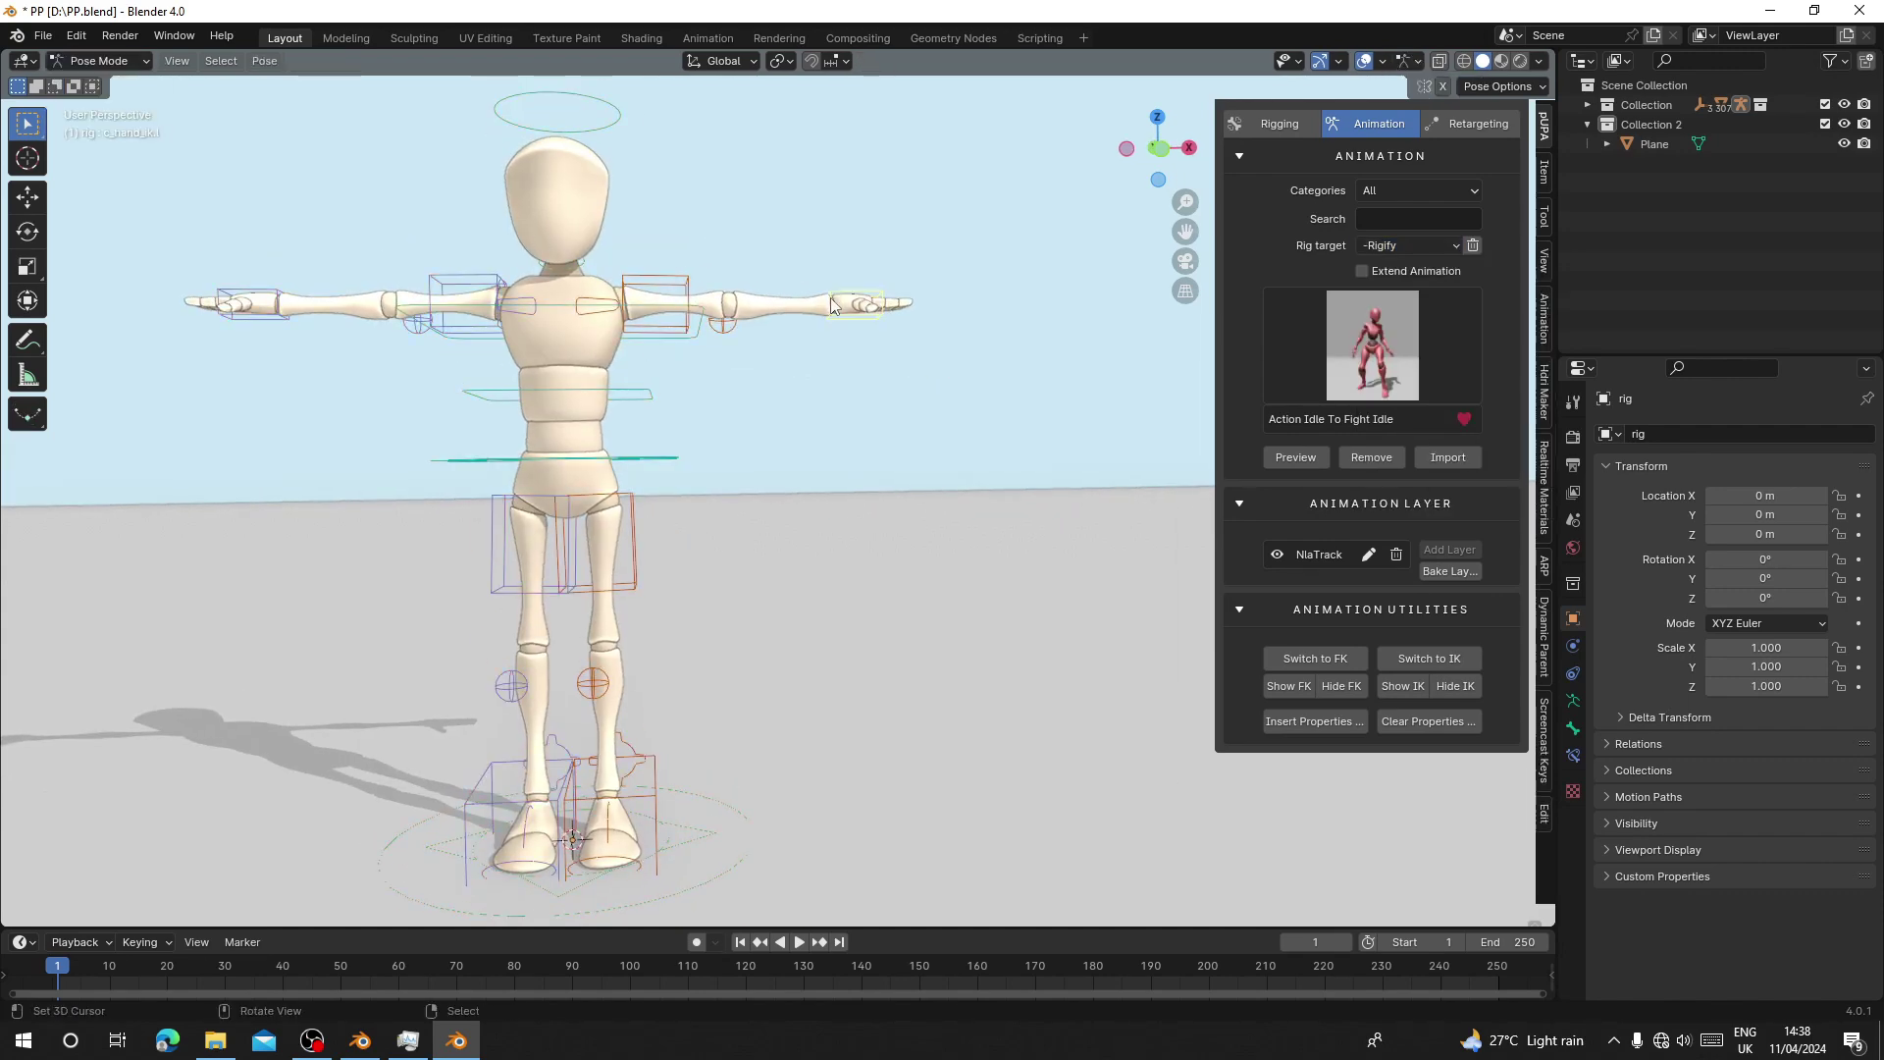
middle_click_drag(832, 304, 886, 424)
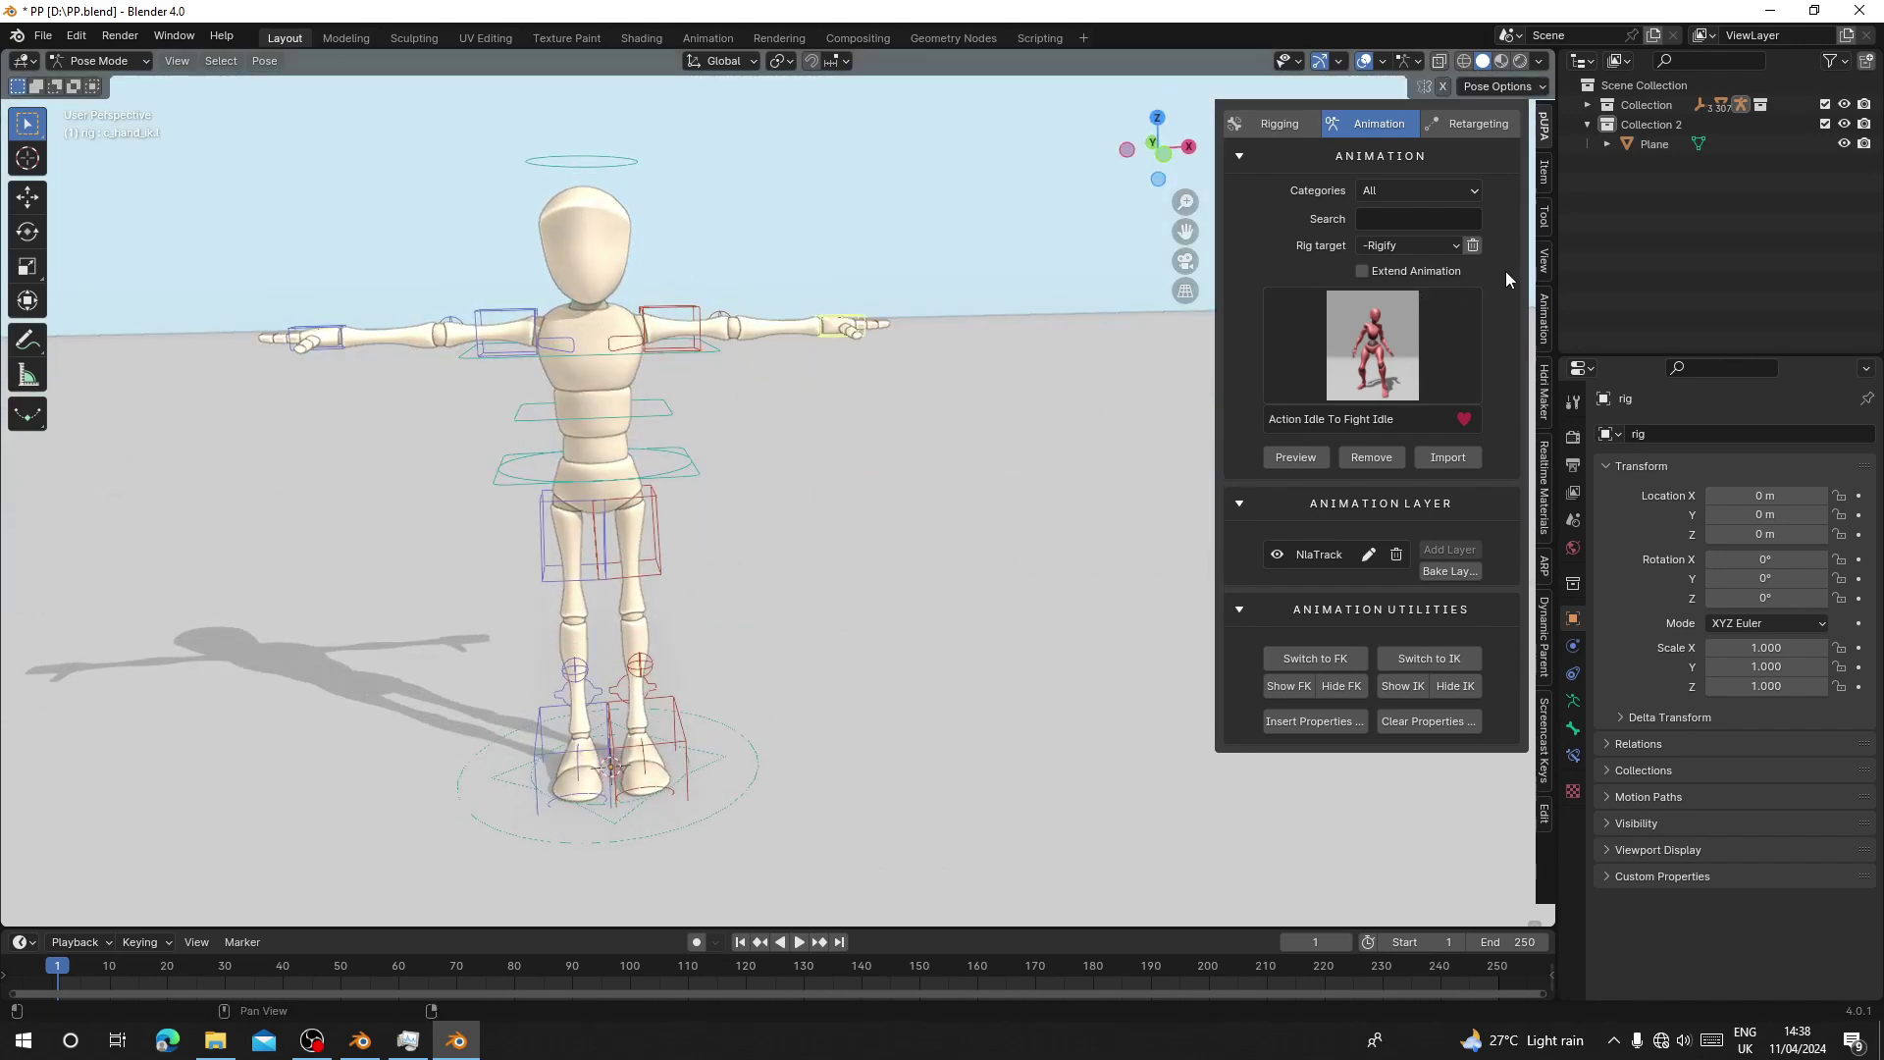
left_click(1546, 236)
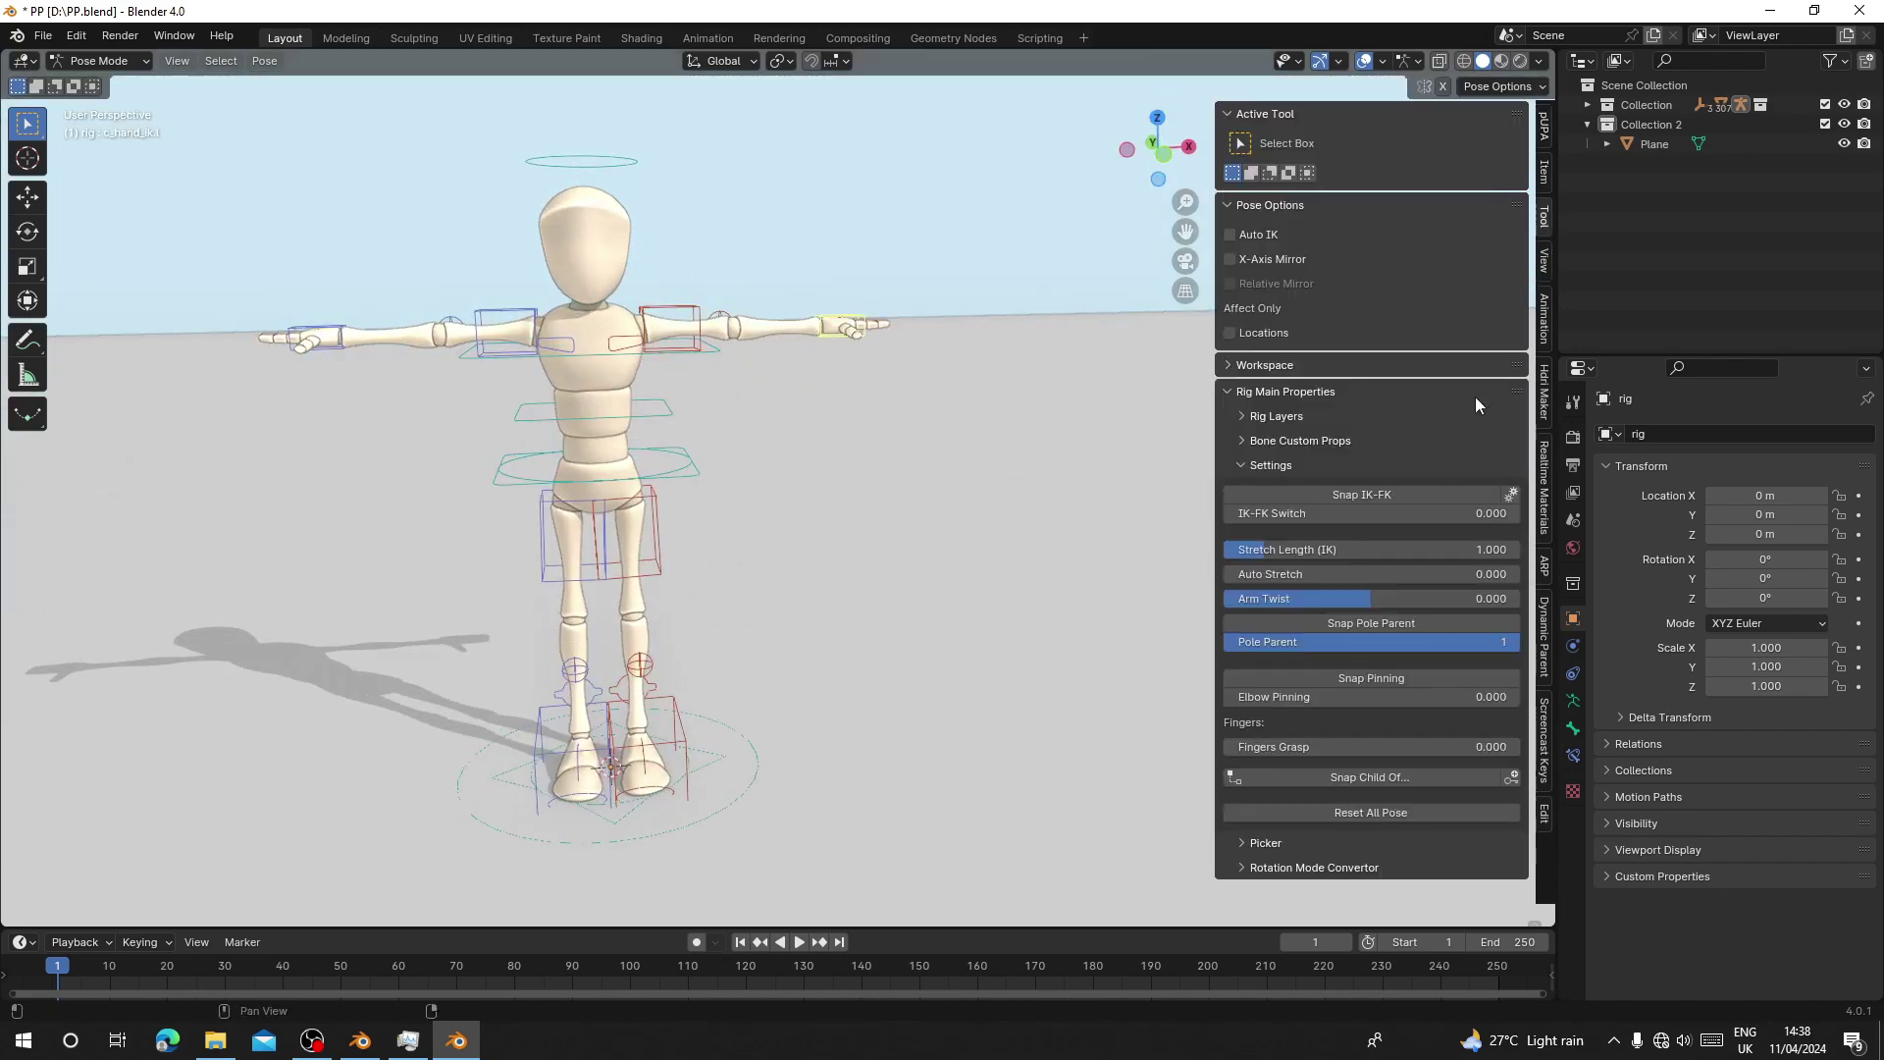
left_click(1352, 494)
left_click(575, 746)
left_click(1550, 144)
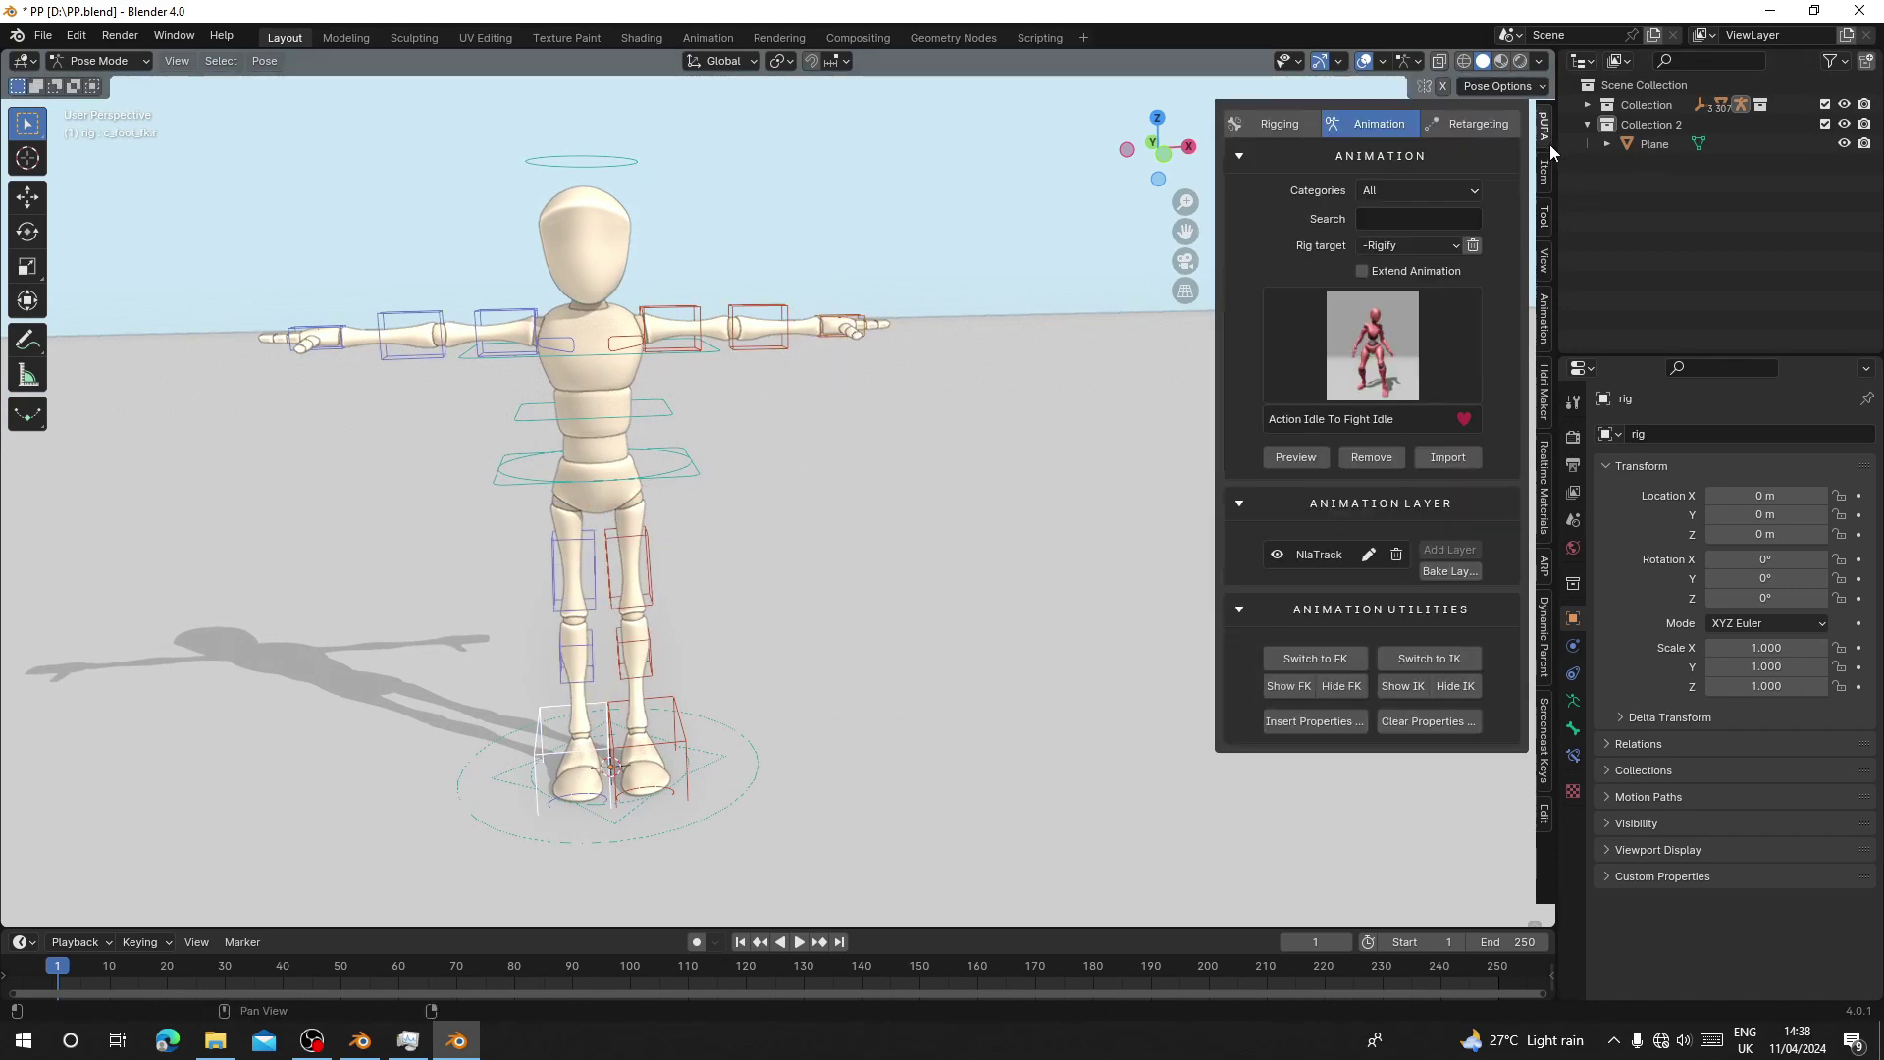
Return to Object Mode and set the rig target to Auto Rig Pro_Vr3.
left_click(96, 61)
left_click(96, 81)
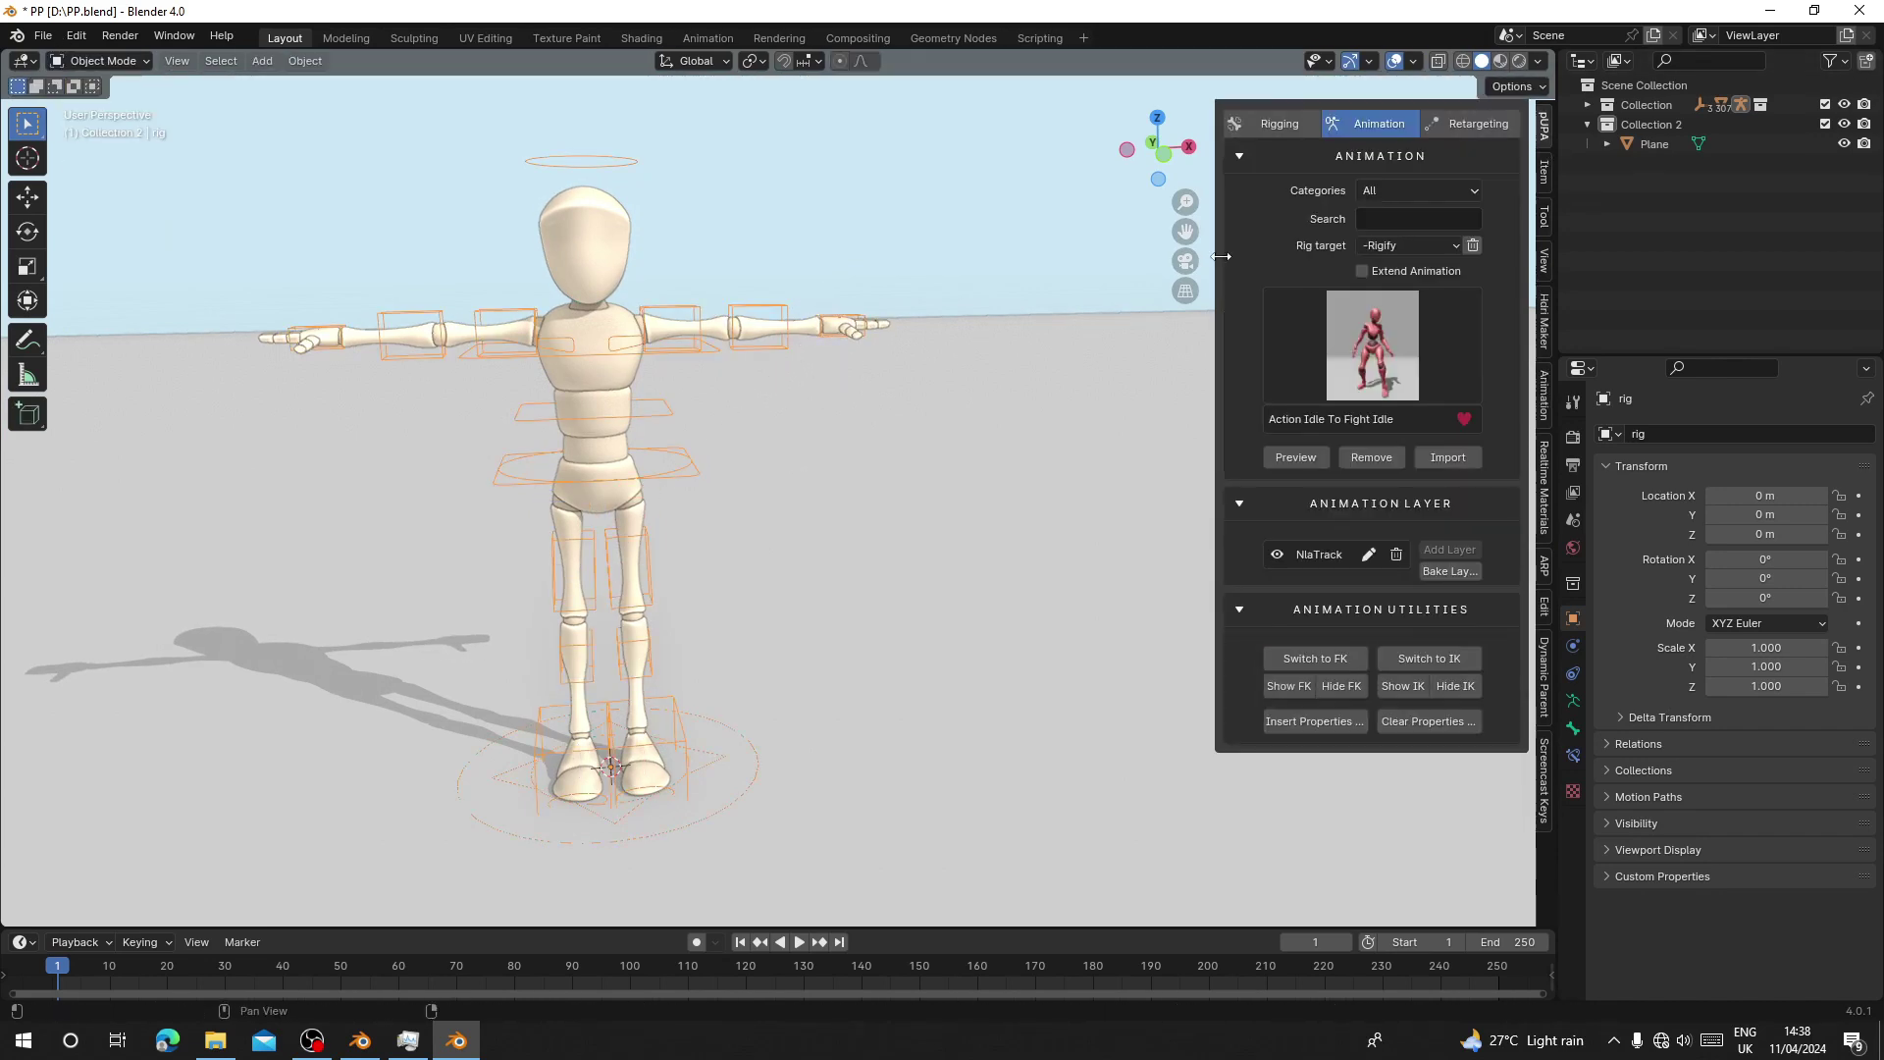
left_click(1413, 245)
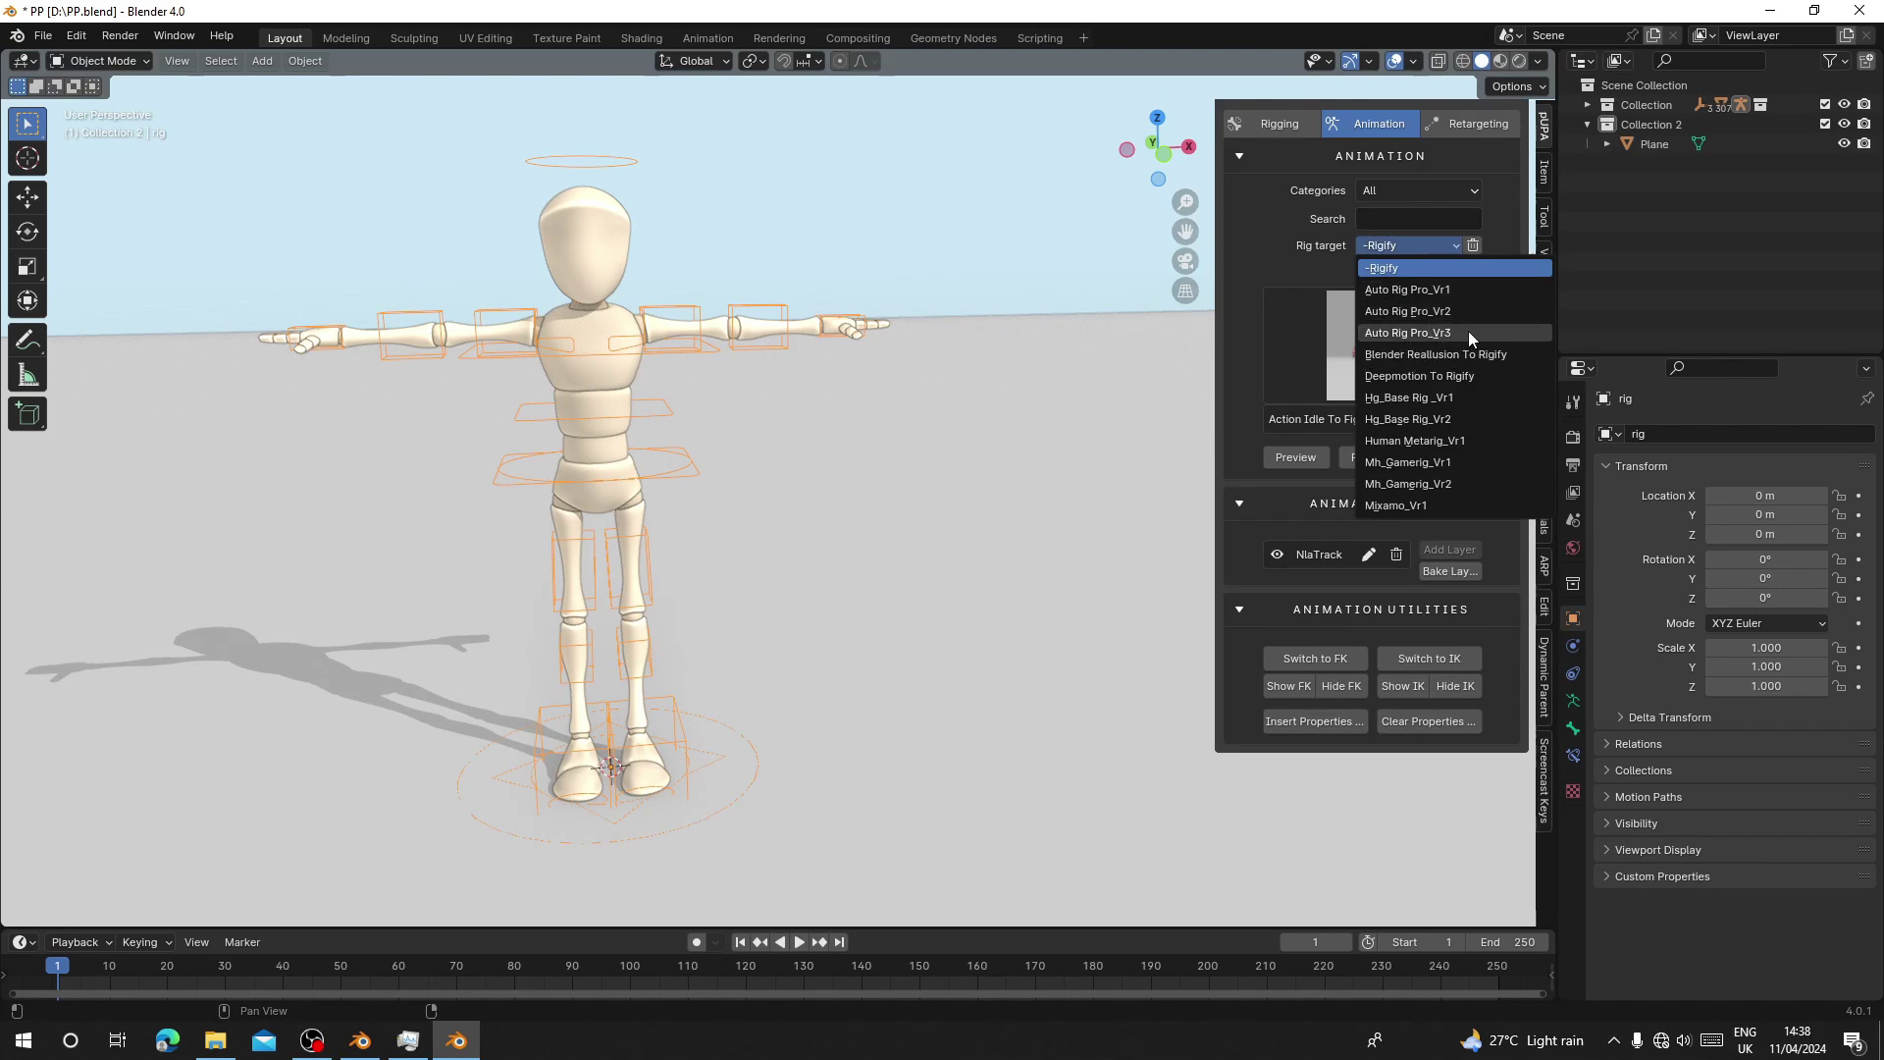
left_click(1439, 334)
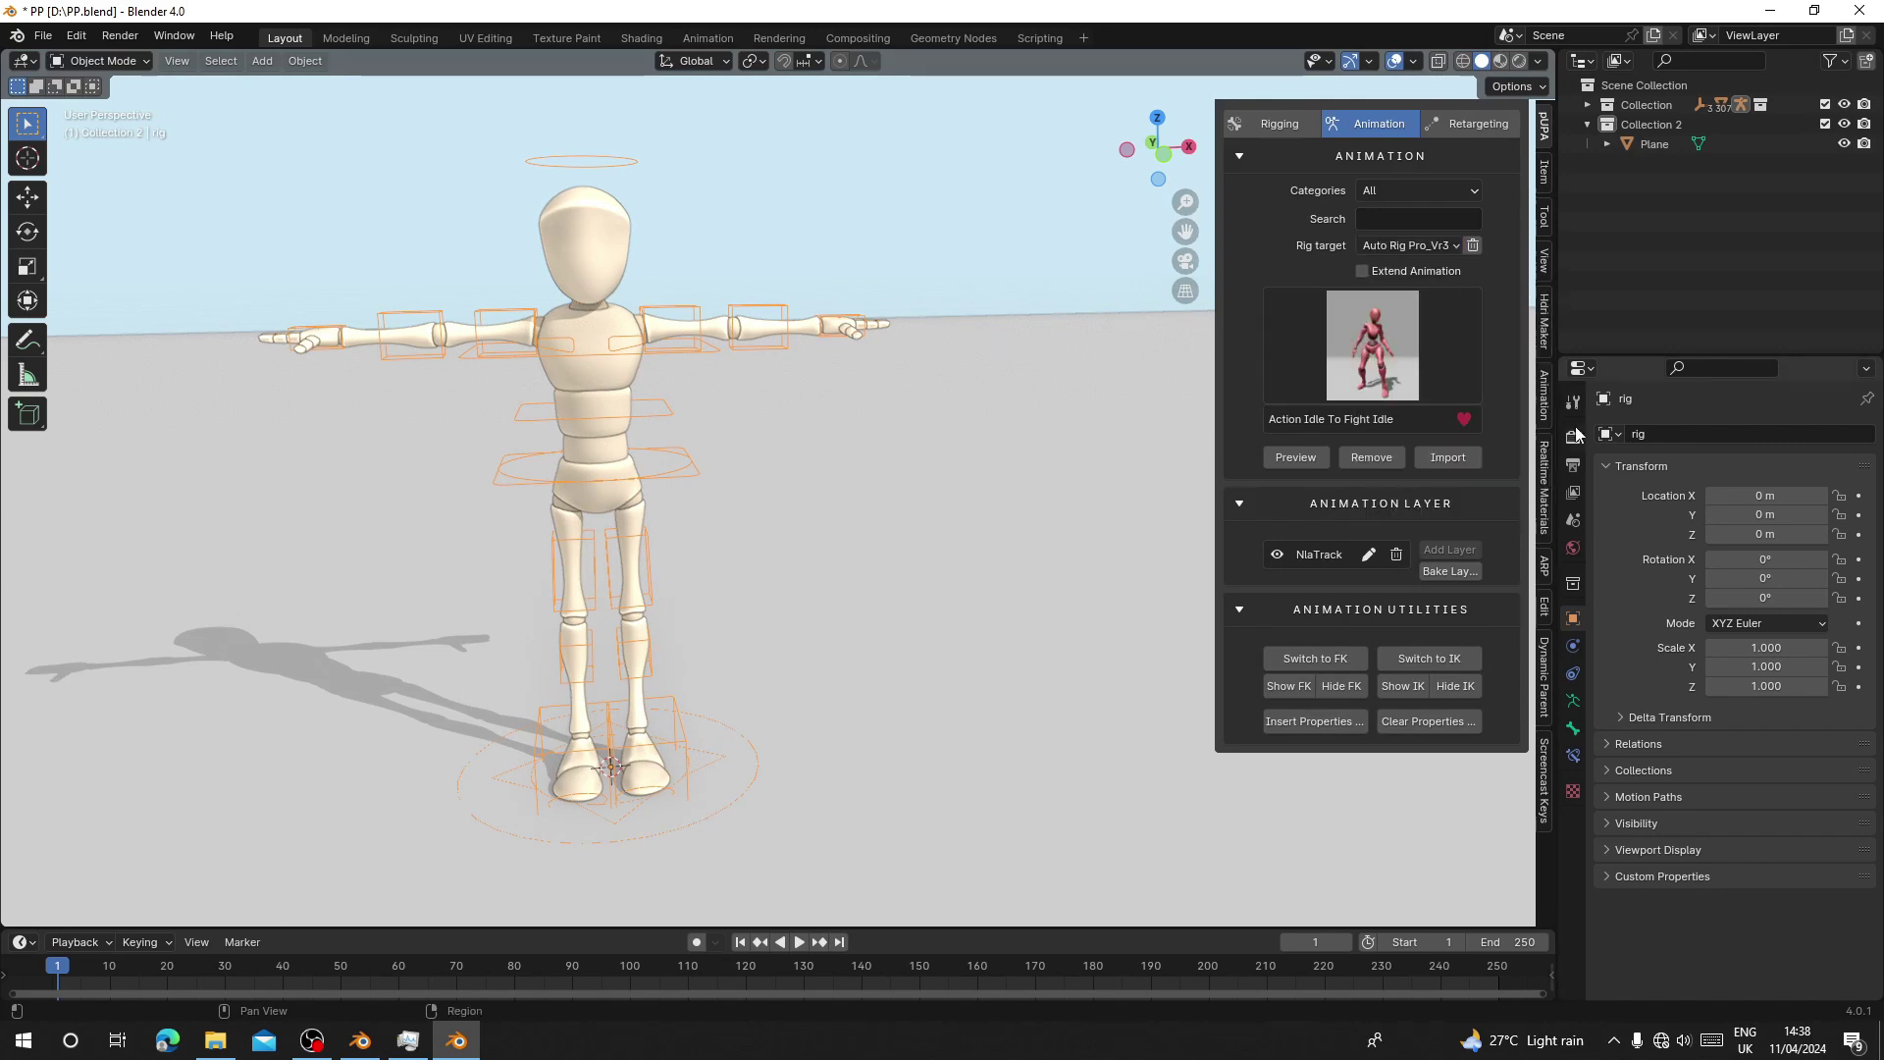
middle_click_drag(750, 588, 746, 471)
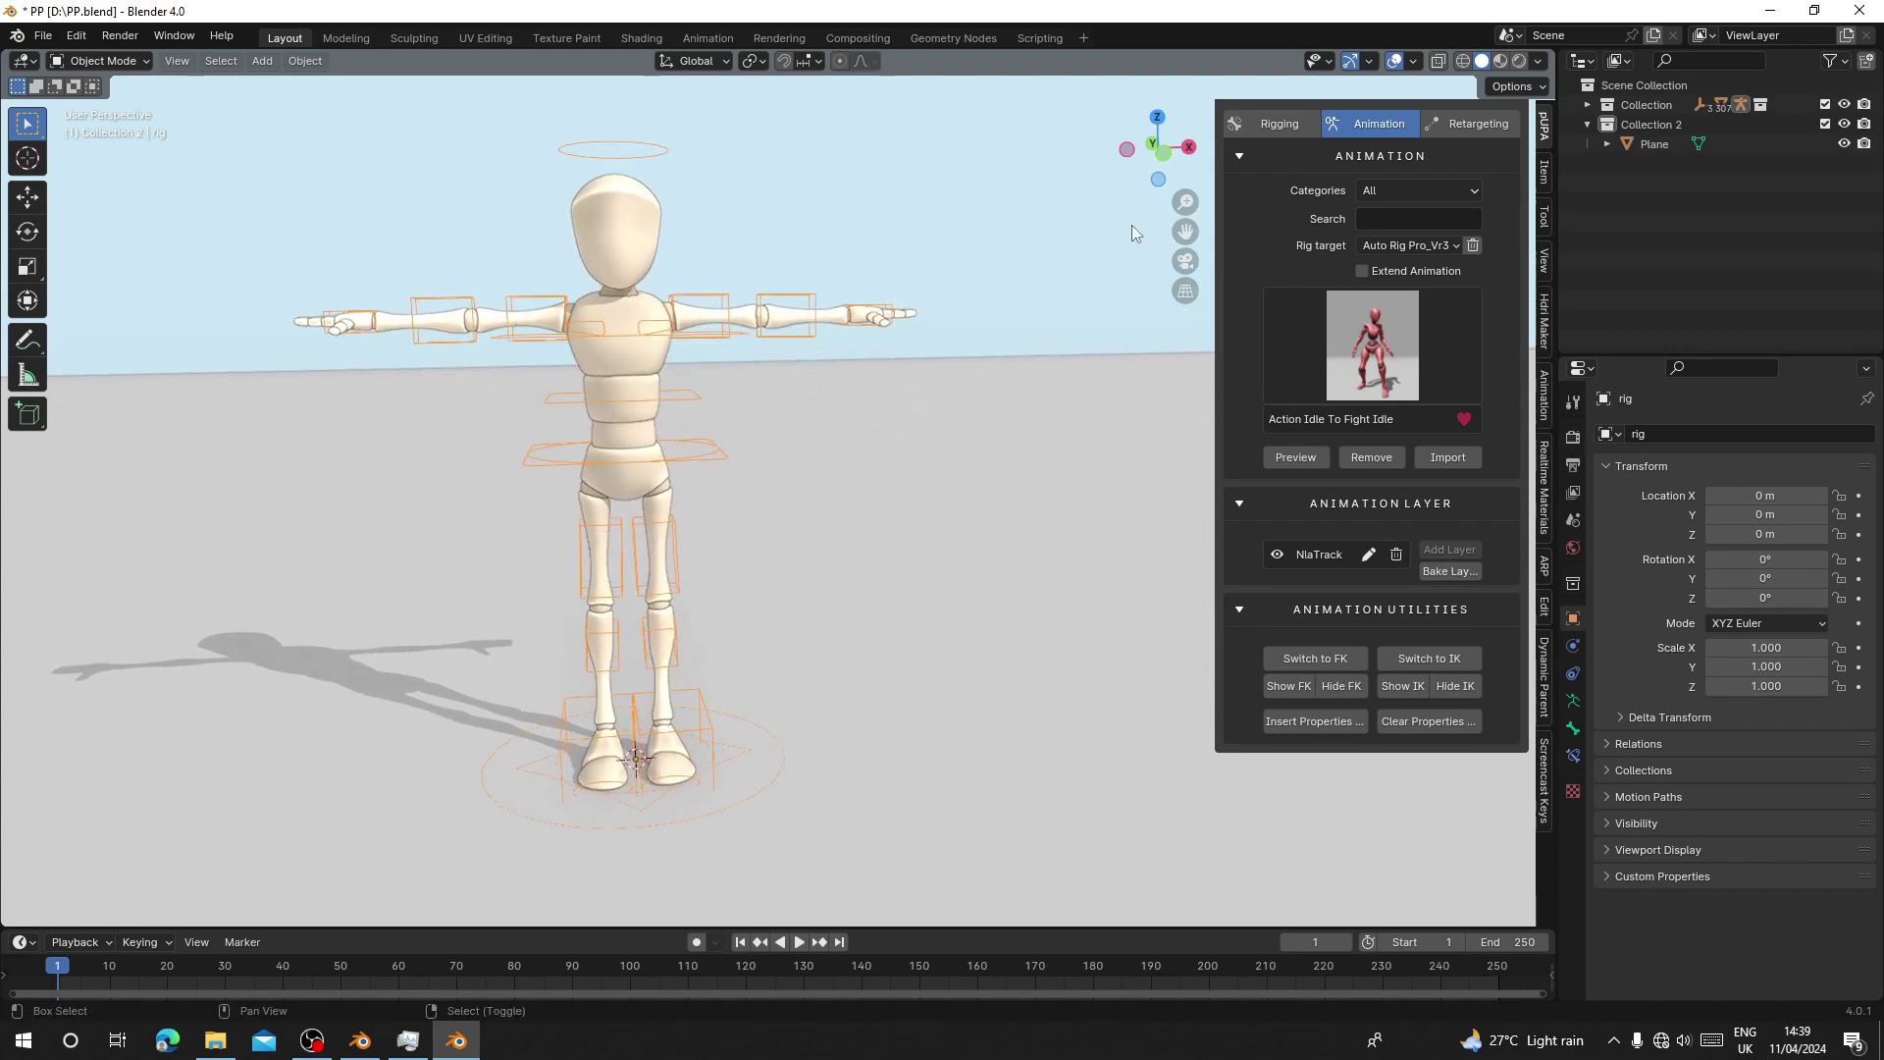
Filter the PUPA library to the Sport category and load Back Squat (2) onto the mannequin.
left_click(1386, 343)
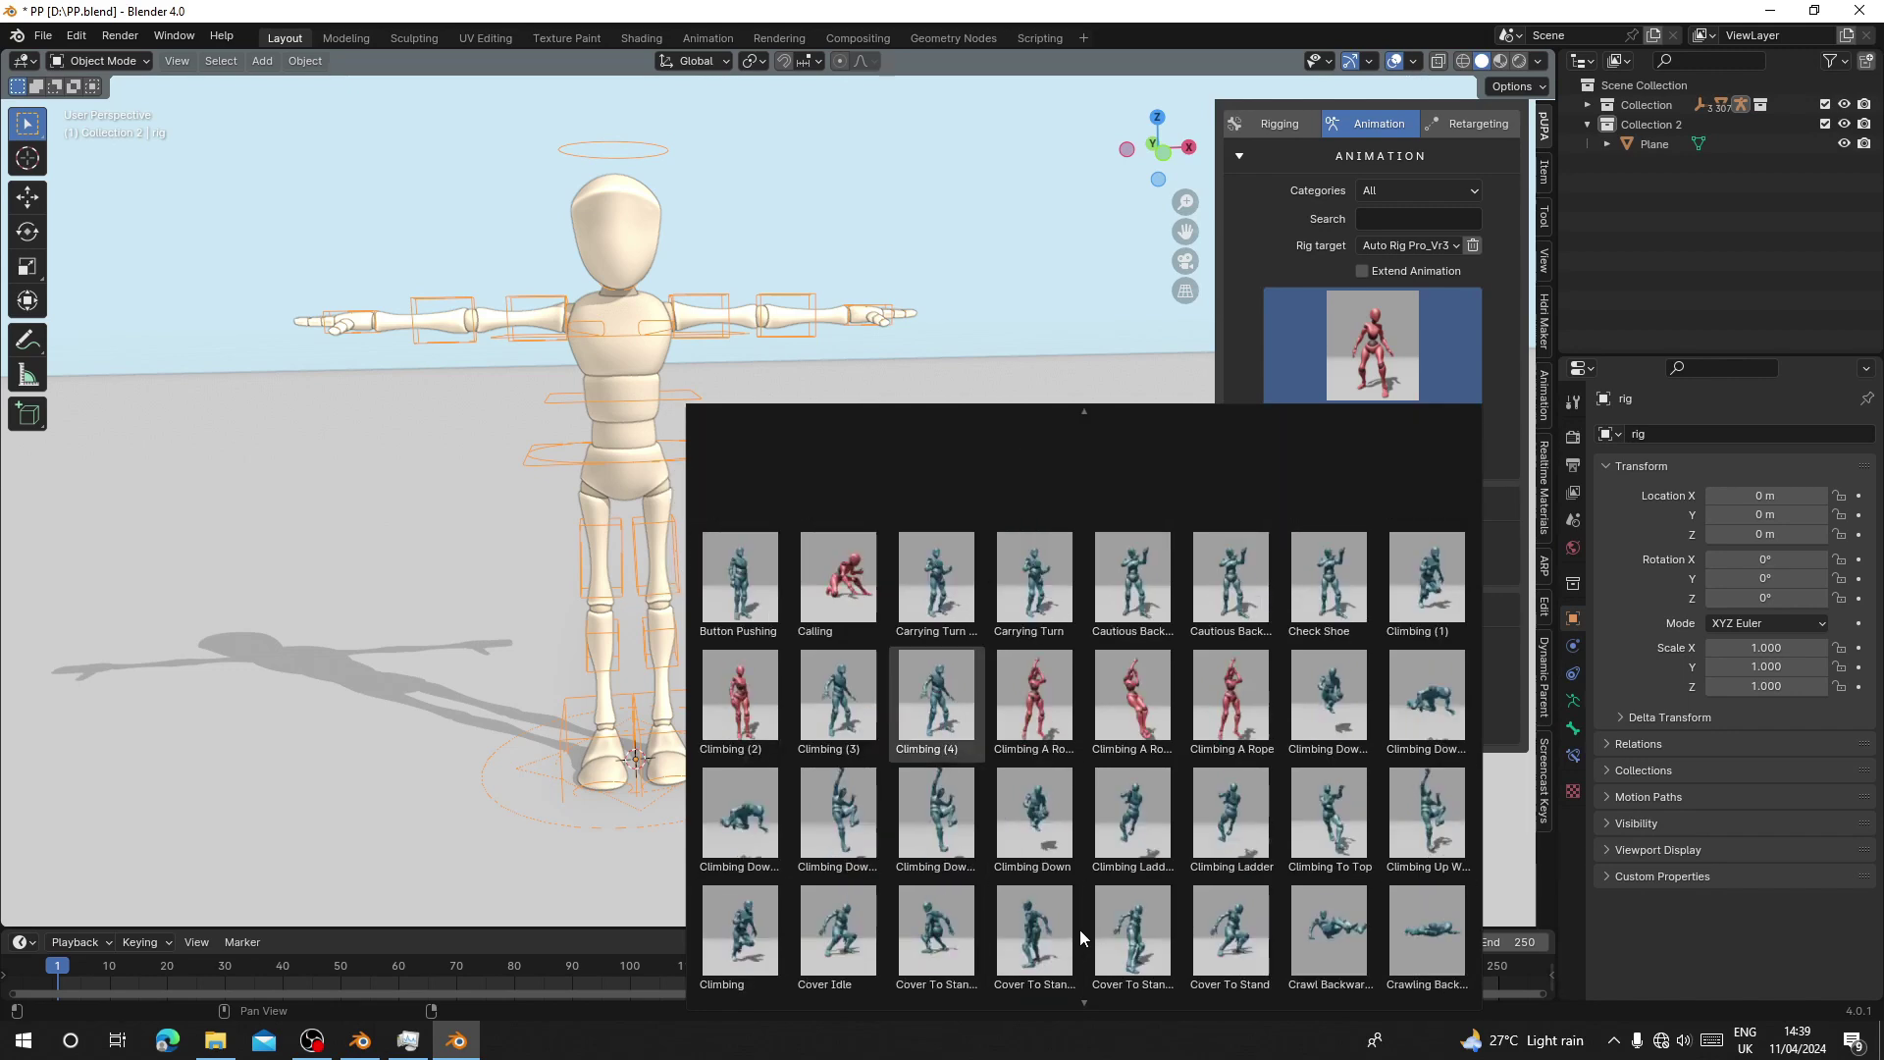
scroll(1080, 928, "down", 1)
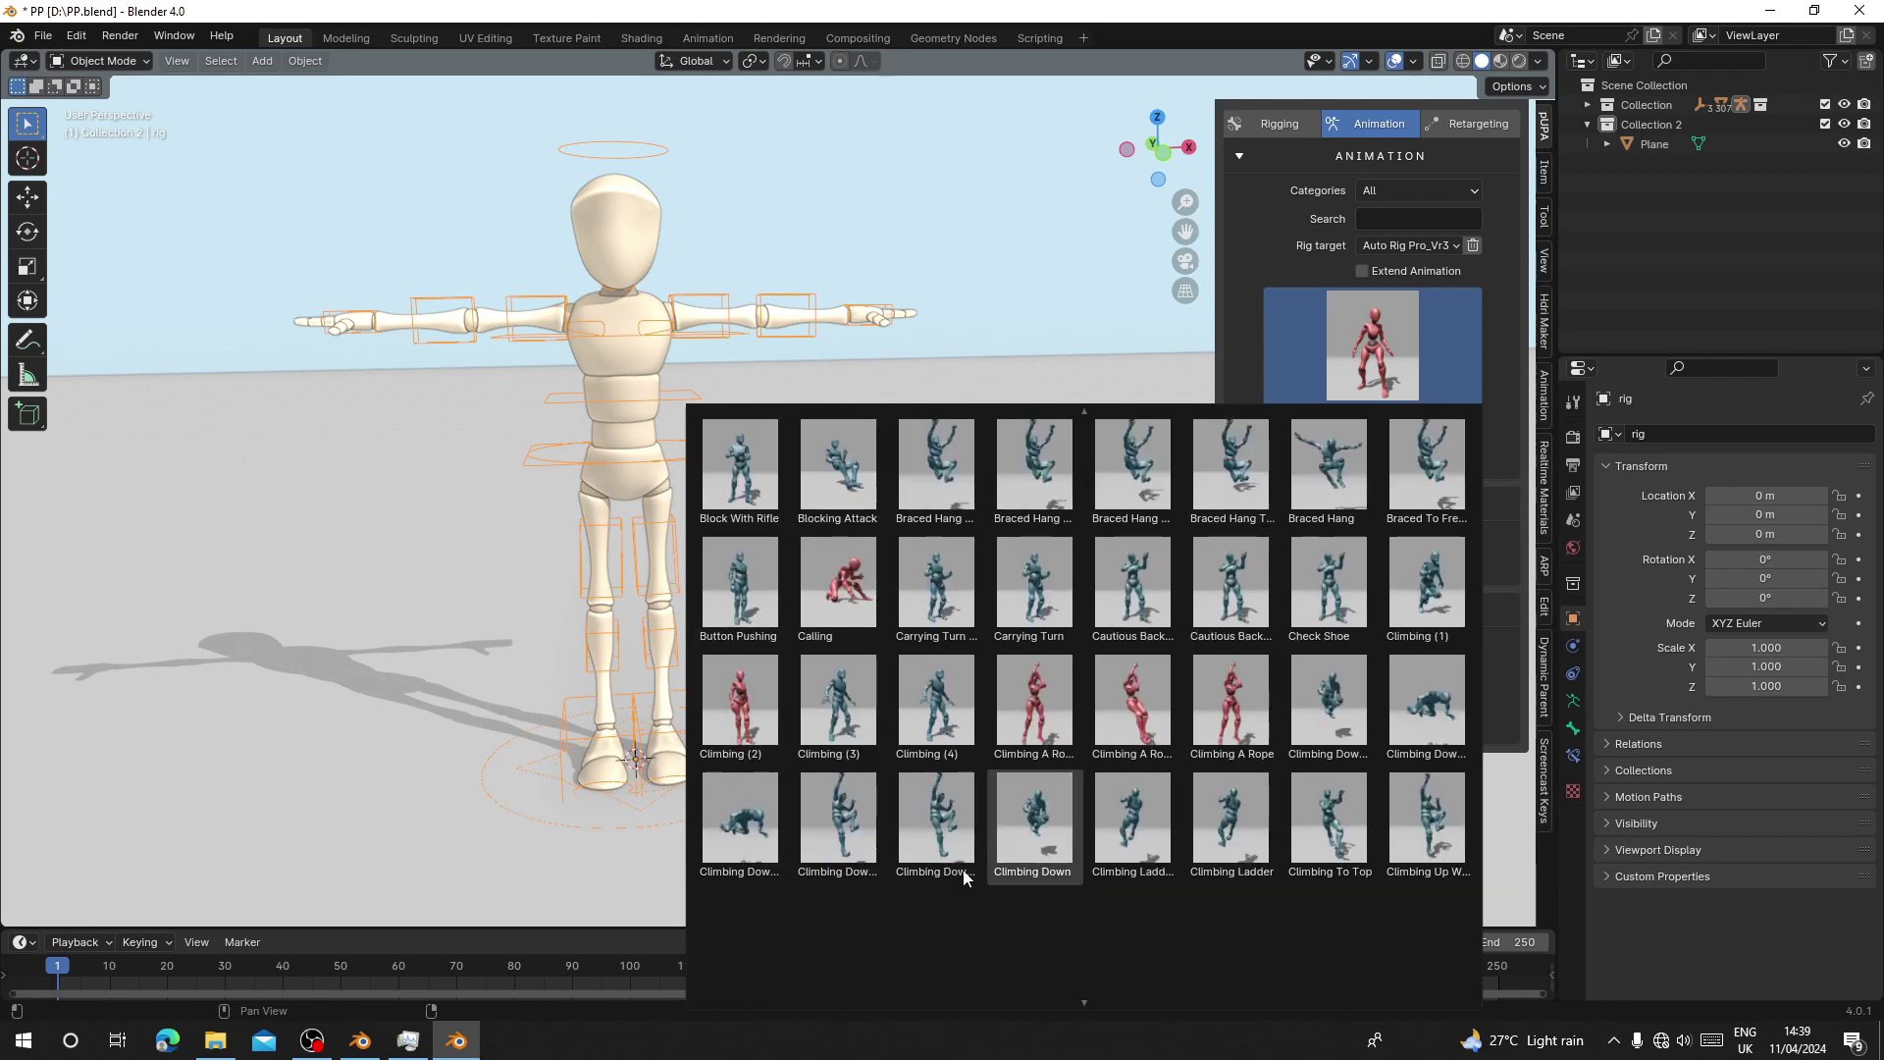
left_click(1401, 193)
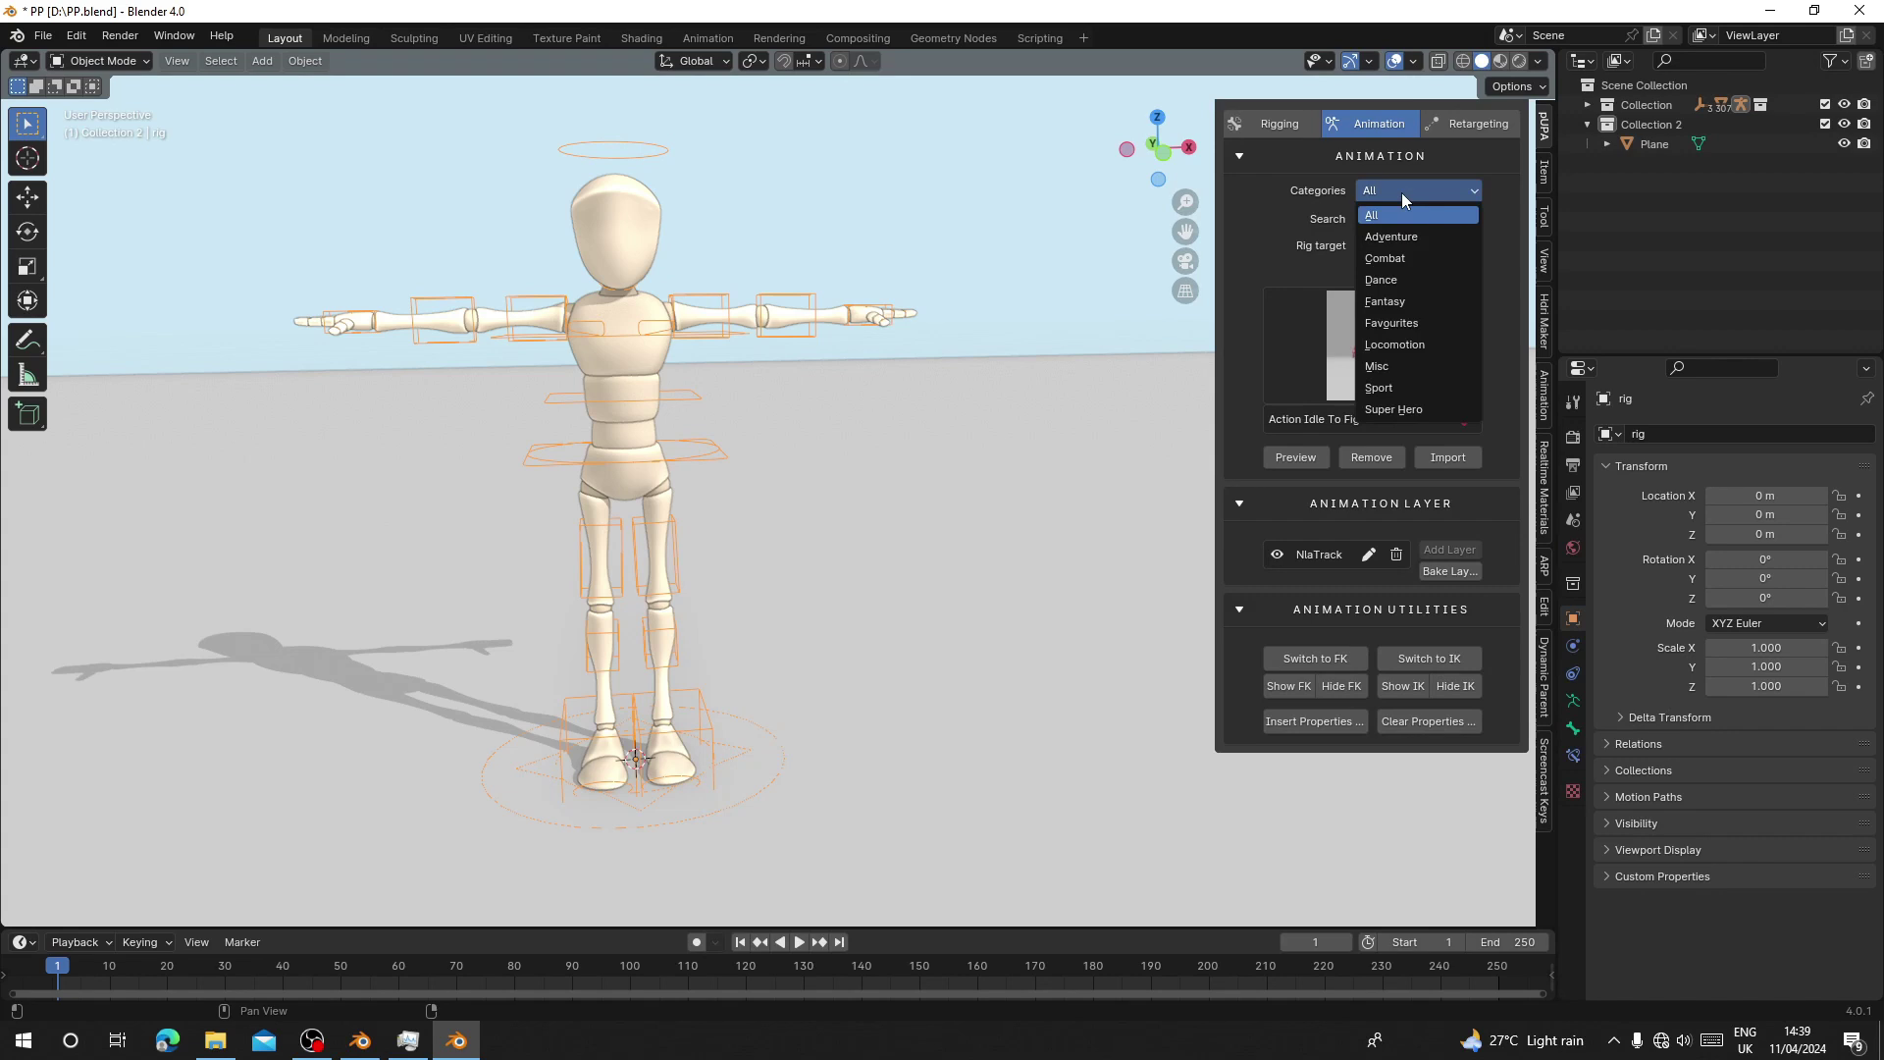
left_click(1415, 388)
left_click(1416, 388)
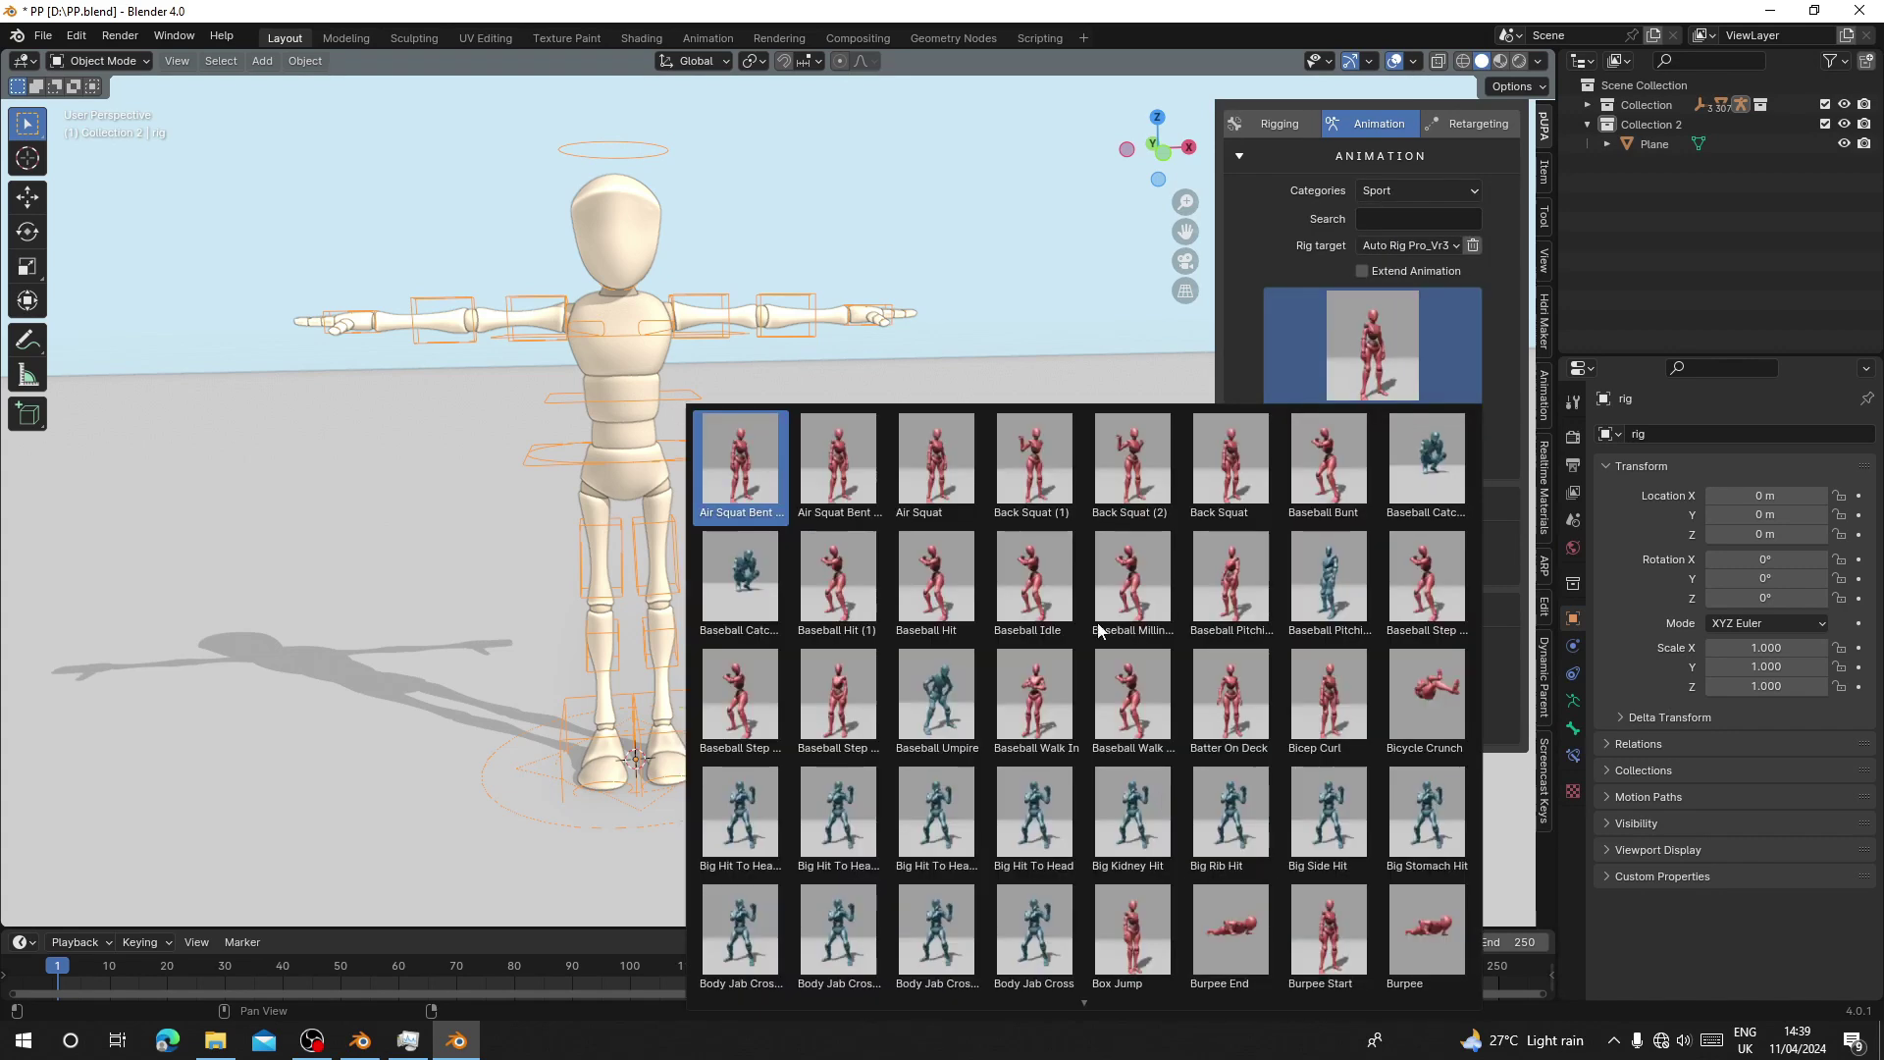
left_click(1144, 470)
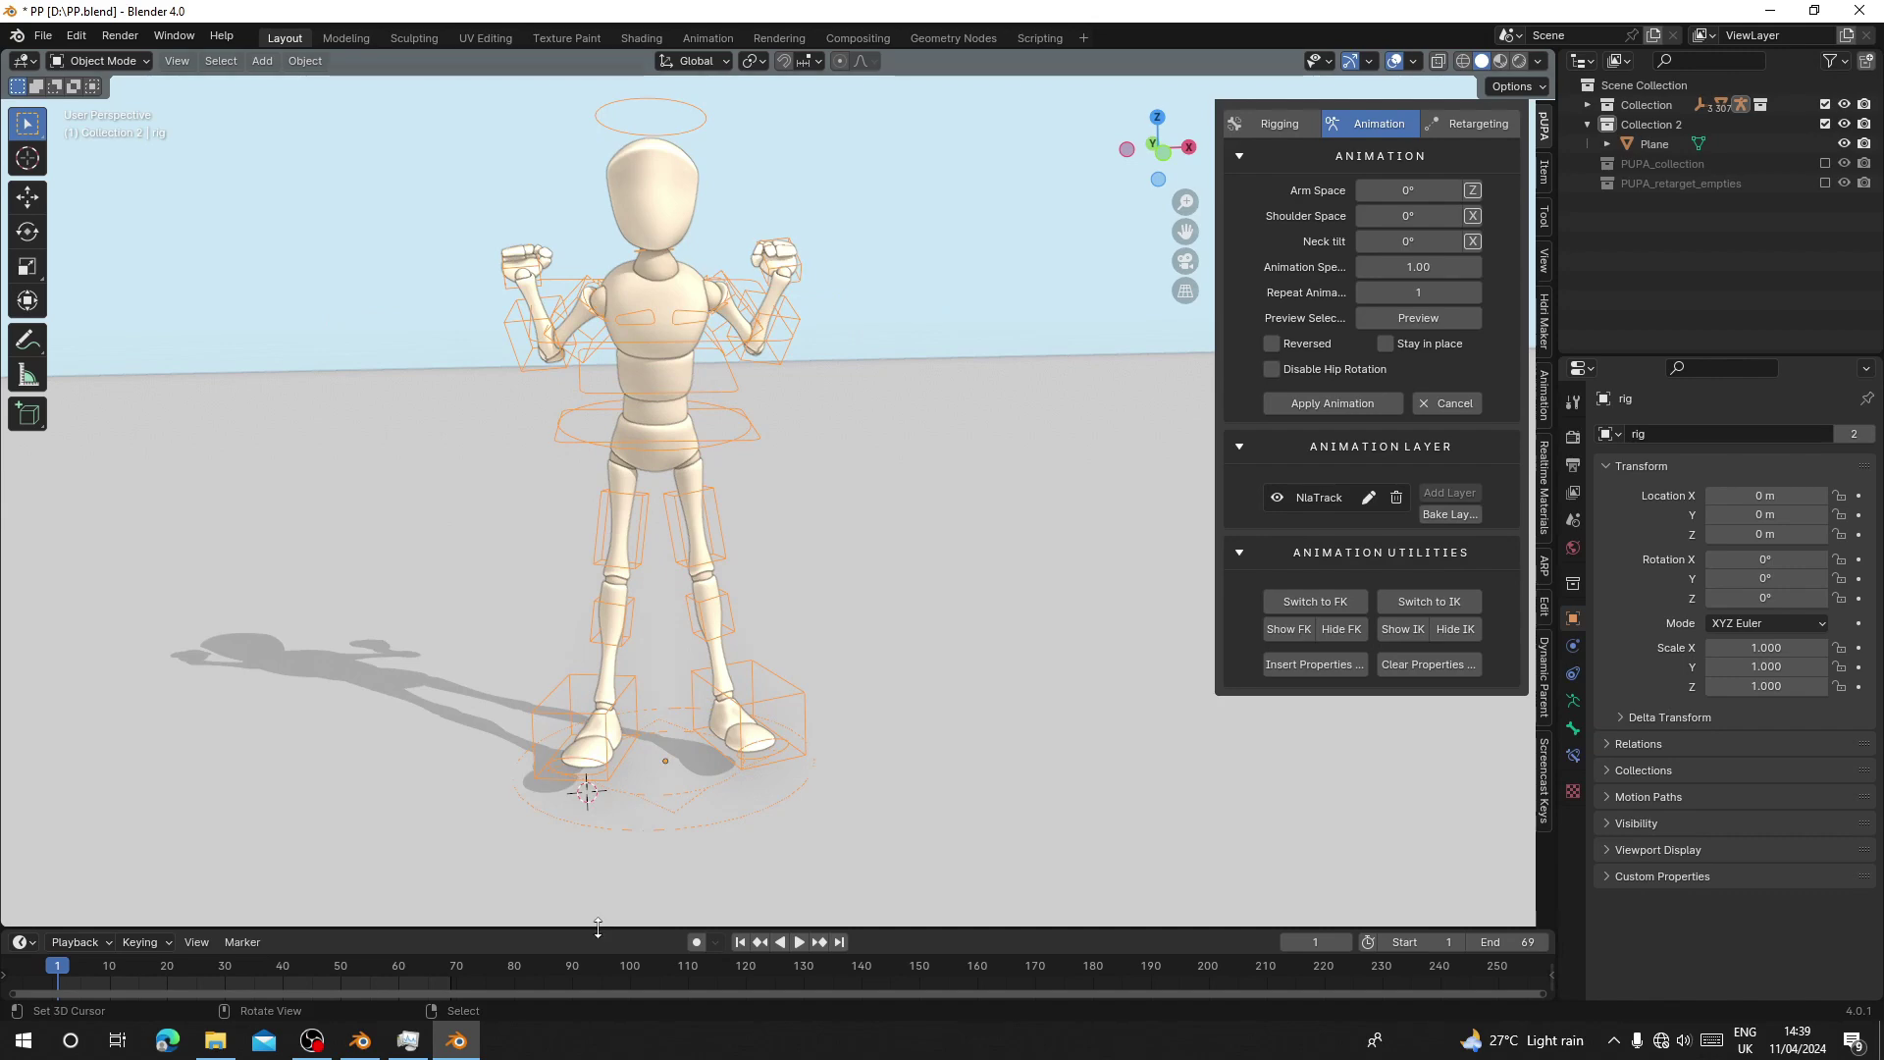
Enlarge the timeline and play the Back Squat (2) preview on the mannequin.
left_click_drag(593, 925, 593, 798)
mouse_move(629, 510)
middle_mouse_down()
mouse_move(667, 422)
mouse_move(728, 439)
mouse_move(746, 521)
mouse_move(663, 500)
middle_mouse_up()
left_click(809, 815)
scroll(731, 515, "up", 3)
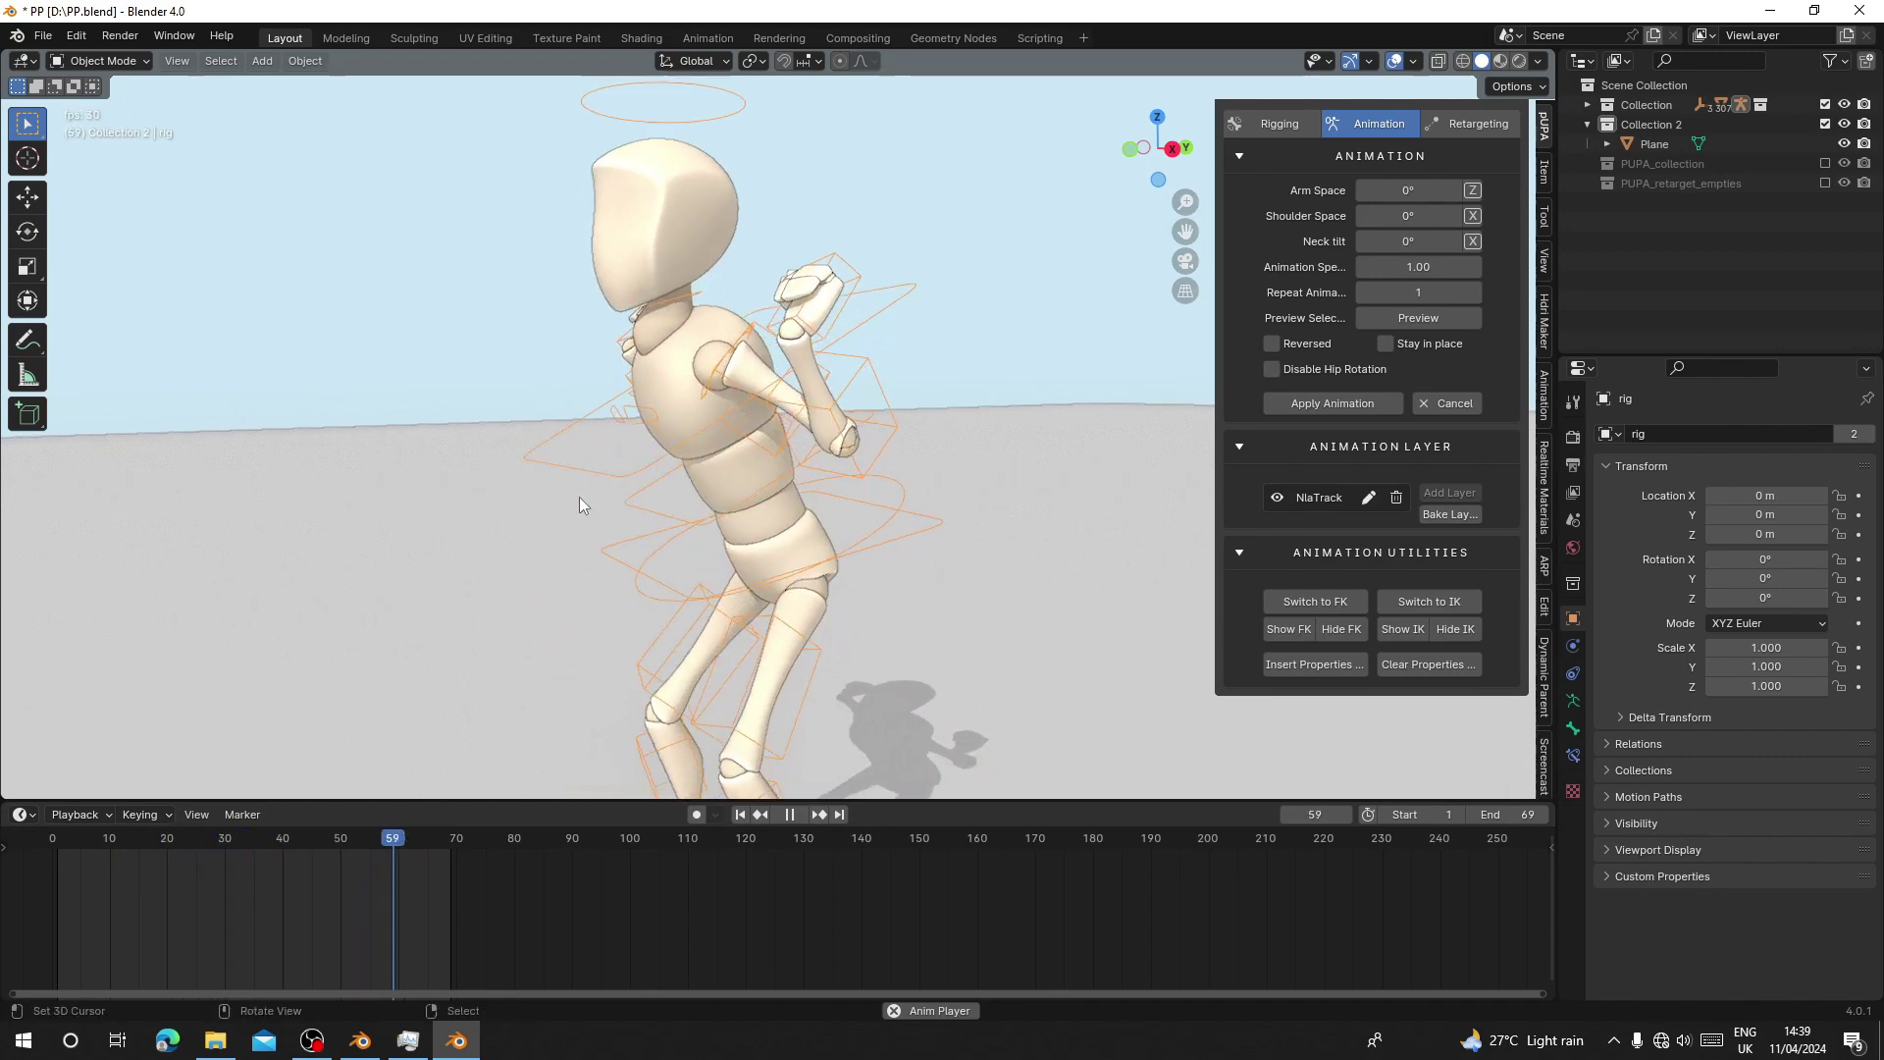
key("space")
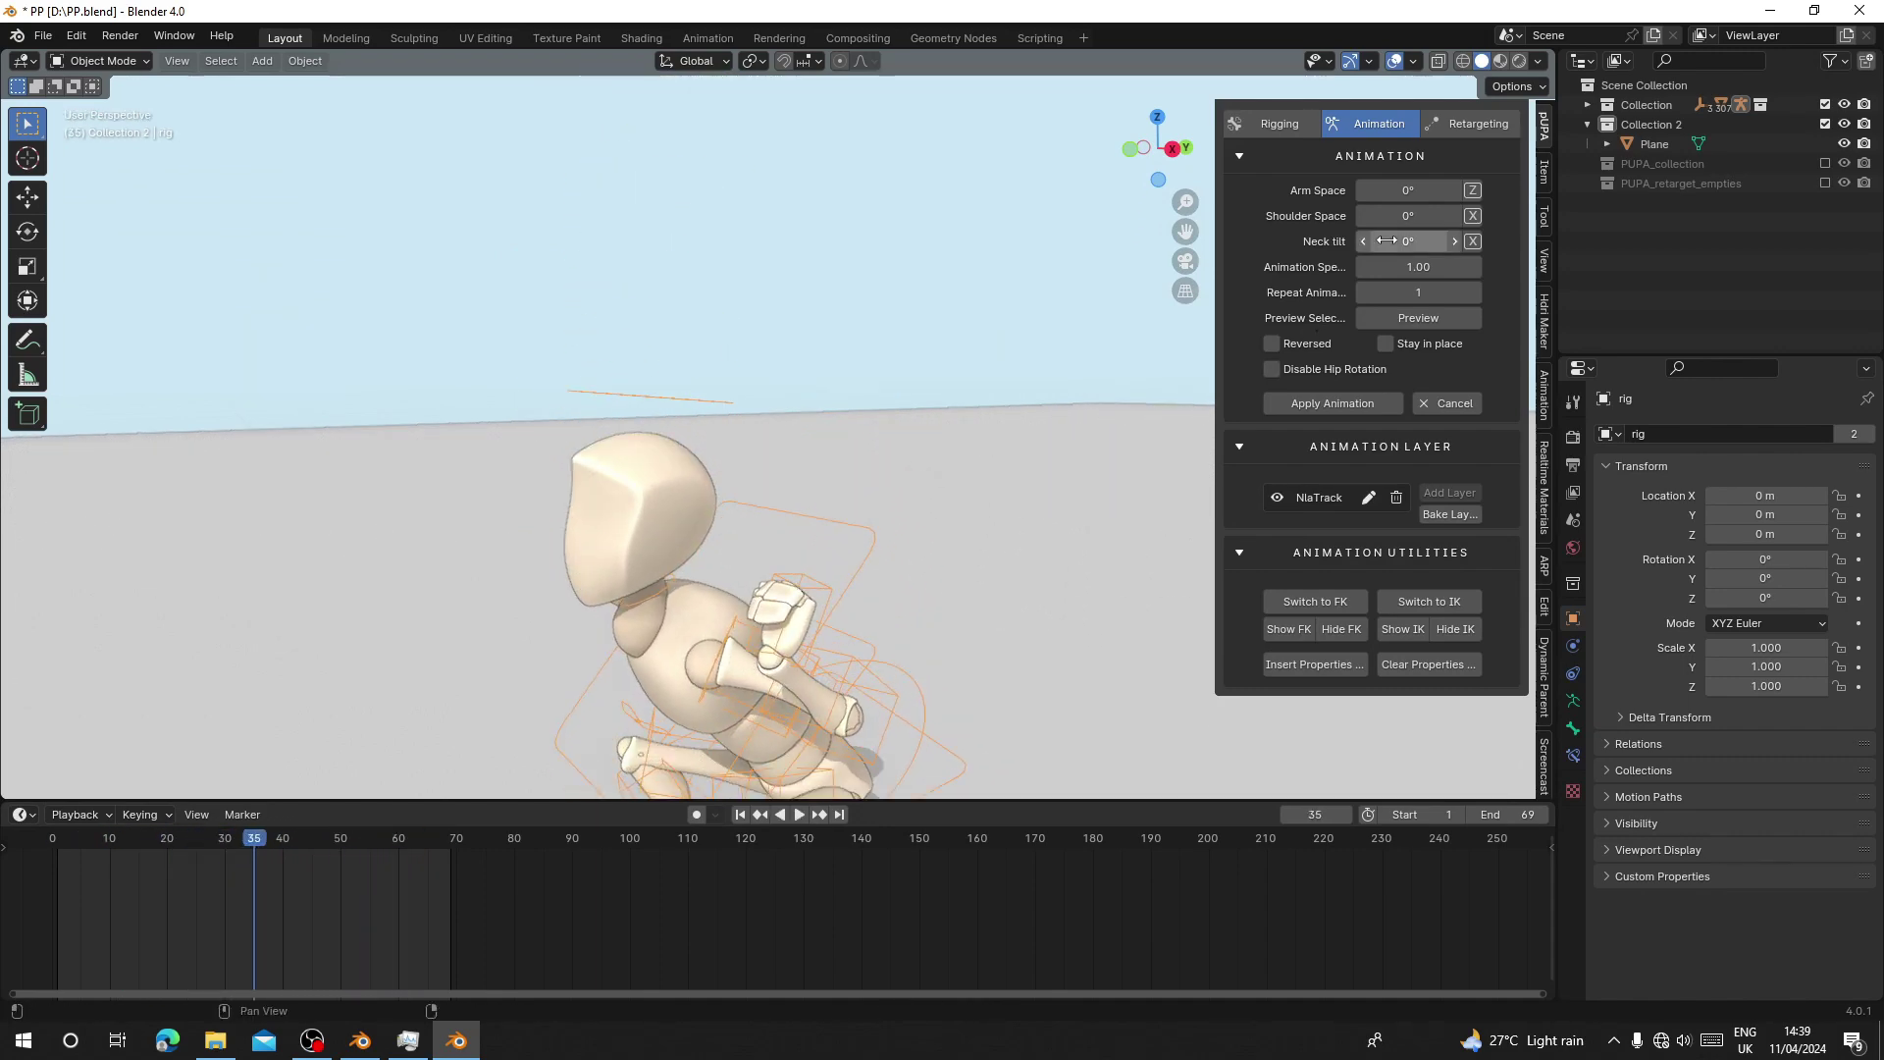
Adjust the squat with 37° neck tilt, 3.7° shoulder space and 9° arm space, then play it.
left_click(1417, 318)
left_click_drag(1412, 240, 1546, 240)
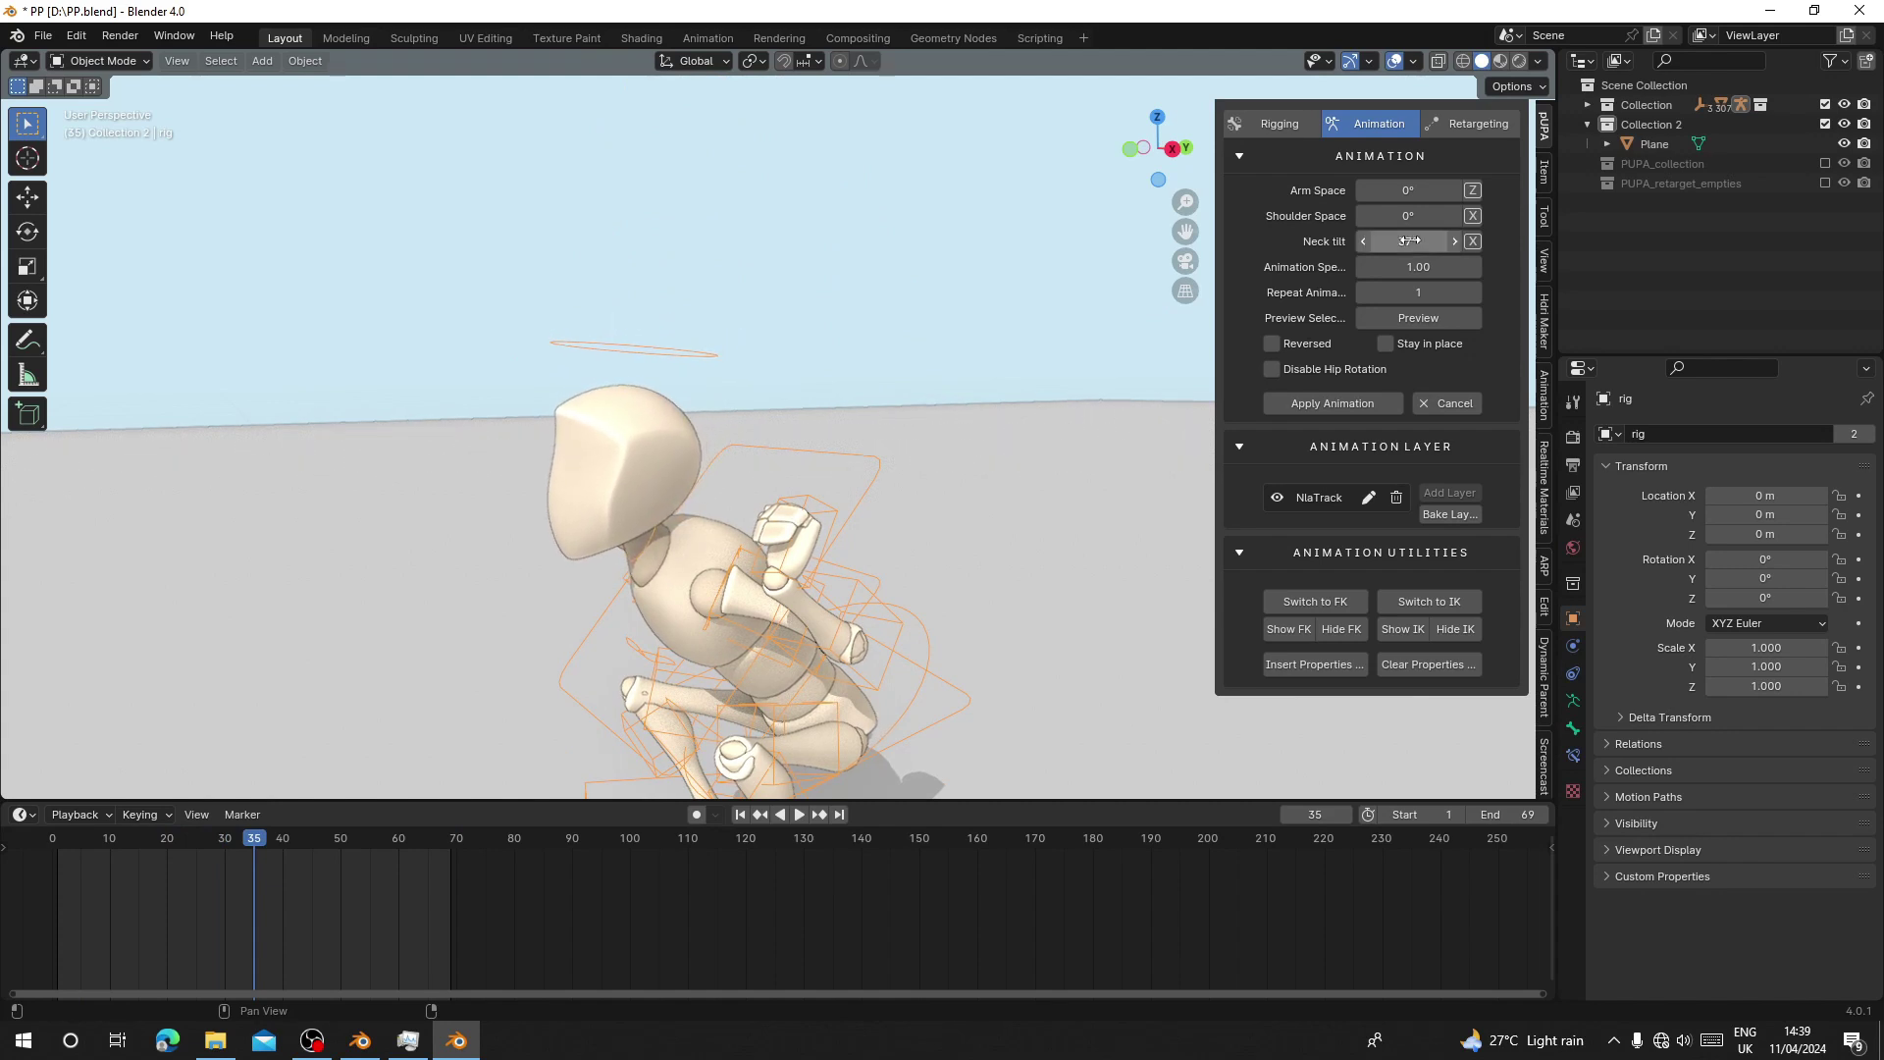
middle_click_drag(766, 432, 314, 569)
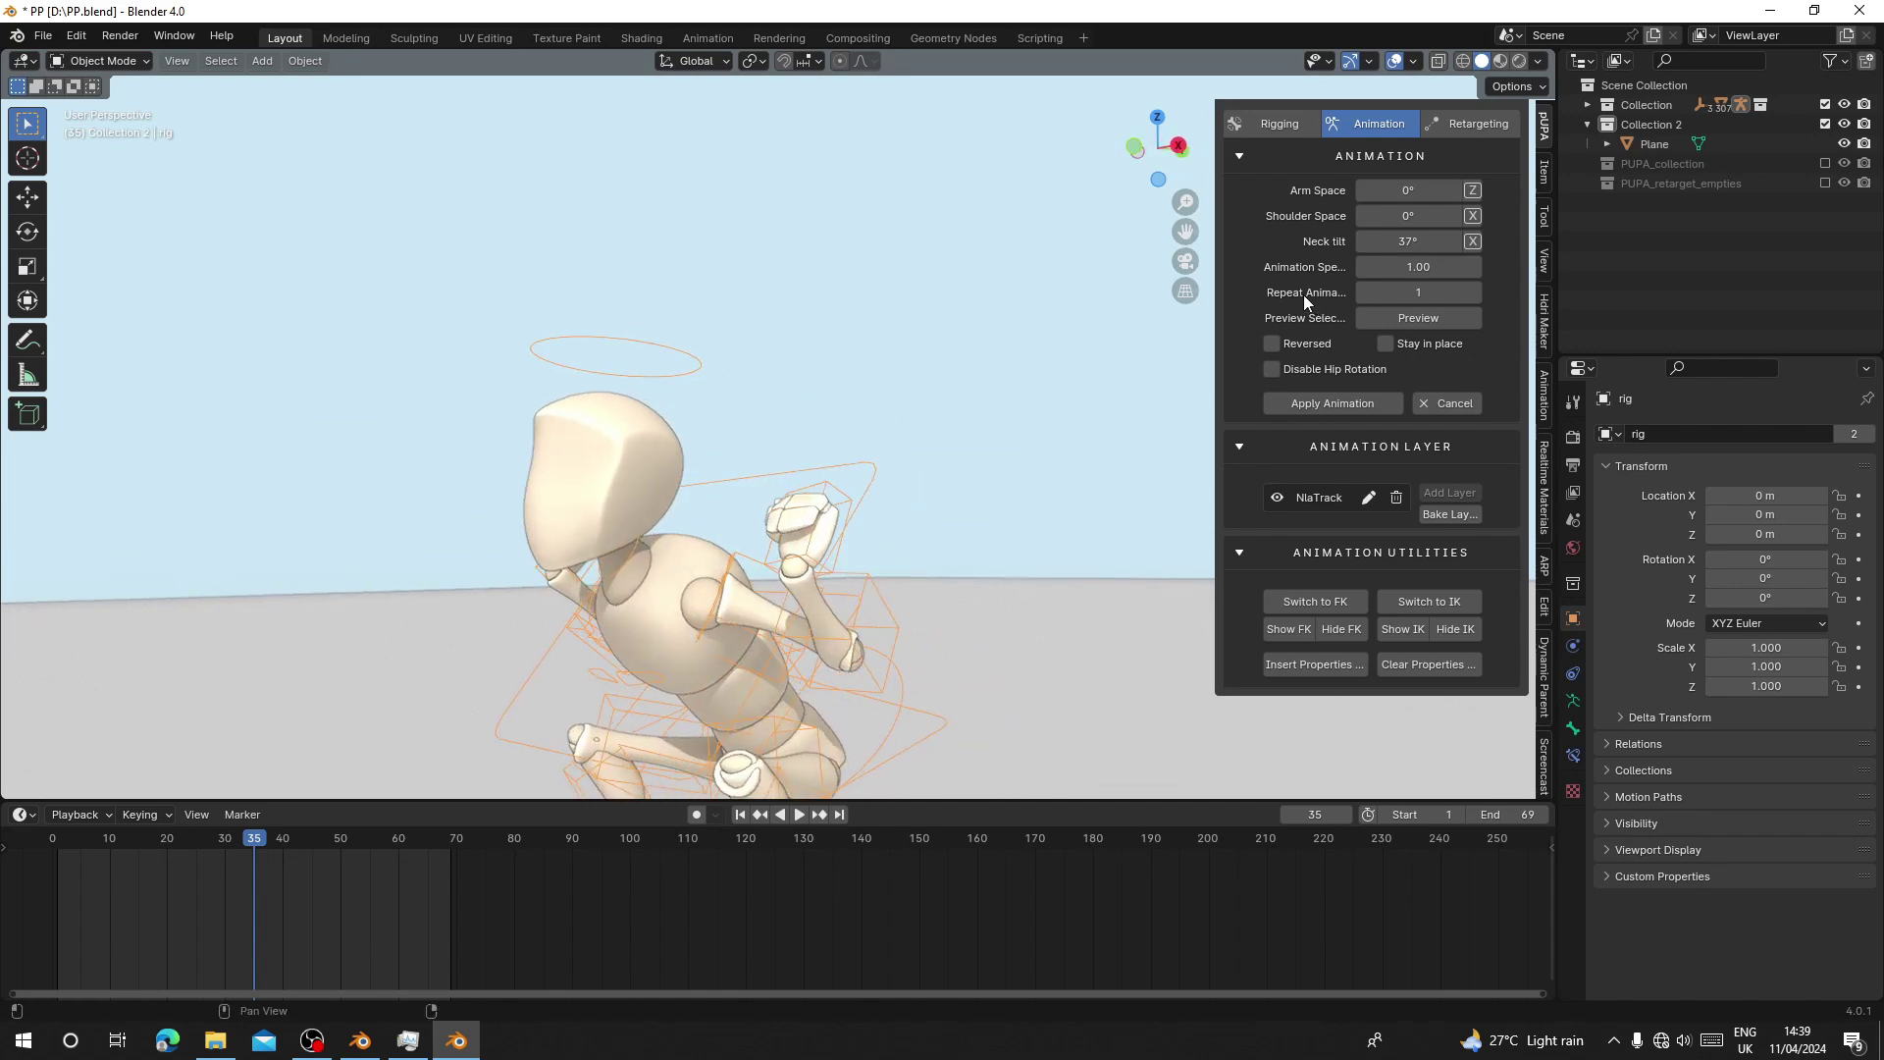
mouse_move(1418, 216)
left_mouse_down()
mouse_move(1396, 216)
mouse_move(1428, 216)
left_mouse_up()
left_click_drag(1409, 191, 1442, 190)
key("space")
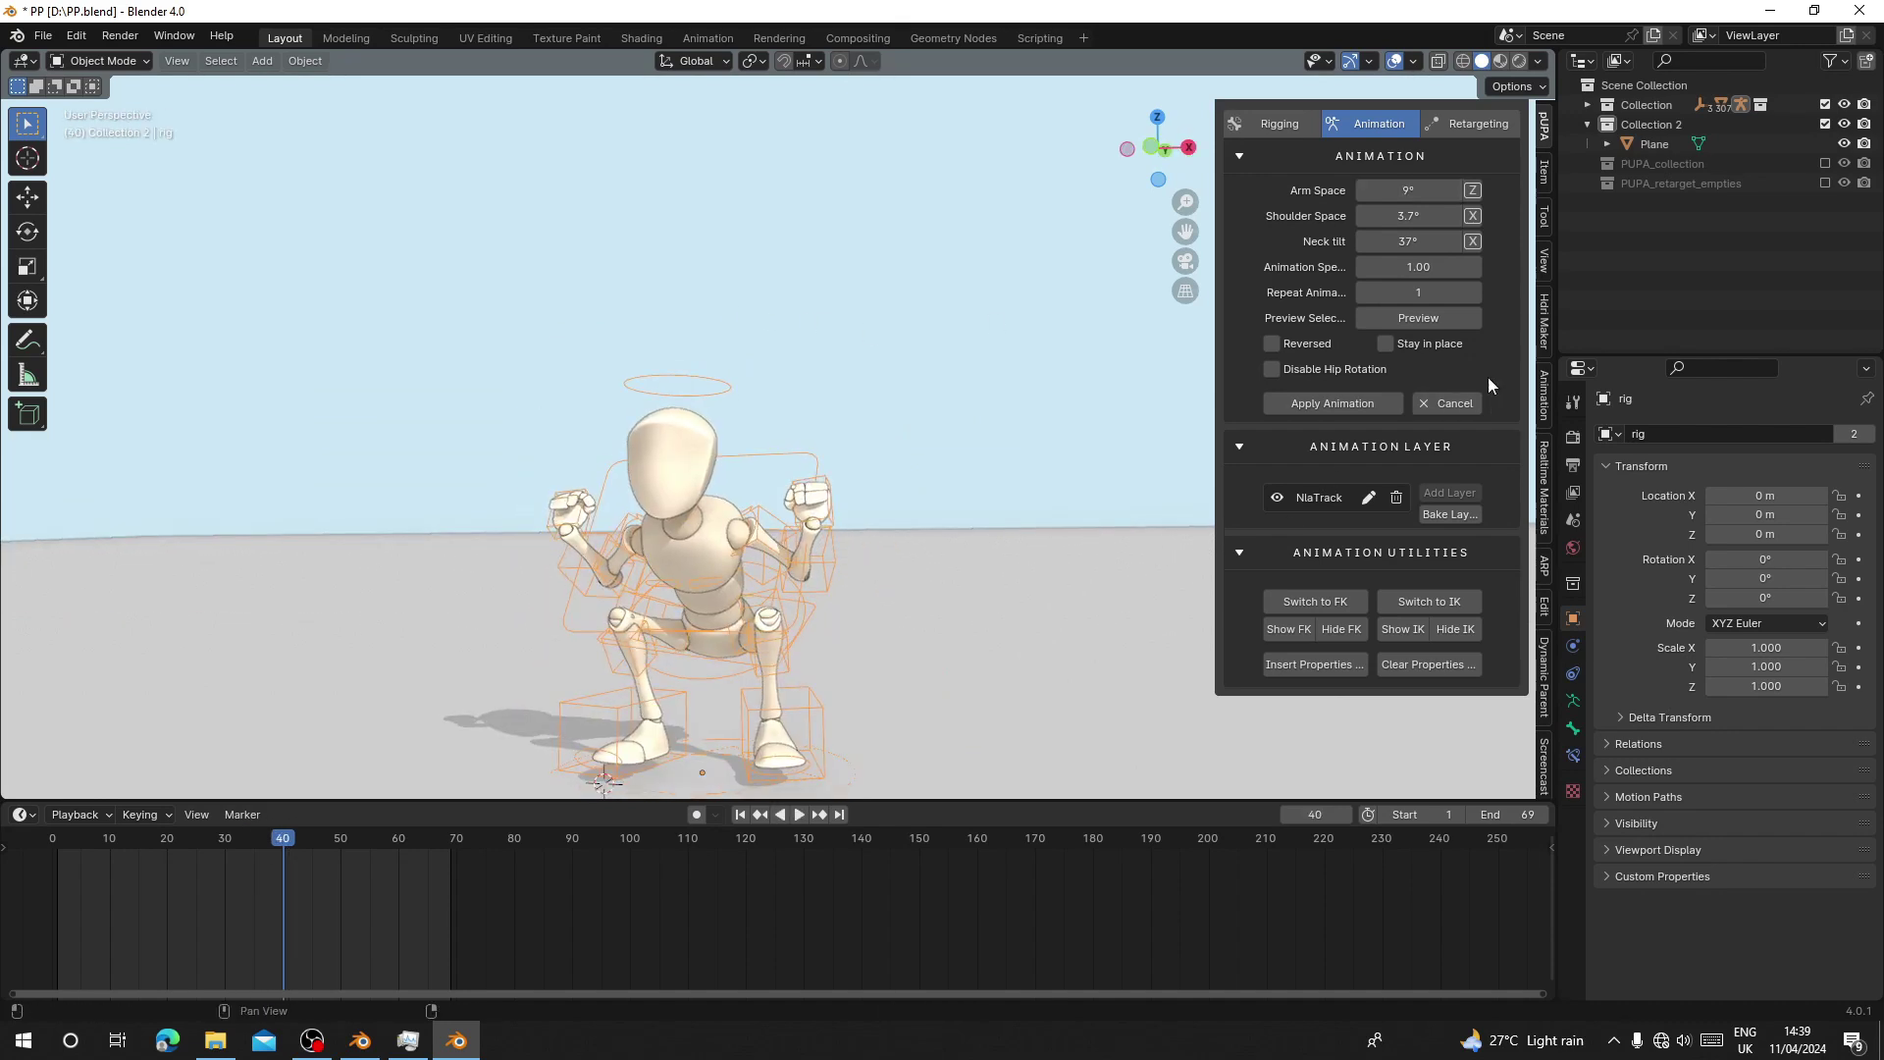
Set Repeat Animation to 2 and play the doubled 137-frame squat.
left_click(1477, 291)
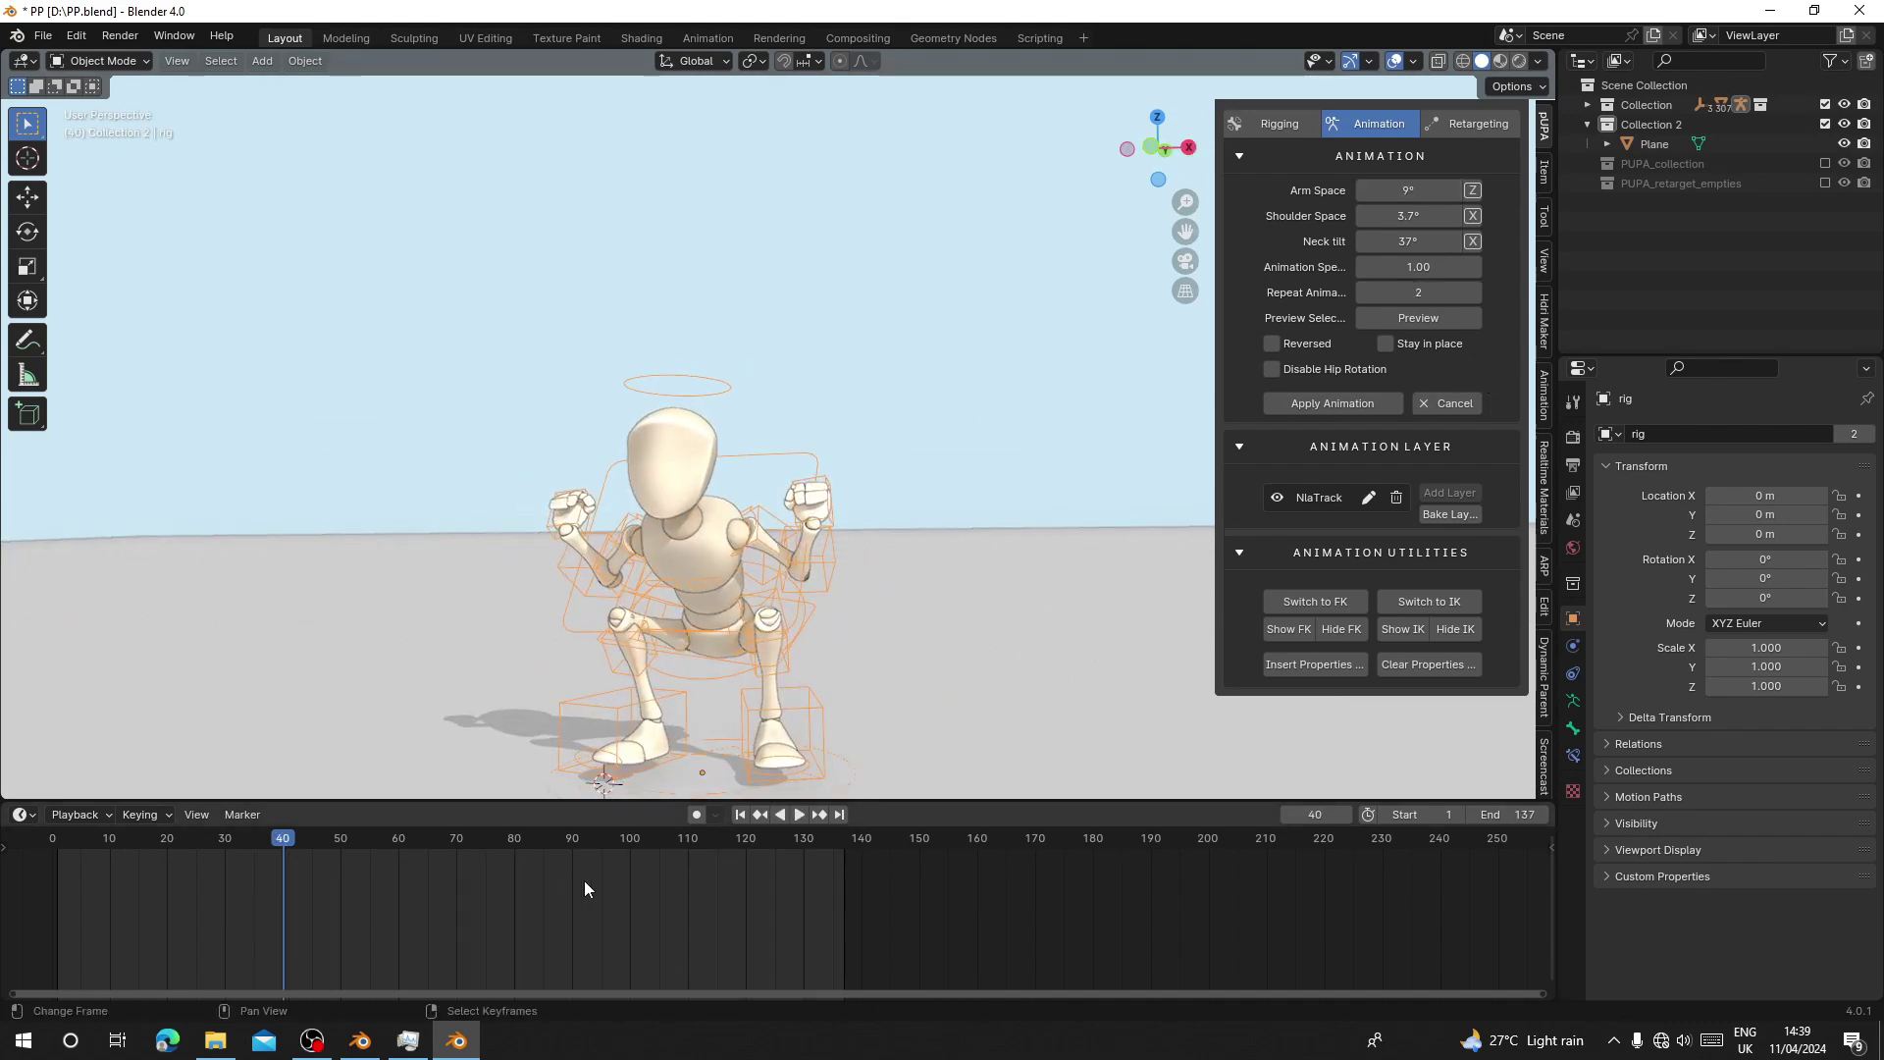
key("space")
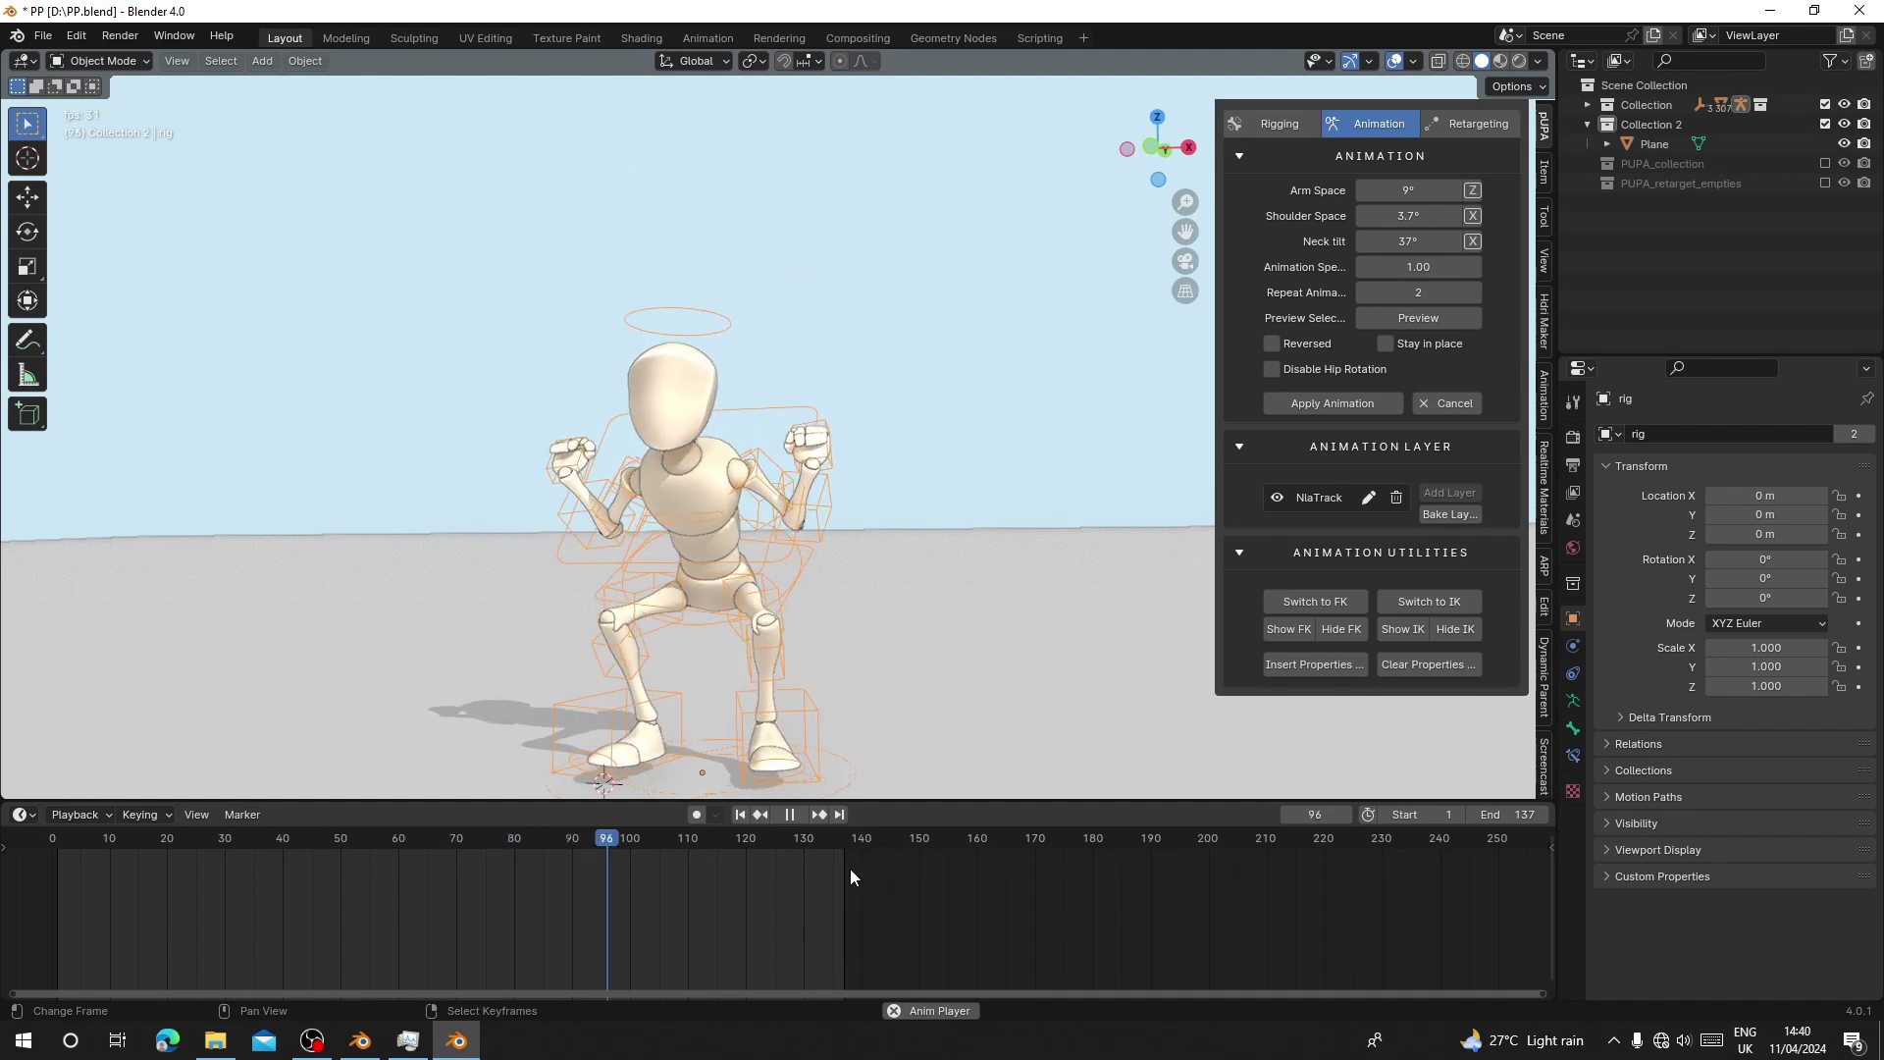
key("space")
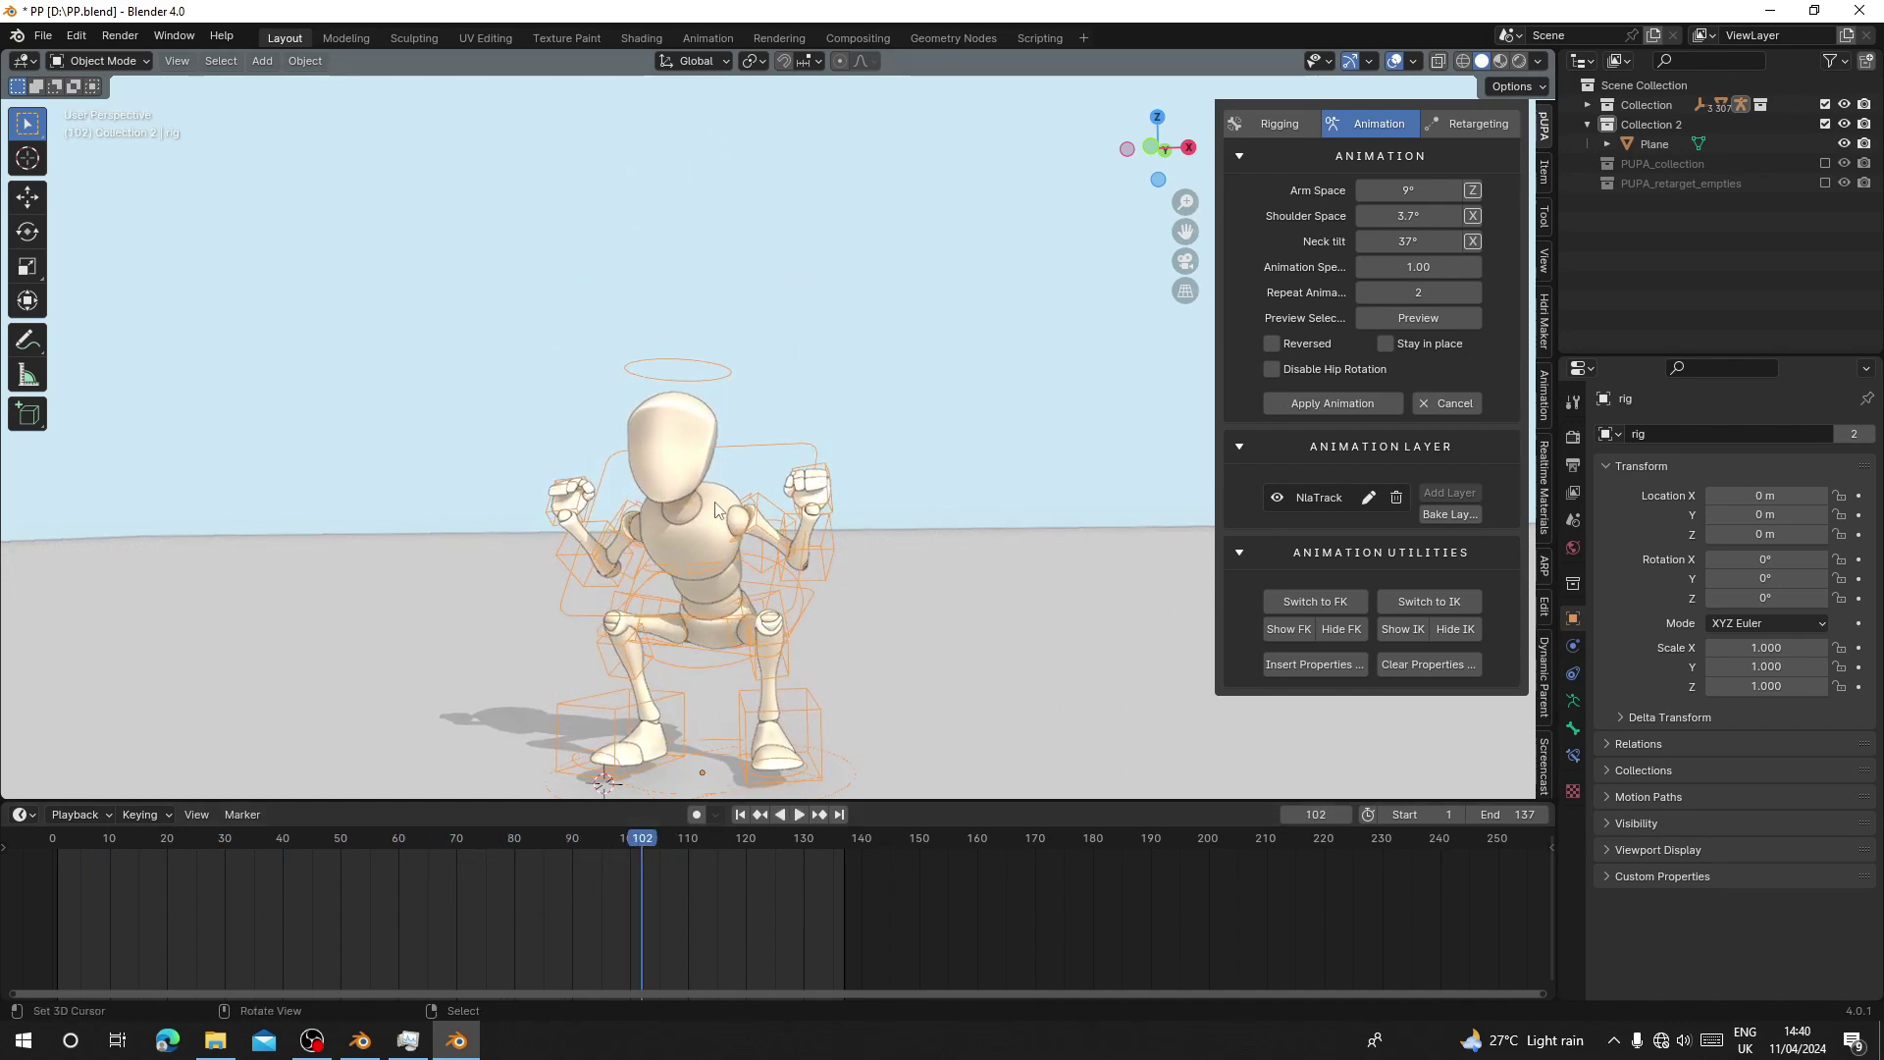
middle_click_drag(738, 546, 840, 426)
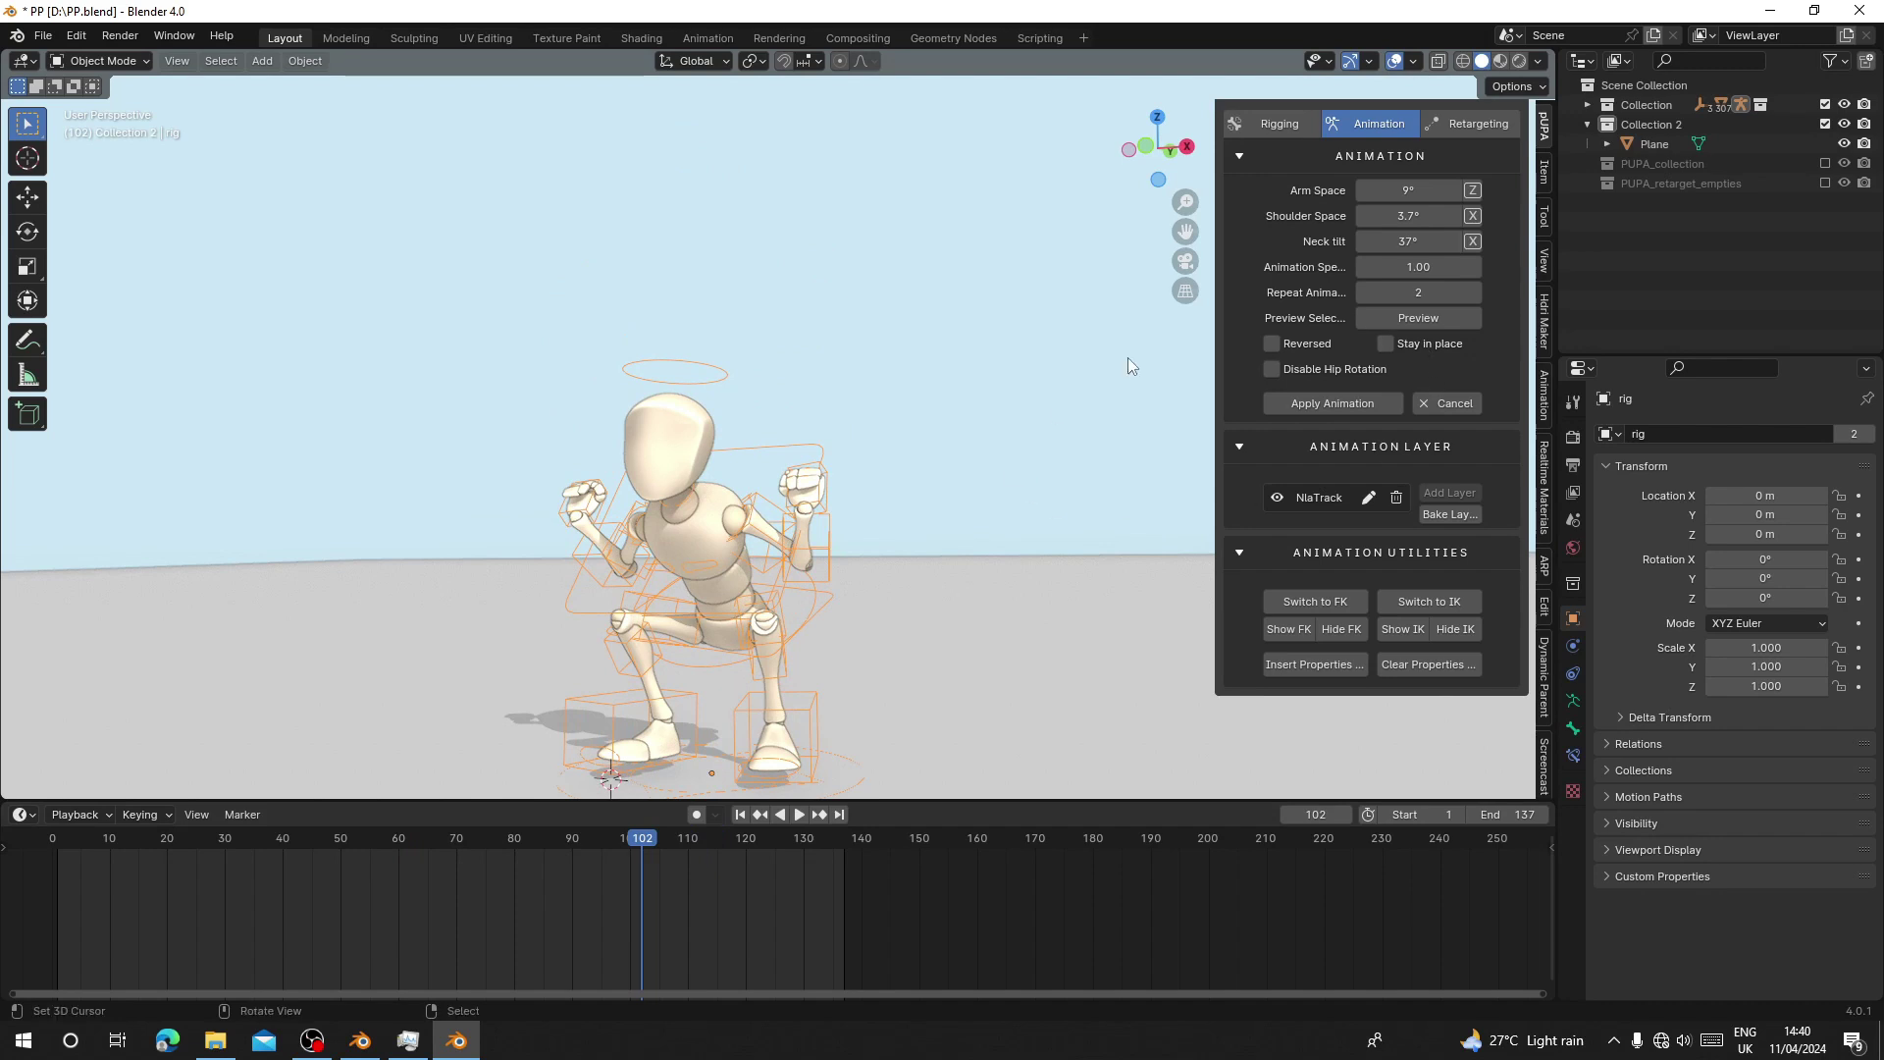
Apply Back Squat (2) to the mannequin as keys over frames 1–137, play it back, and return to frame 1.
left_click(1339, 404)
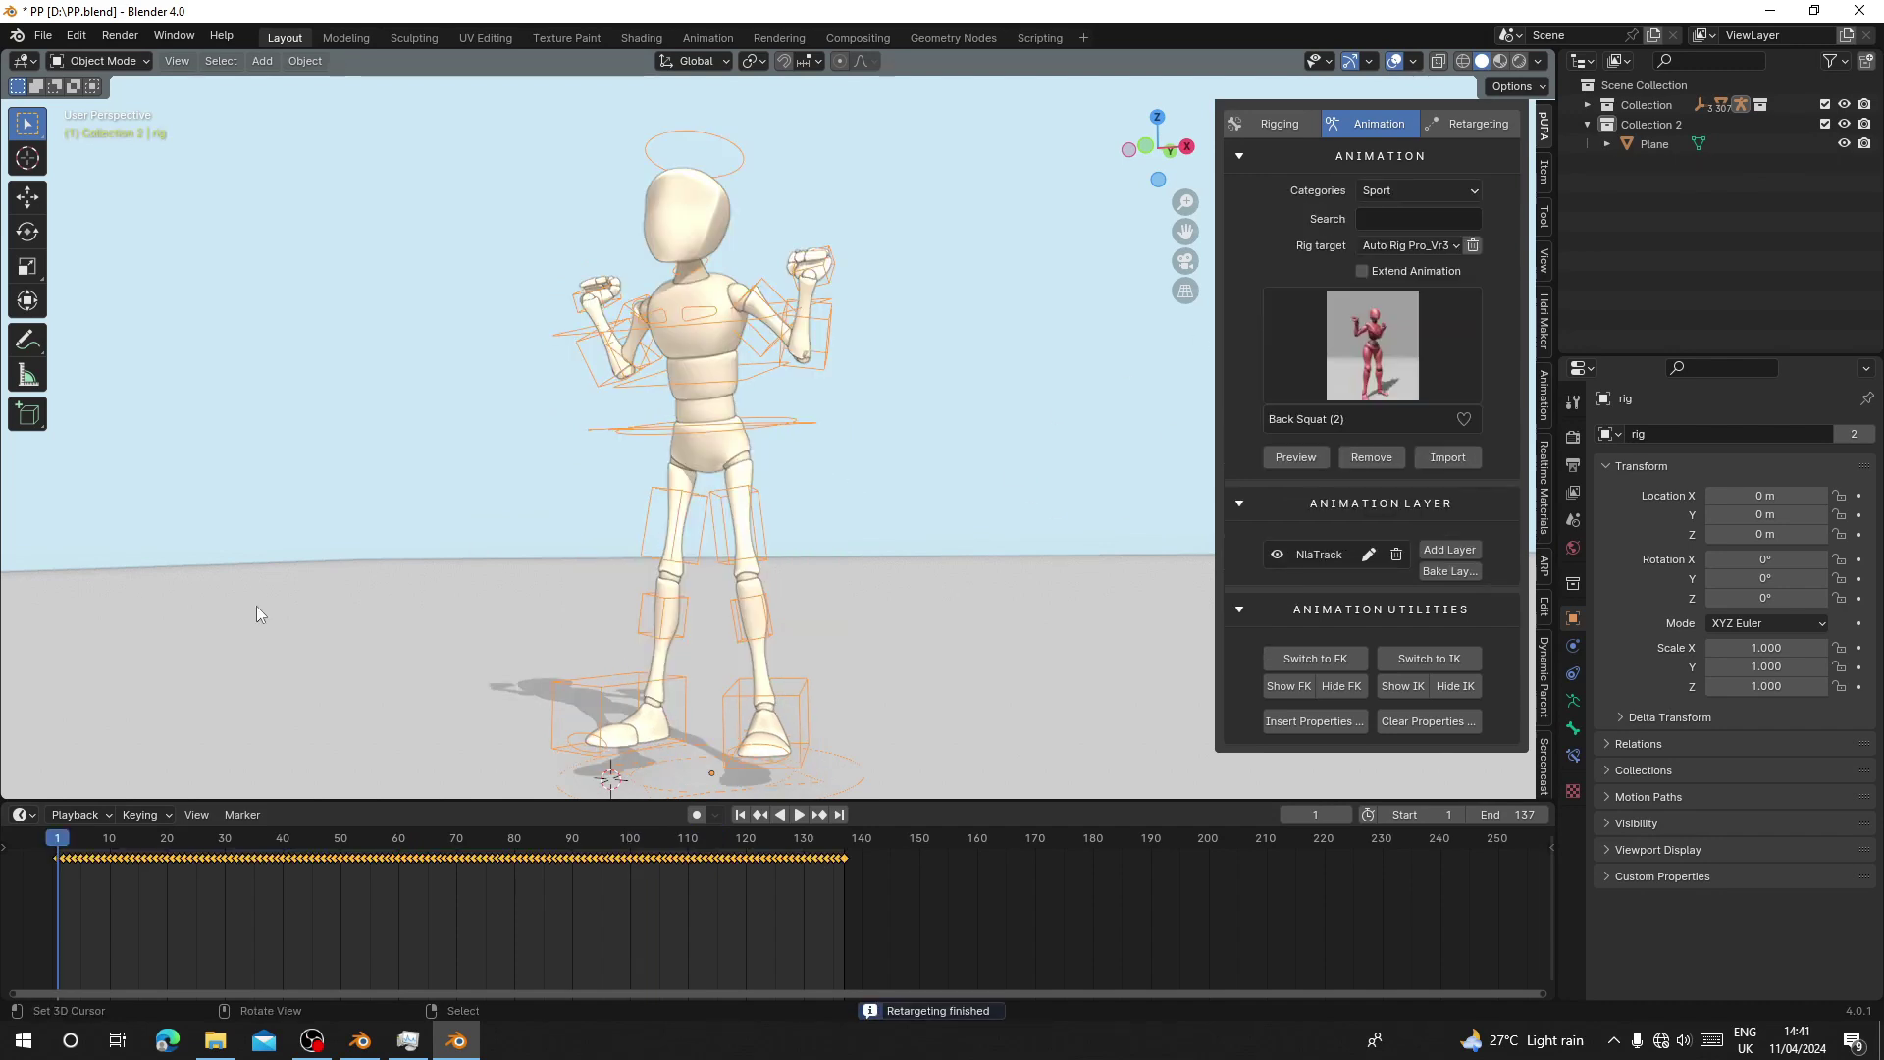
key("space")
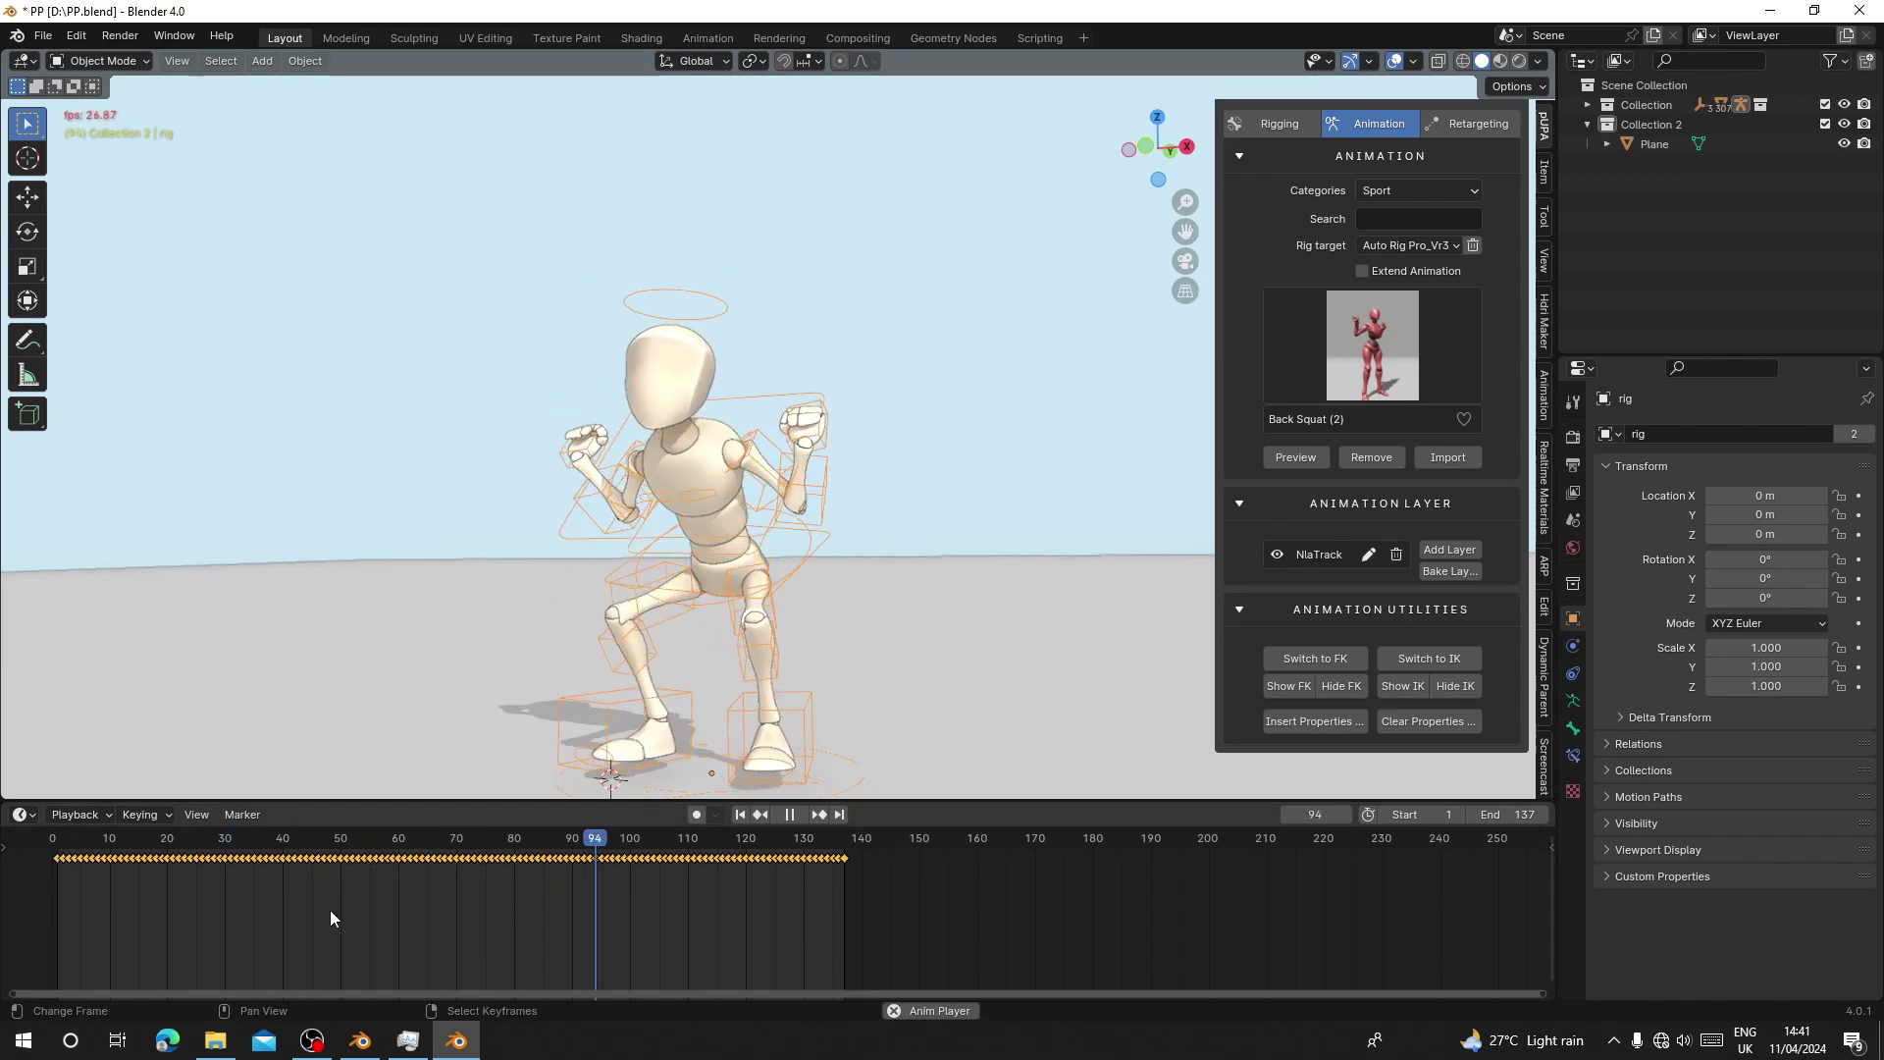
key("shift+Left")
key("space")
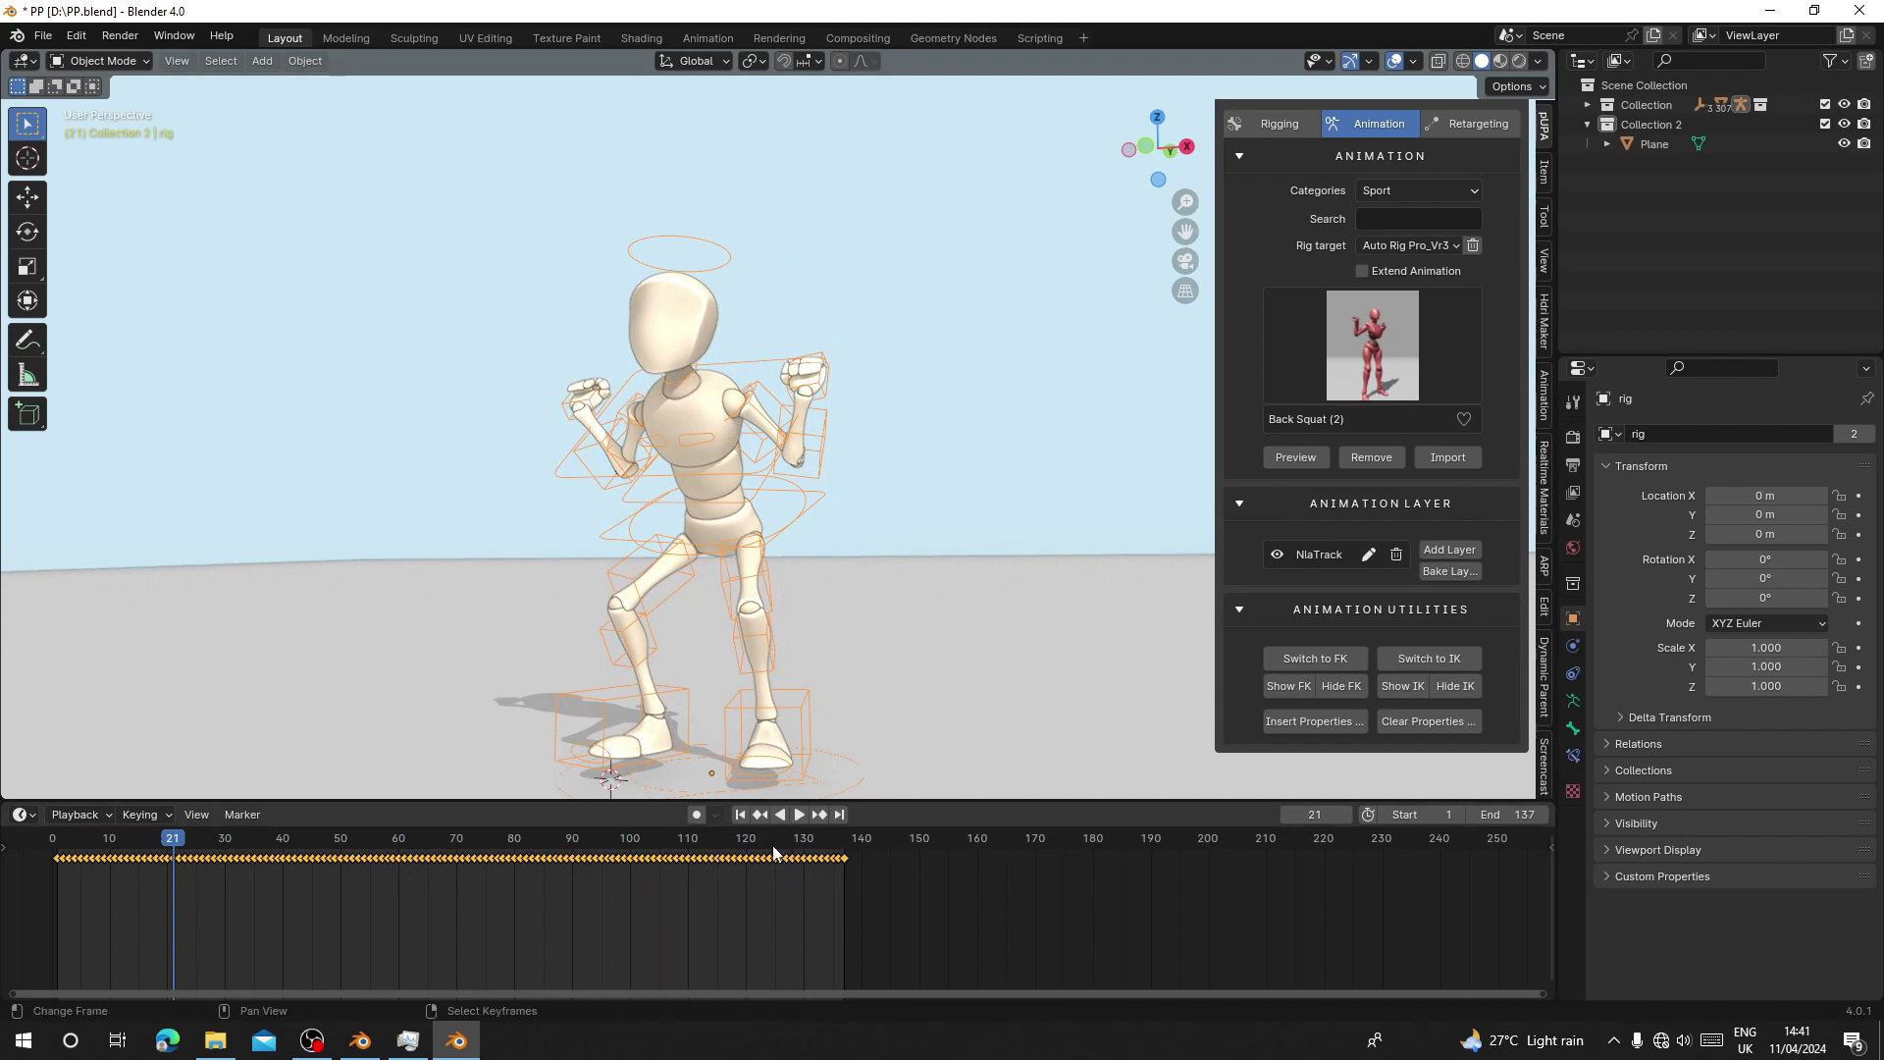
key("shift+Left")
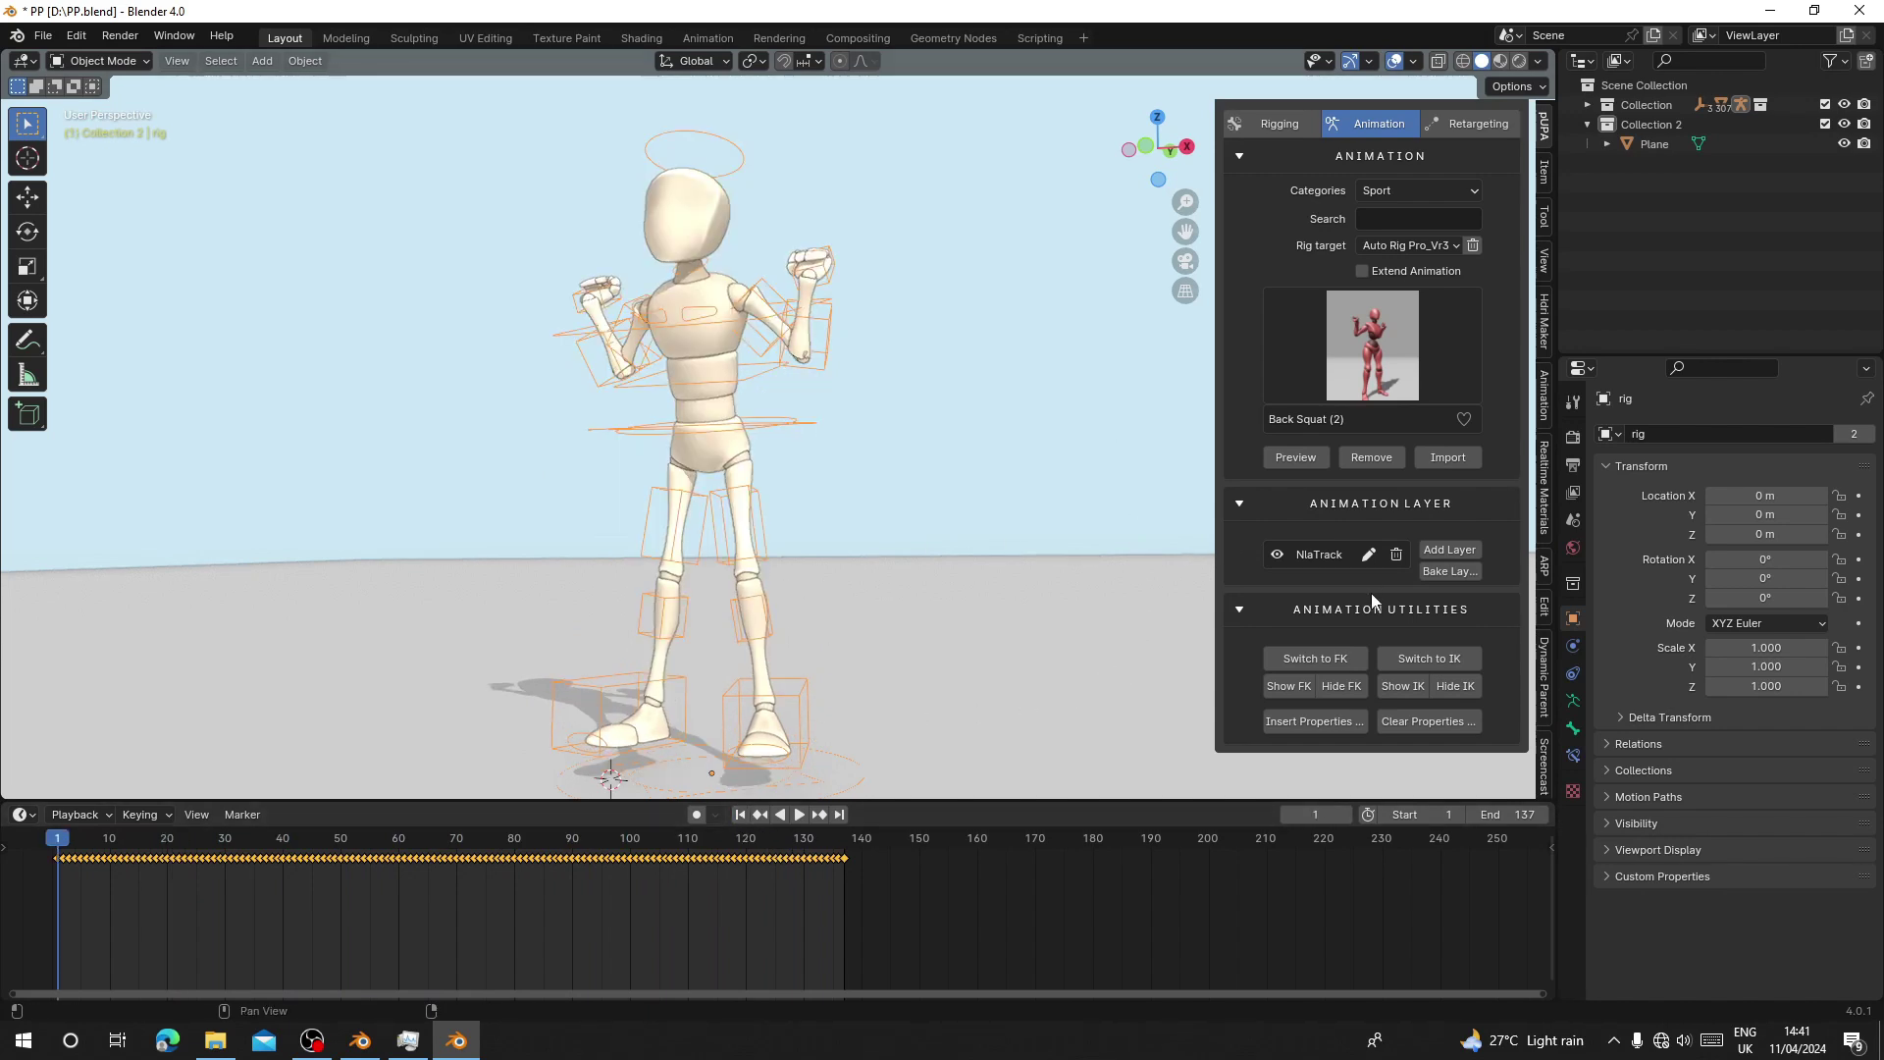
Add a second animation layer to the rig and split a new Timeline area above the bottom editor.
left_click(1462, 559)
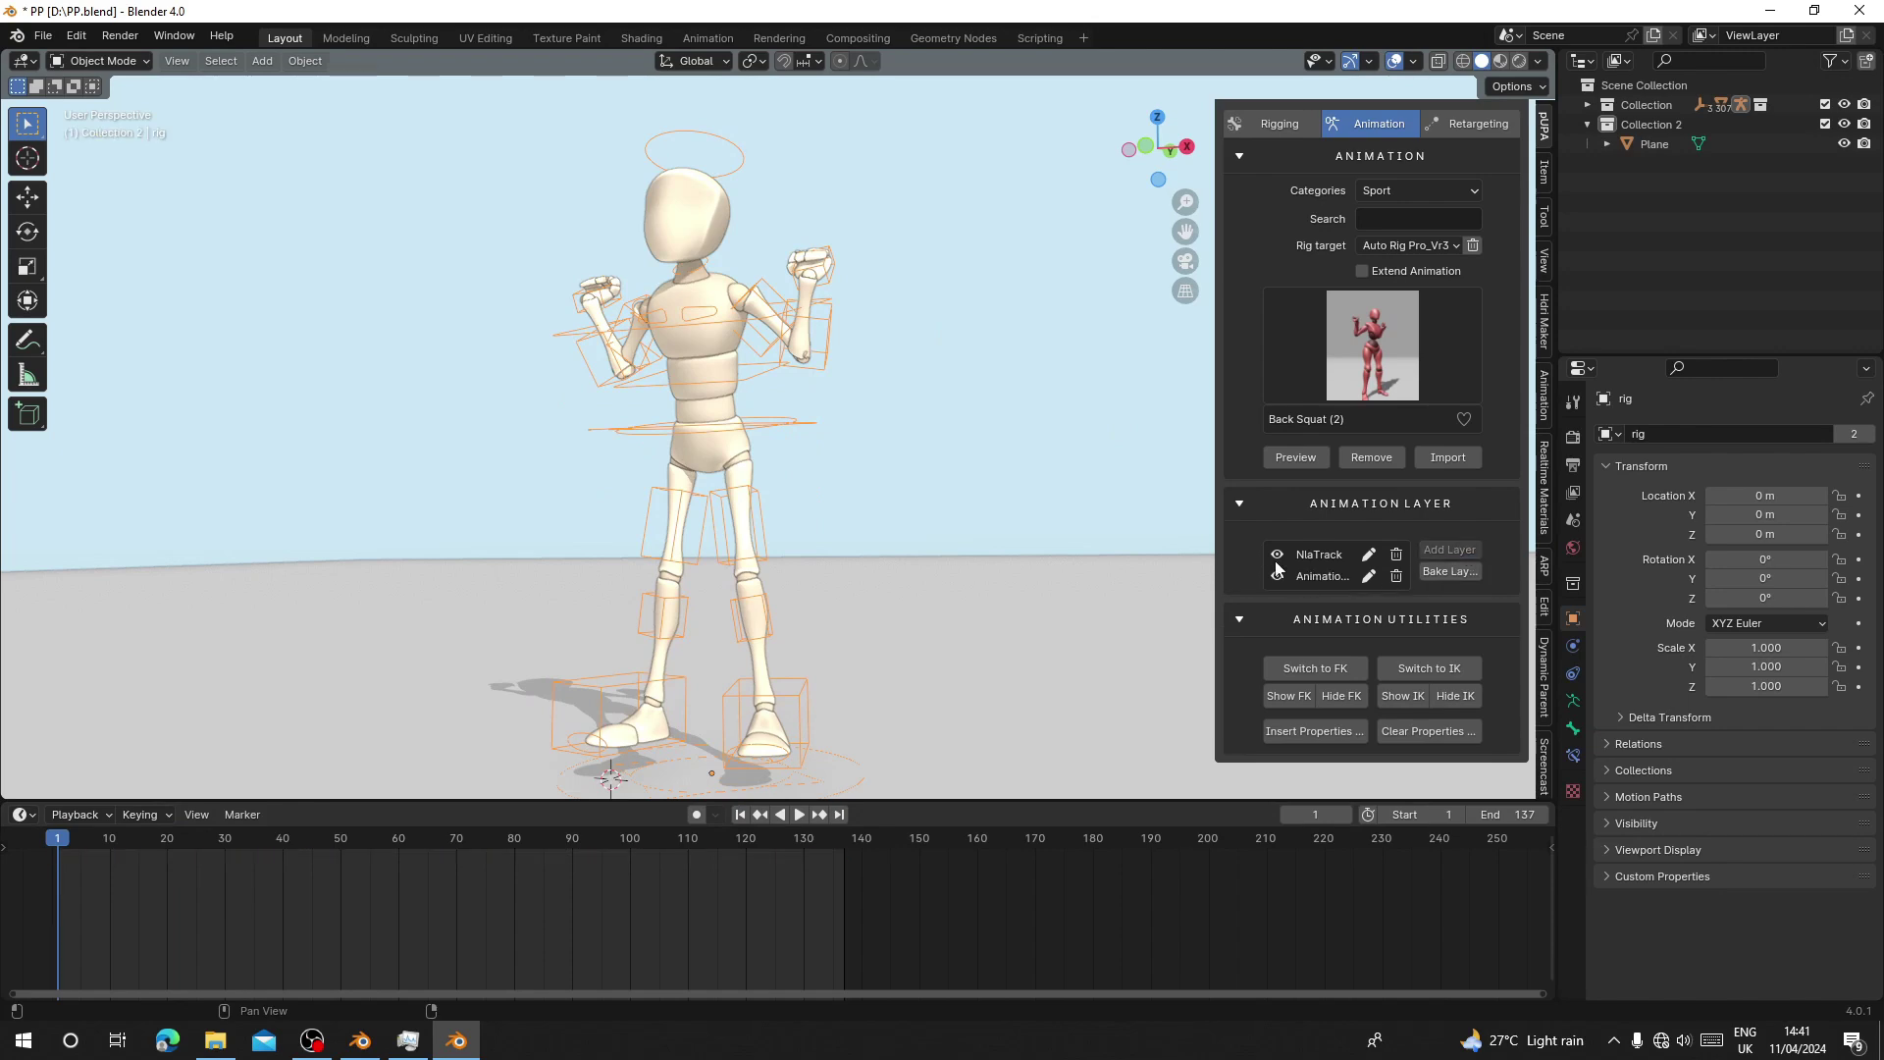
left_click_drag(89, 873, 128, 883)
left_click_drag(9, 803, 20, 775)
left_click(22, 787)
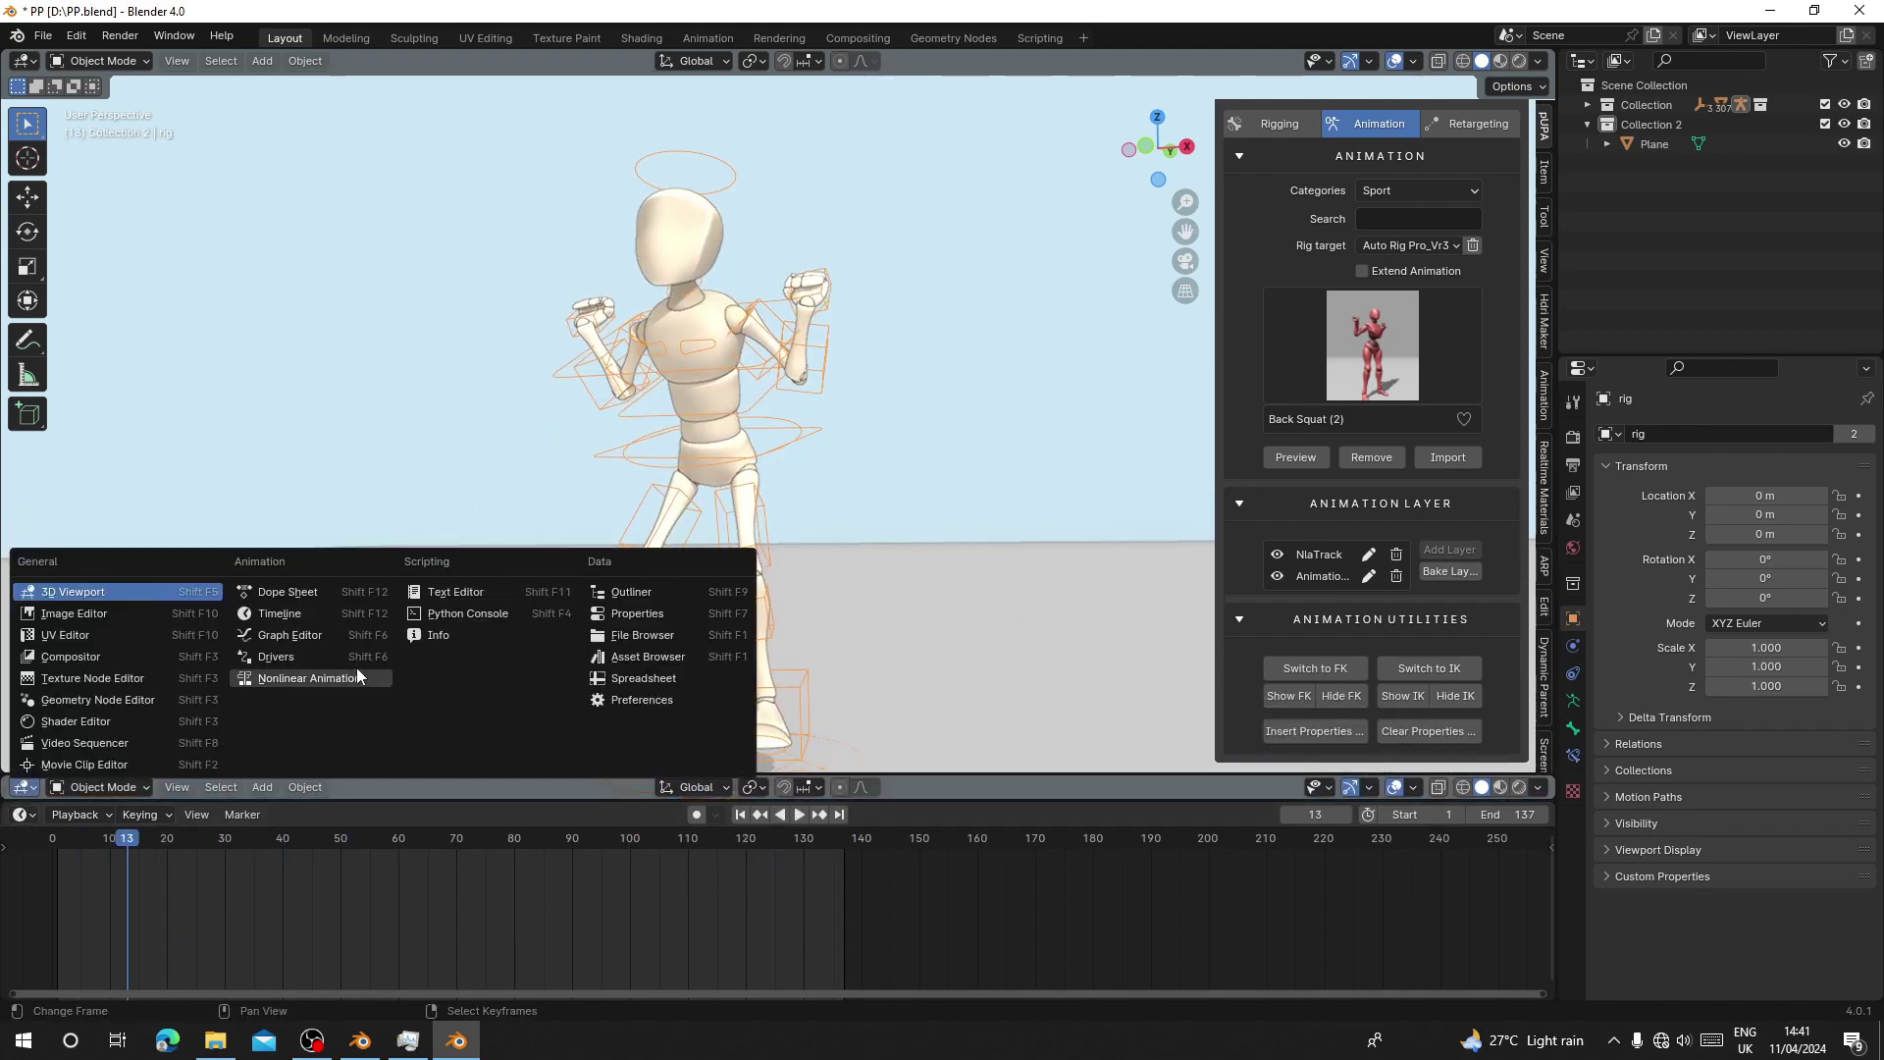
left_click(294, 614)
Switch the bottom editor to Nonlinear Animation, fit the Action strip in view, and return to frame 1.
left_click(22, 815)
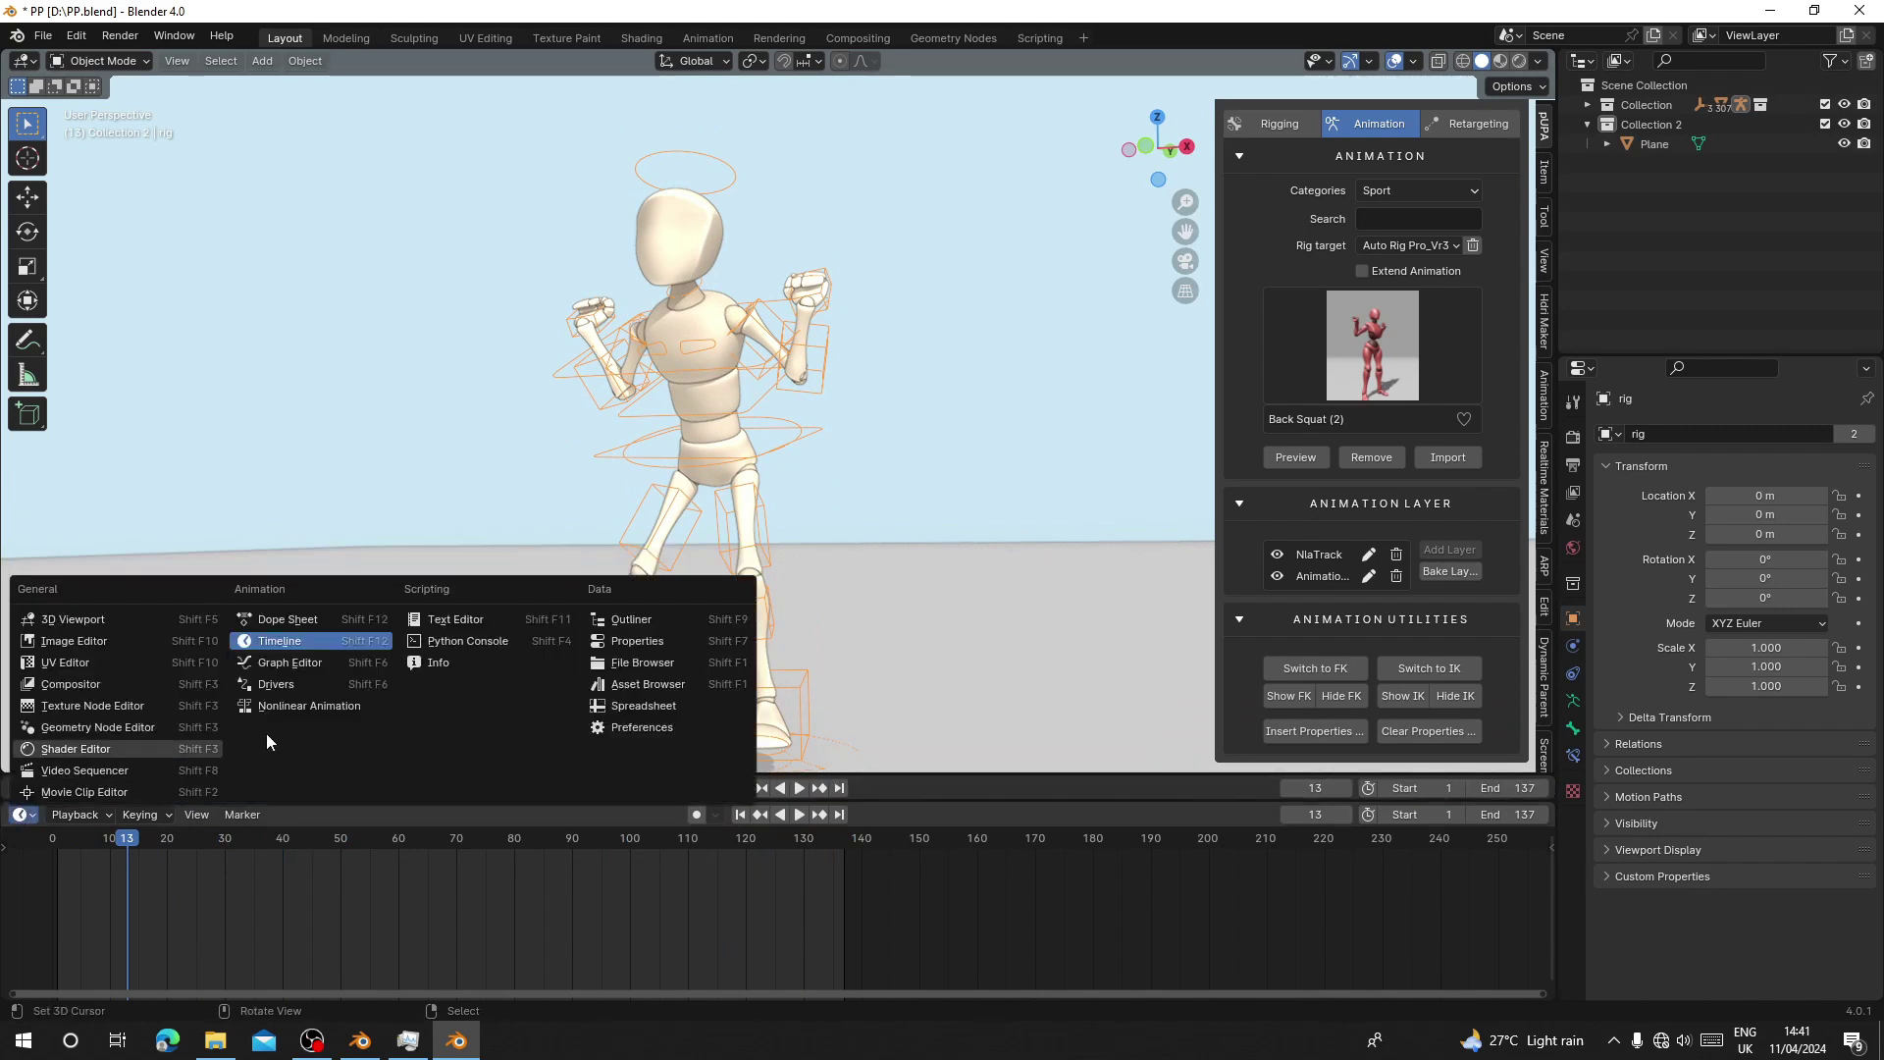
left_click(308, 706)
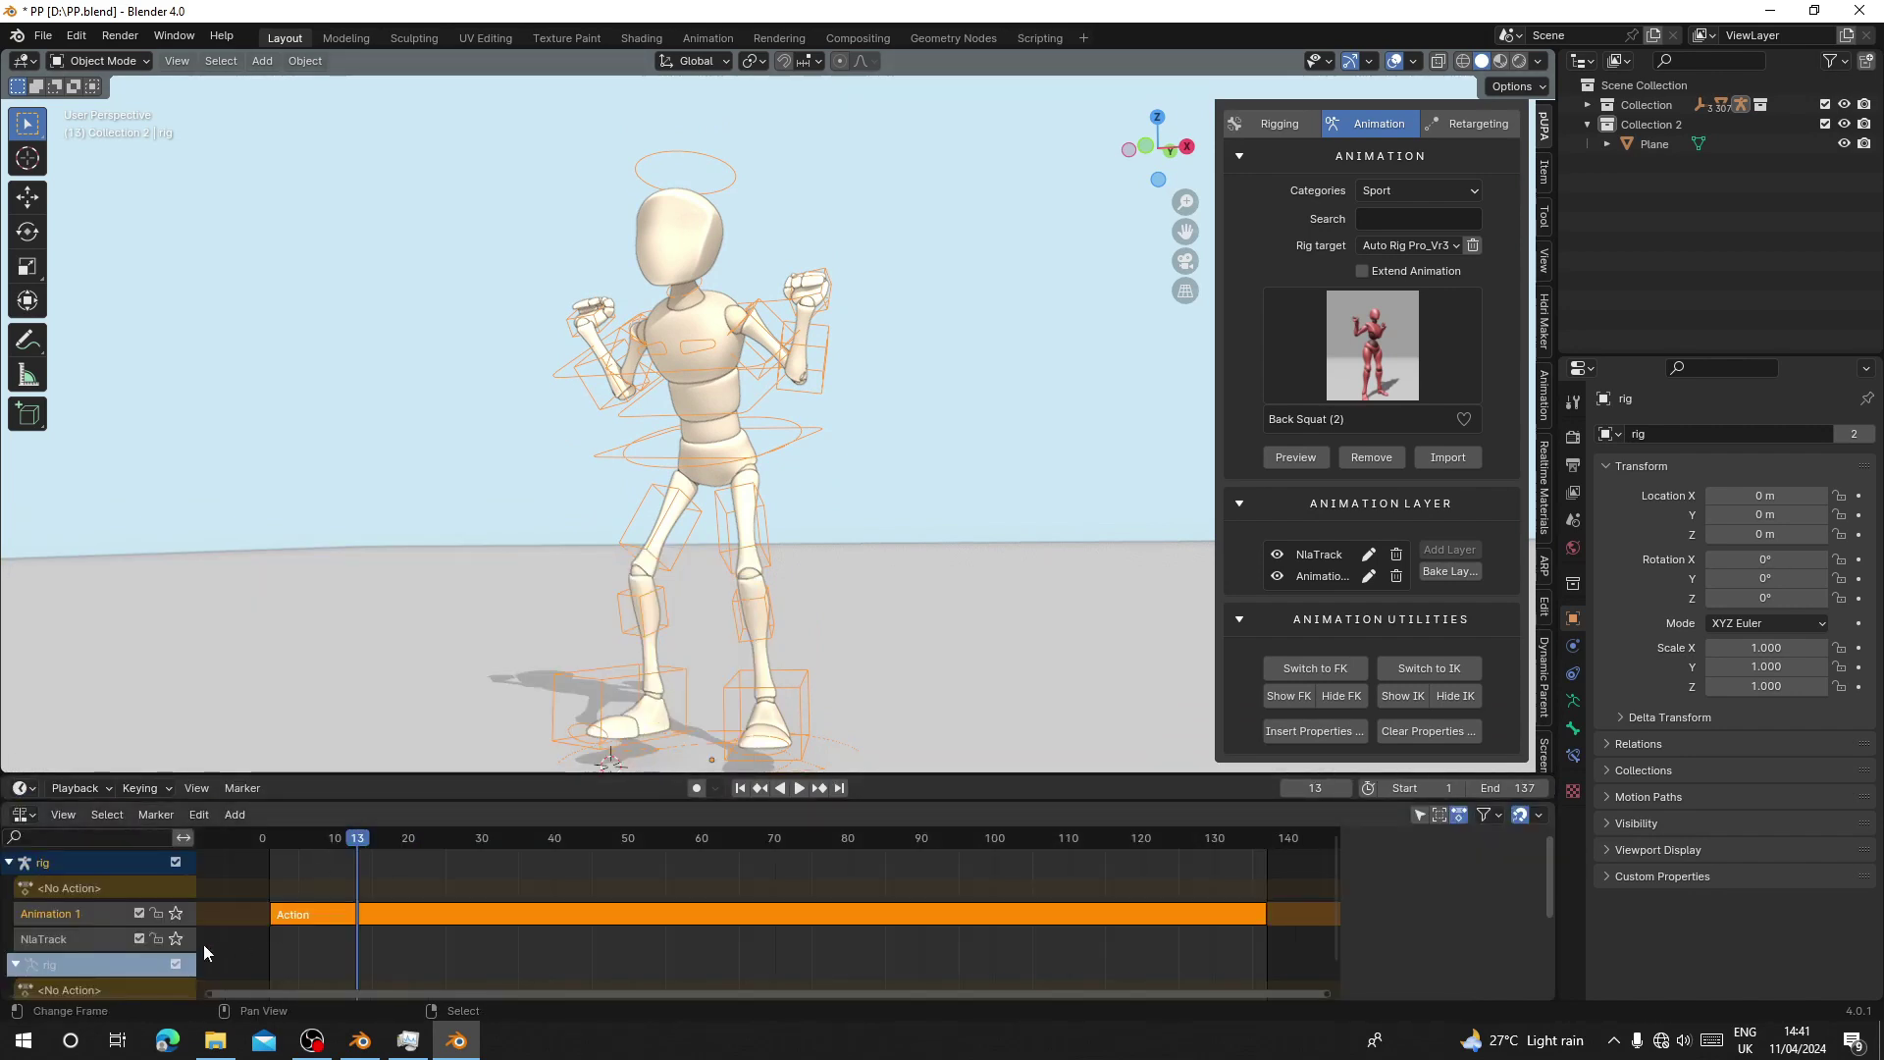
key("Home")
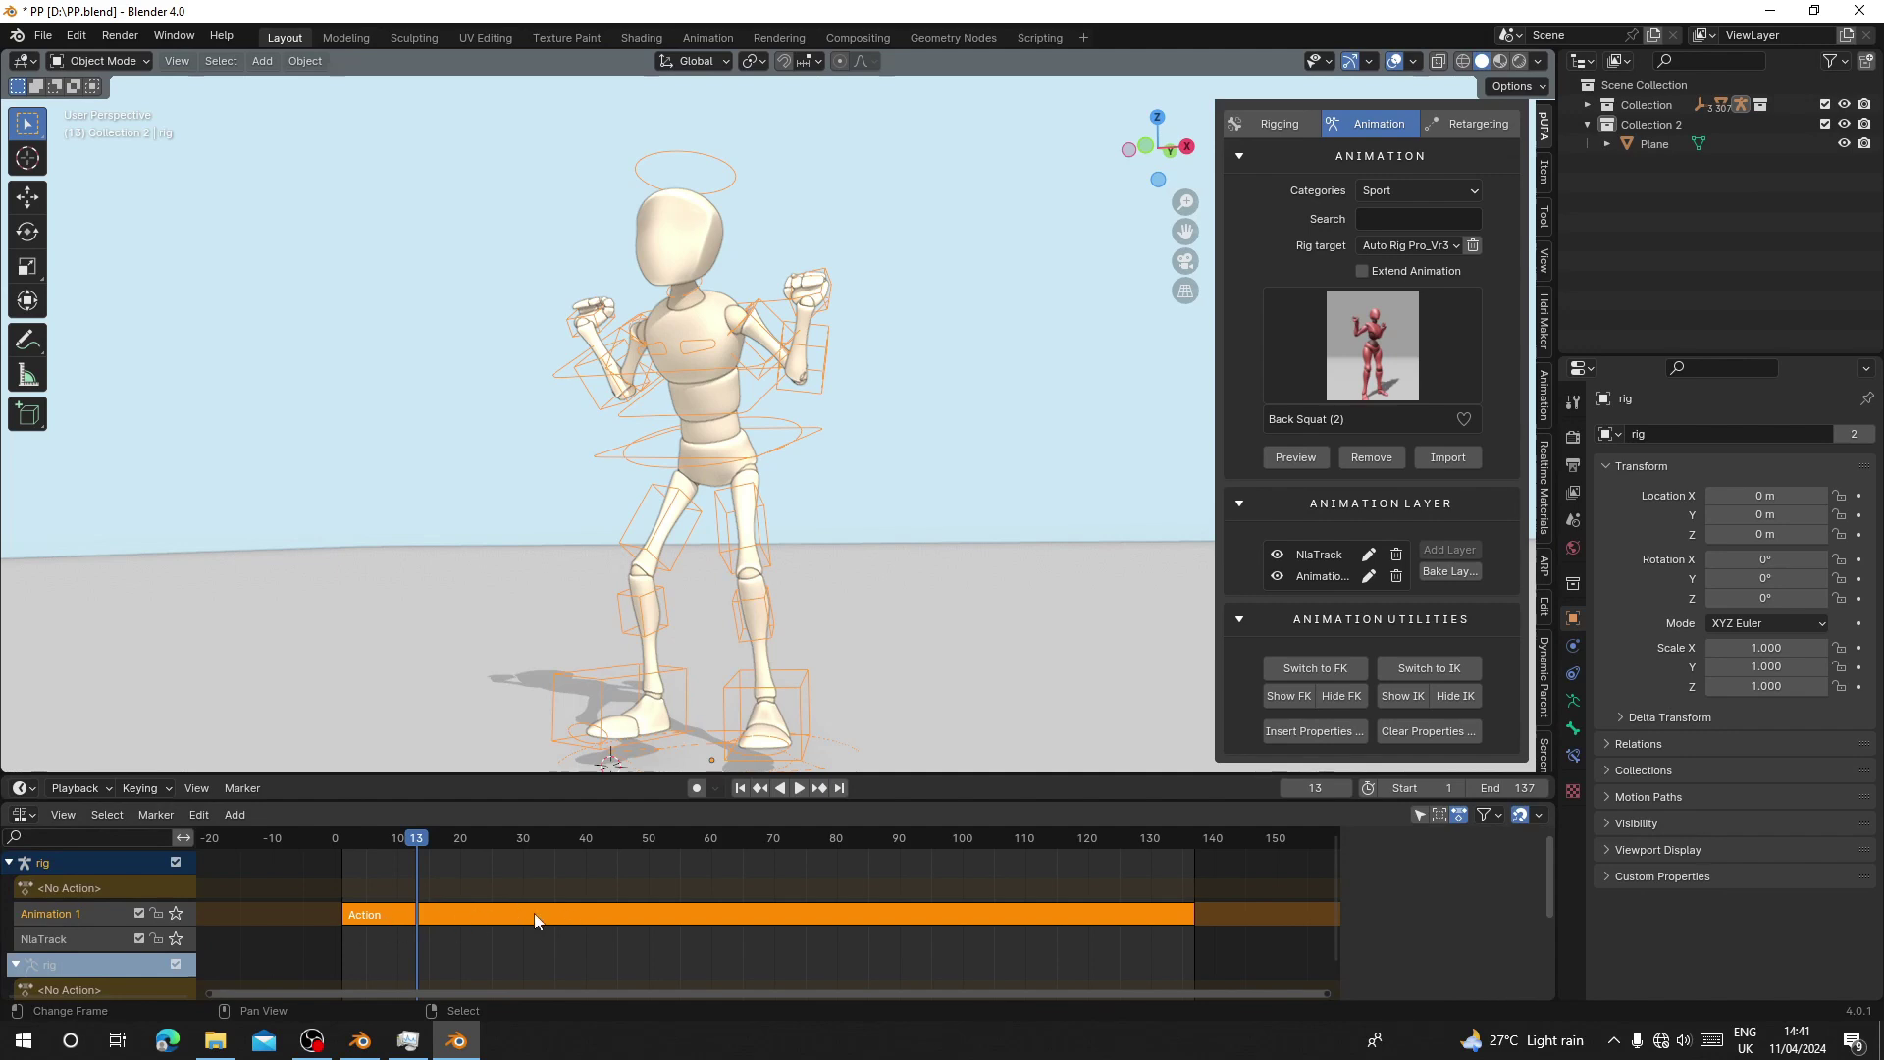
left_click_drag(434, 865, 345, 875)
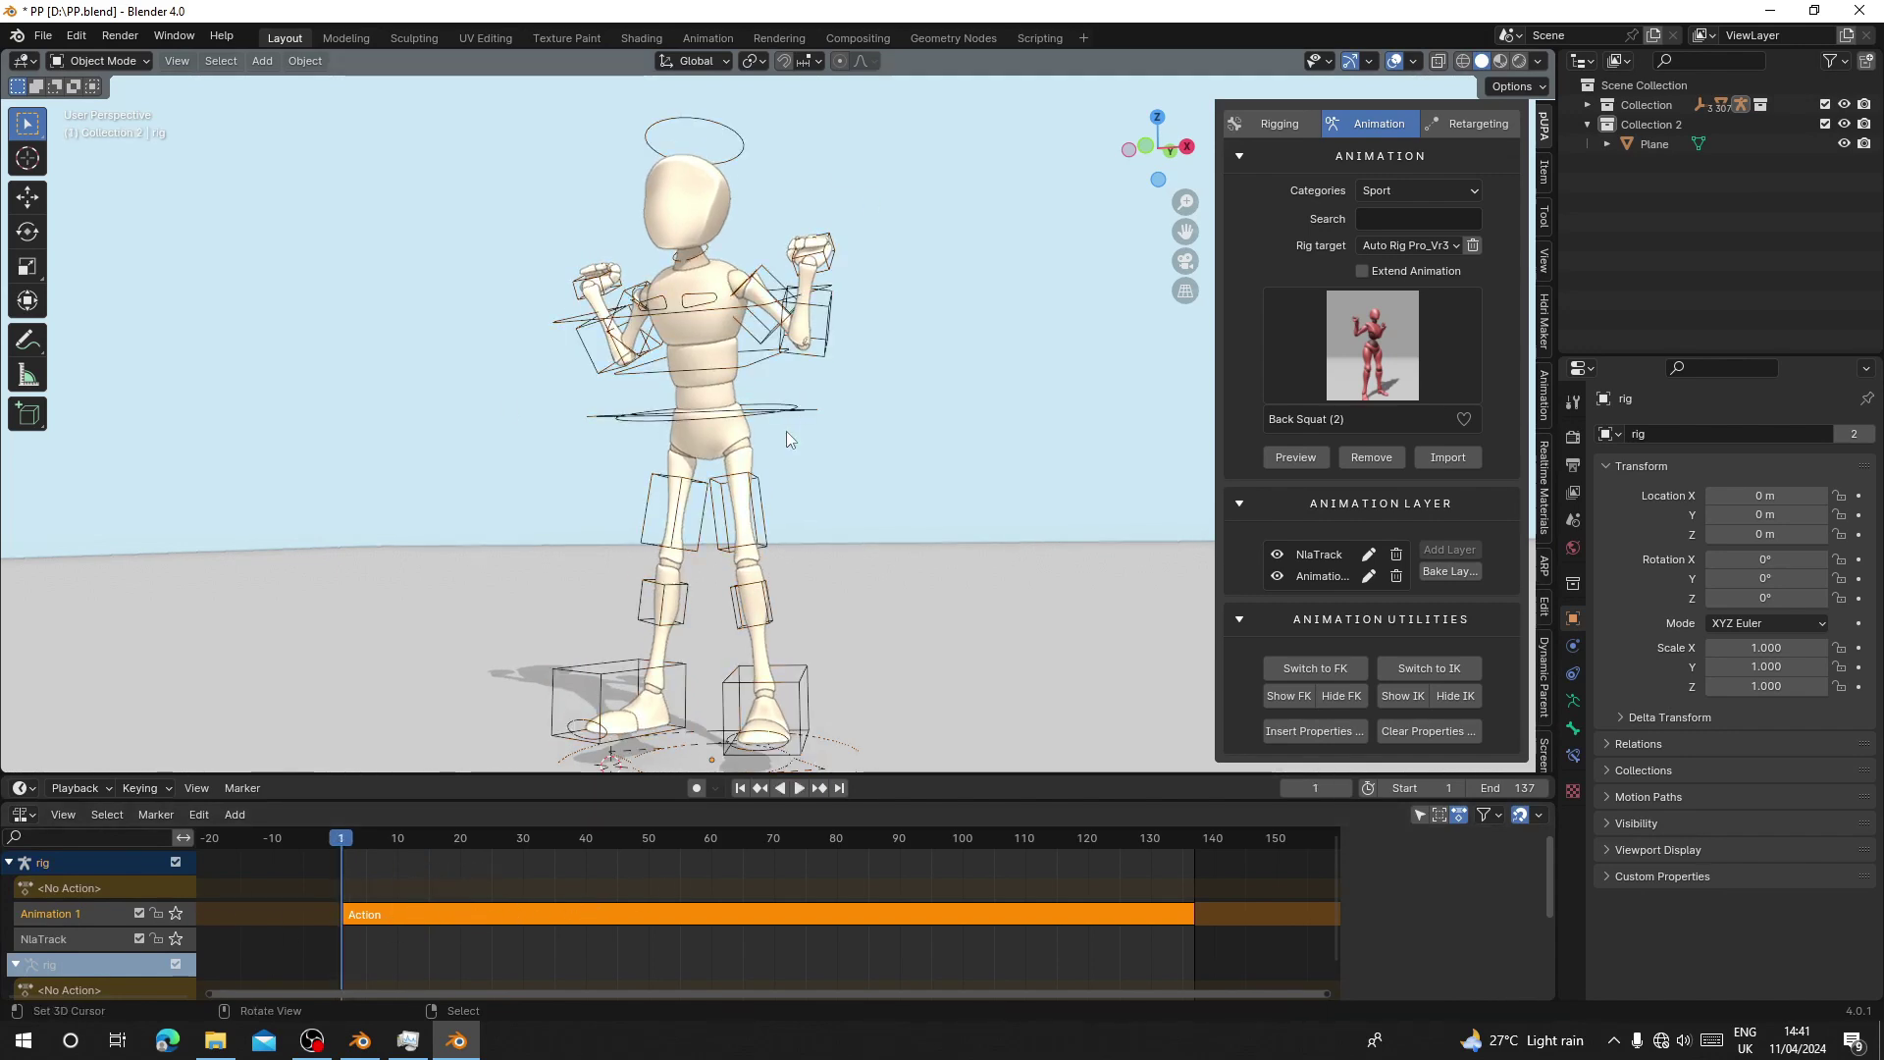
Pick Back Squat from the library grid and preview it on the mannequin, stopping at frame 48.
left_click(1425, 355)
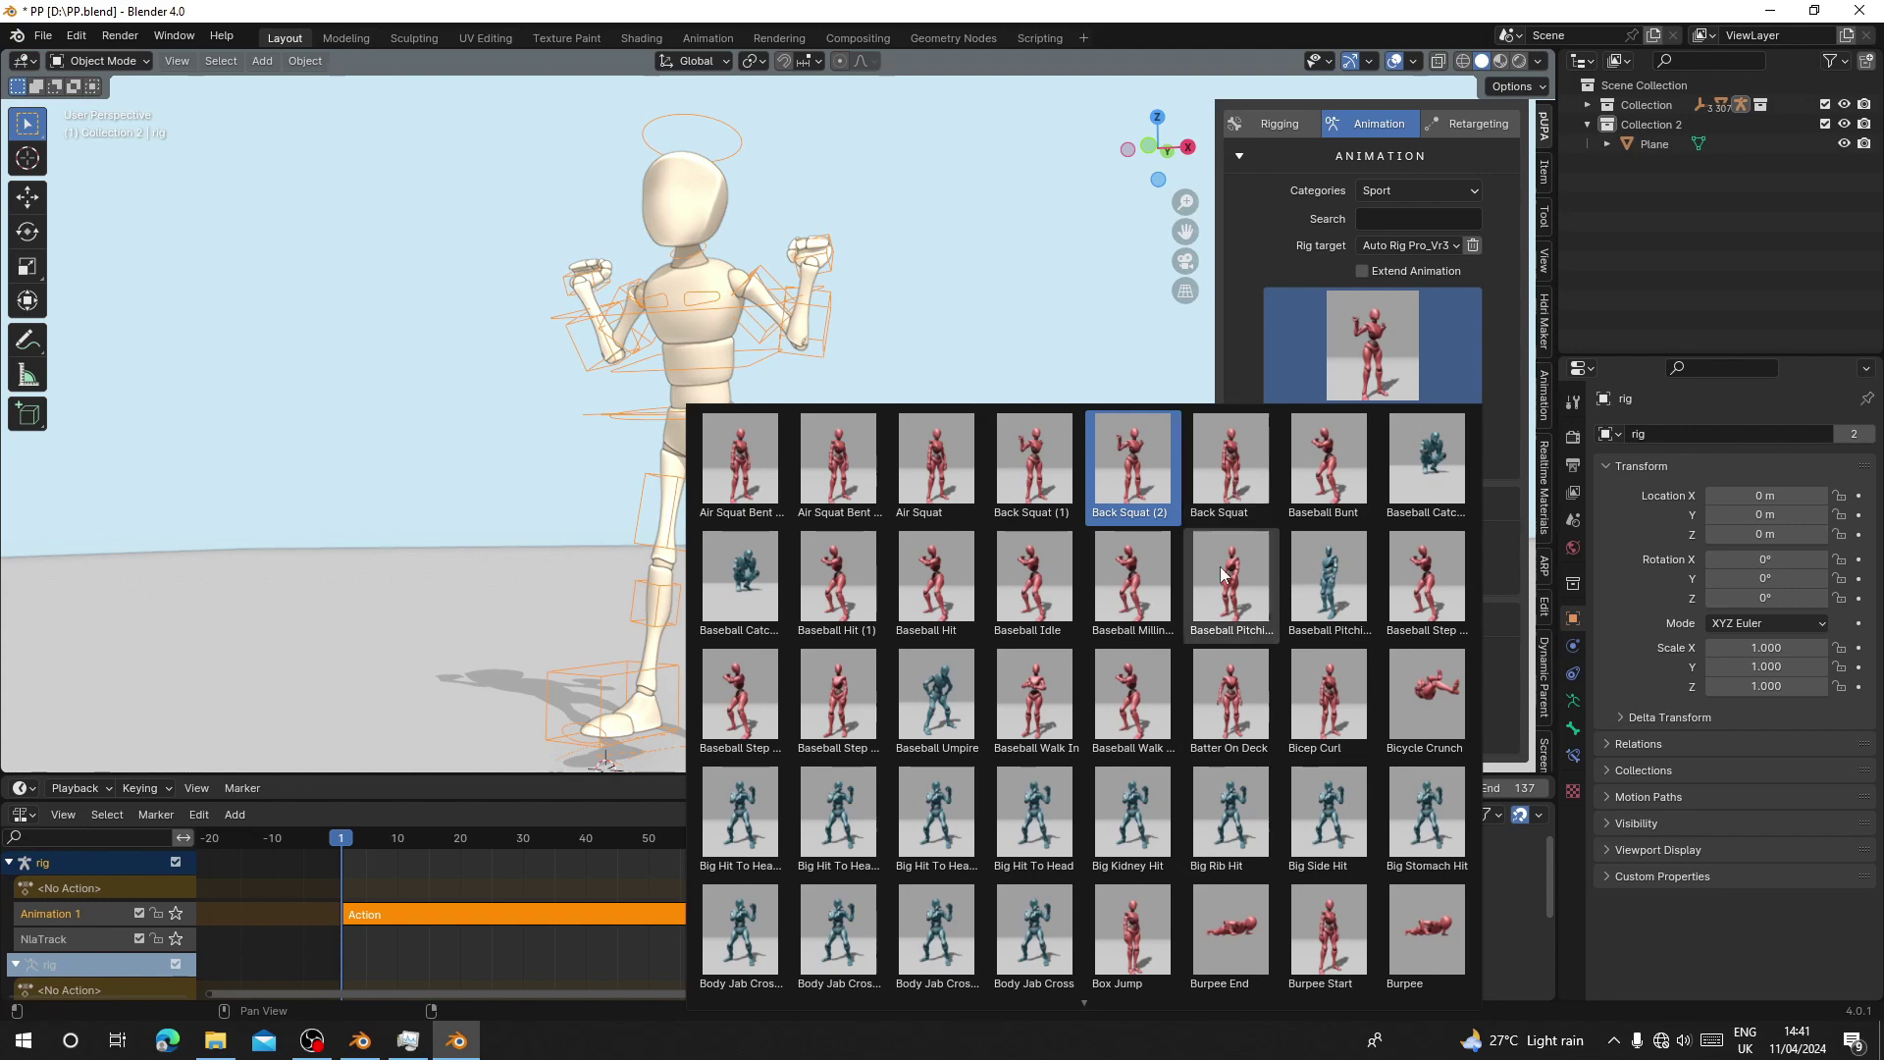
left_click(1238, 486)
left_click(1295, 457)
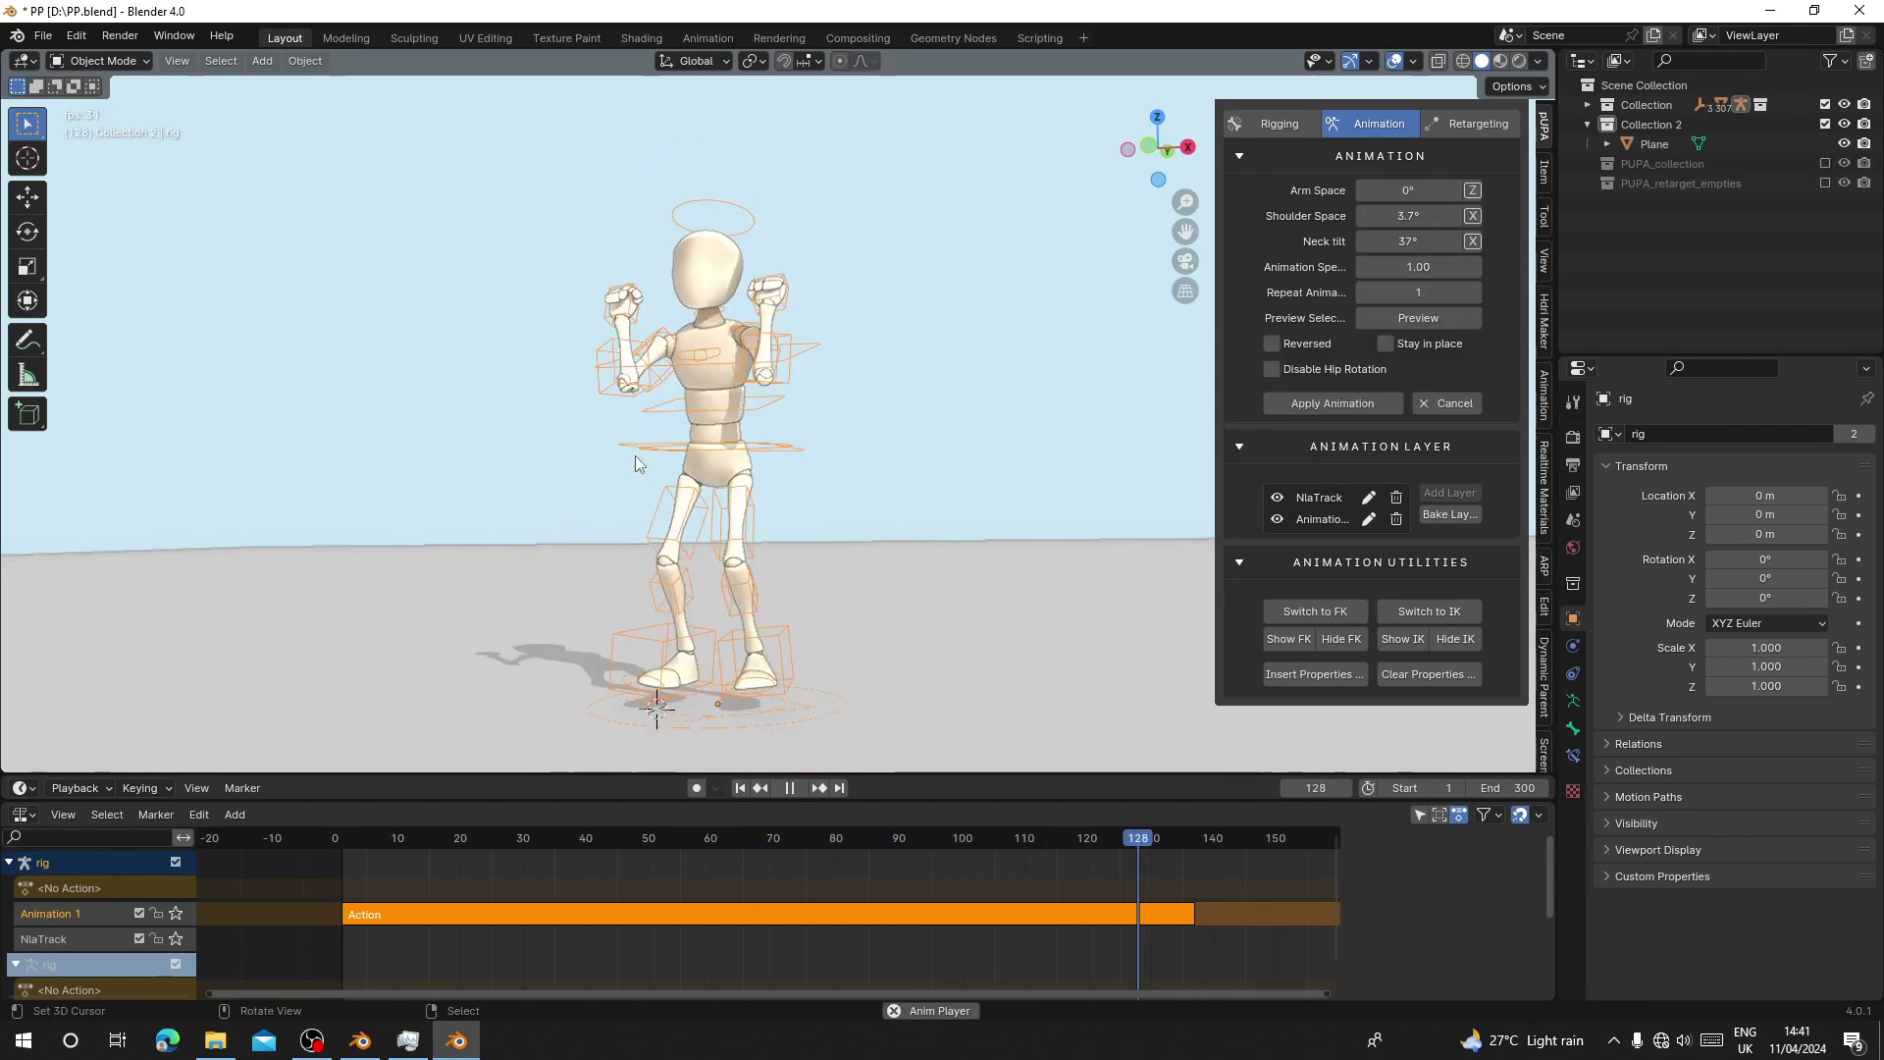
key("space")
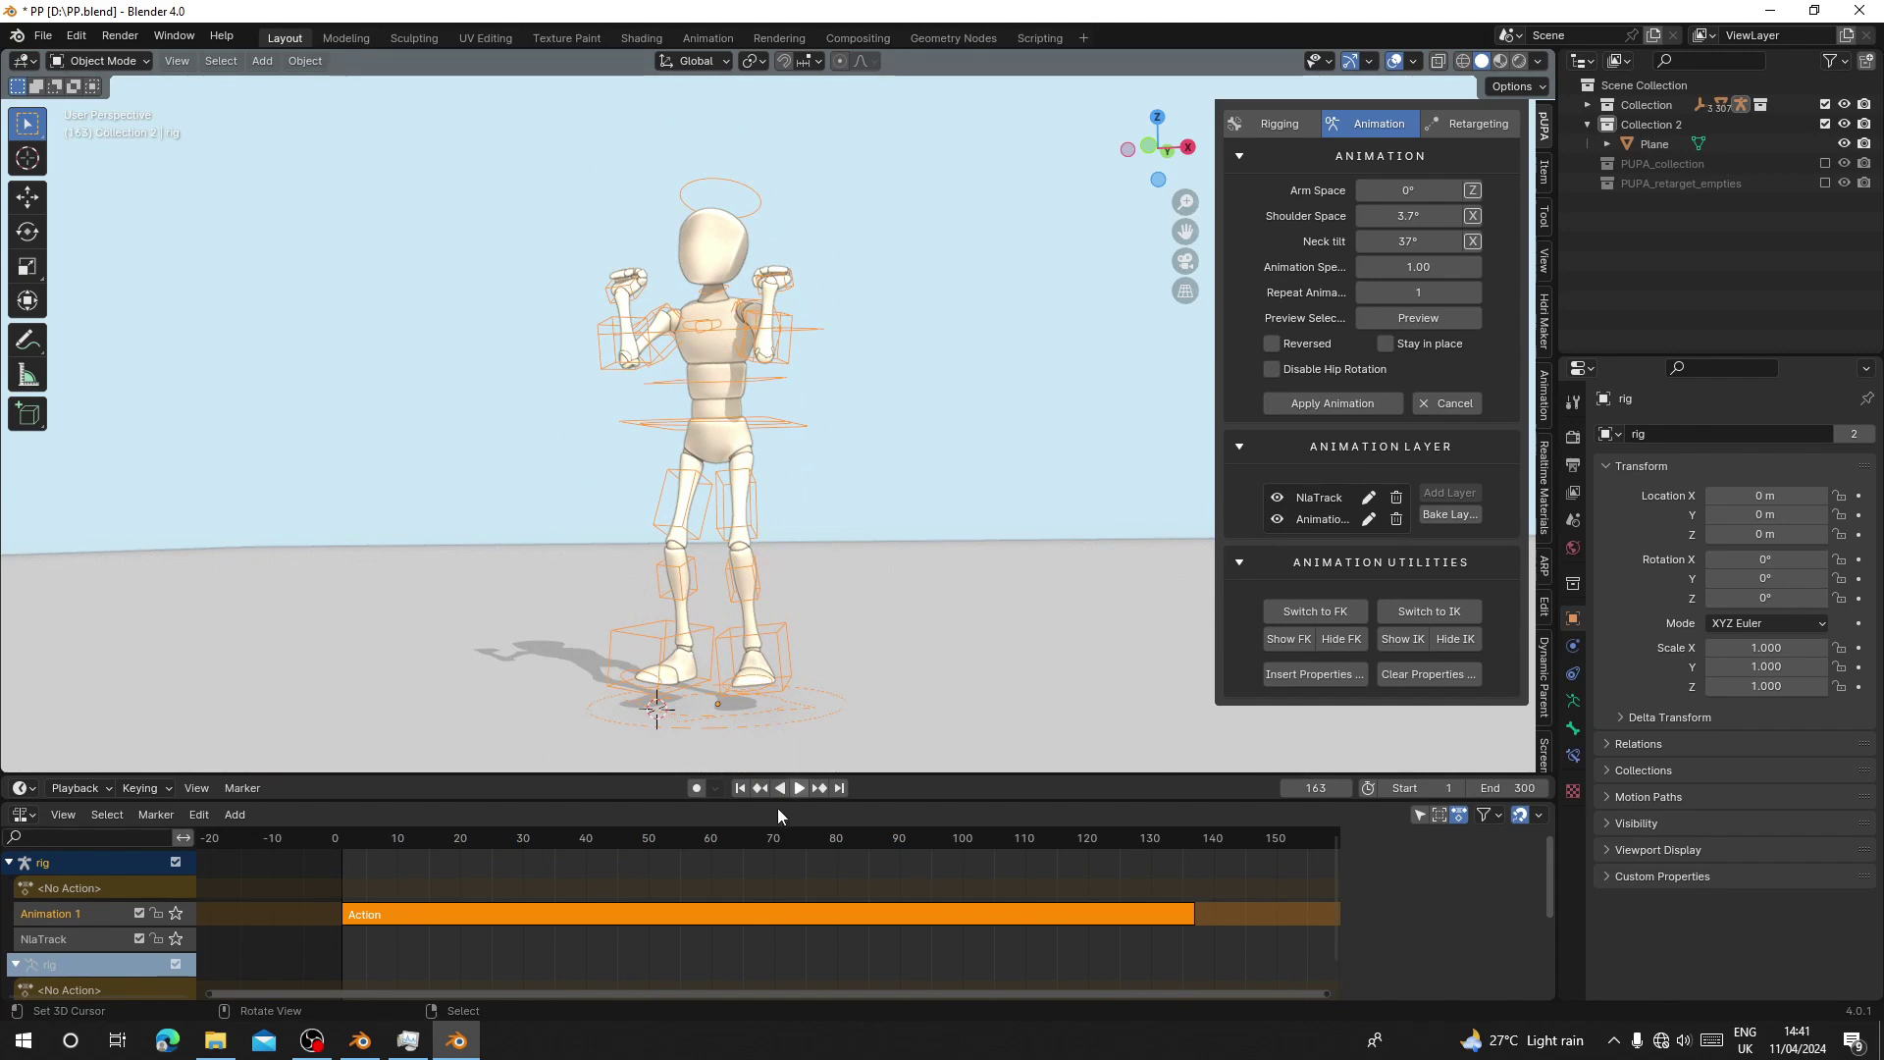
left_click(636, 837)
scroll(636, 884, "down", 3)
scroll(870, 487, "up", 4)
mouse_move(870, 487)
middle_mouse_down()
mouse_move(882, 430)
mouse_move(850, 495)
mouse_move(864, 461)
middle_mouse_up()
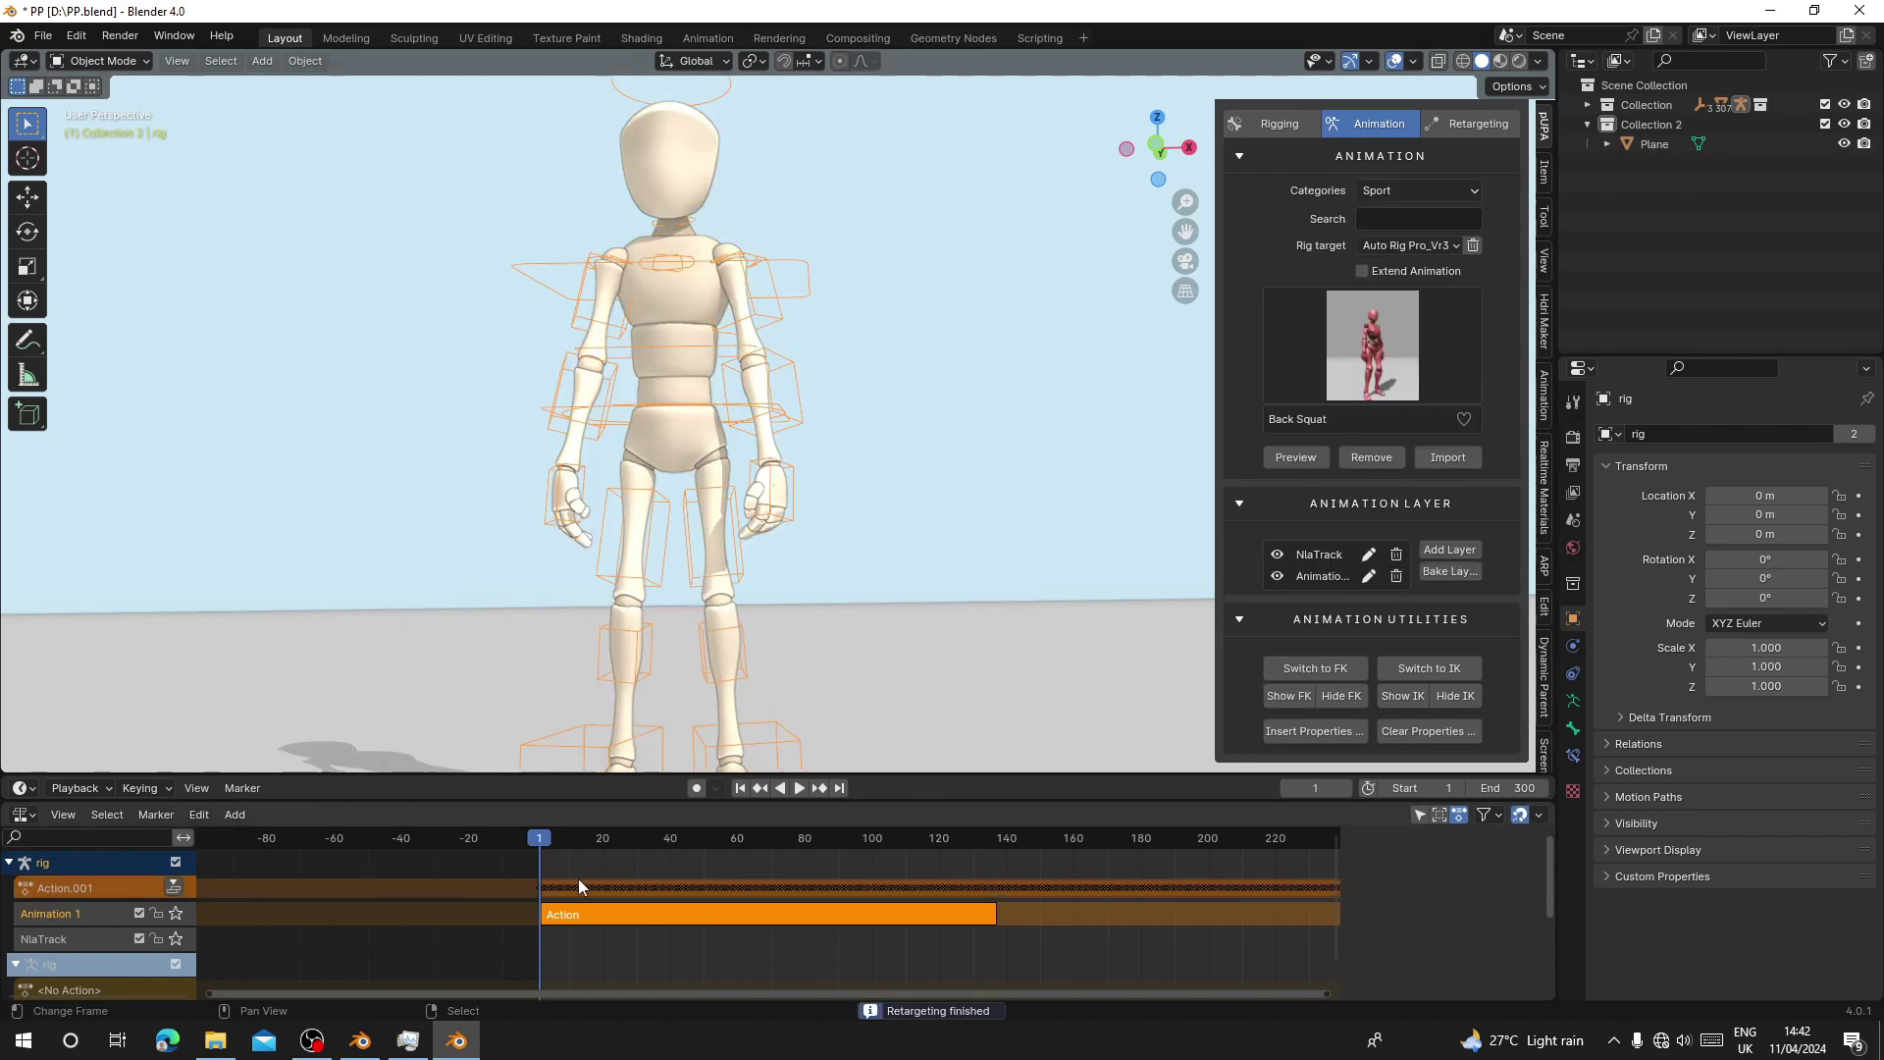
Push Action.001 down onto its own NLA track and extend the scene end to frame 432.
left_click(182, 888)
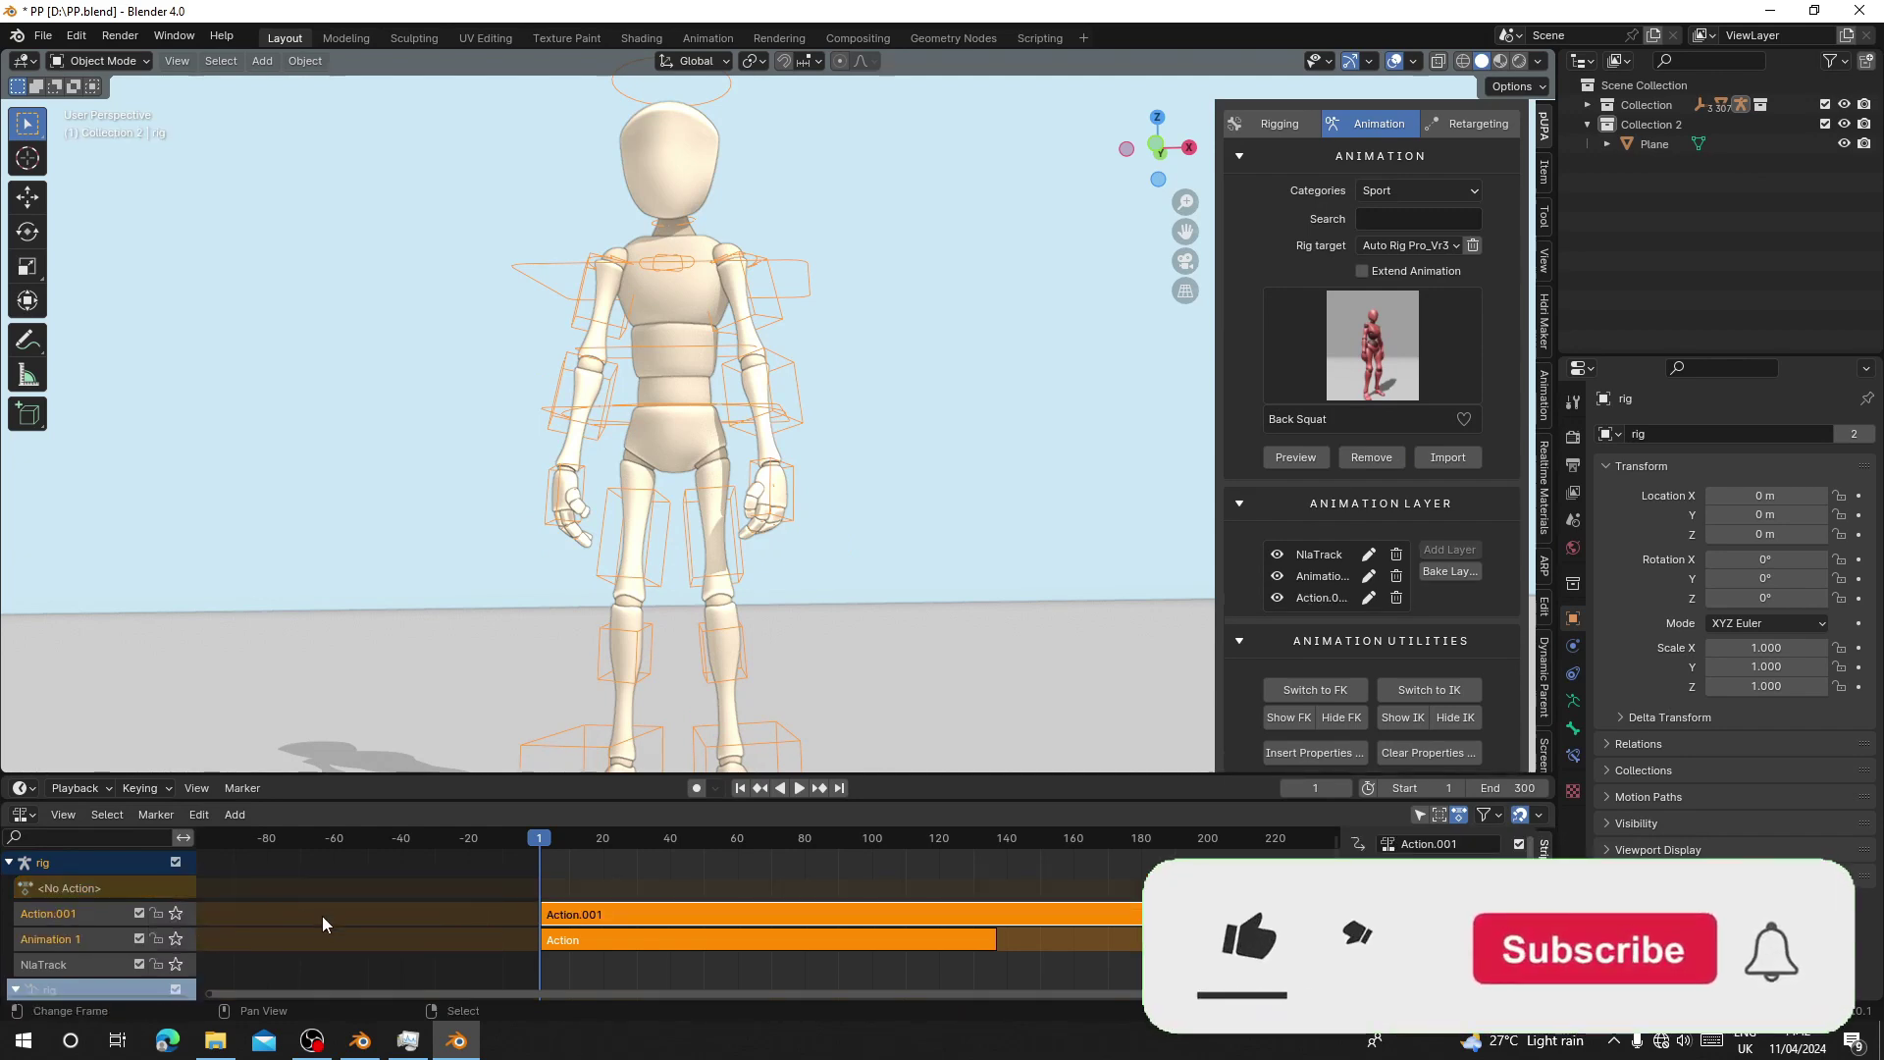
scroll(614, 909, "down", 5)
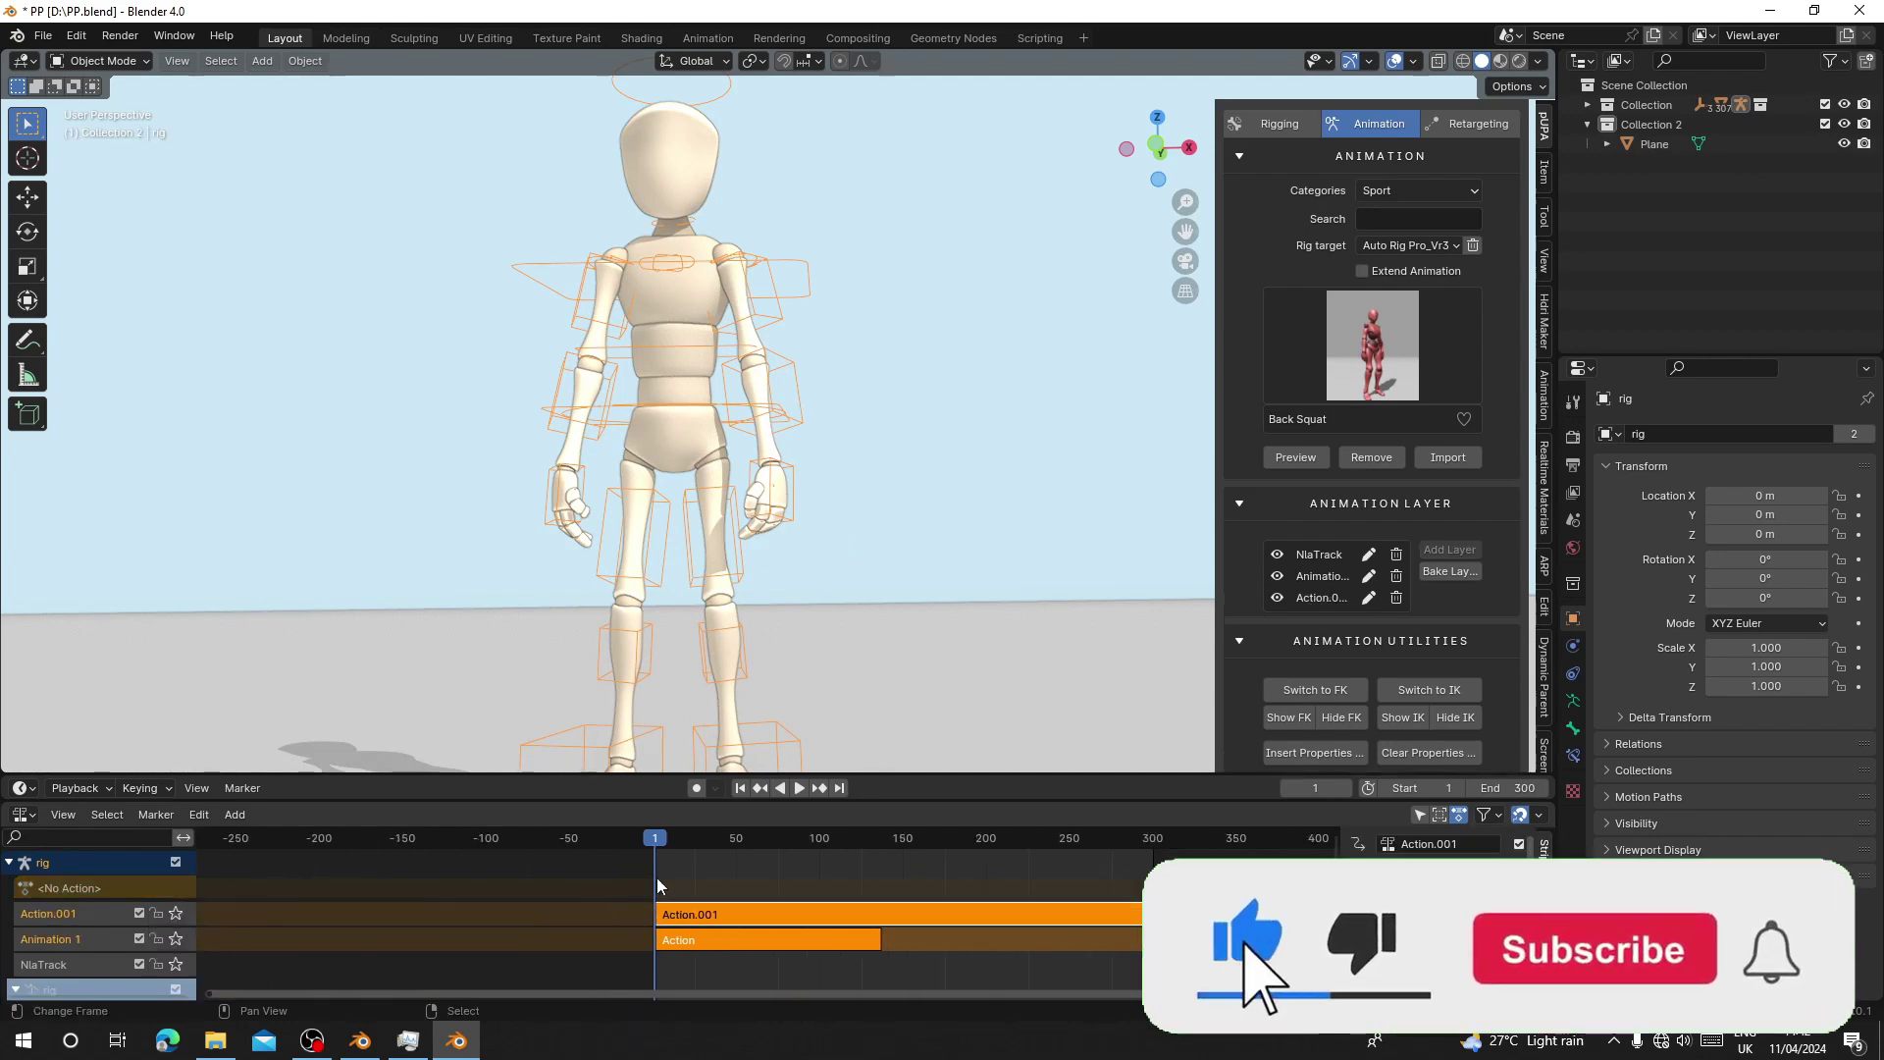
left_click_drag(1506, 789, 1571, 789)
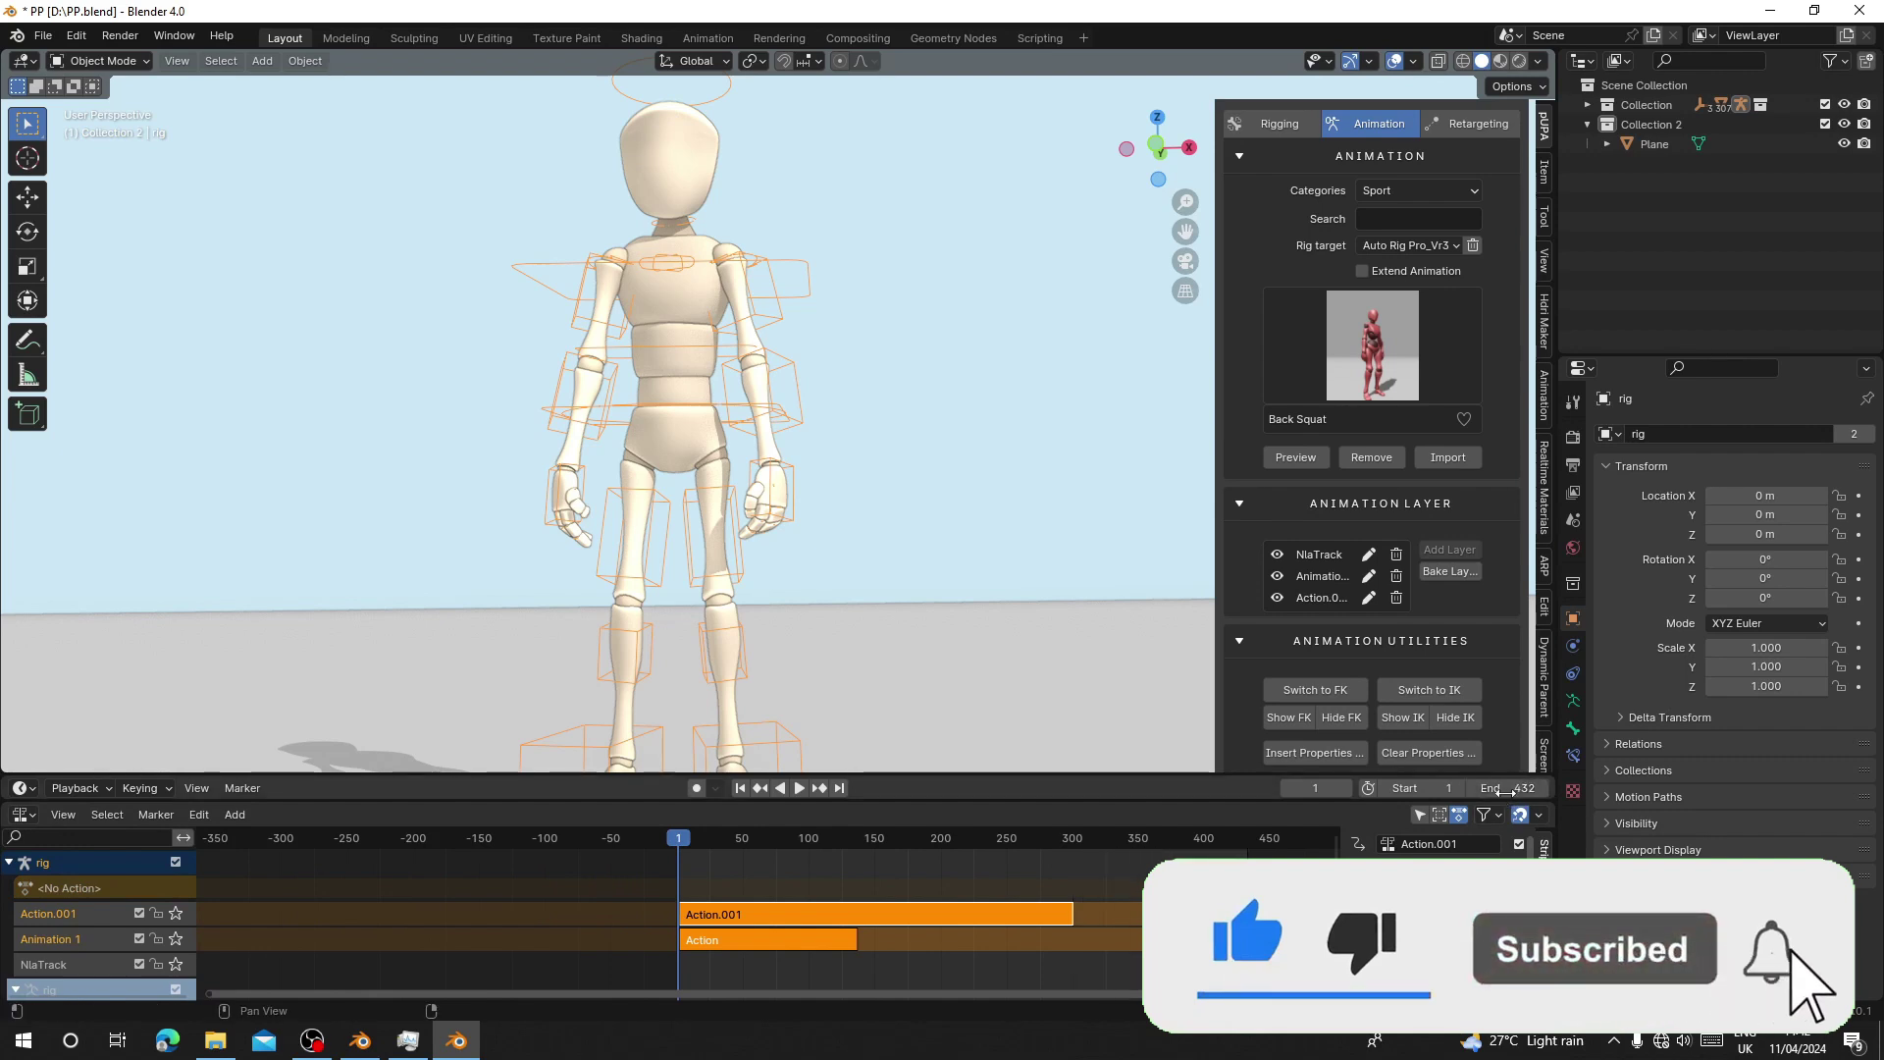
Move the Action strip on Animation 1 later to frames 293–429.
left_click(778, 945)
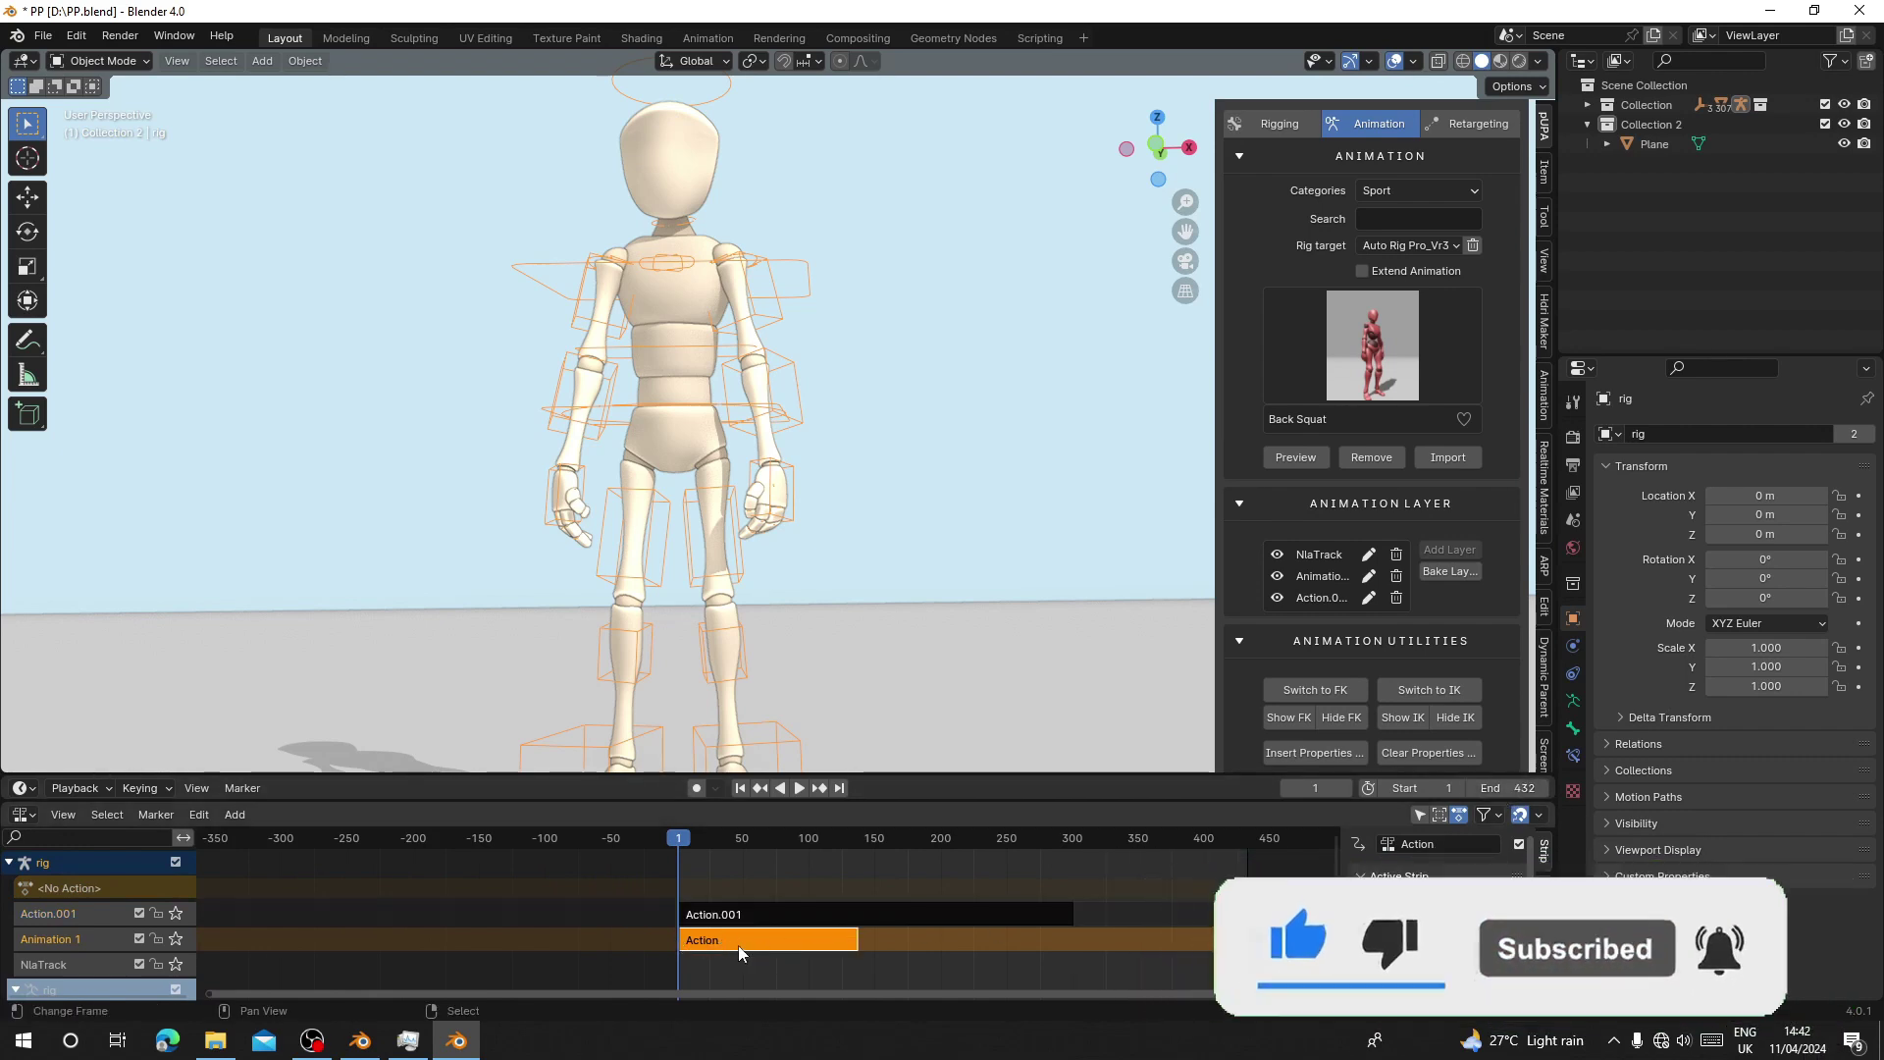
left_click_drag(781, 940, 1169, 922)
key("space")
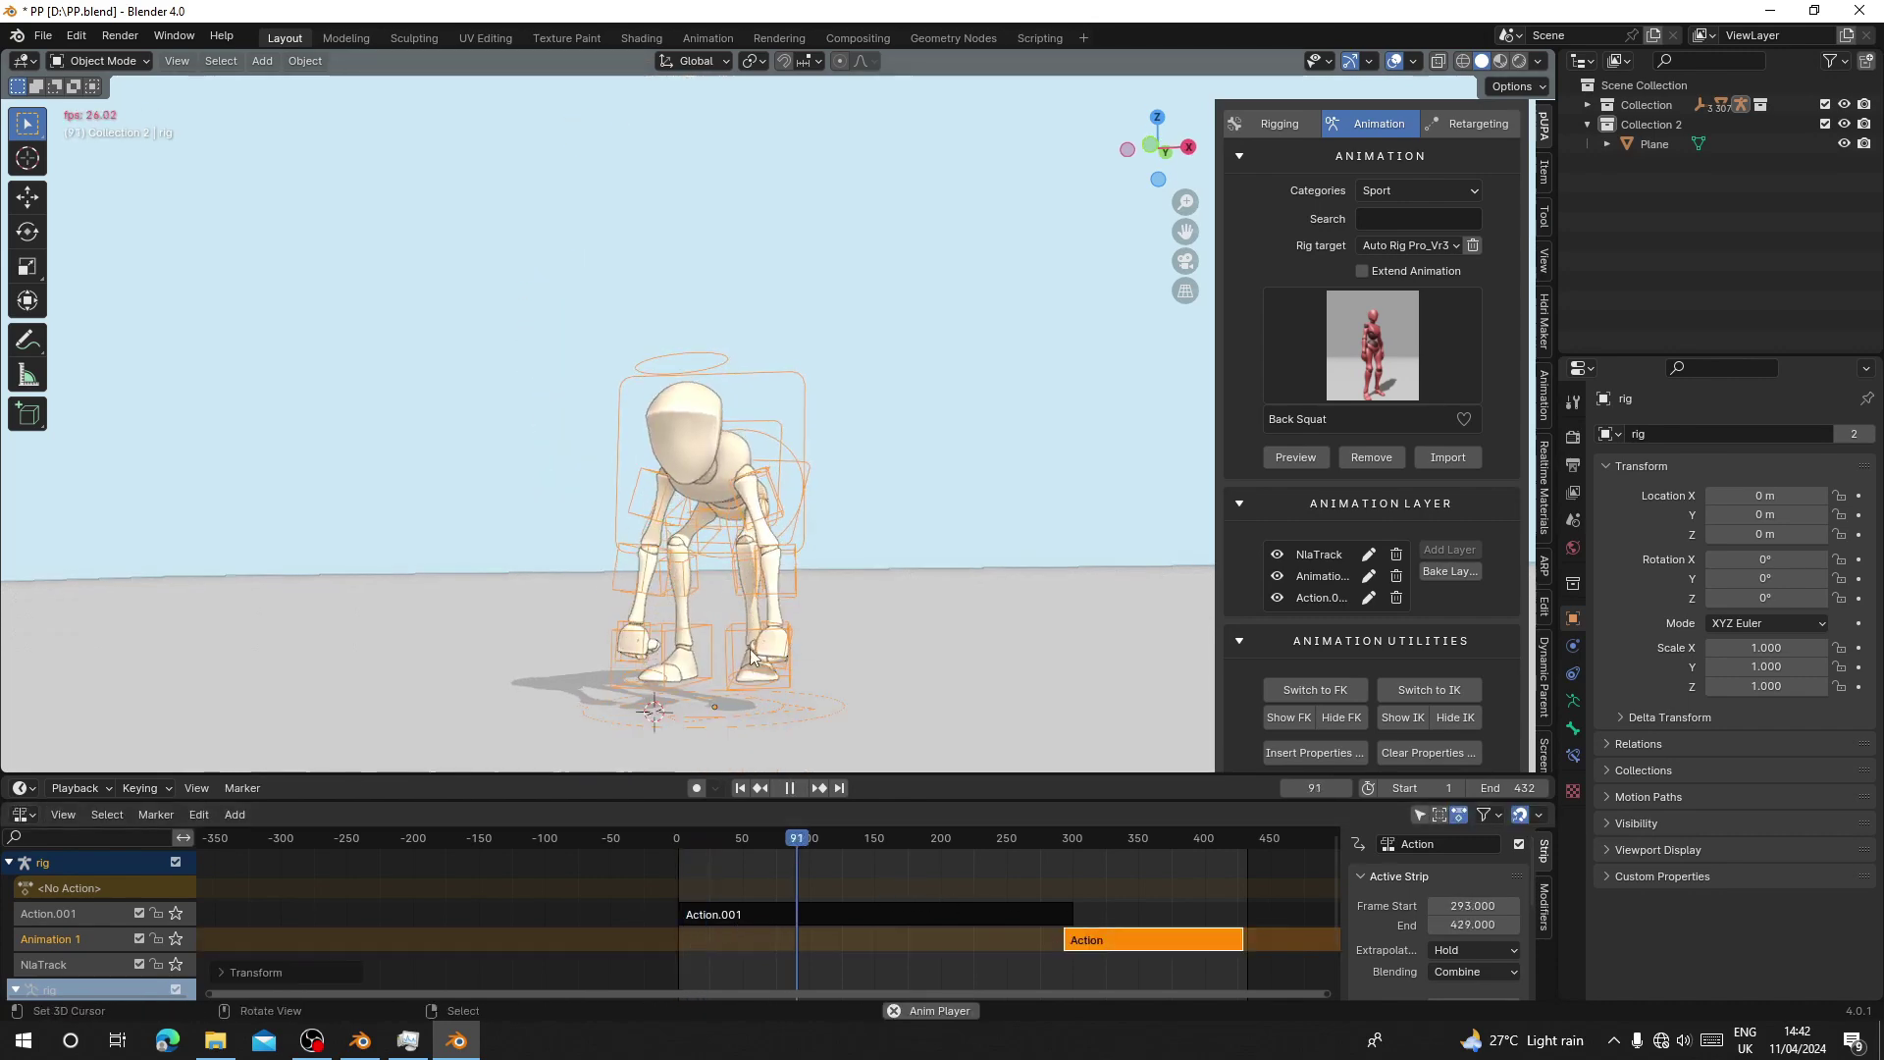
left_click(705, 869)
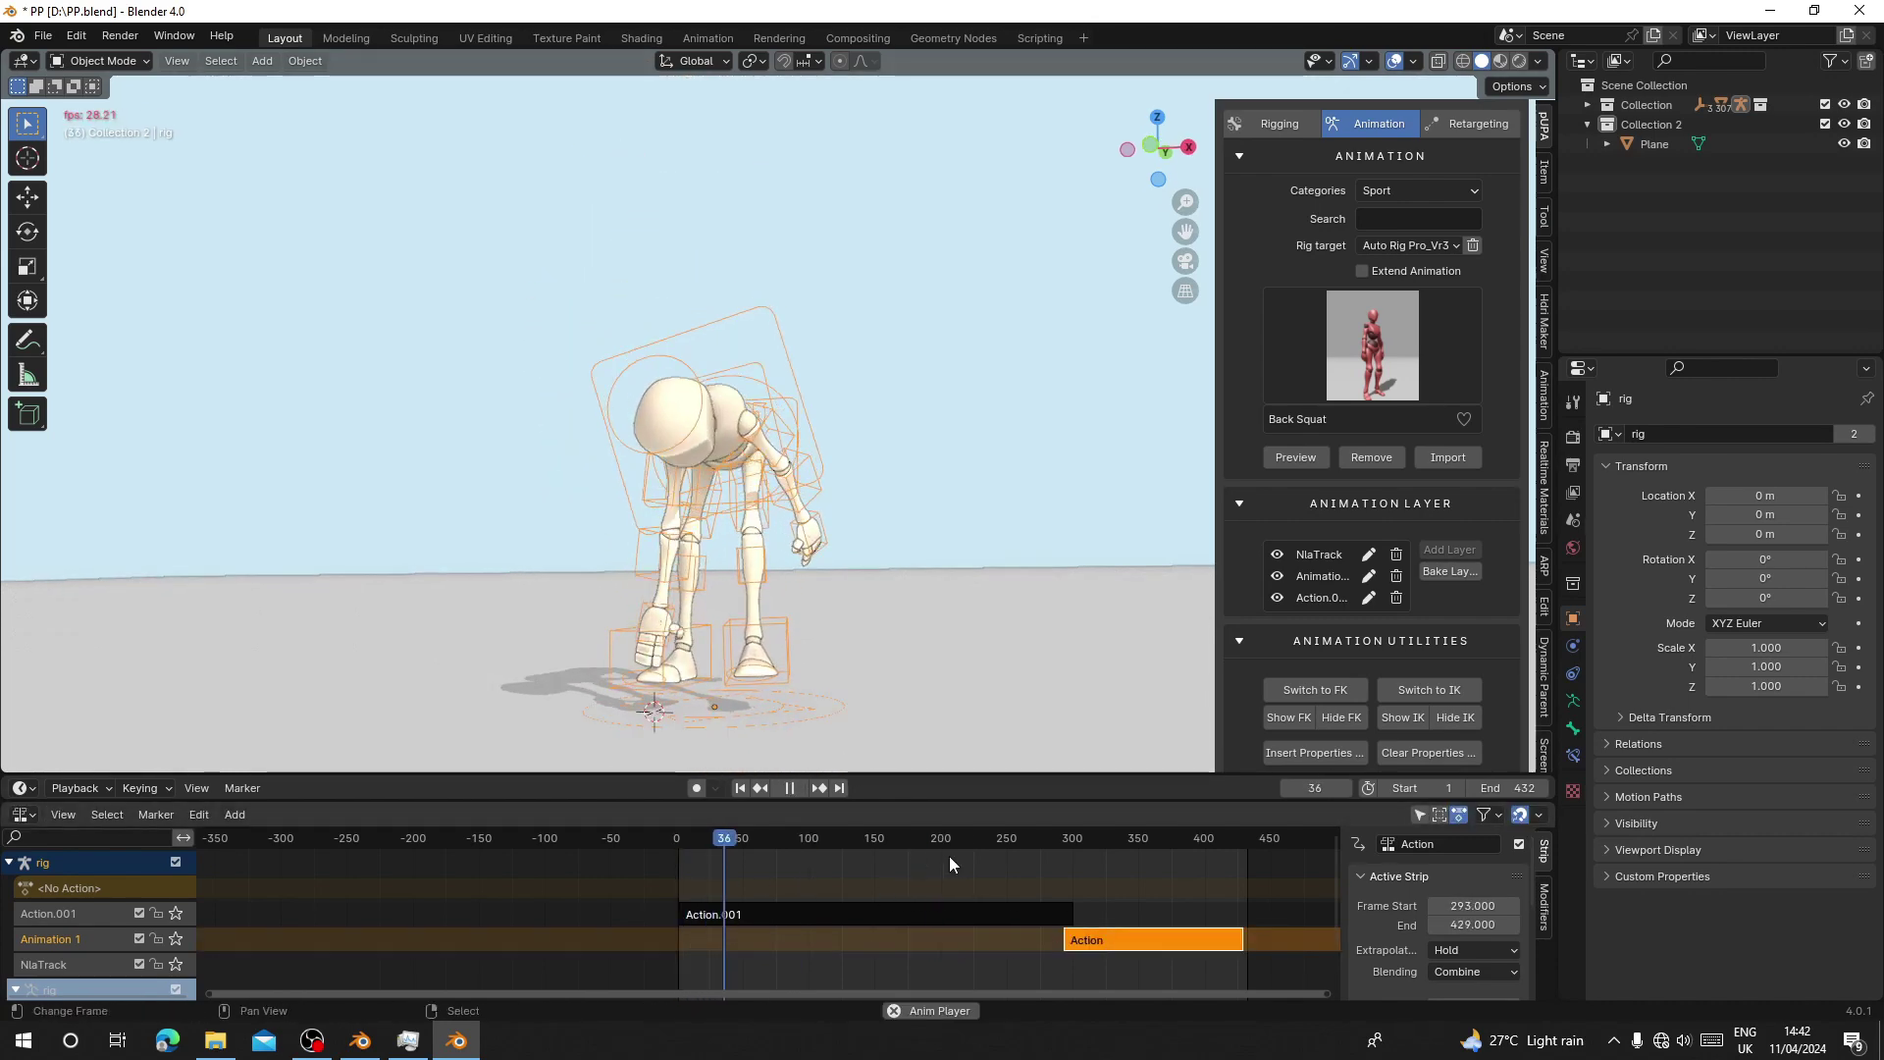
Rename the Action.001 strip to LIFT in the Strip sidebar.
left_click(1028, 915)
key("space")
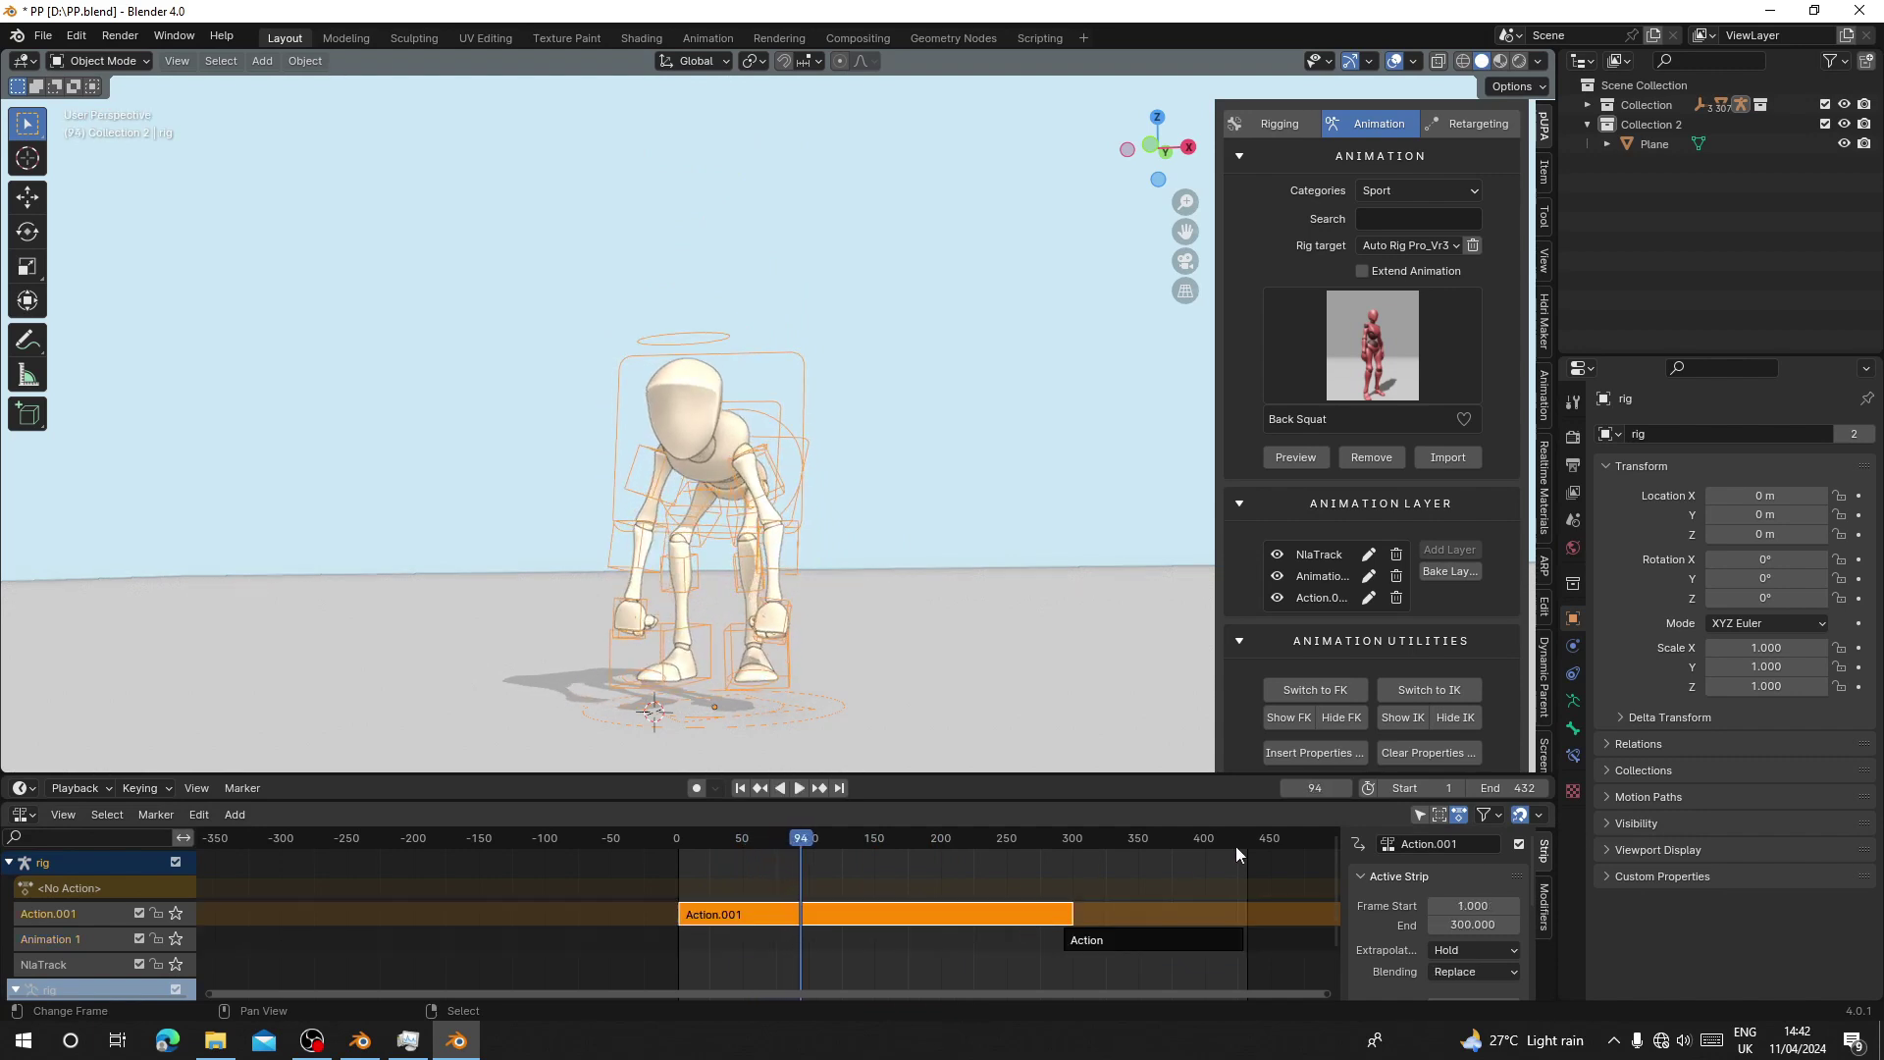
left_click(1422, 846)
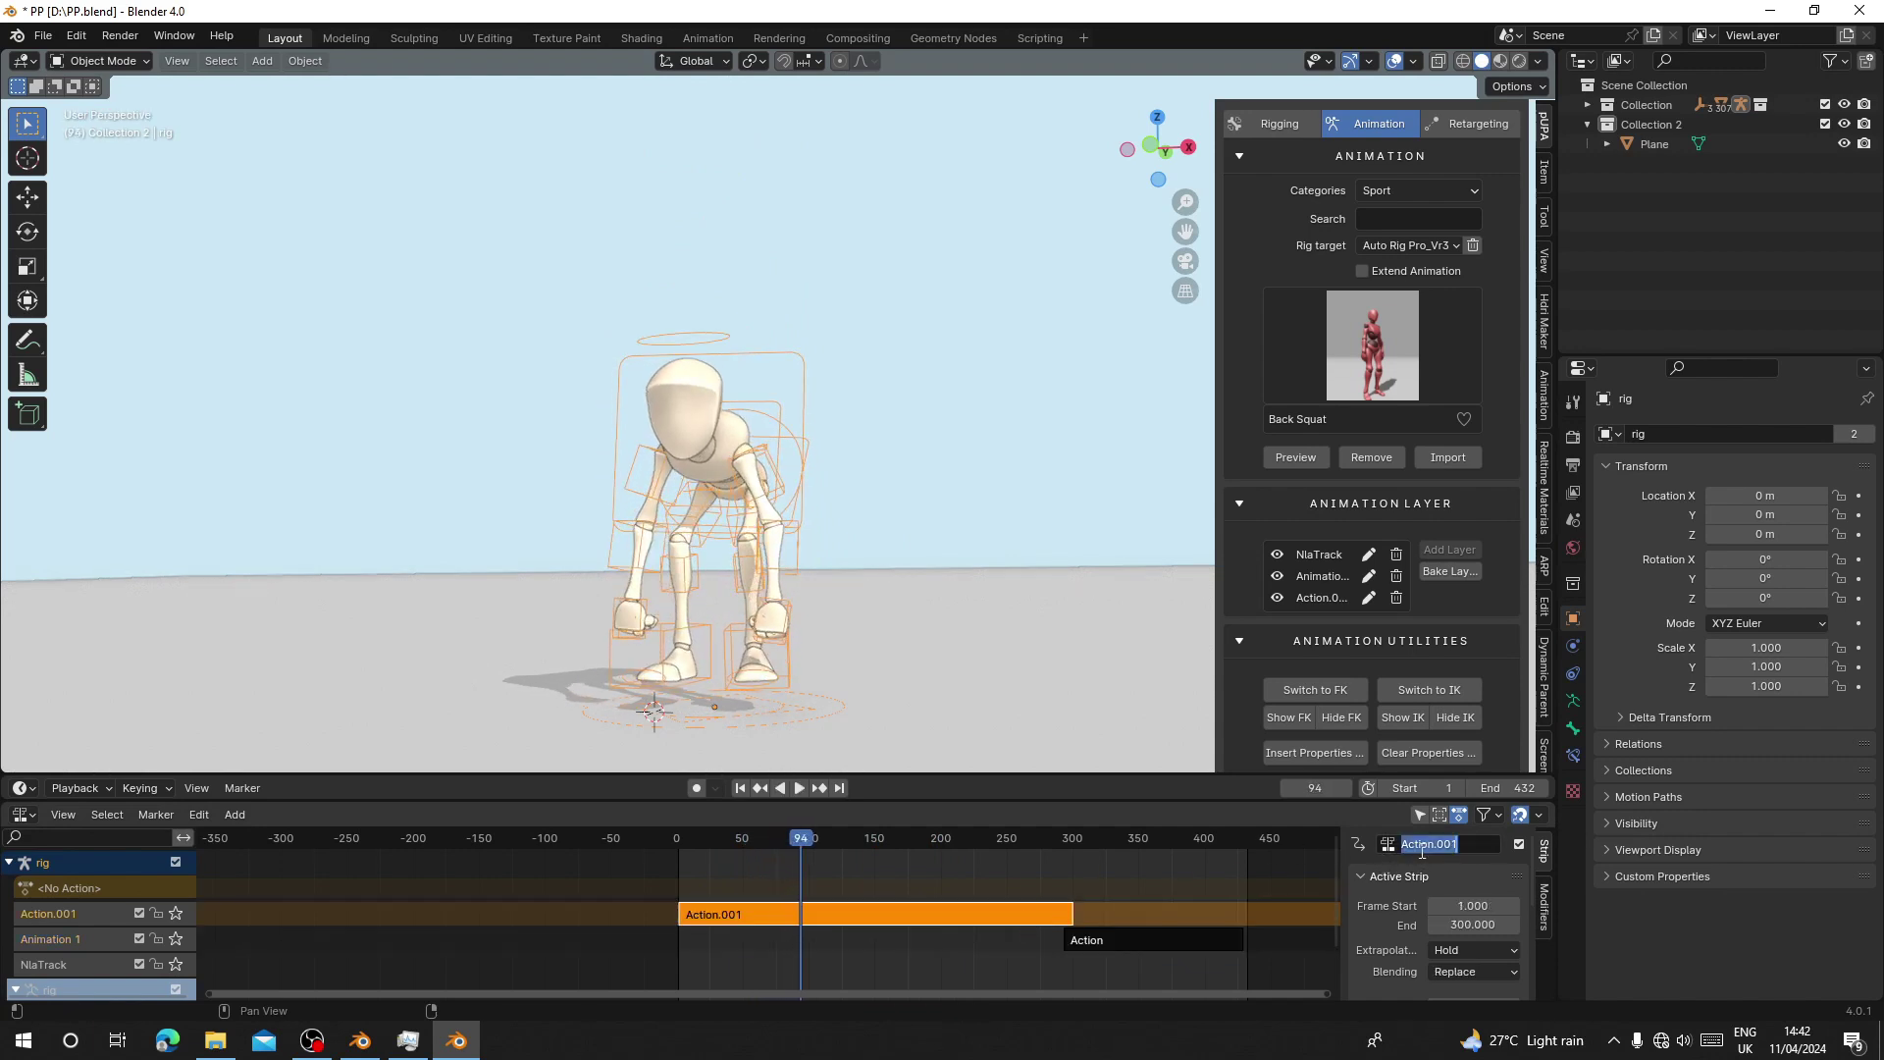
type("LIFT")
key("Return")
left_click_drag(1342, 923, 1228, 922)
scroll(1273, 891, "down", 2)
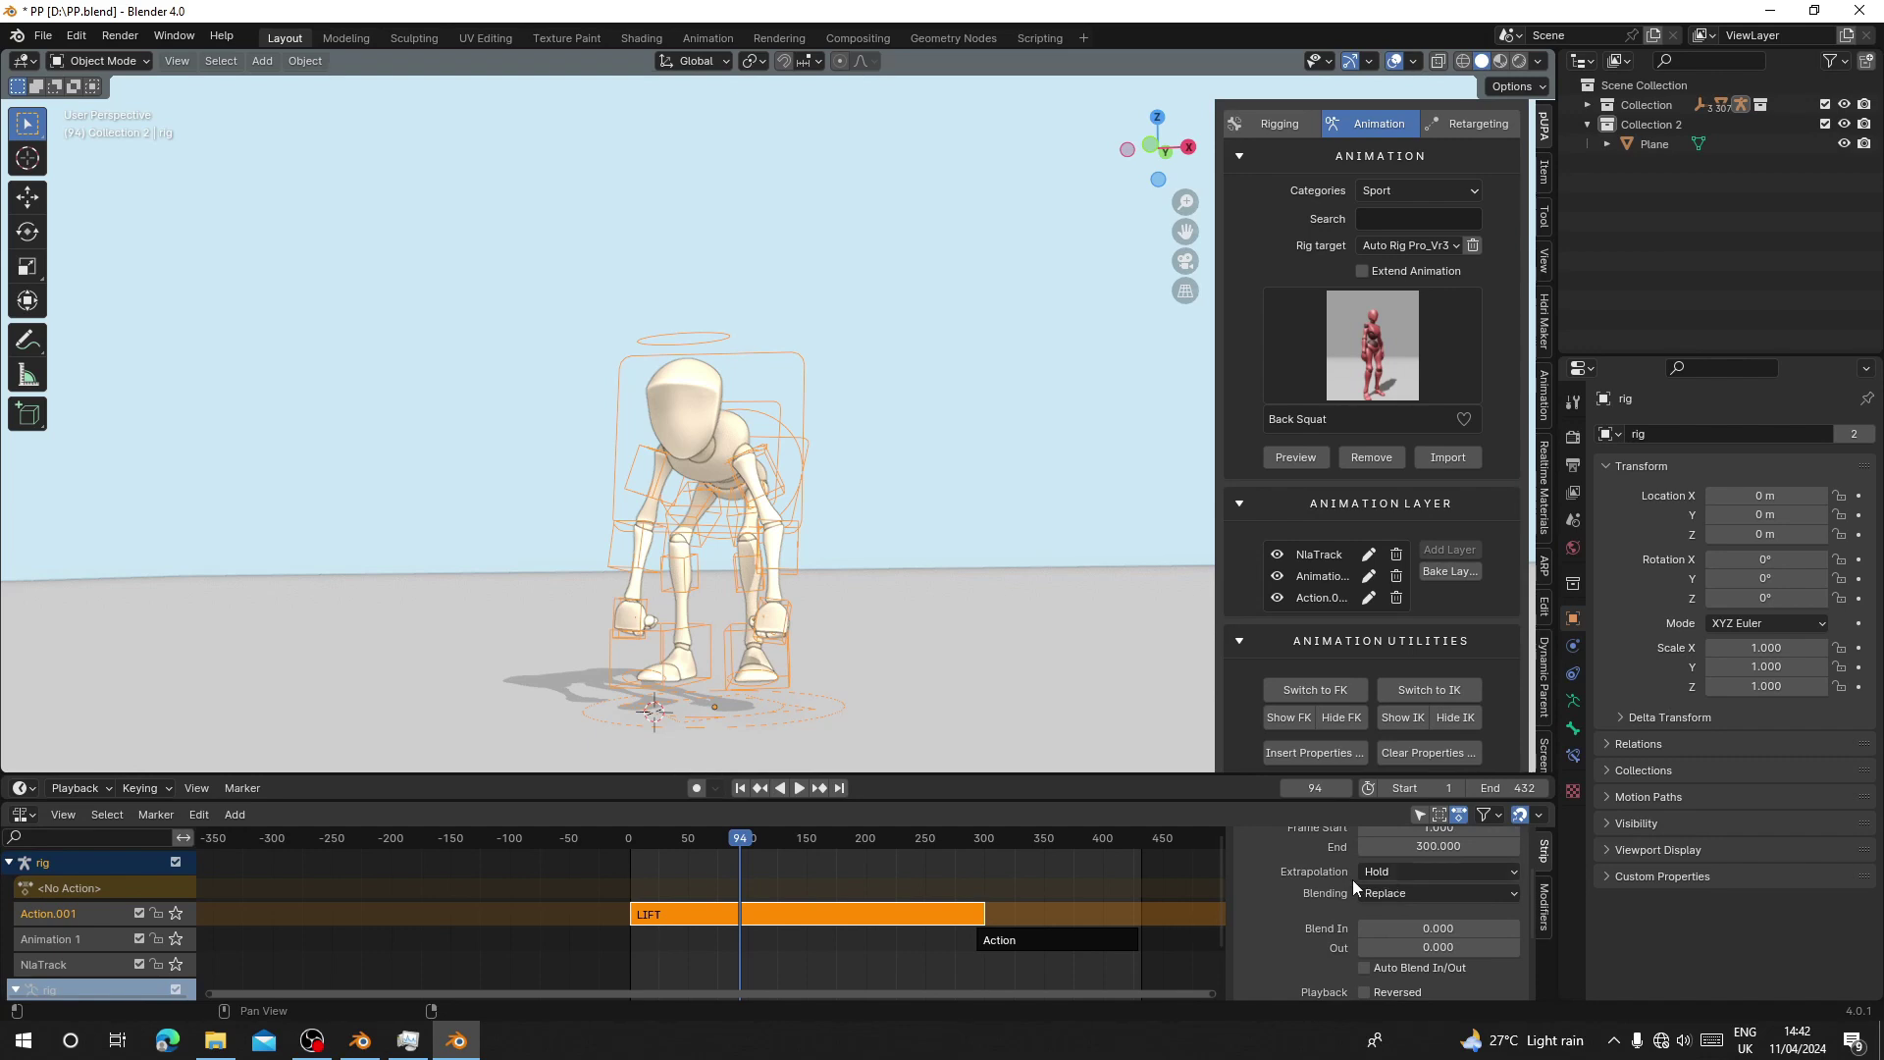
Set the LIFT strip's extrapolation to Nothing and play the animation to check it.
left_click(1411, 877)
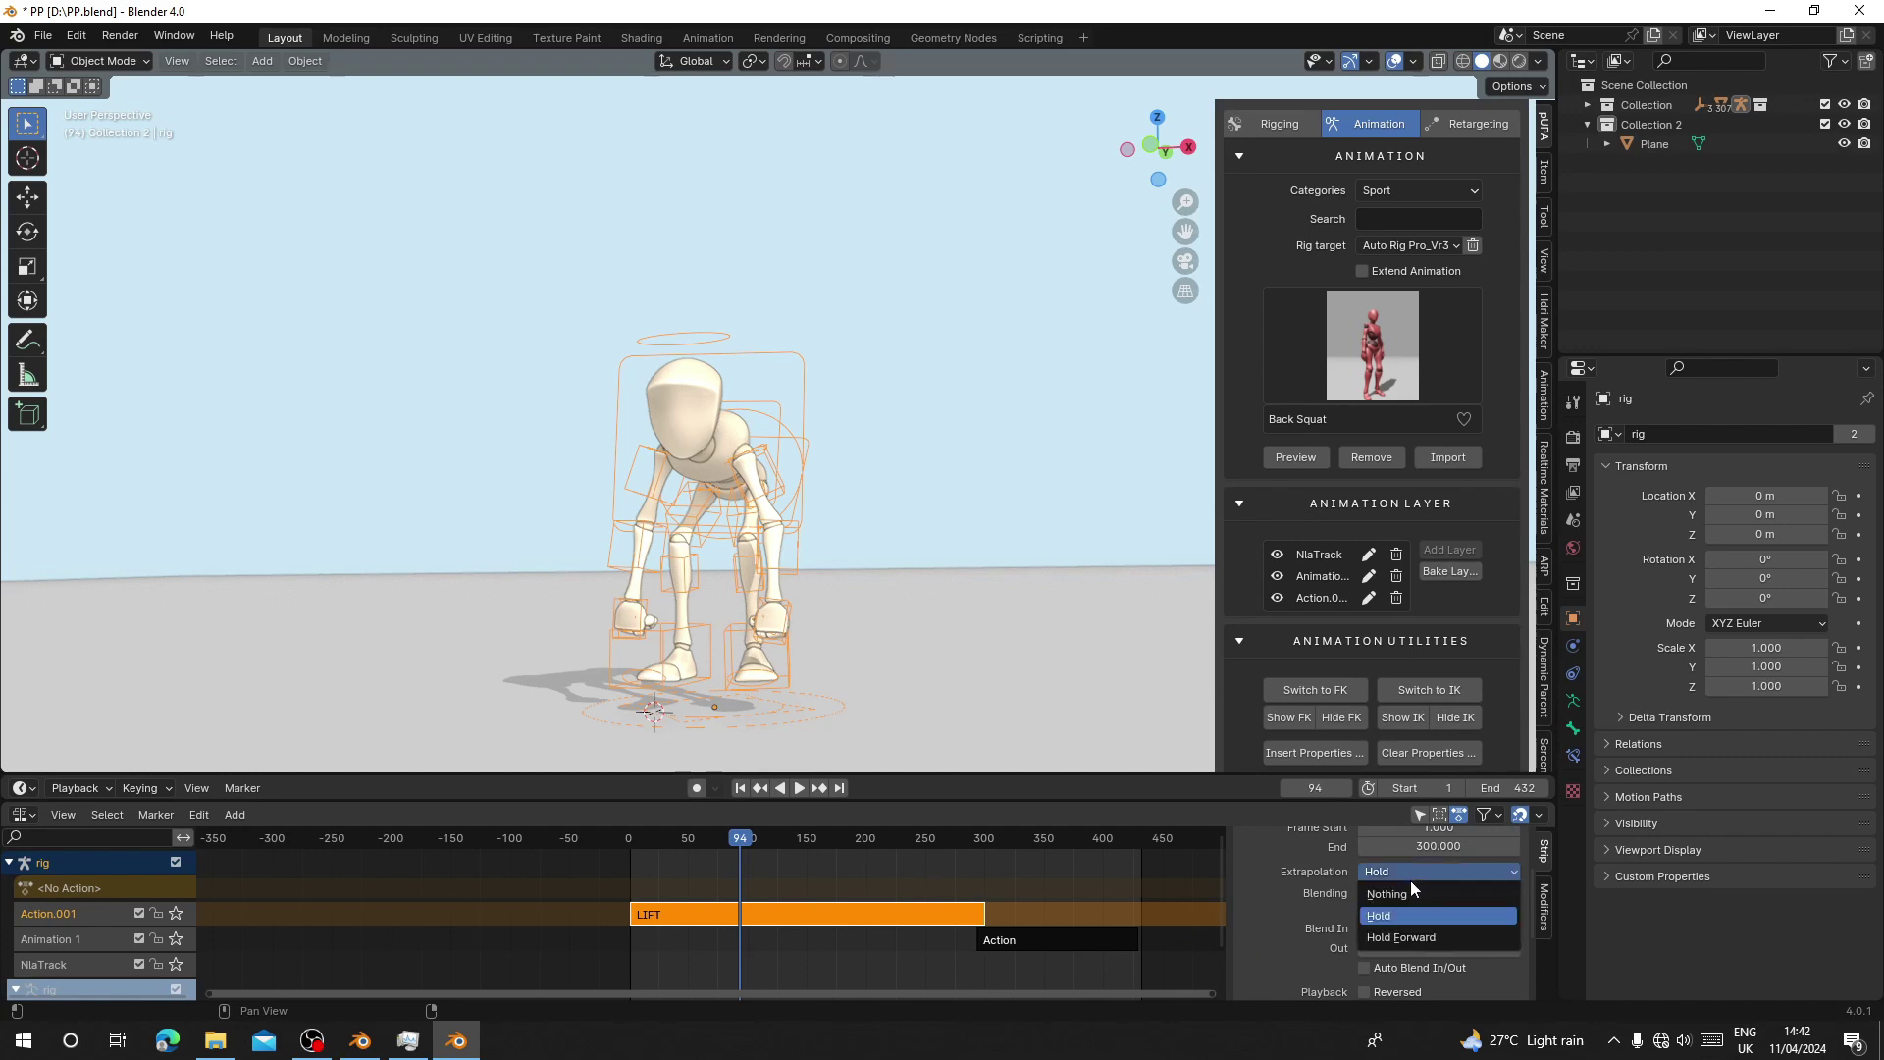
left_click(1410, 891)
key("space")
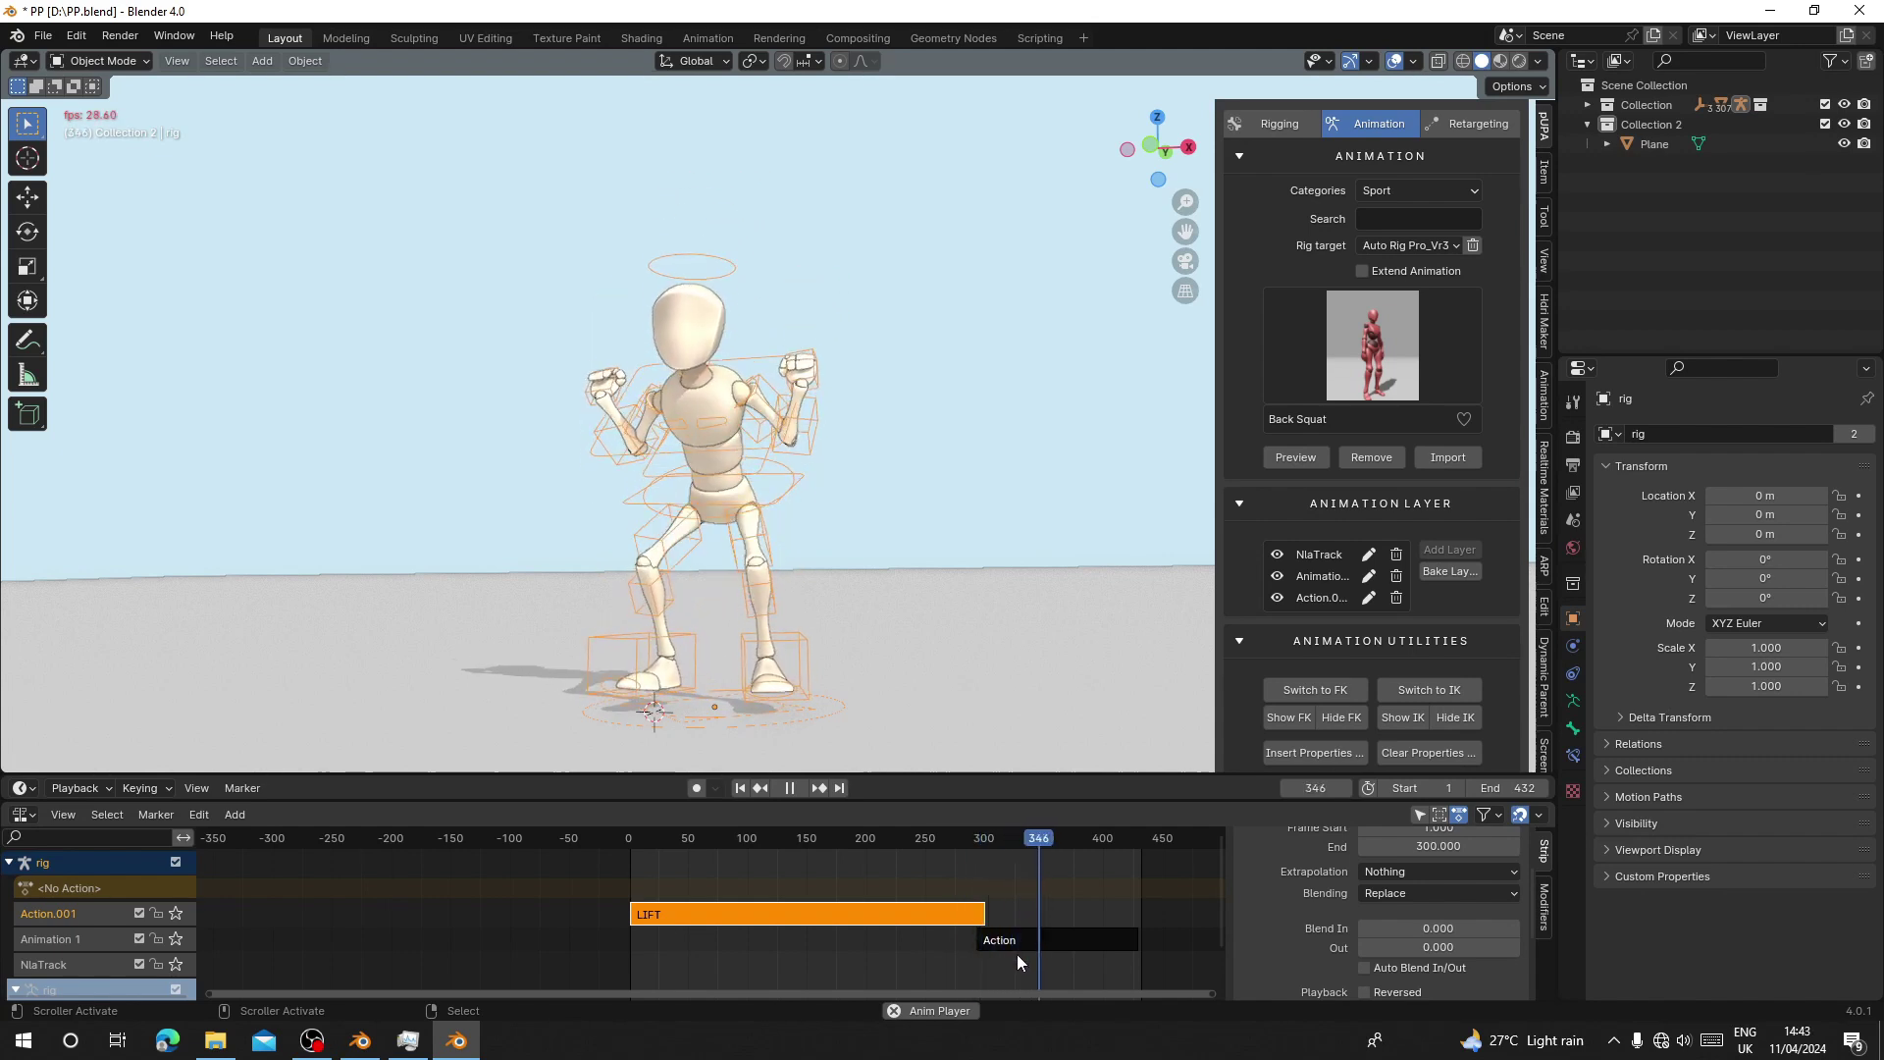
key("Escape")
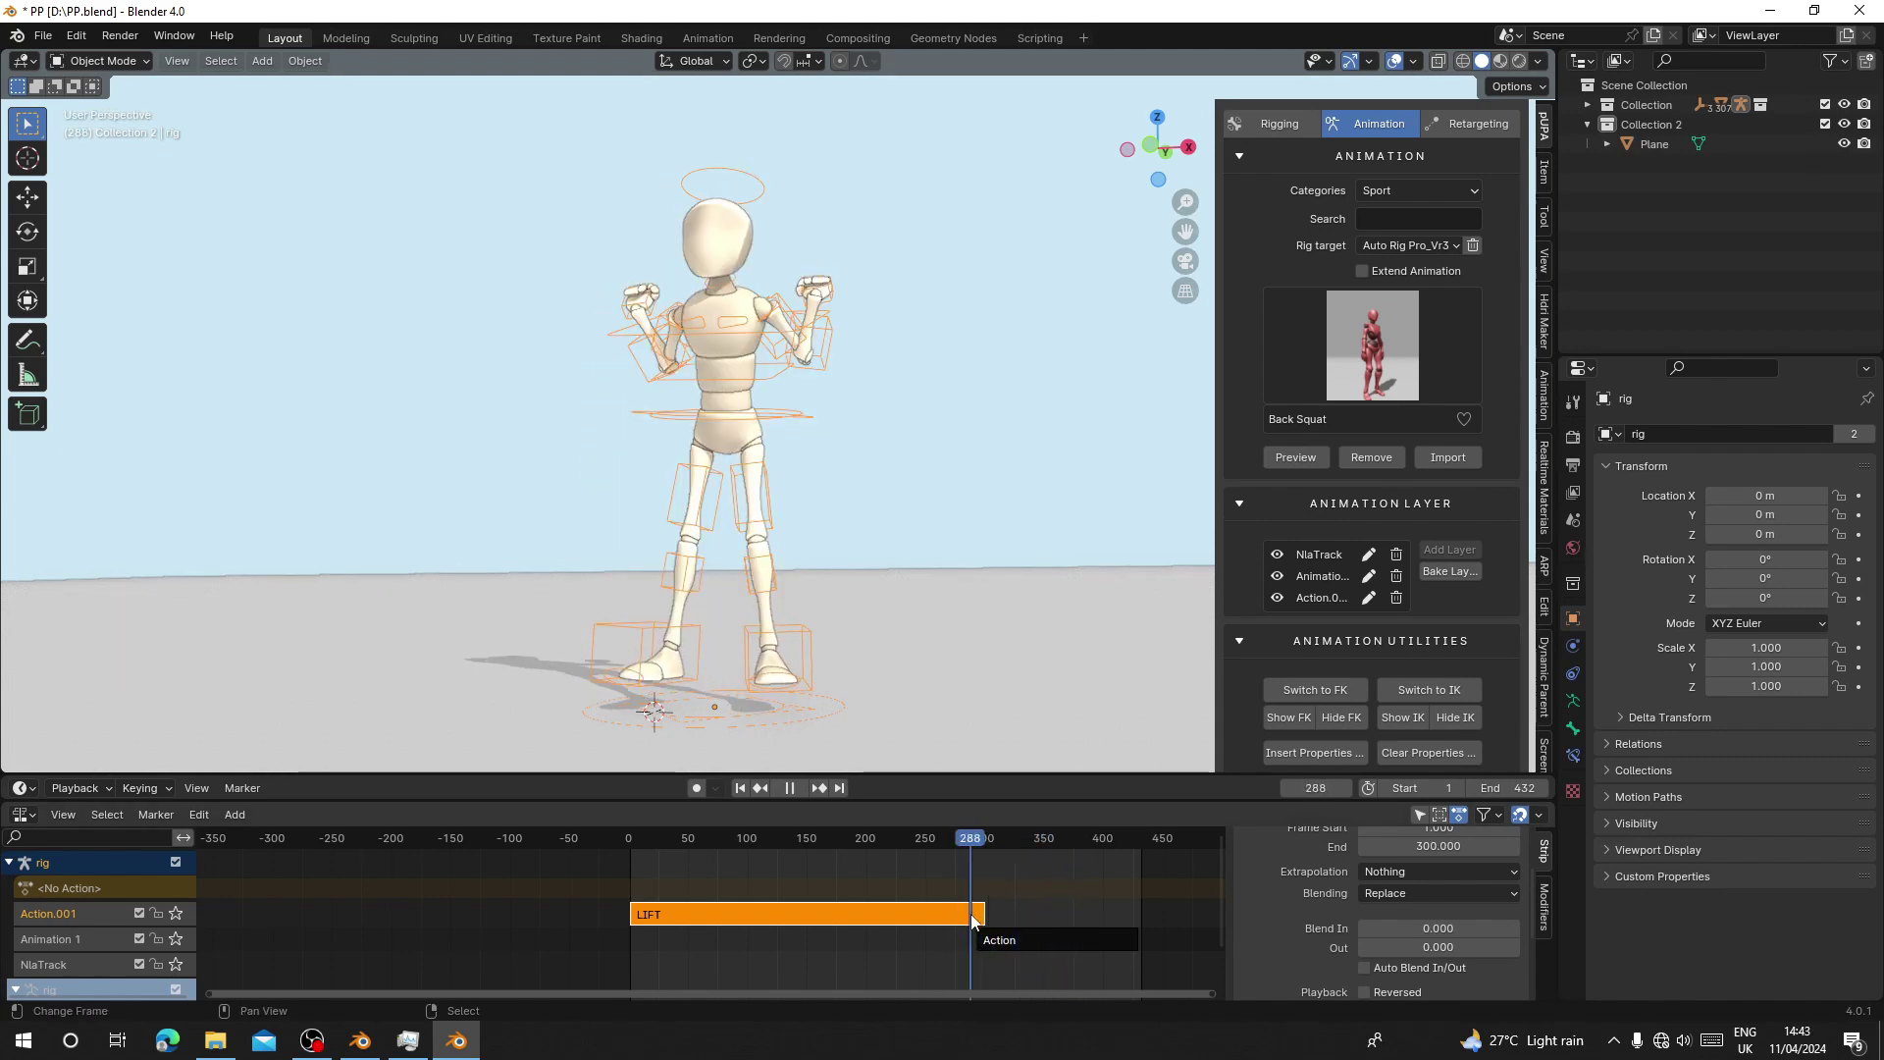
scroll(1313, 886, "down", 2)
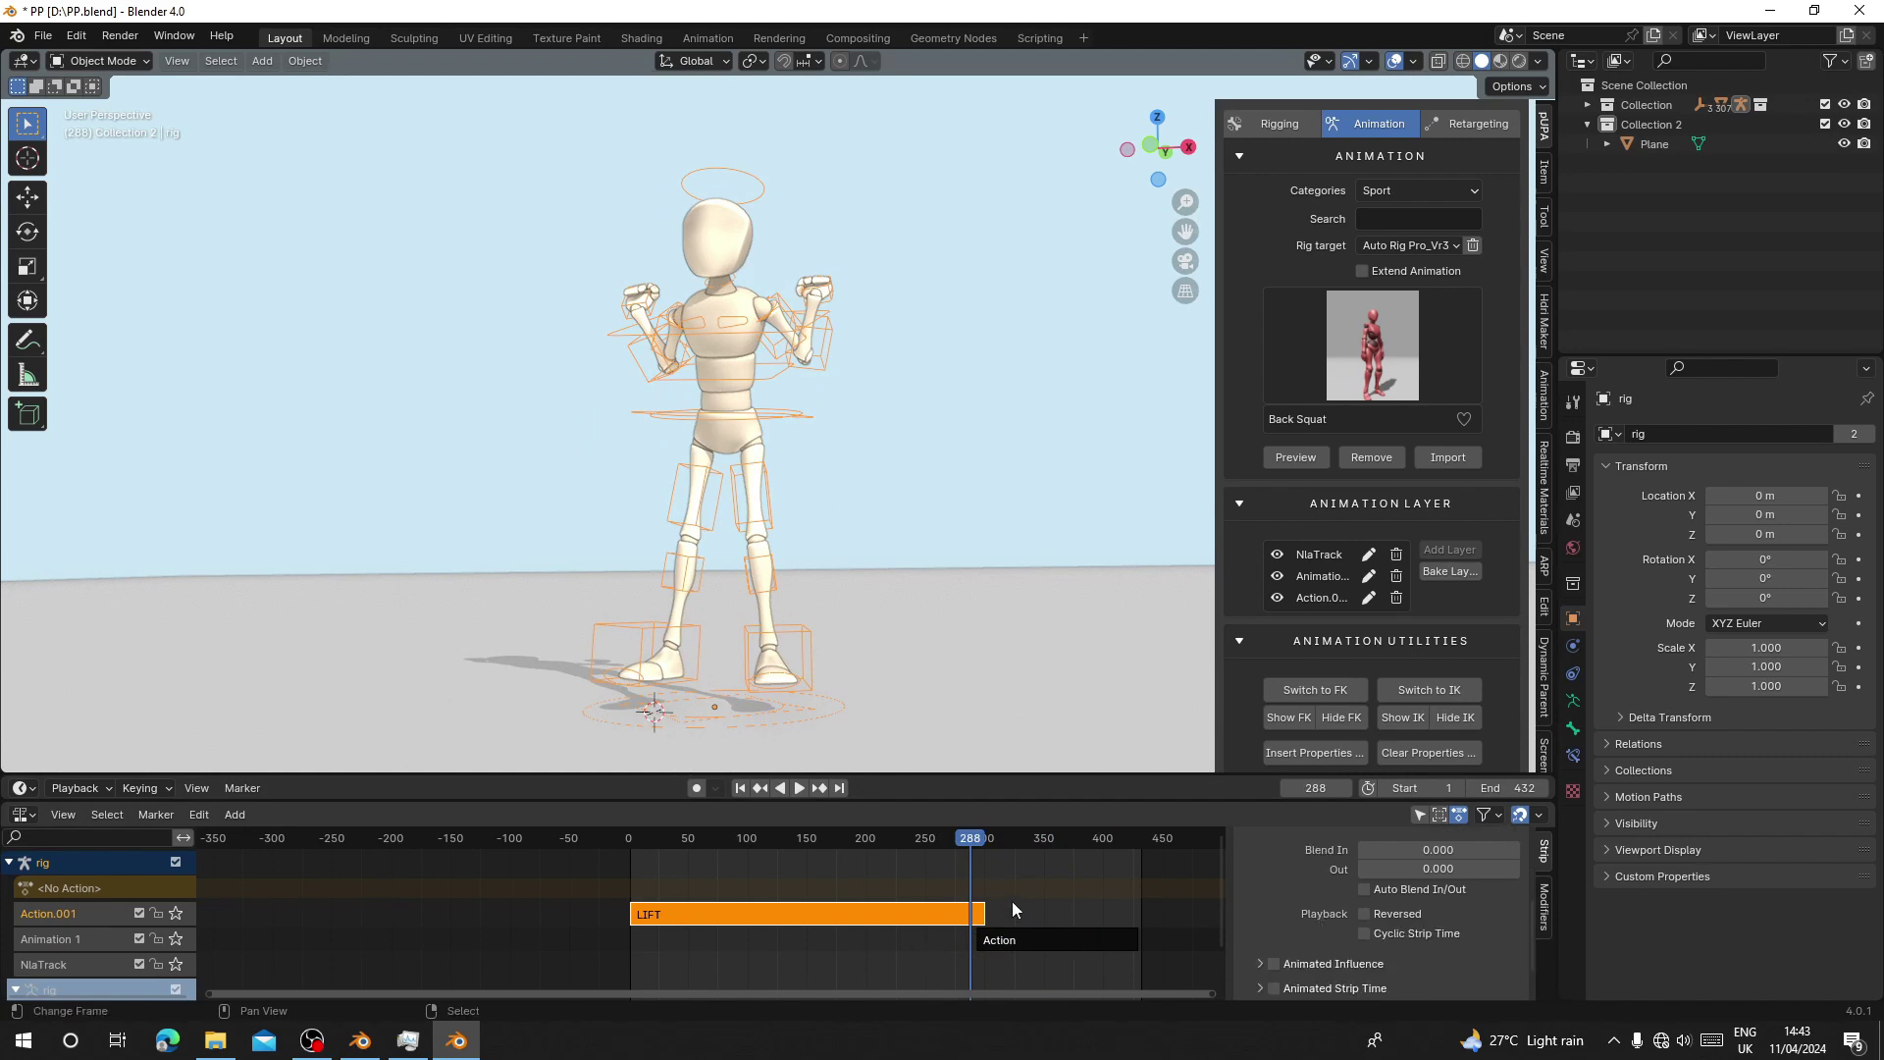